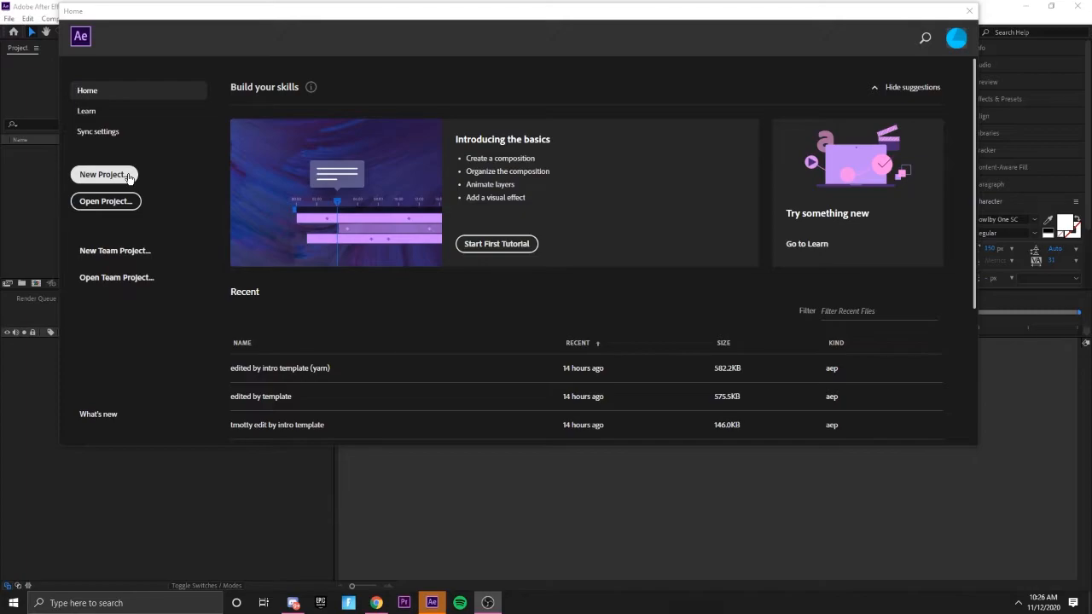
Step: Start a new project, create a composition with a duration of 0:00:03:00, and delete the extra composition Comp 1
click(104, 174)
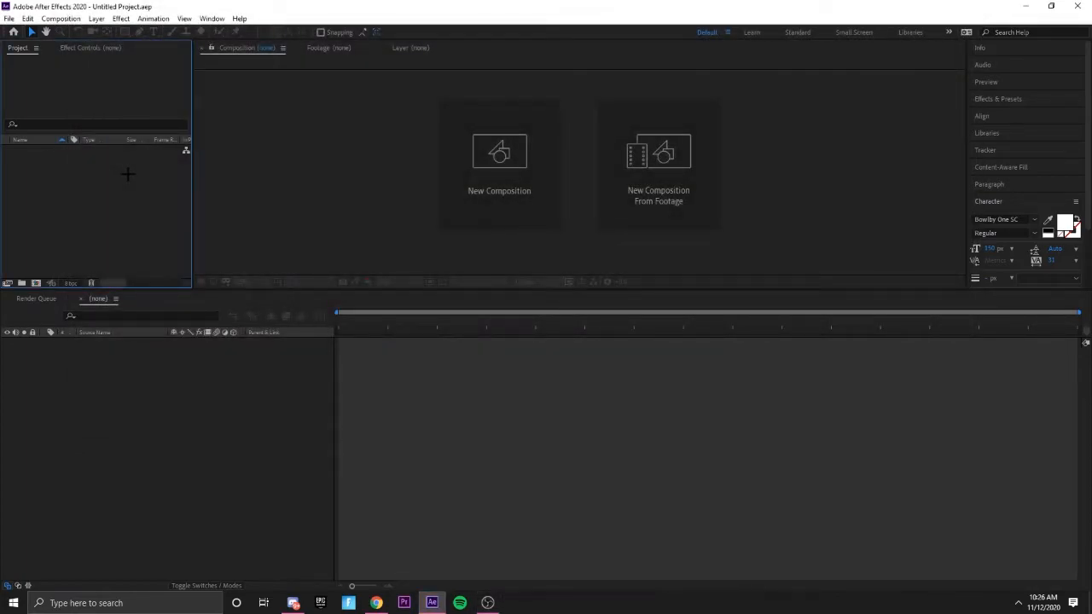
click(483, 198)
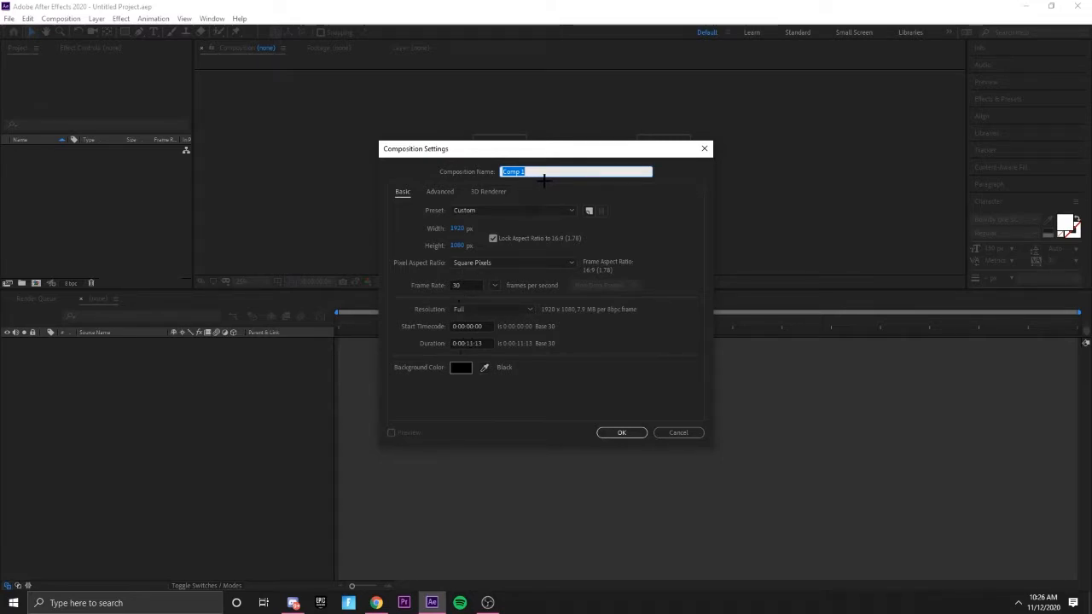
drag(482, 342, 467, 343)
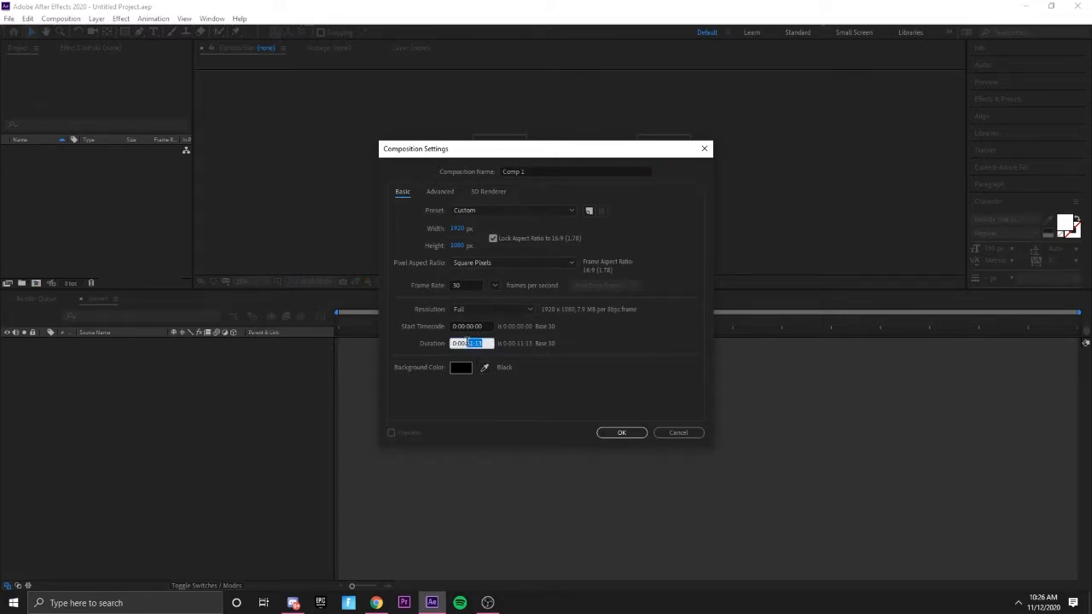
text(03:00)
key(Return)
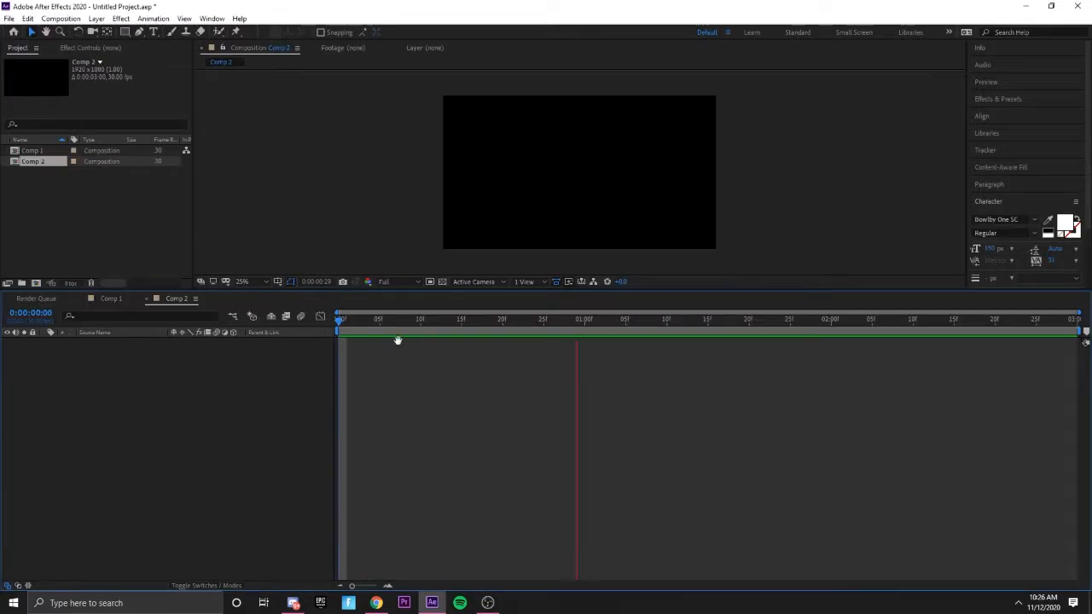
click(41, 150)
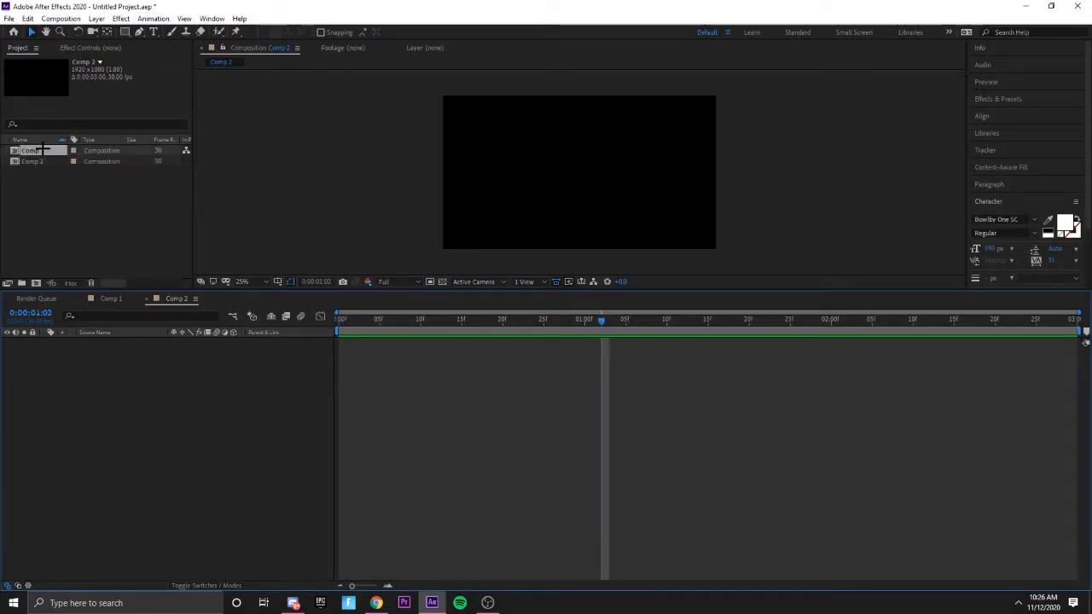
key(Delete)
Step: Activate the Type tool and set the text font to Retroica
click(154, 31)
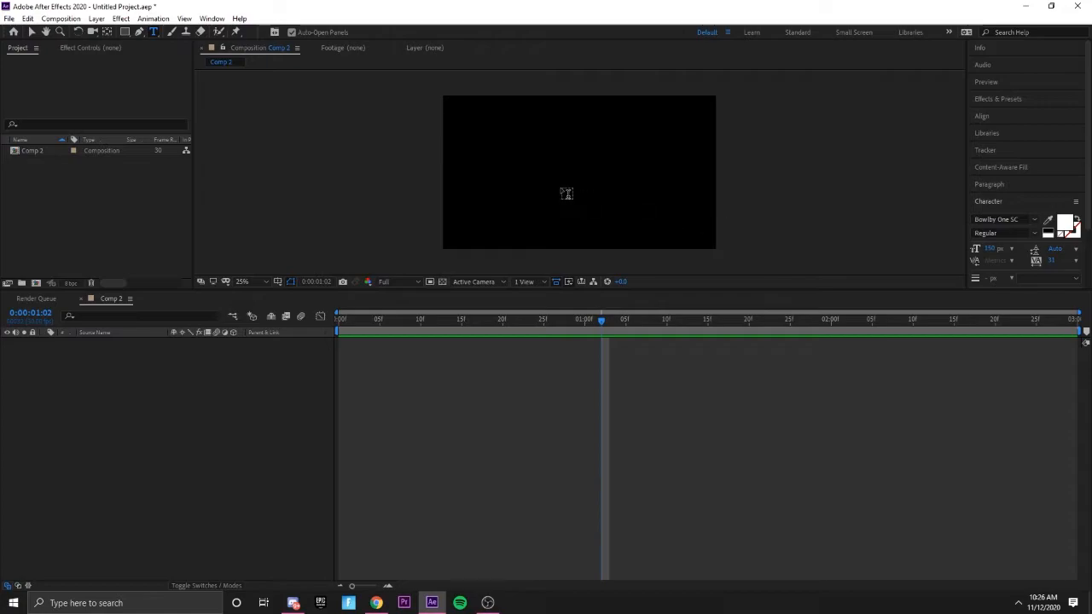
key(period)
click(1006, 218)
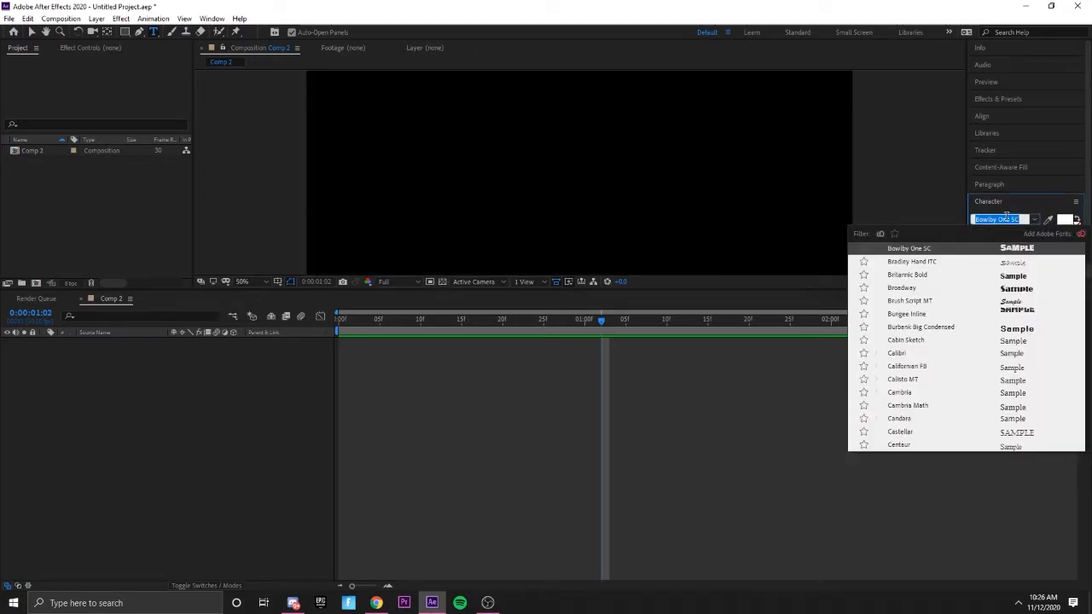
text(ret)
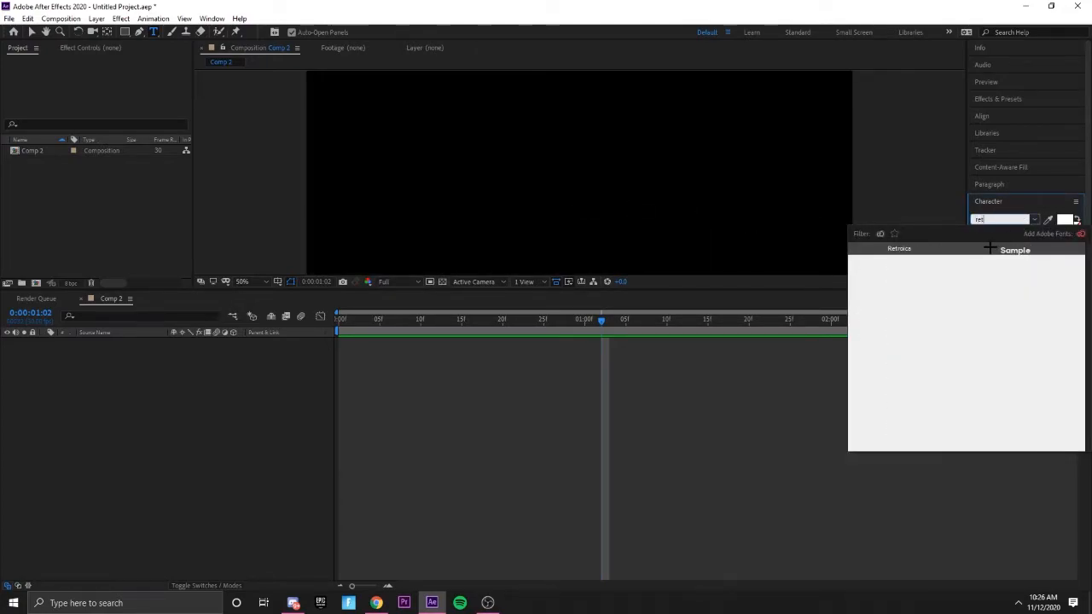
click(989, 249)
Step: Draw a text box near the middle of the composition and enter the white text "AO"
key(comma)
key(period)
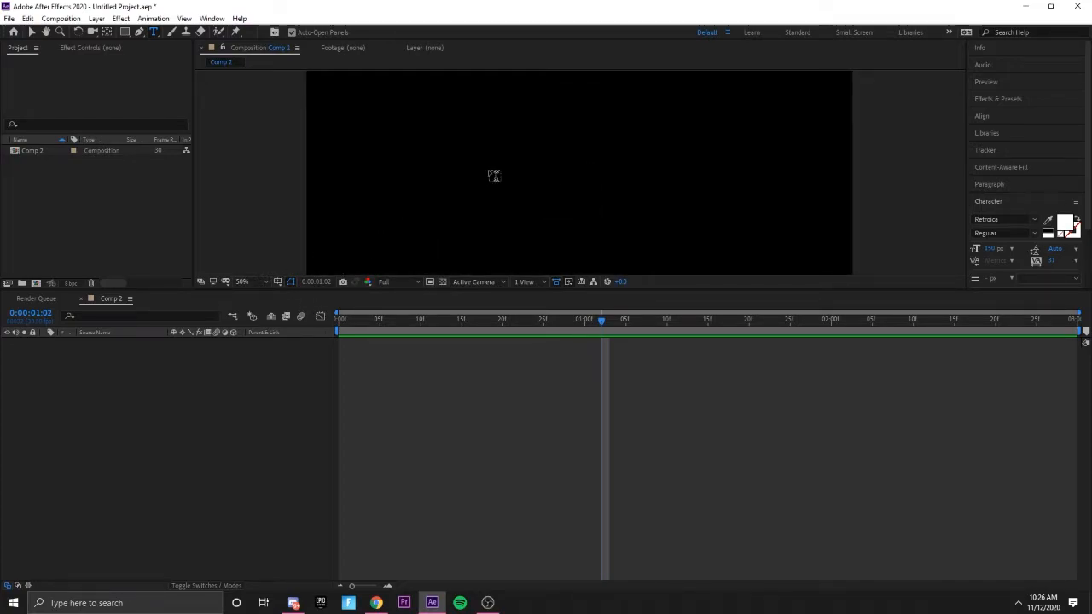
click(246, 281)
click(253, 298)
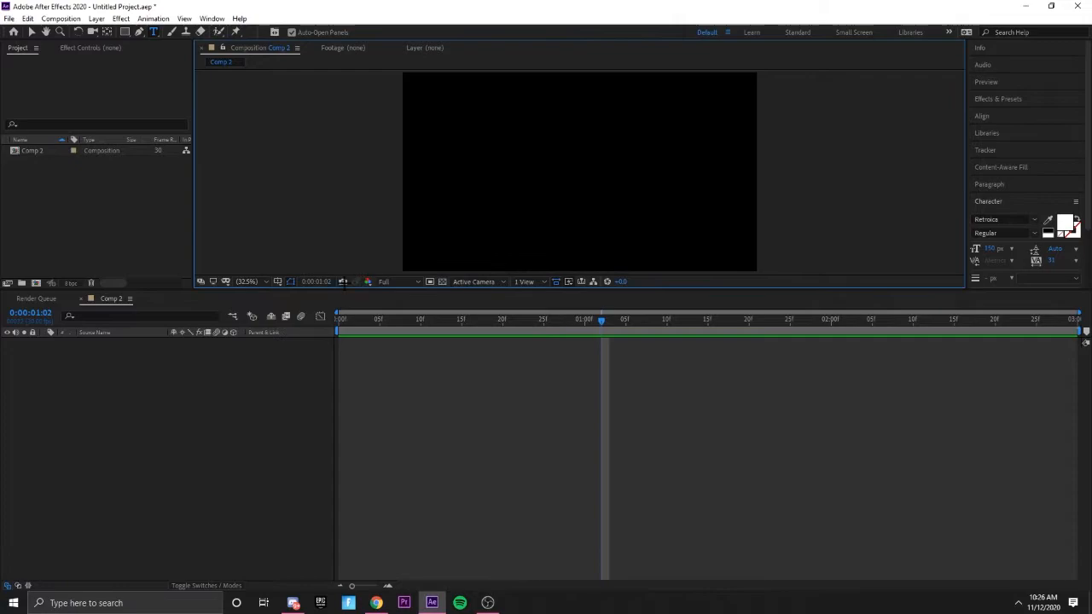
drag(502, 138, 654, 190)
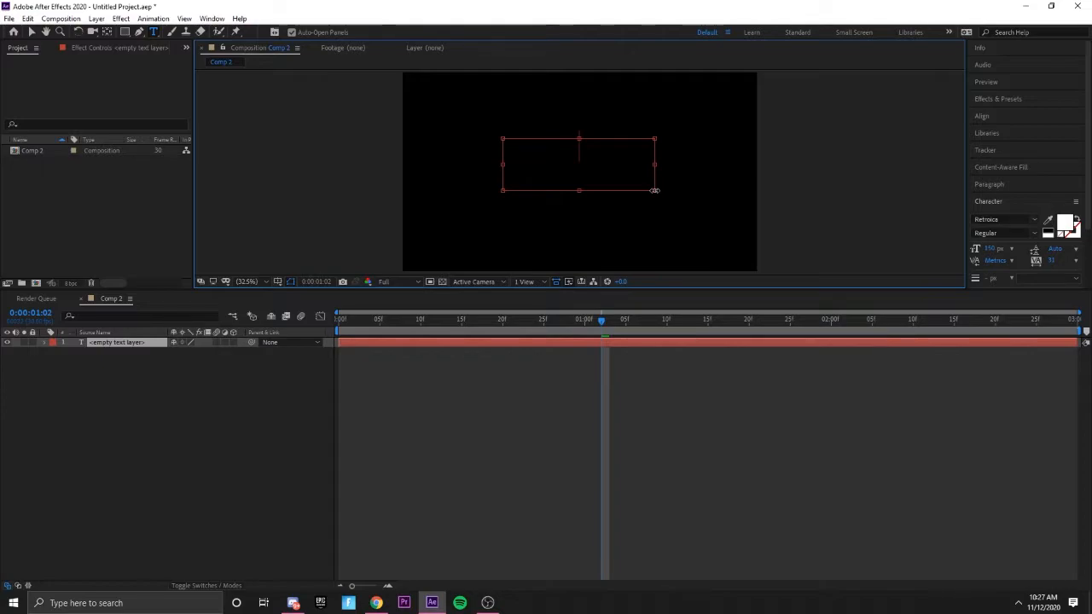
text(L)
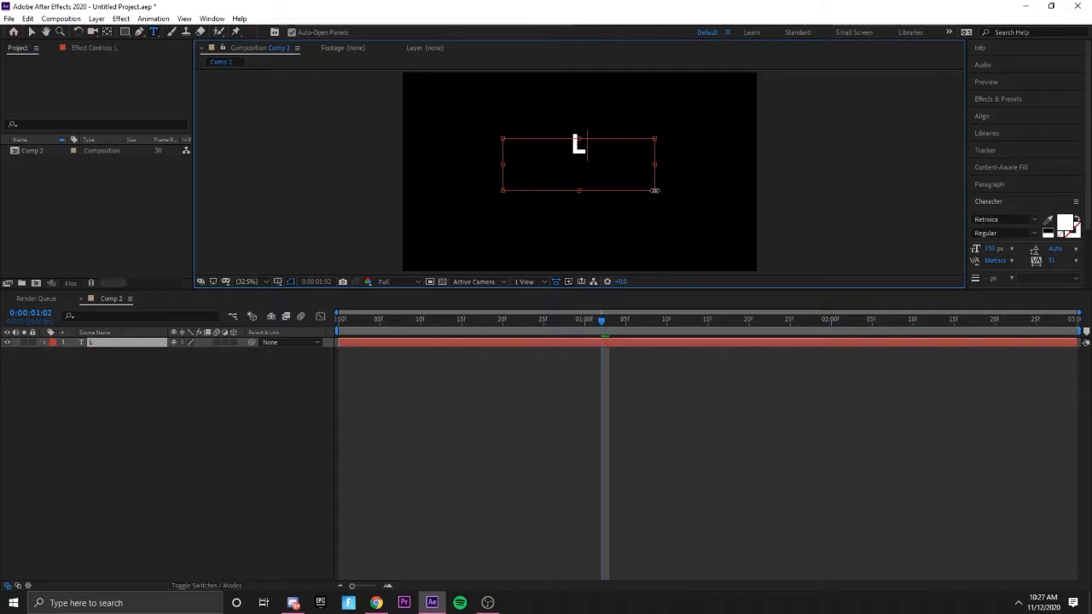
key(BackSpace)
text(K)
key(BackSpace)
text(L)
key(BackSpace)
text(AO)
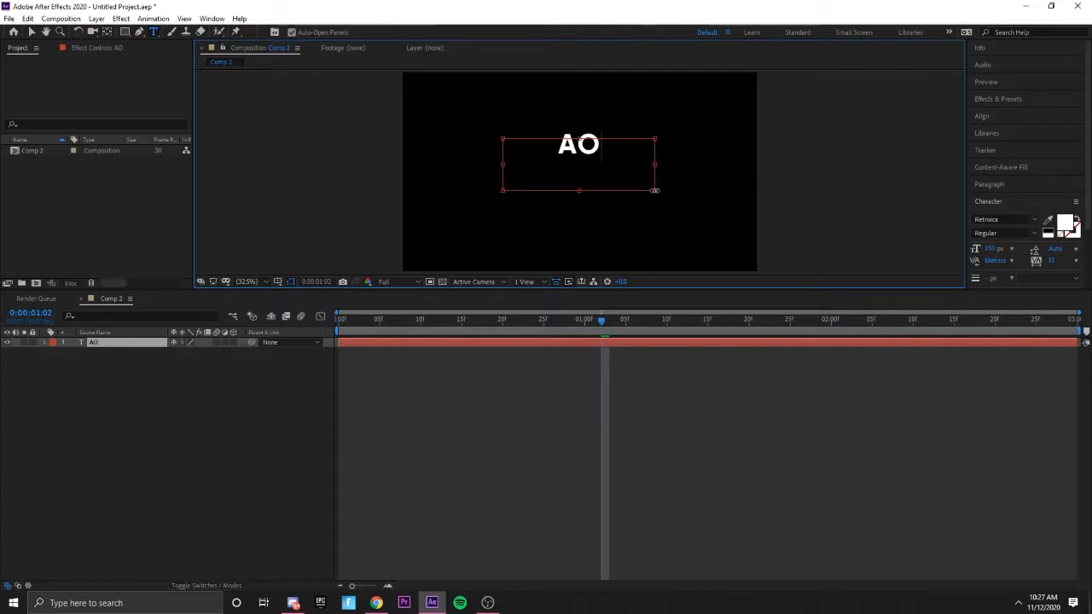
click(330, 365)
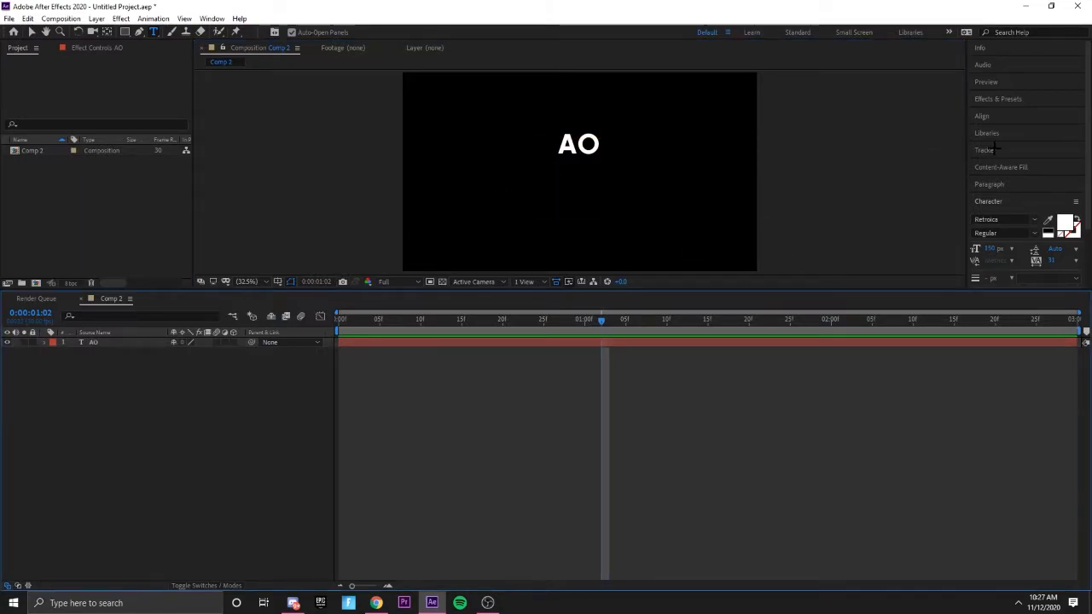
Step: Center the AO text layer horizontally and vertically in the composition using Align
click(982, 116)
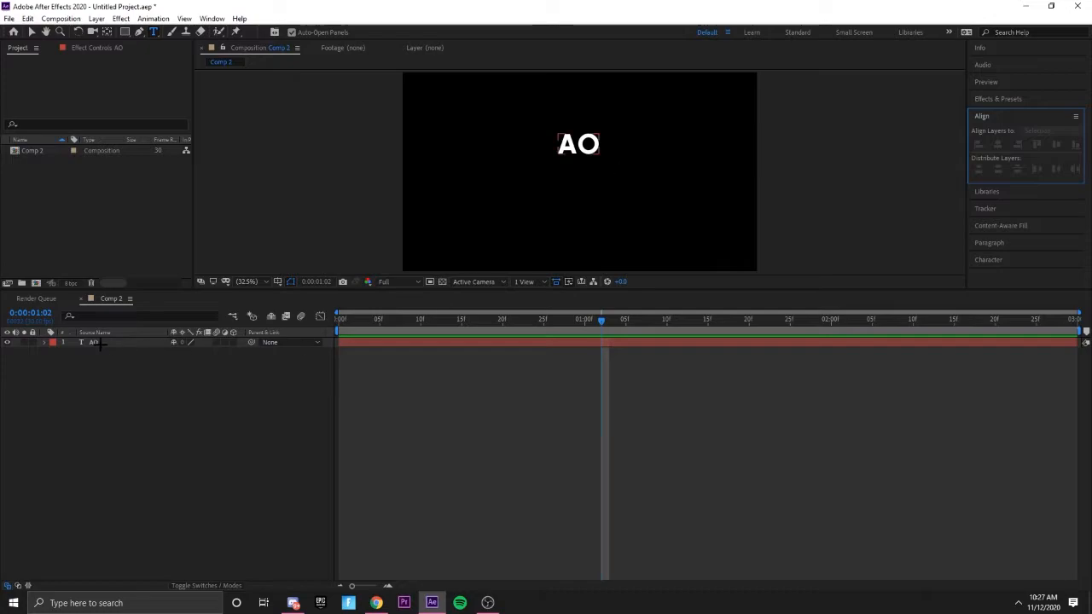
click(99, 343)
click(996, 145)
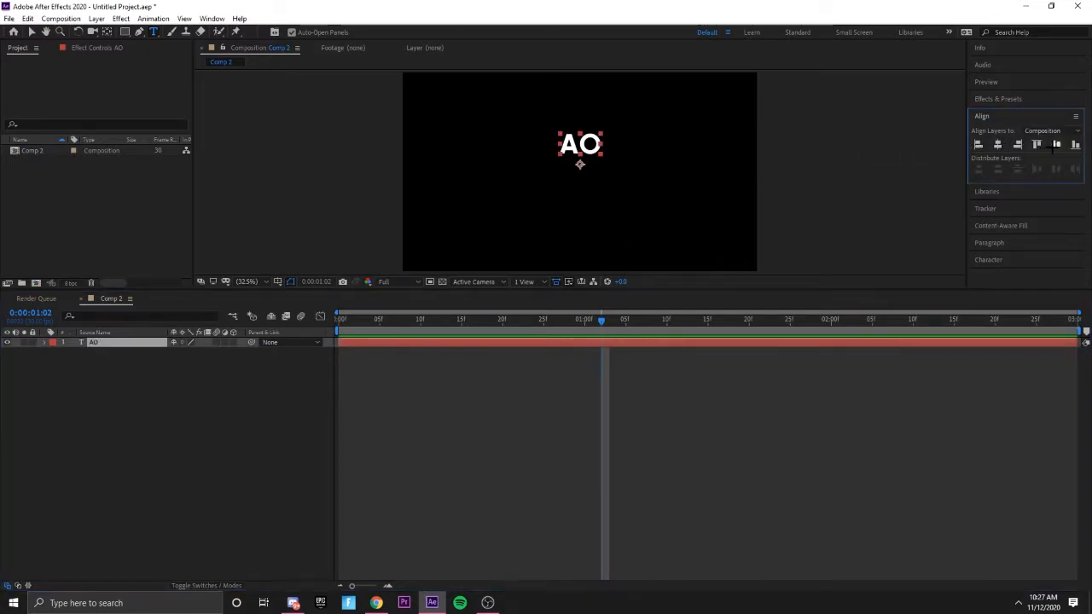
click(1055, 145)
click(157, 452)
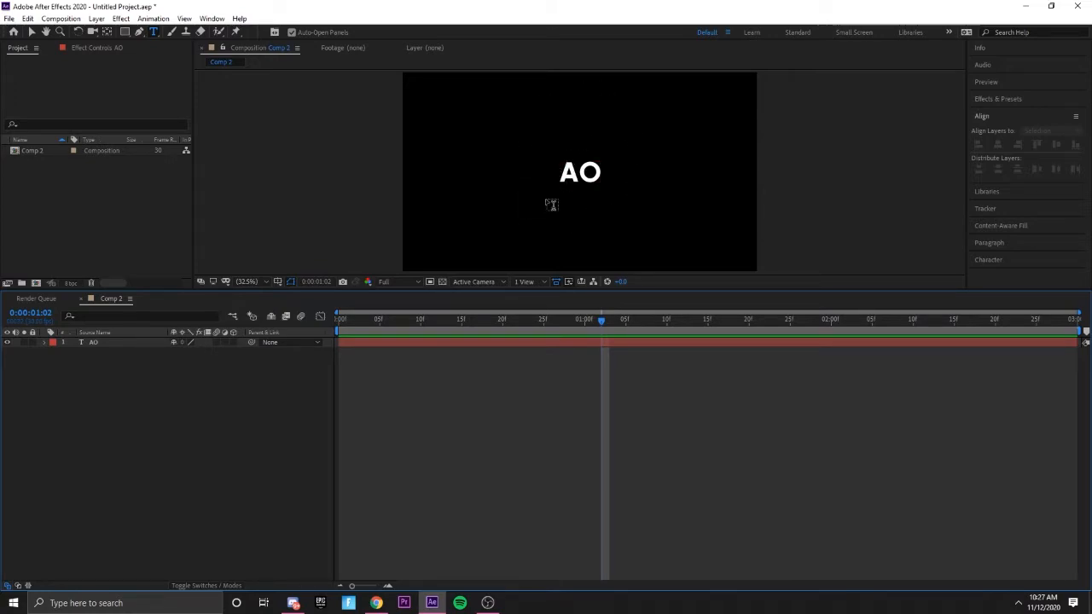
Step: Draw a straight path with the Pen tool on a new shape layer, along the A's left leg from its foot to the apex
scroll(559, 194, up, 5)
scroll(559, 193, down, 2)
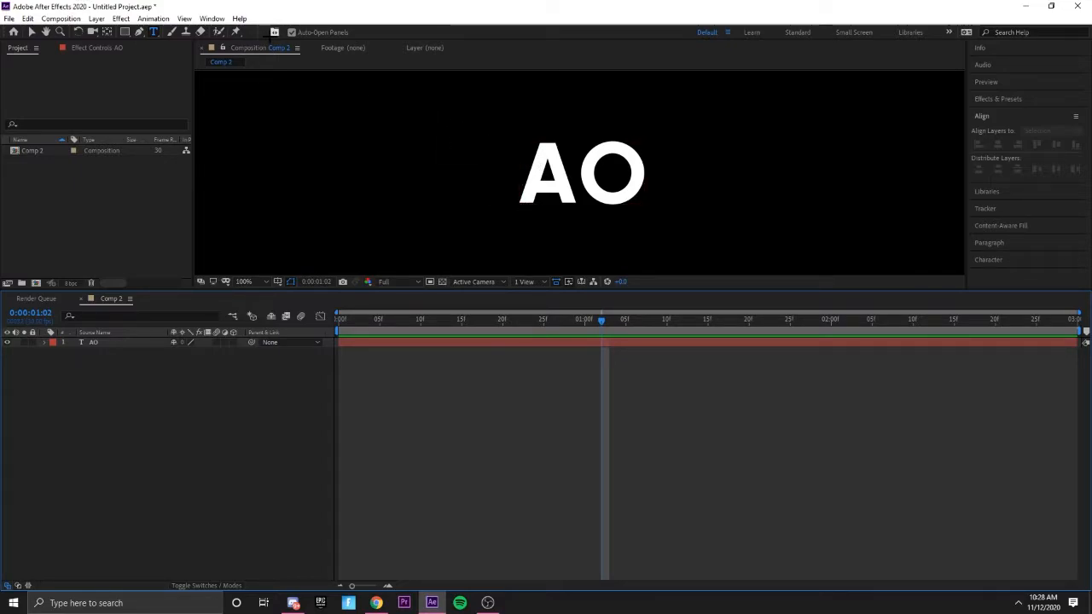
click(140, 33)
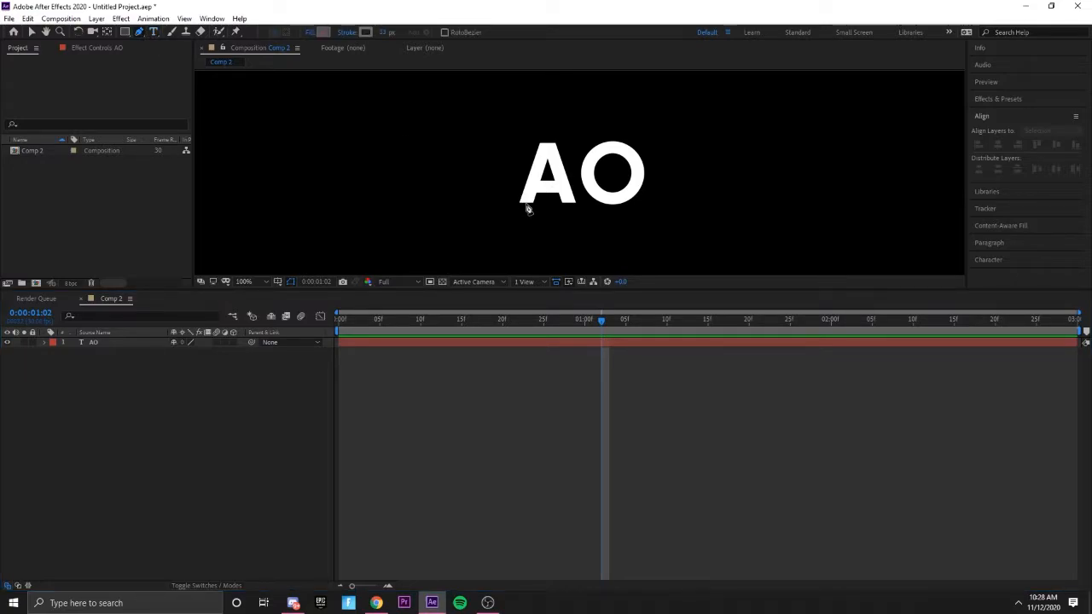
key(period)
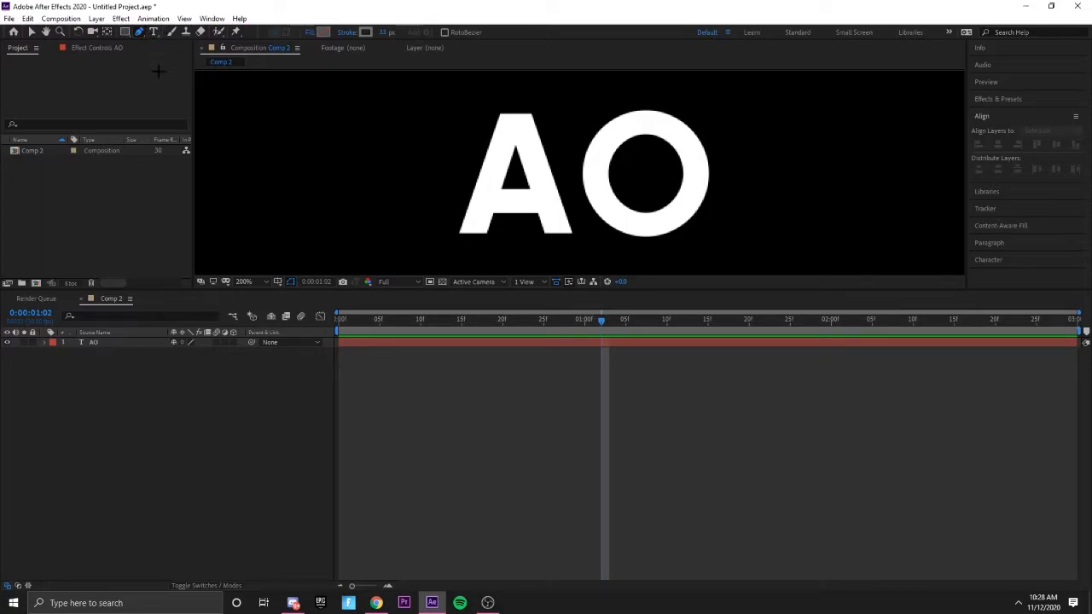
click(123, 382)
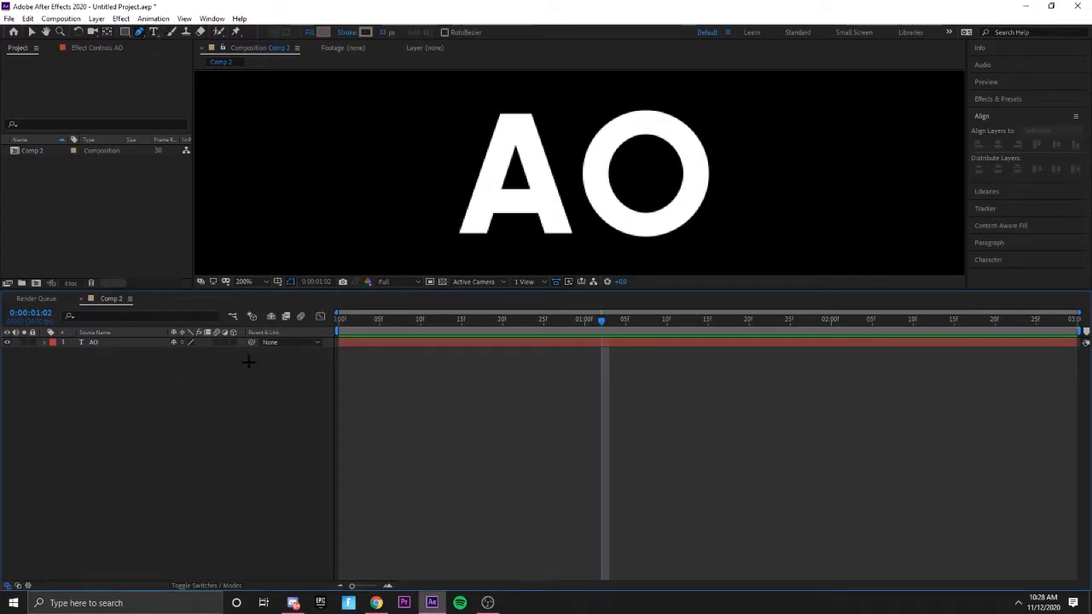
click(471, 235)
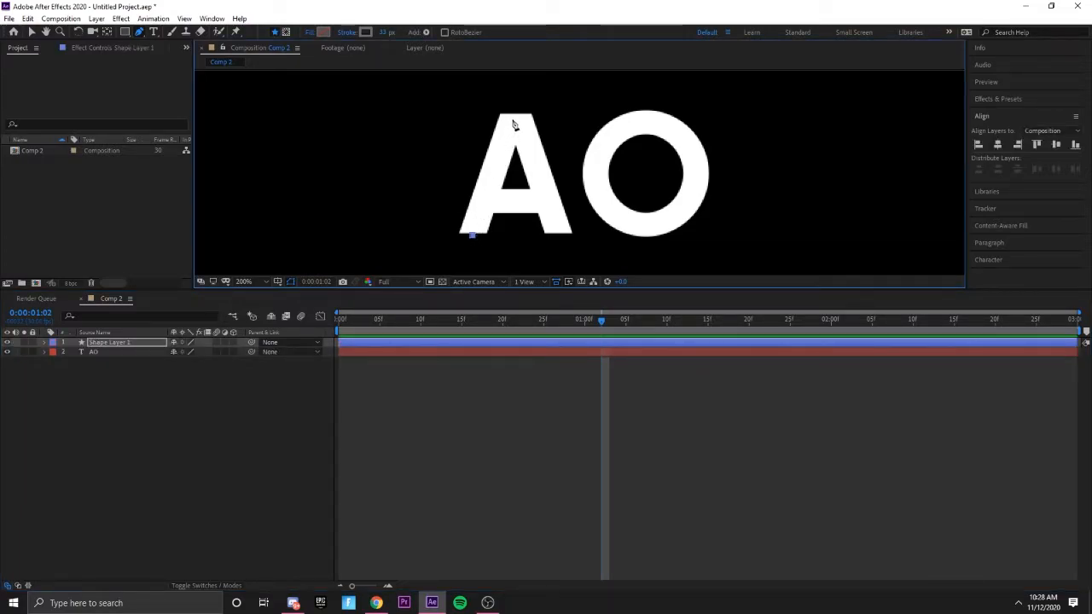
click(512, 115)
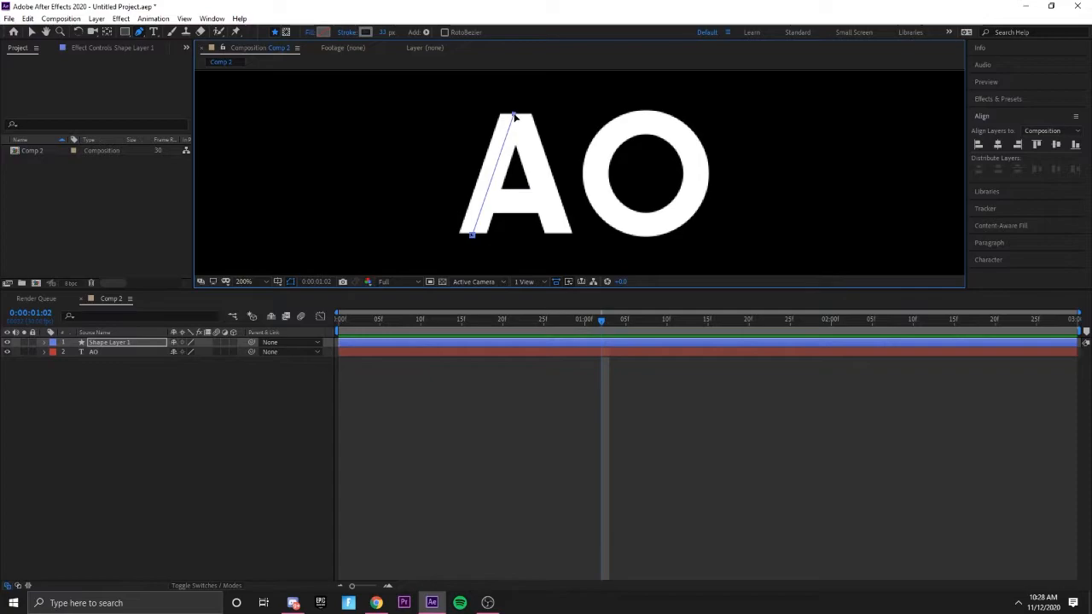
Step: Set the line's stroke width to 28 px with fill None, and extend both end points slightly beyond the A's left leg
drag(383, 33, 380, 36)
click(470, 242)
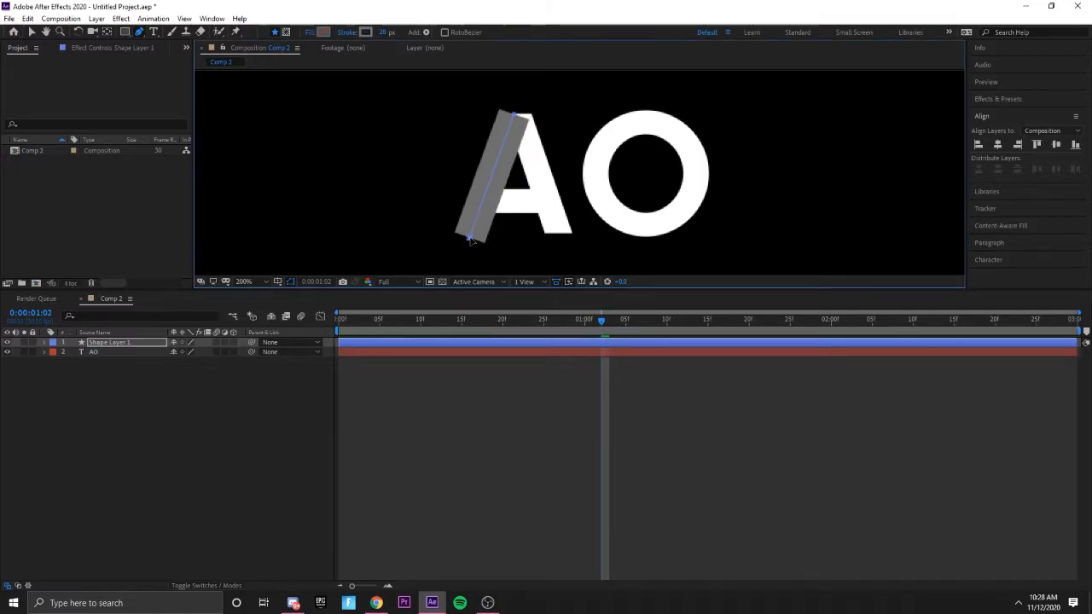
click(514, 114)
key(ctrl+z)
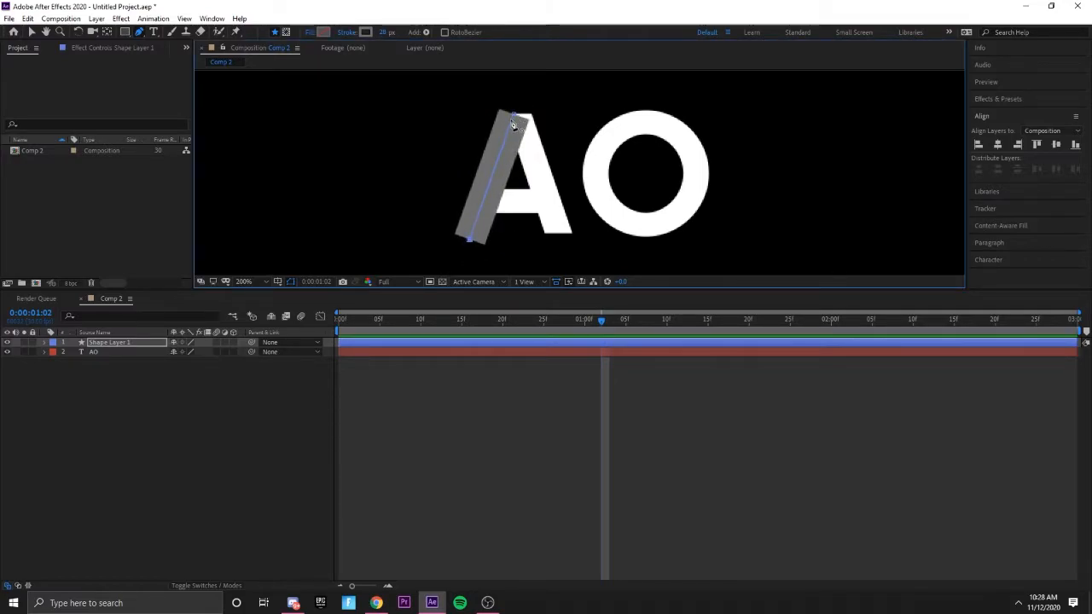
key(v)
drag(514, 115, 514, 110)
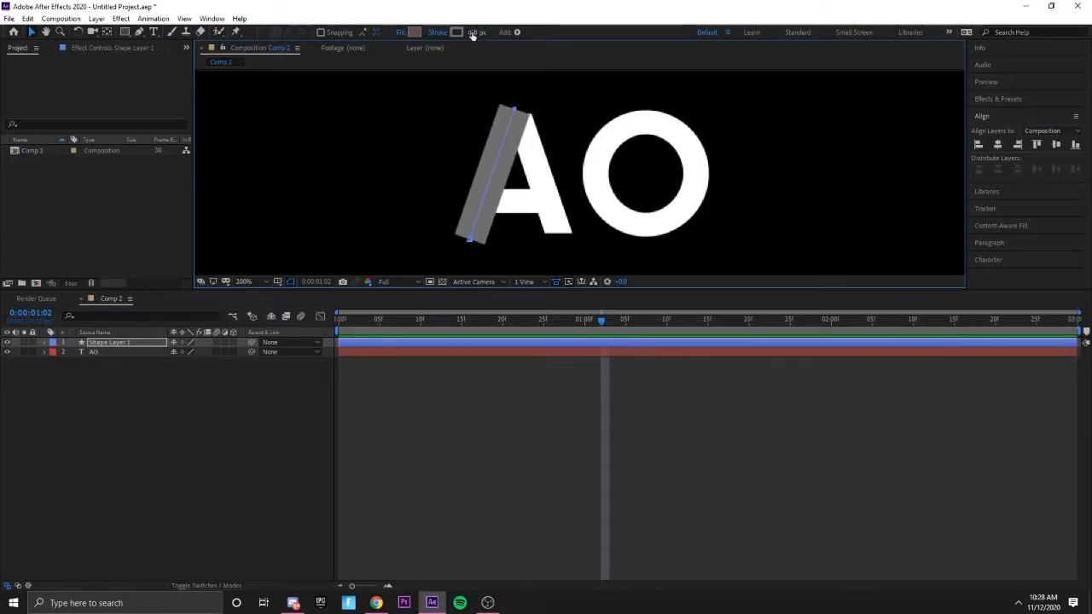
click(404, 32)
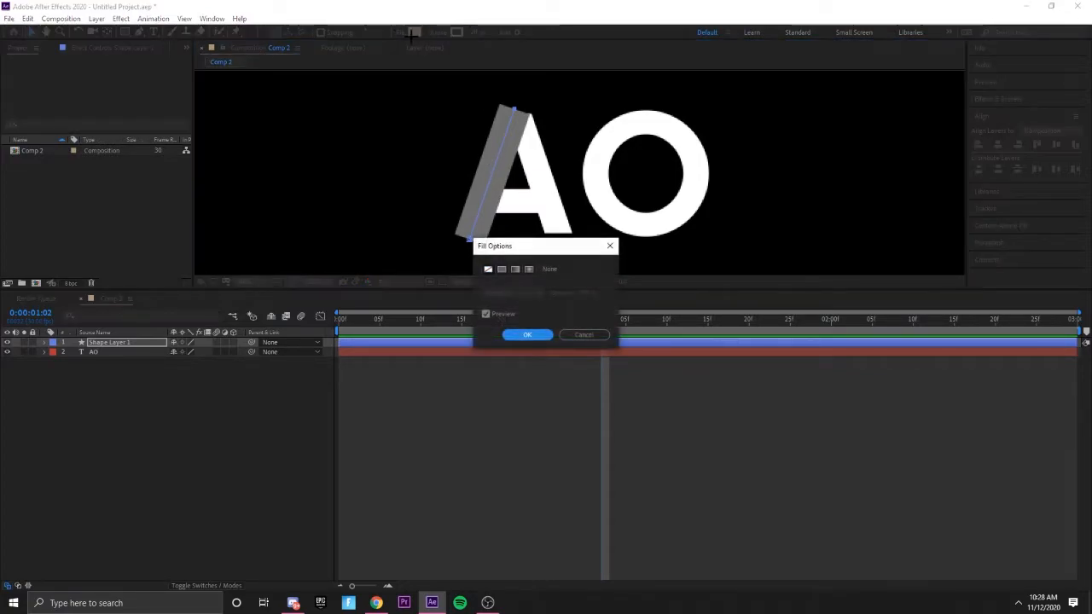
click(527, 334)
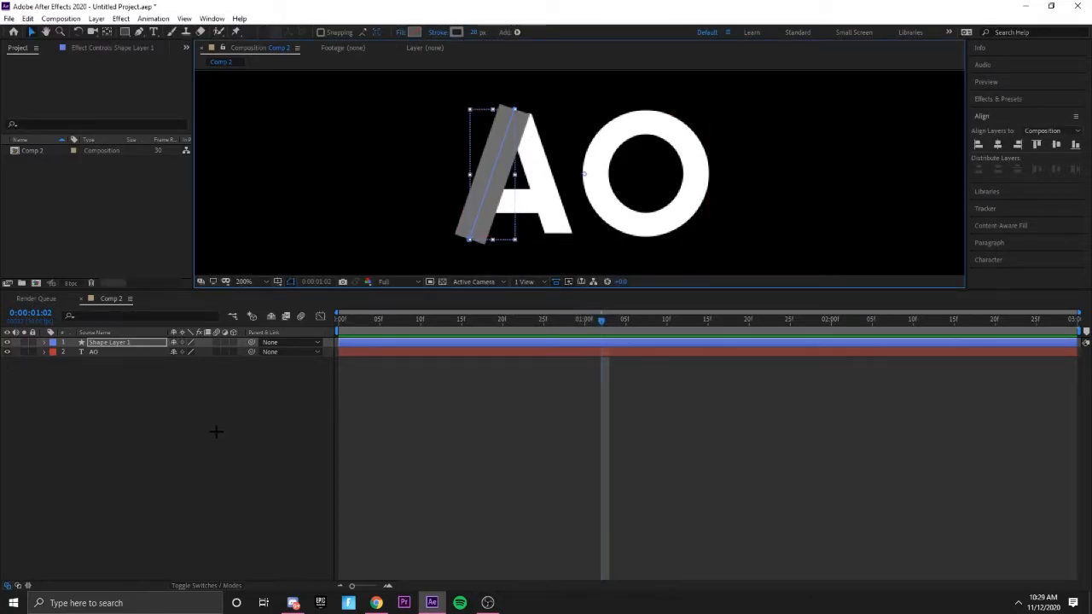
Step: Rename the shape layer covering the A's left leg as "a left"
right_click(139, 341)
click(156, 337)
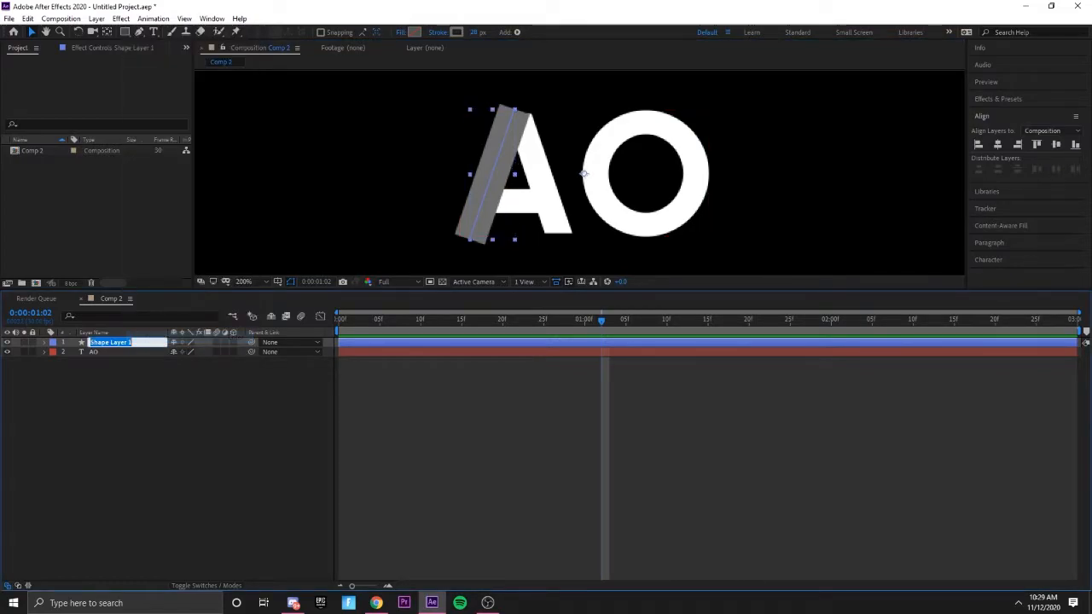
text(a left)
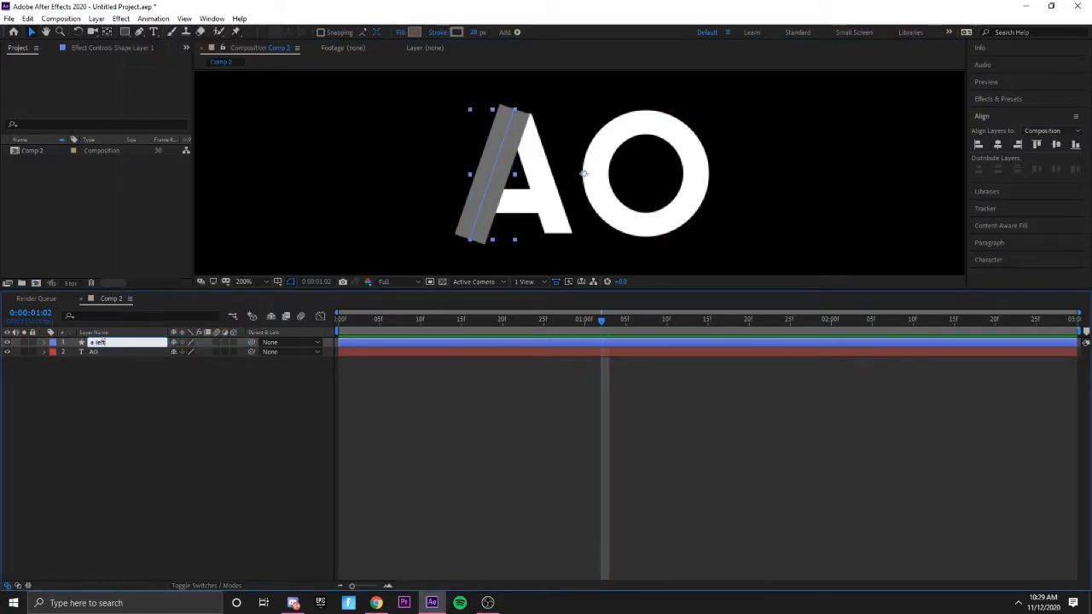
key(Return)
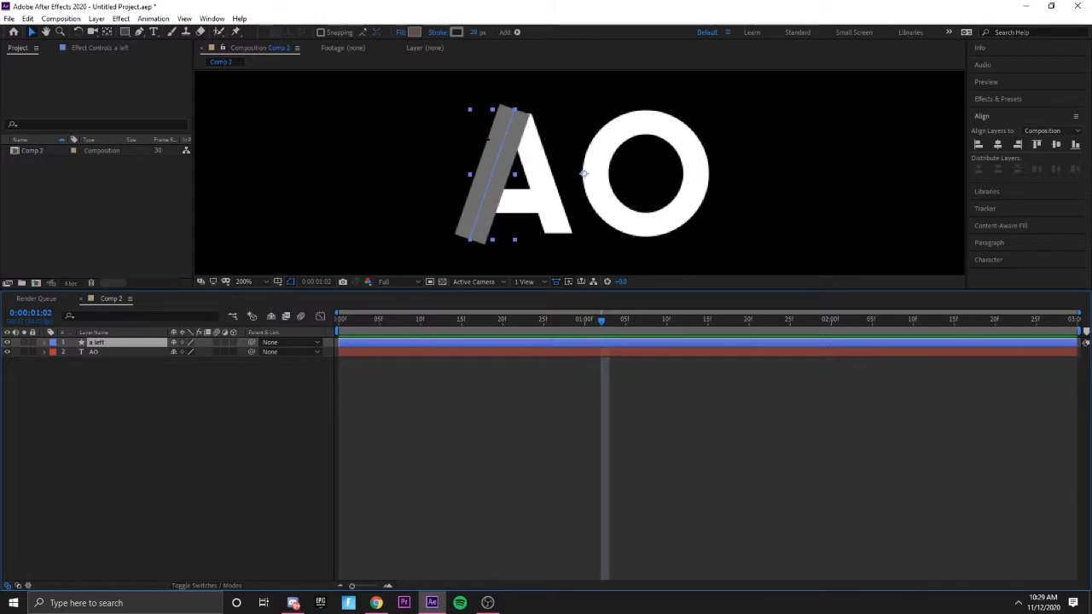
Step: Draw a second straight Pen tool line on a separate shape layer, from the A's apex down its right leg
click(139, 31)
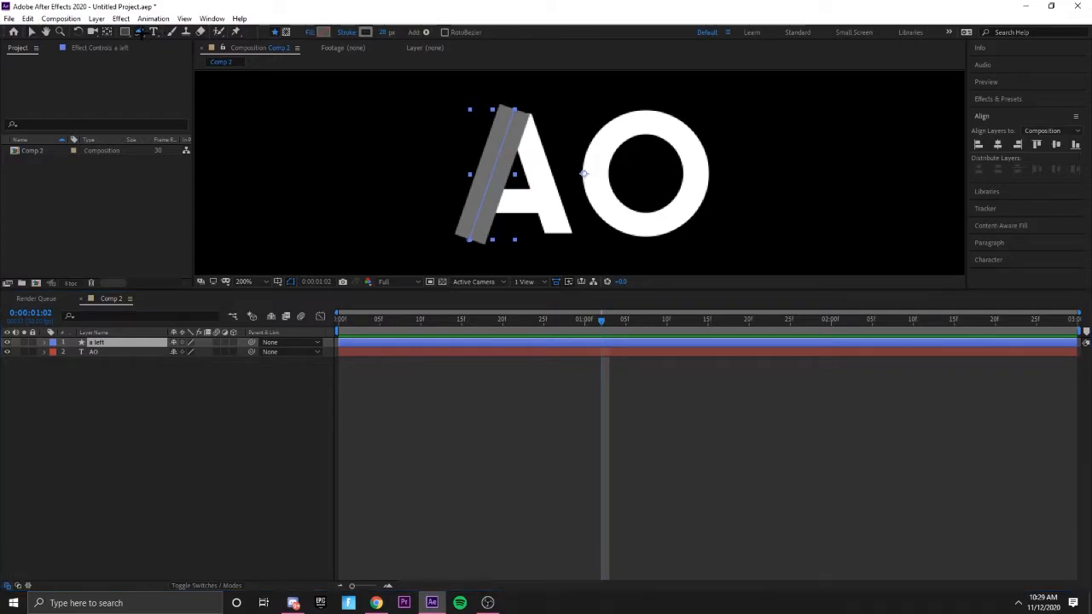
click(143, 410)
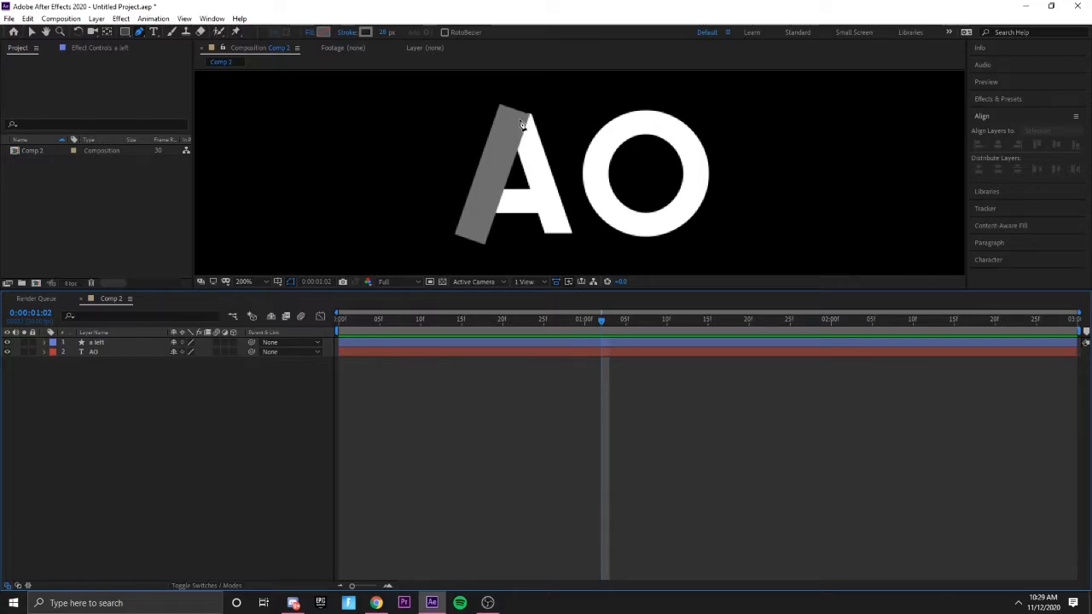
click(518, 116)
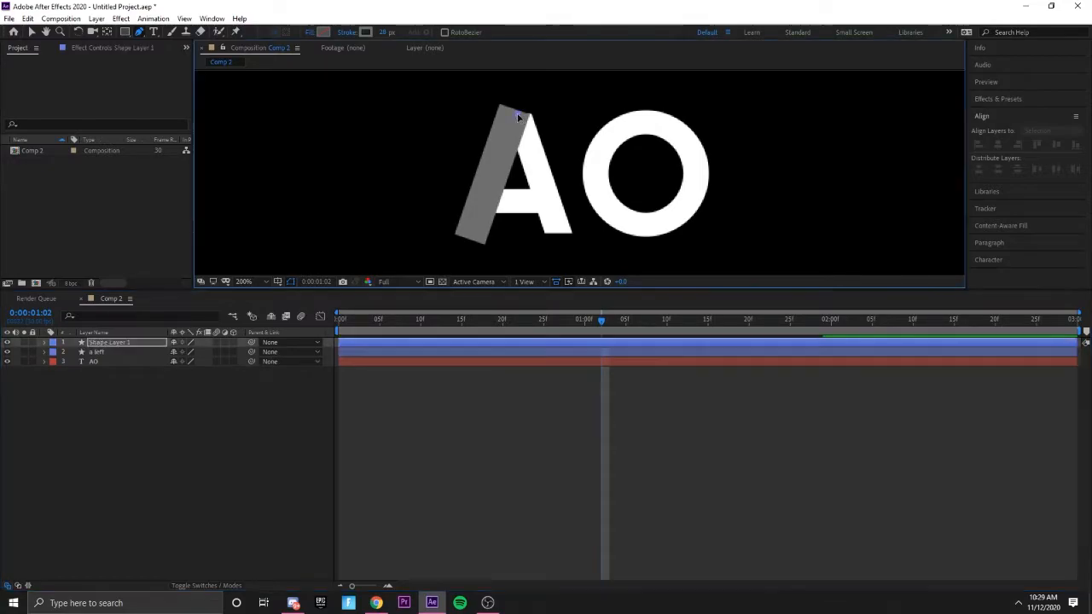
click(562, 236)
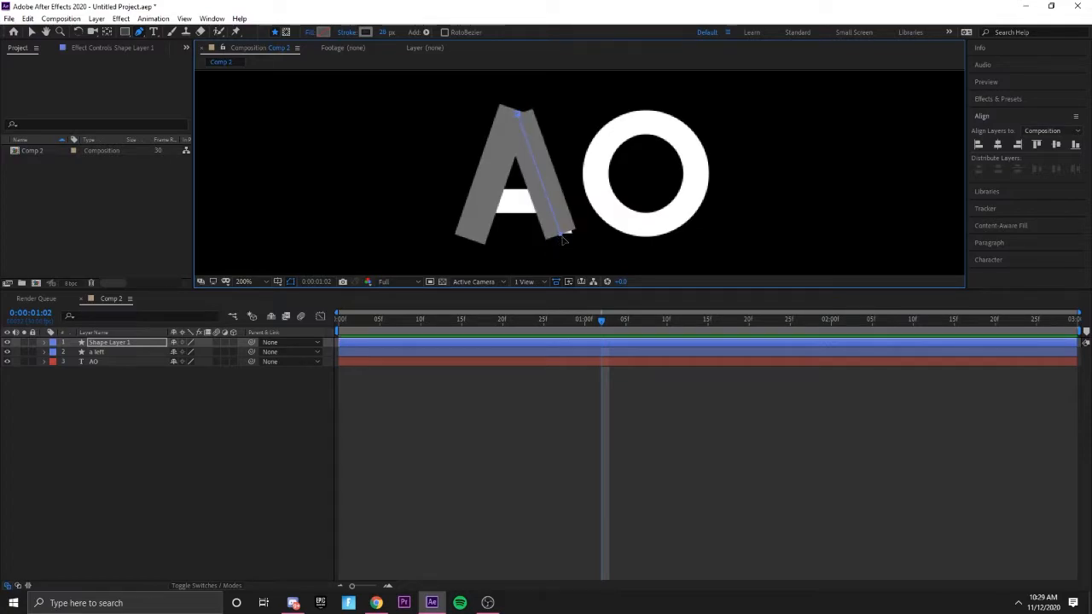
Step: Extend the lower end of the A's right-leg line slightly past the foot and rename its layer "a right"
click(32, 32)
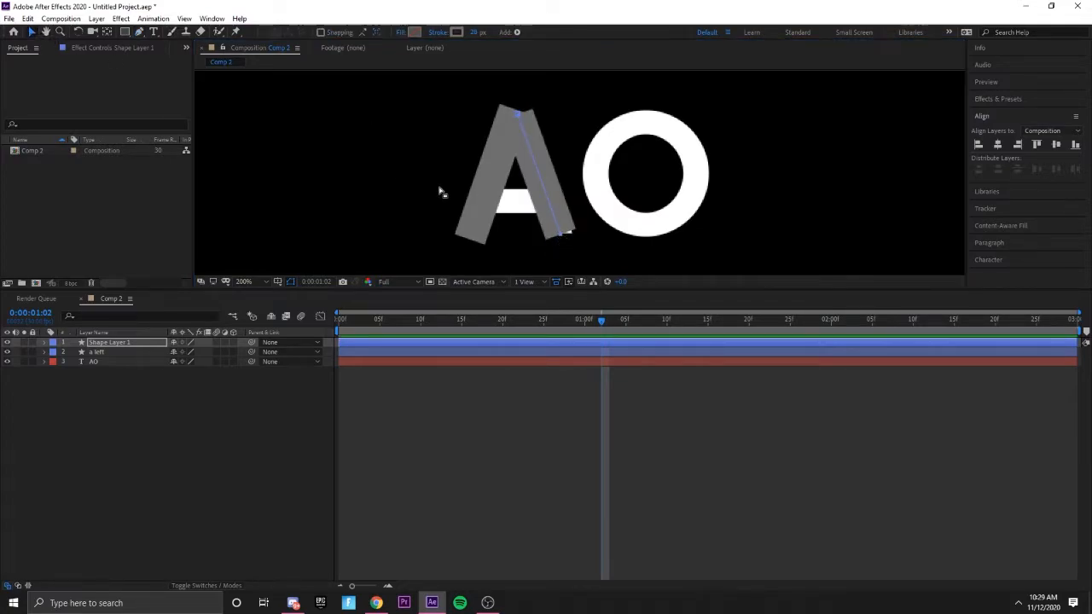
drag(560, 235, 562, 241)
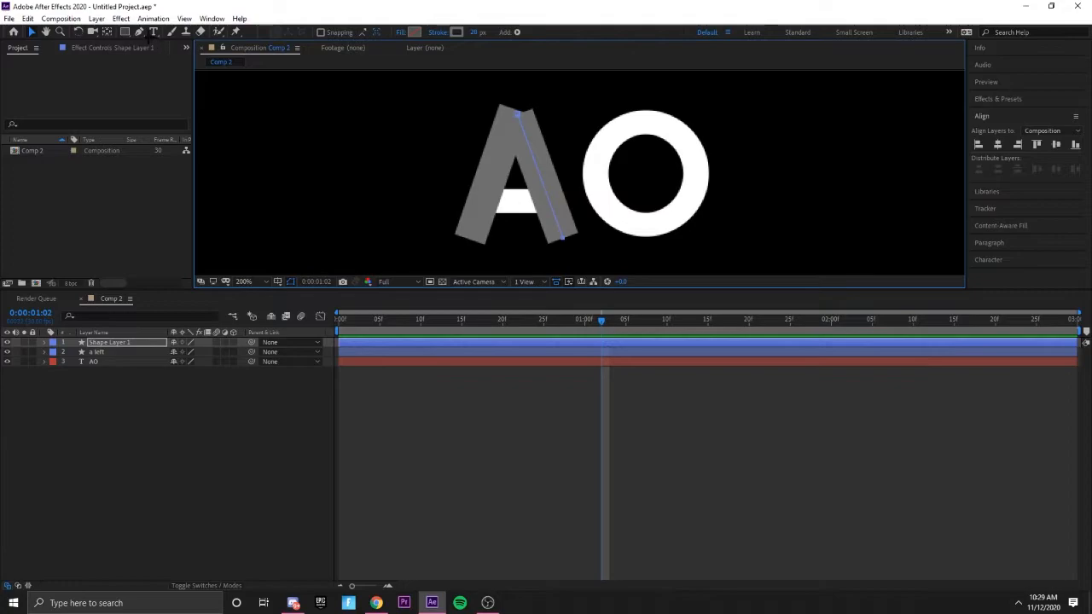
right_click(141, 342)
click(162, 331)
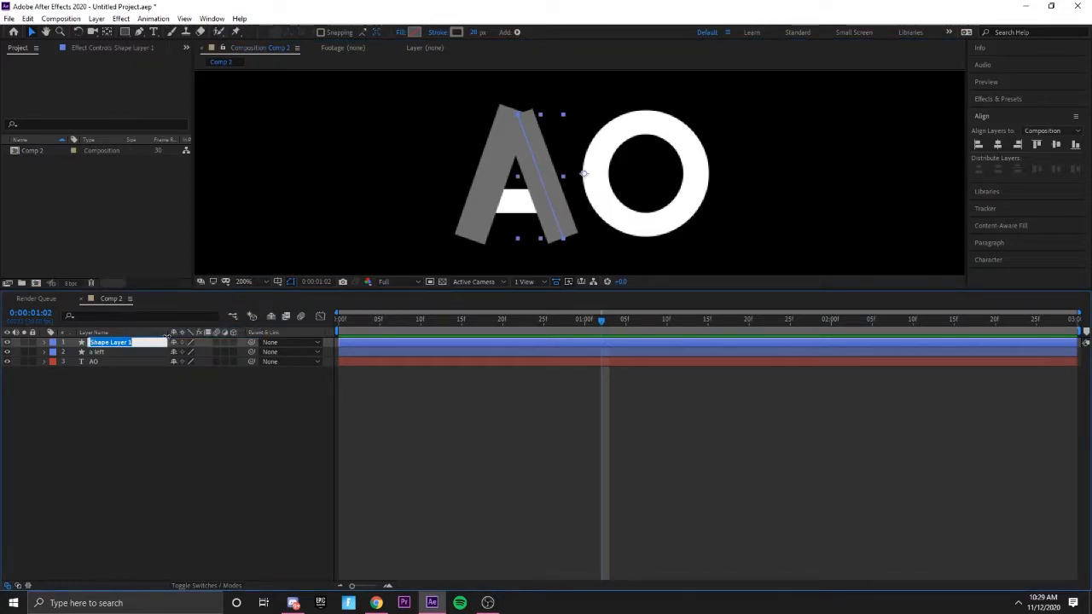
text(a right)
key(Return)
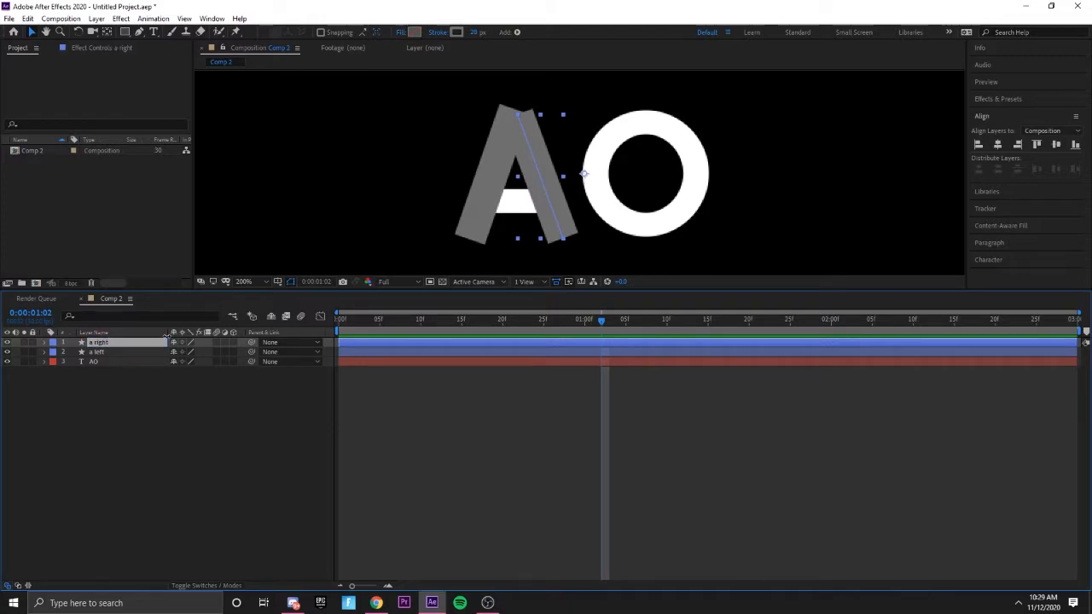
Step: Draw a straight Pen tool line on a new shape layer, across the A's crossbar from one leg to the other
click(384, 183)
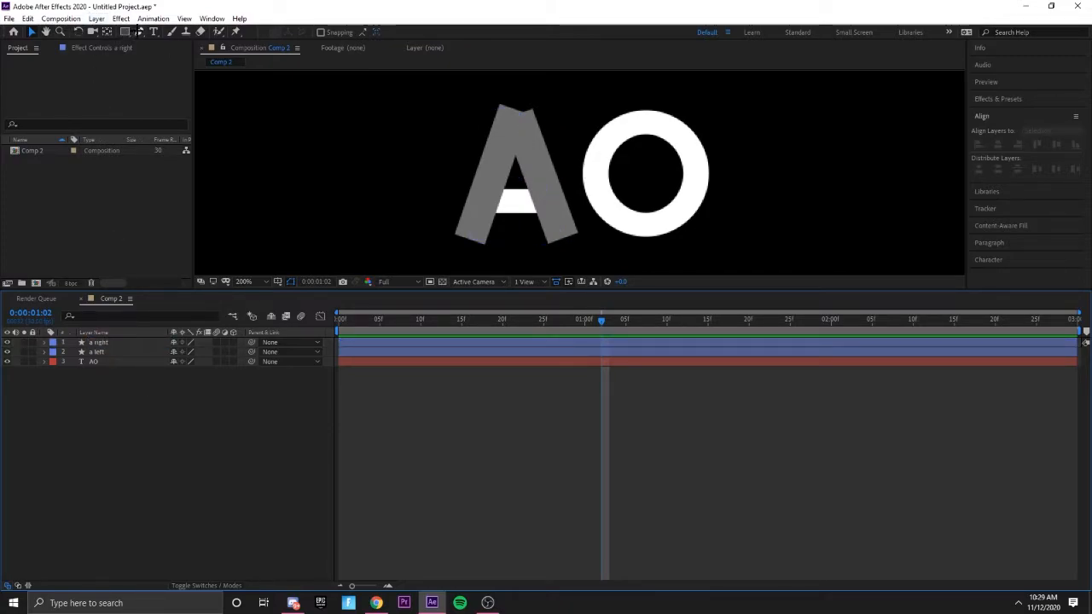
click(139, 32)
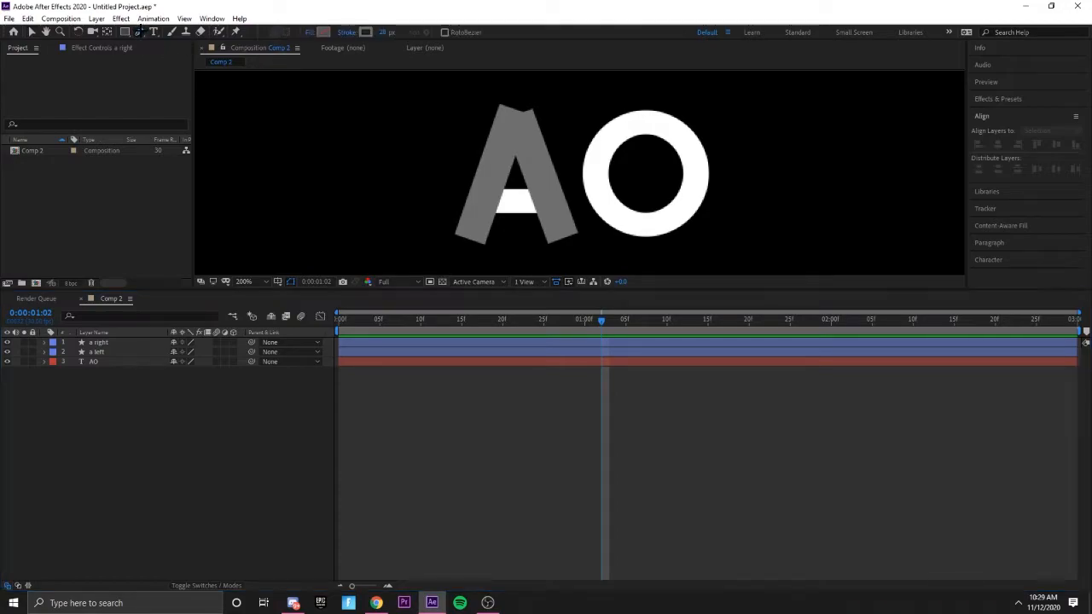
click(489, 204)
click(545, 208)
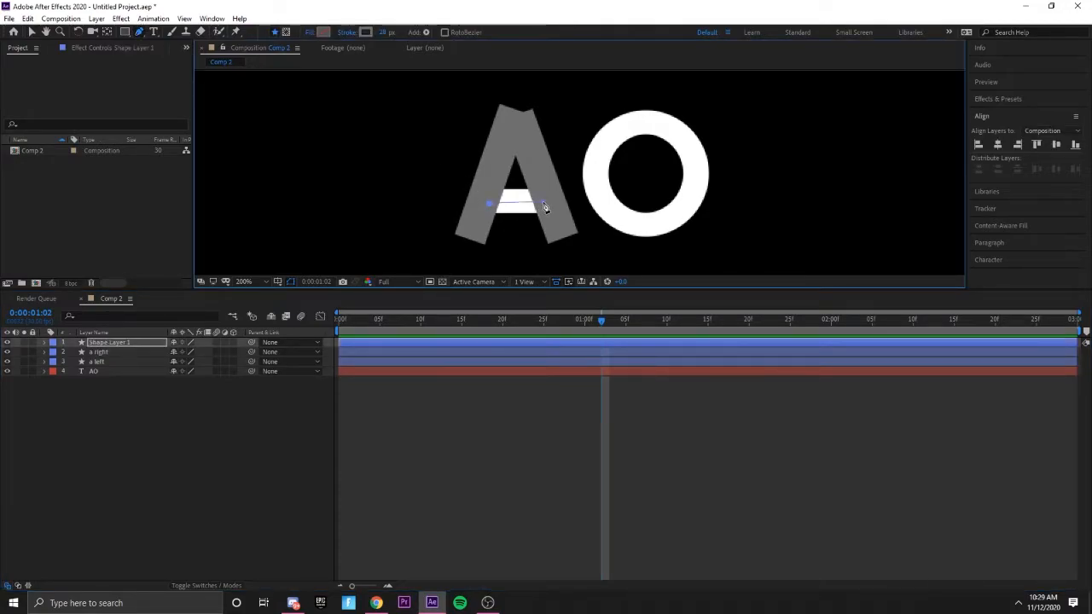
Step: Rename the crossbar's shape layer as "a middle" and deselect it
right_click(126, 342)
click(143, 336)
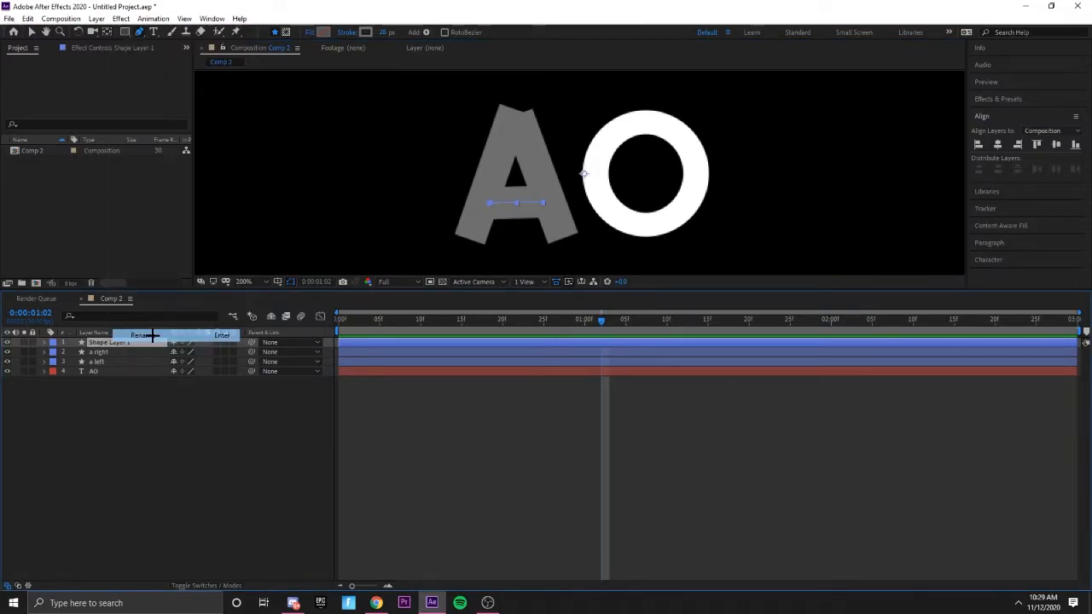
text(a middle)
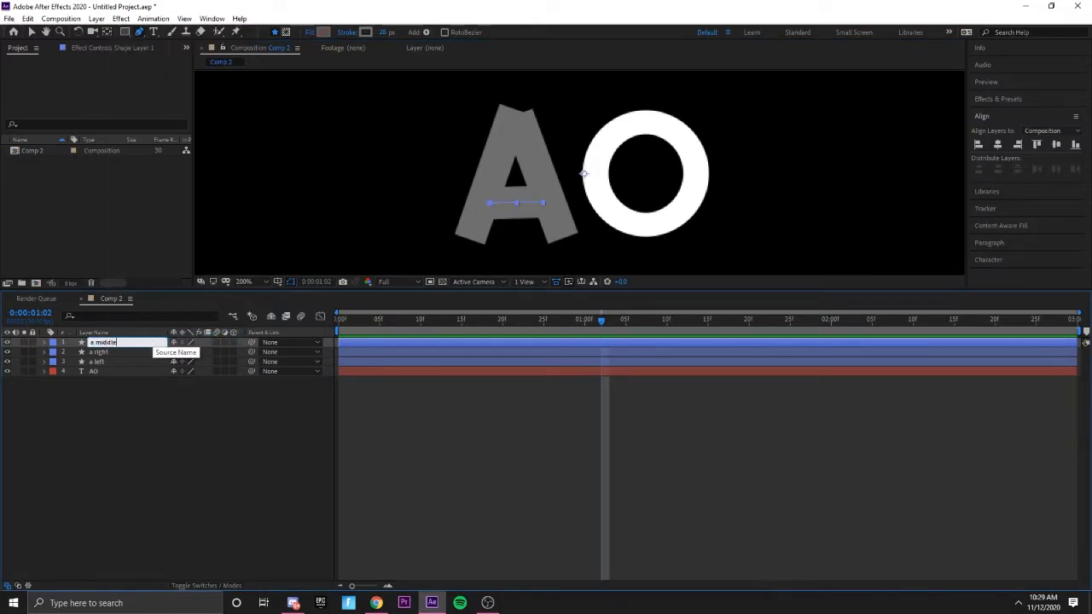
key(Return)
click(163, 434)
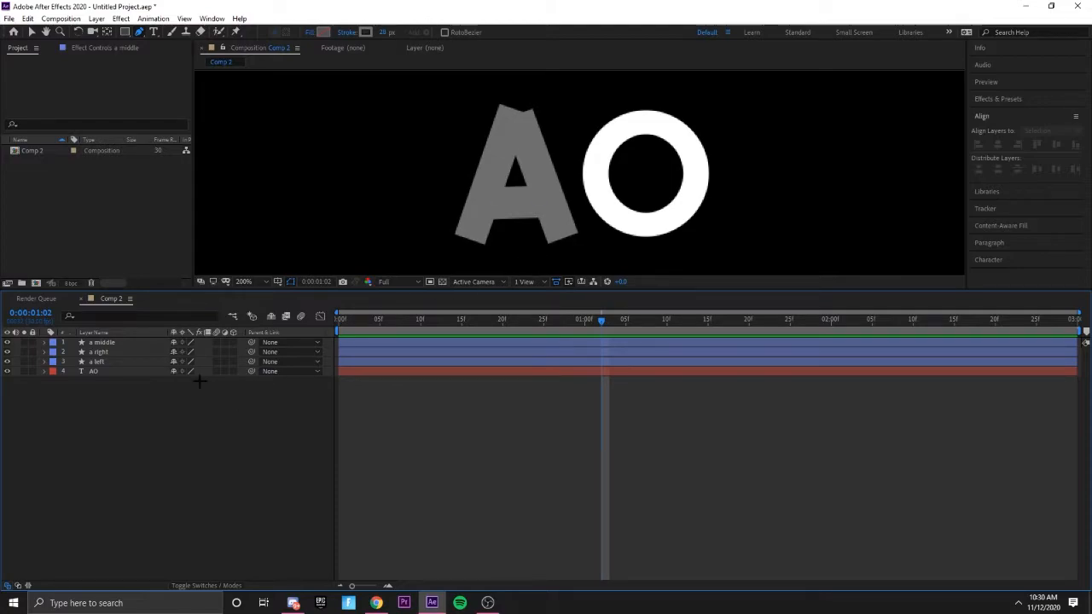
Step: Trace the O clockwise from its top centre with a curved Pen tool path on a new shape layer, overlapping the ends to cover the ring
click(645, 125)
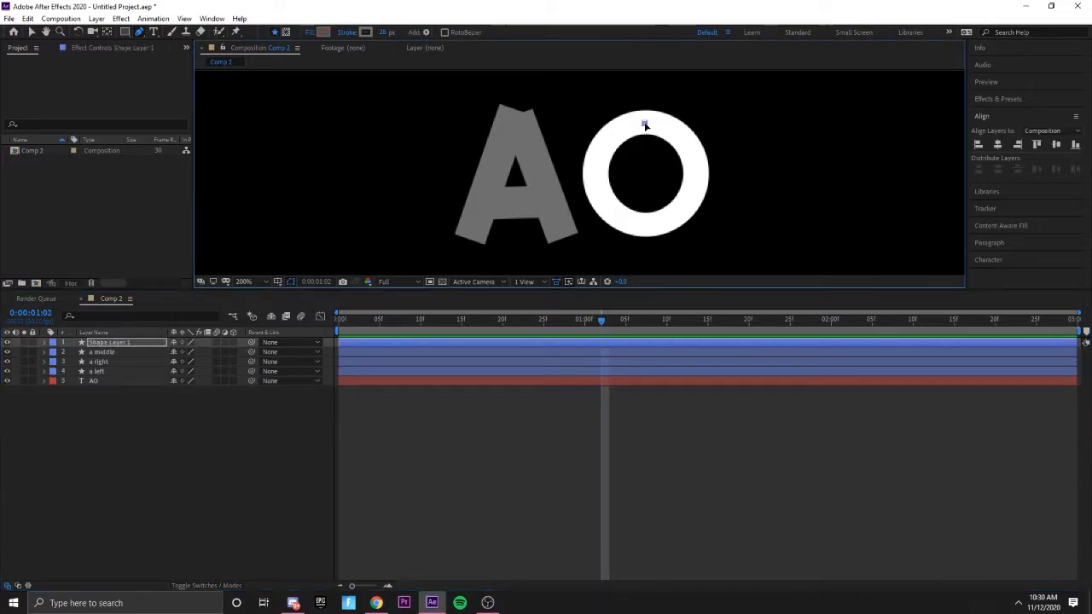
click(695, 161)
drag(695, 162, 699, 190)
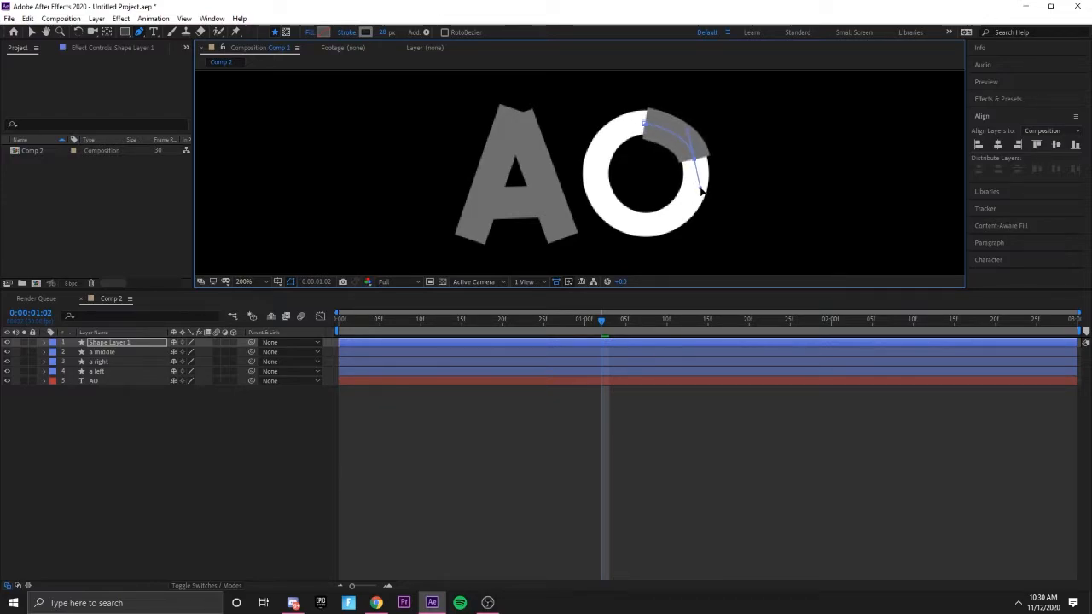
click(689, 206)
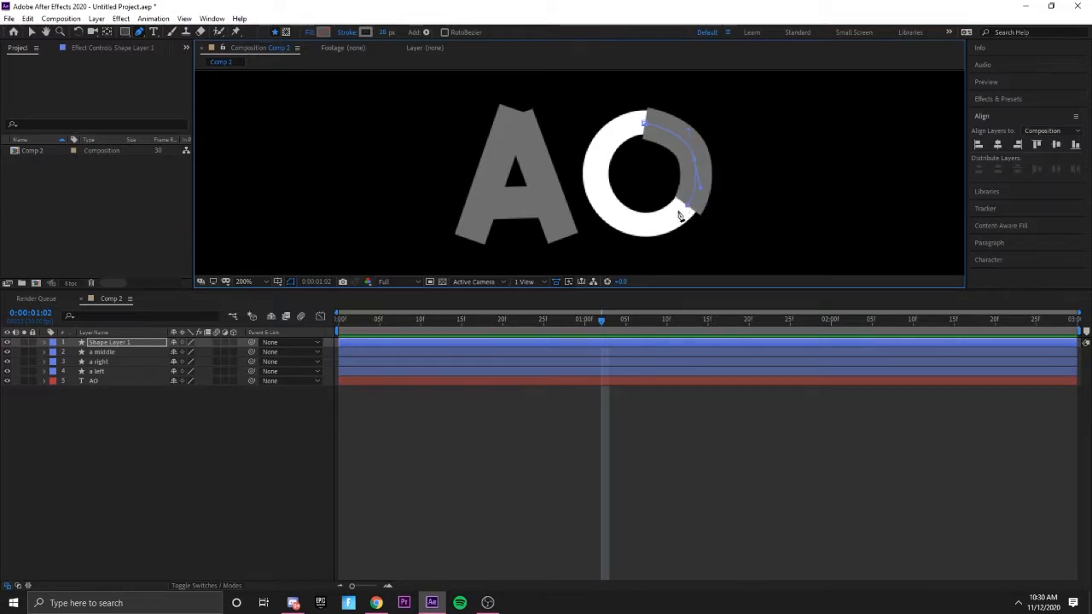
click(656, 231)
drag(654, 224, 644, 224)
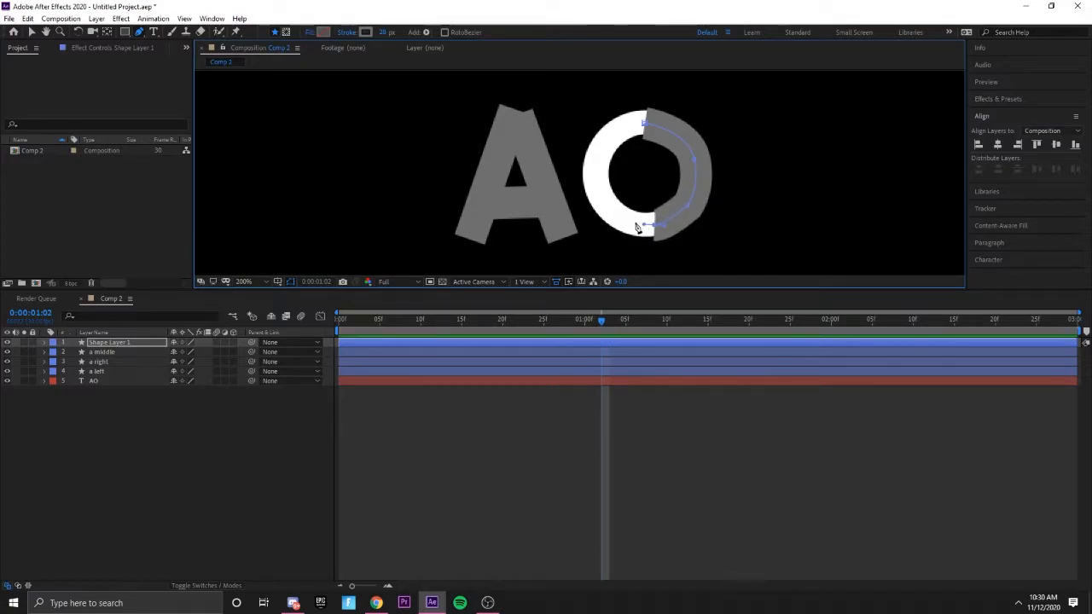
mouse_move(603, 205)
mouse_down()
mouse_move(604, 188)
mouse_move(593, 187)
mouse_up()
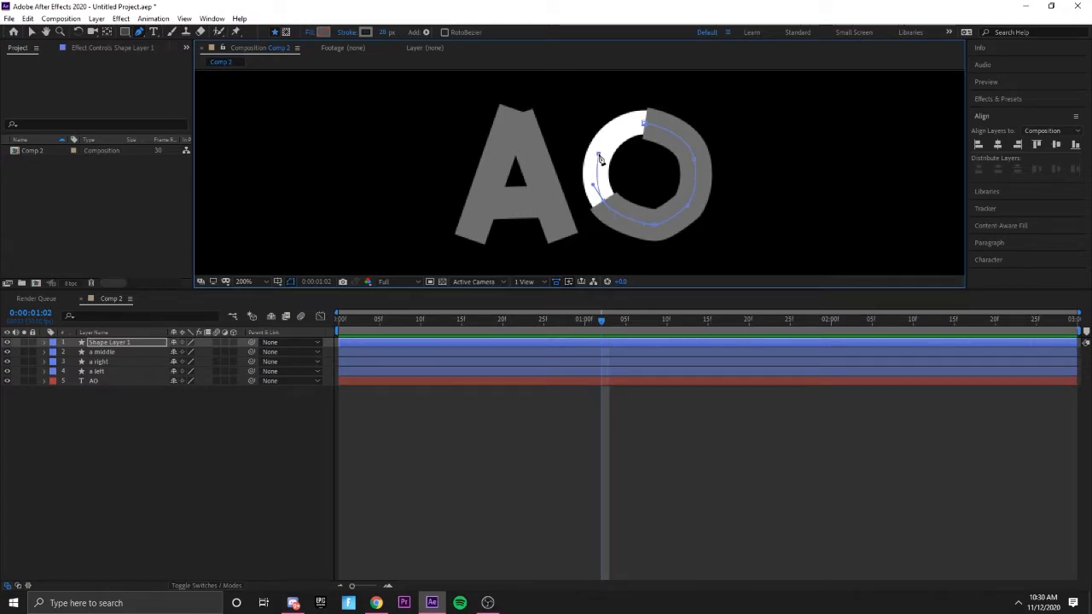
click(599, 158)
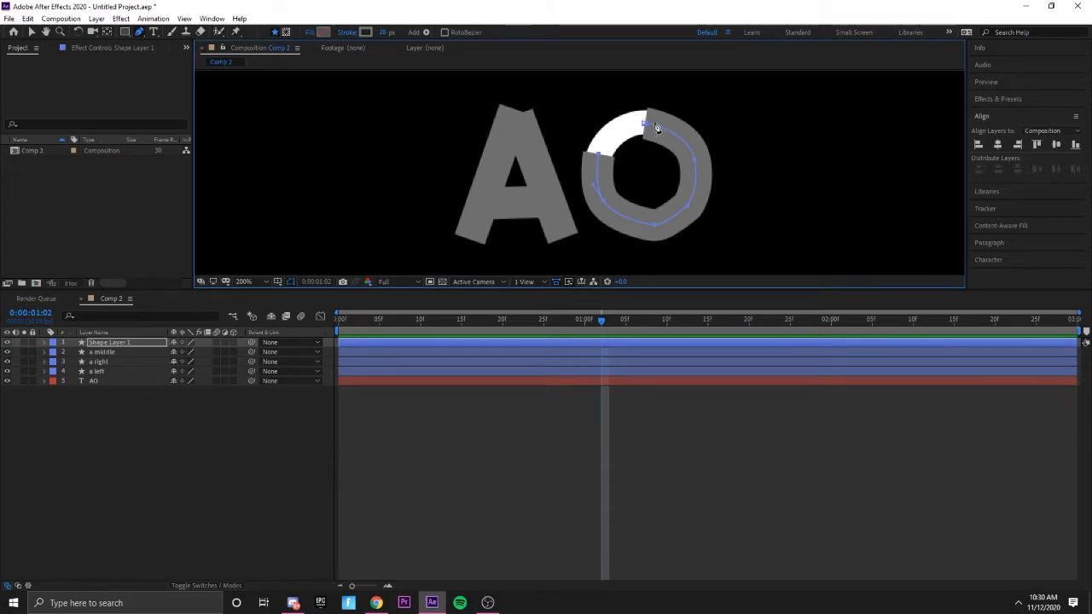
mouse_move(654, 128)
mouse_down()
mouse_move(694, 137)
mouse_move(699, 116)
mouse_move(697, 130)
mouse_up()
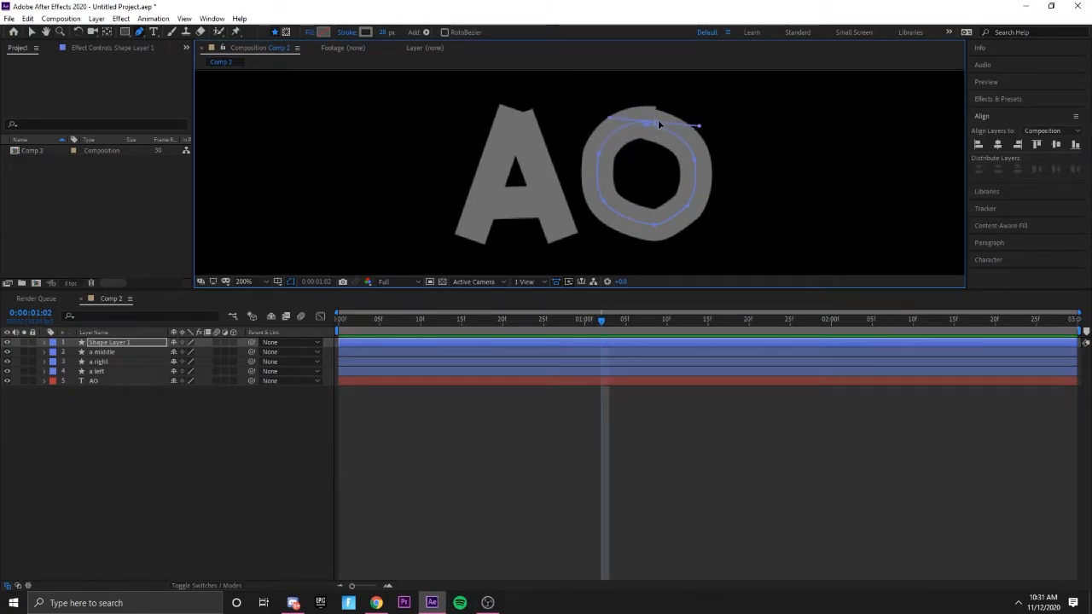
drag(654, 124, 650, 123)
Step: Rename the shape layer tracing the O as "o" and deselect it
right_click(130, 344)
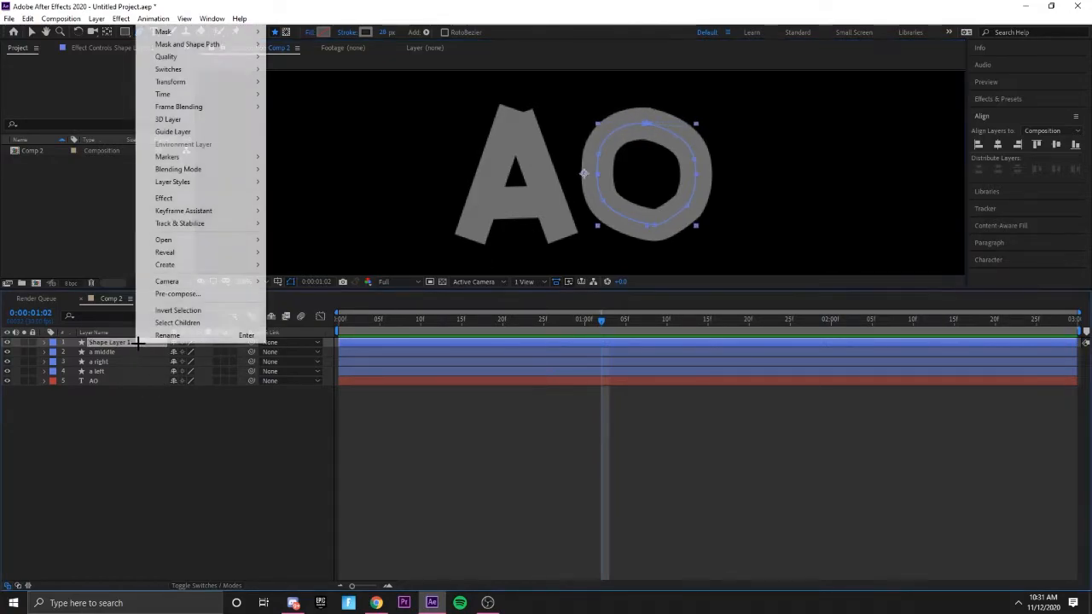
click(158, 338)
text(o)
key(Return)
click(141, 418)
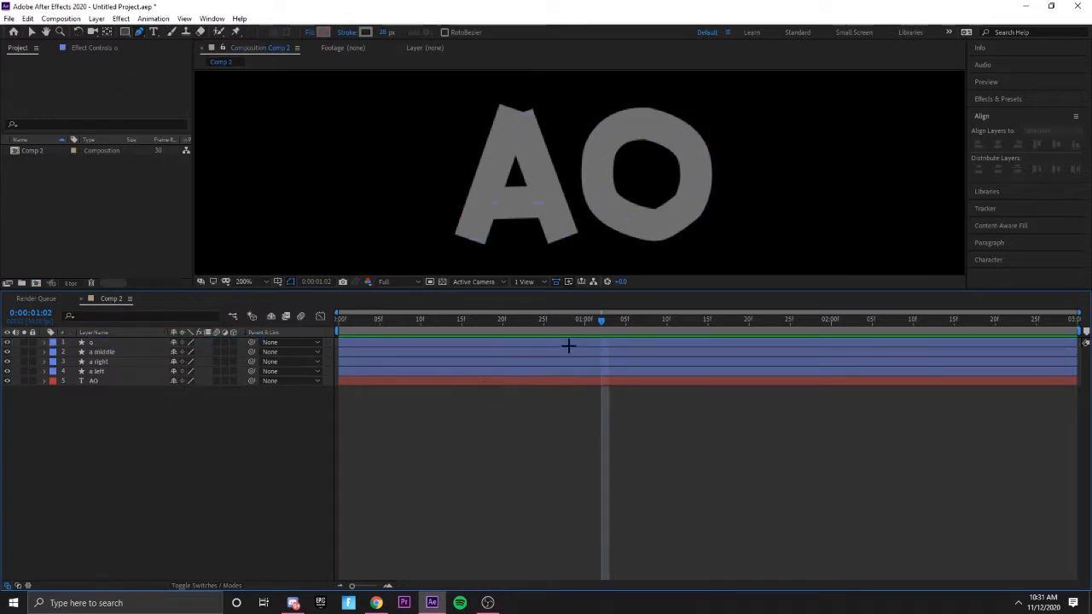
Step: Add Trim Paths to the contents of the "a left" layer and expand its properties
drag(586, 312, 347, 314)
click(45, 371)
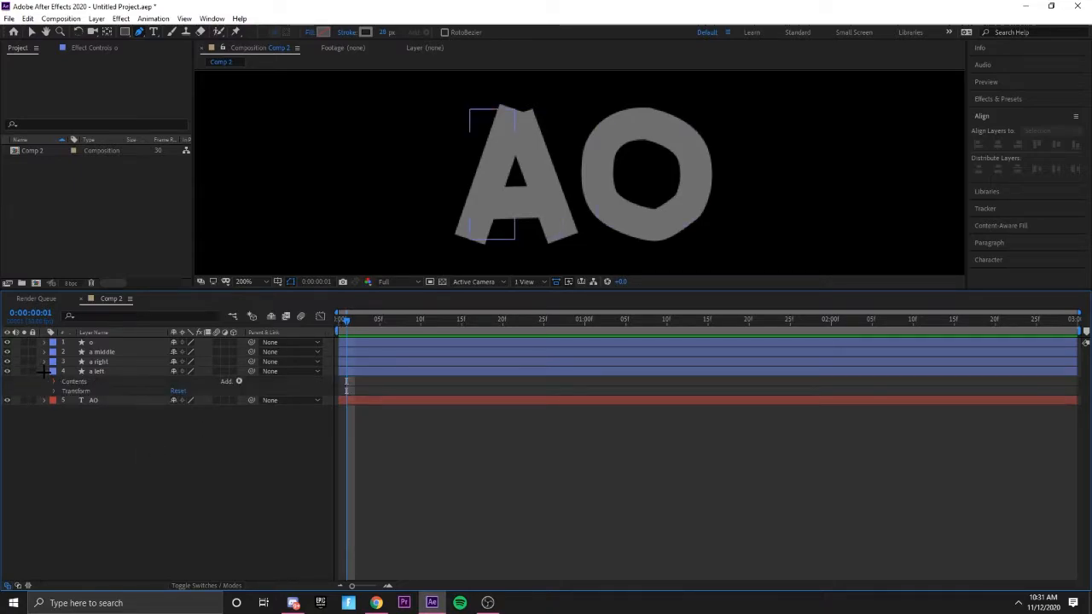
click(238, 380)
click(289, 319)
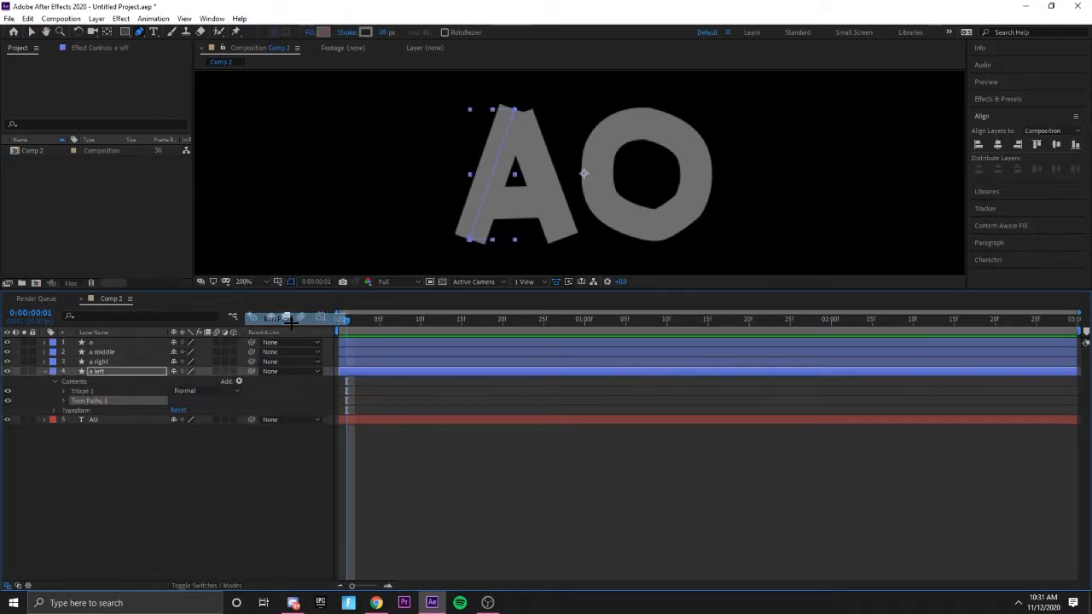
click(238, 380)
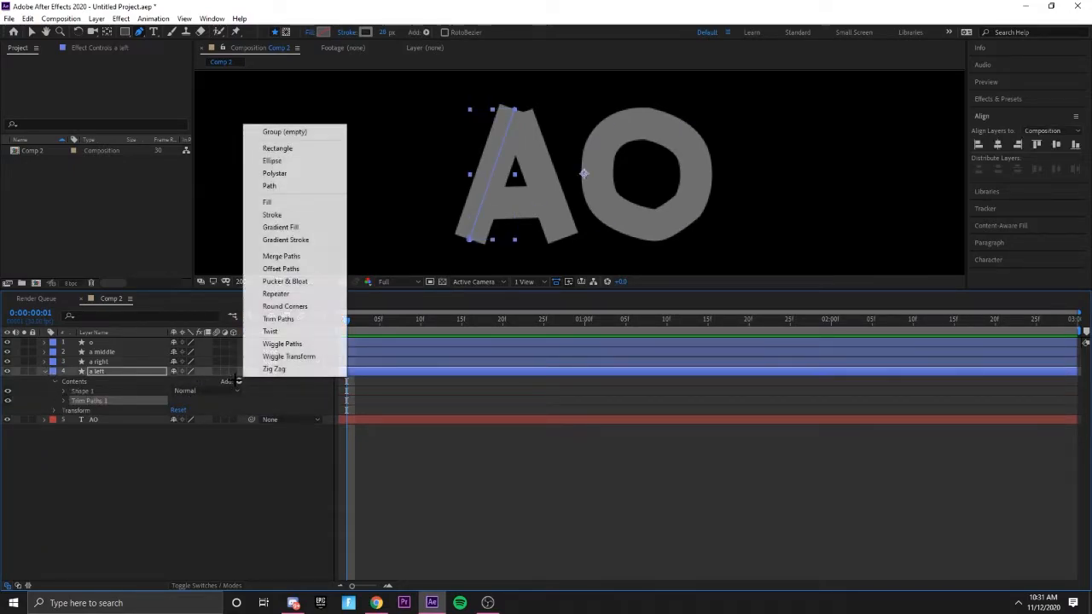
click(110, 463)
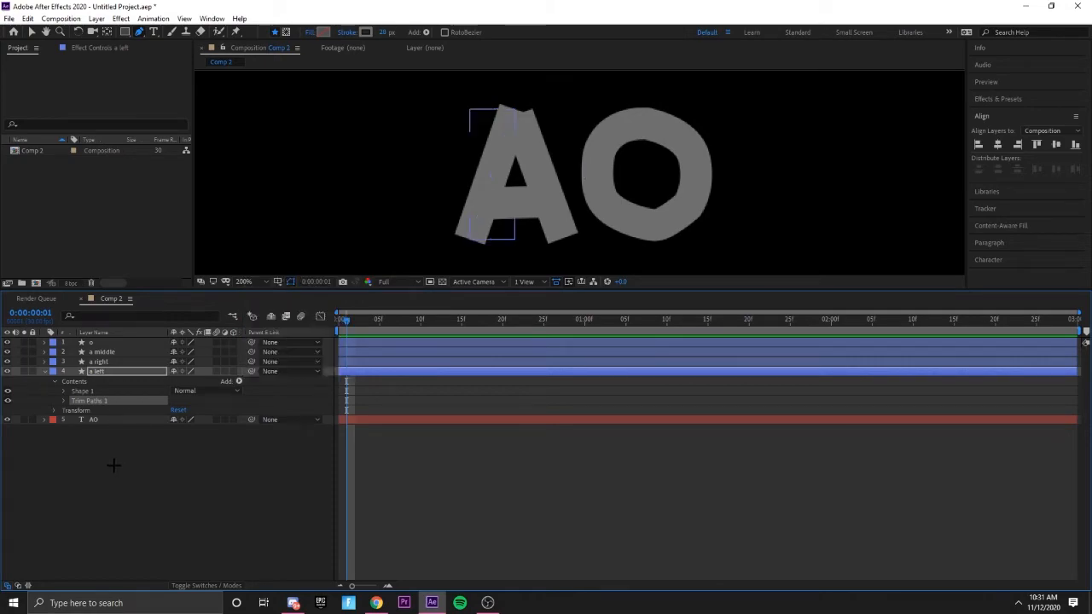
click(64, 400)
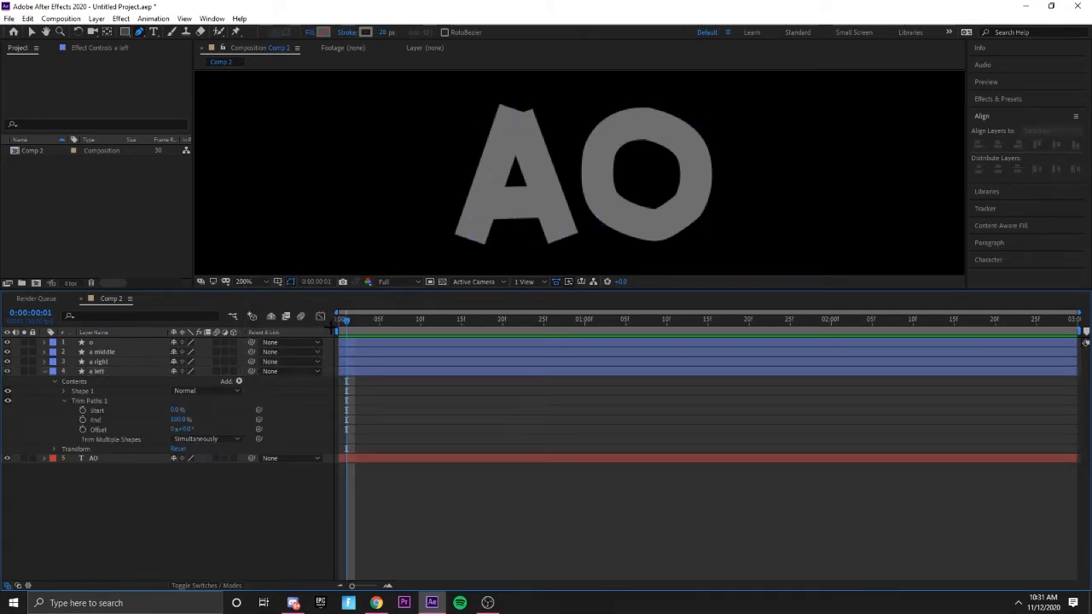
Step: Keyframe the Trim Paths End of "a left" from 0% at 0:00 to 100% at 1:00, and preview the animation
drag(345, 319, 584, 313)
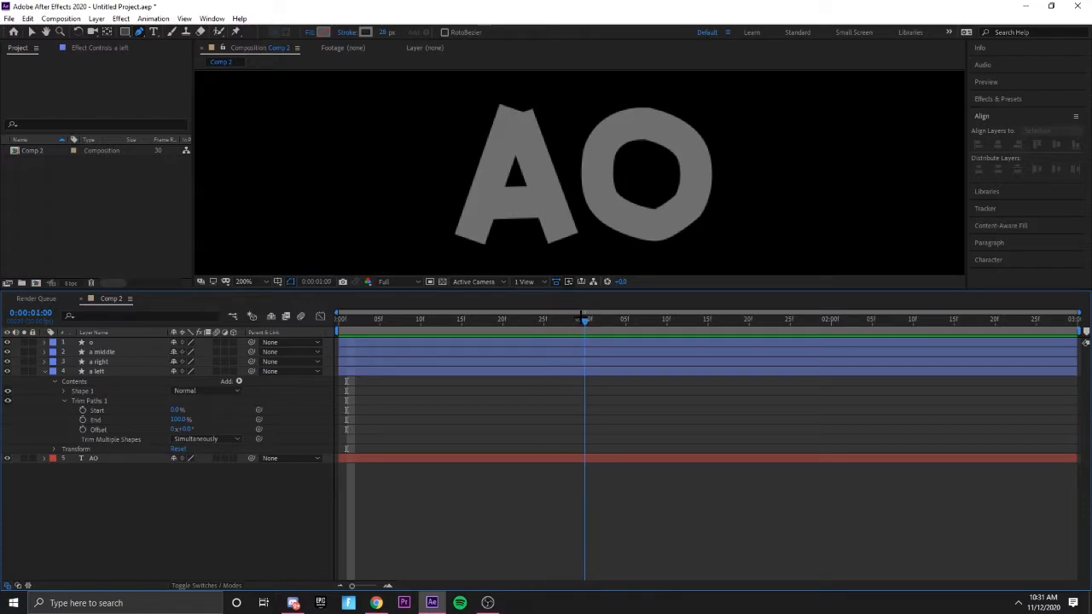
click(82, 420)
drag(584, 320, 338, 323)
click(15, 419)
drag(181, 419, 108, 419)
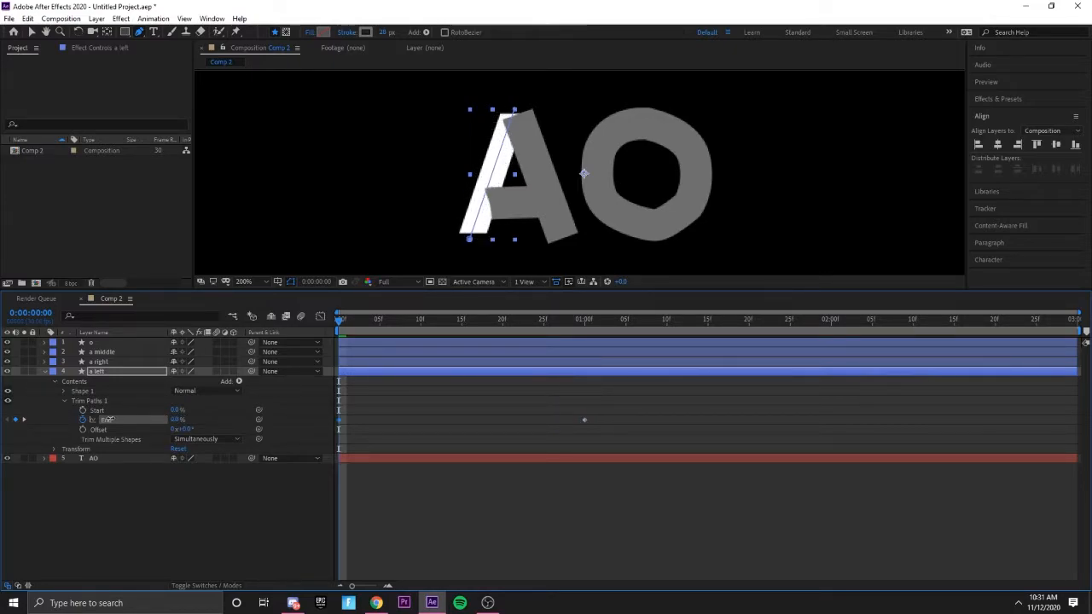
key(space)
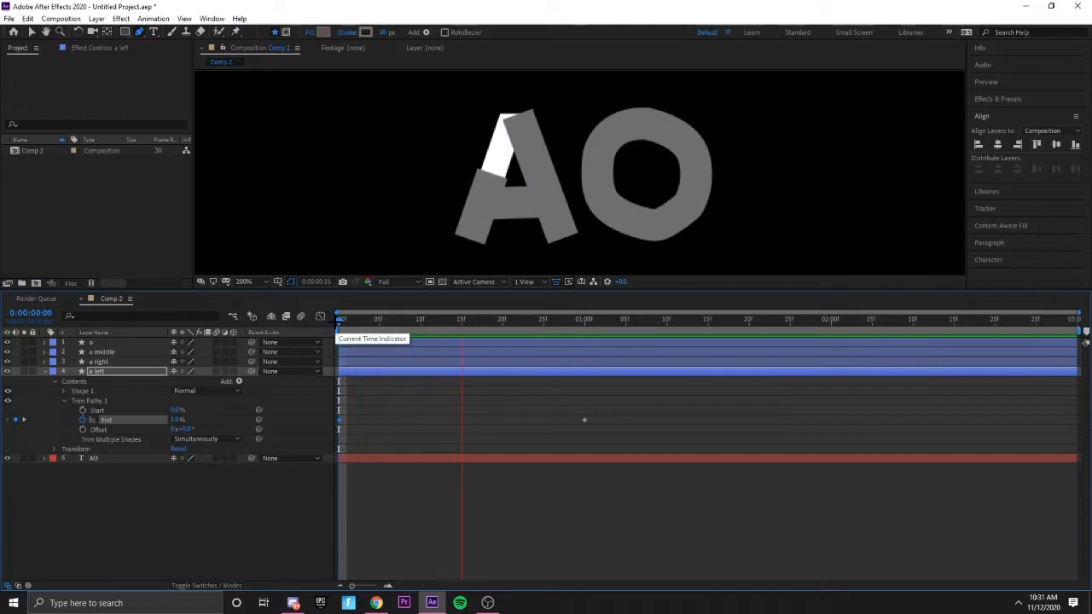
key(space)
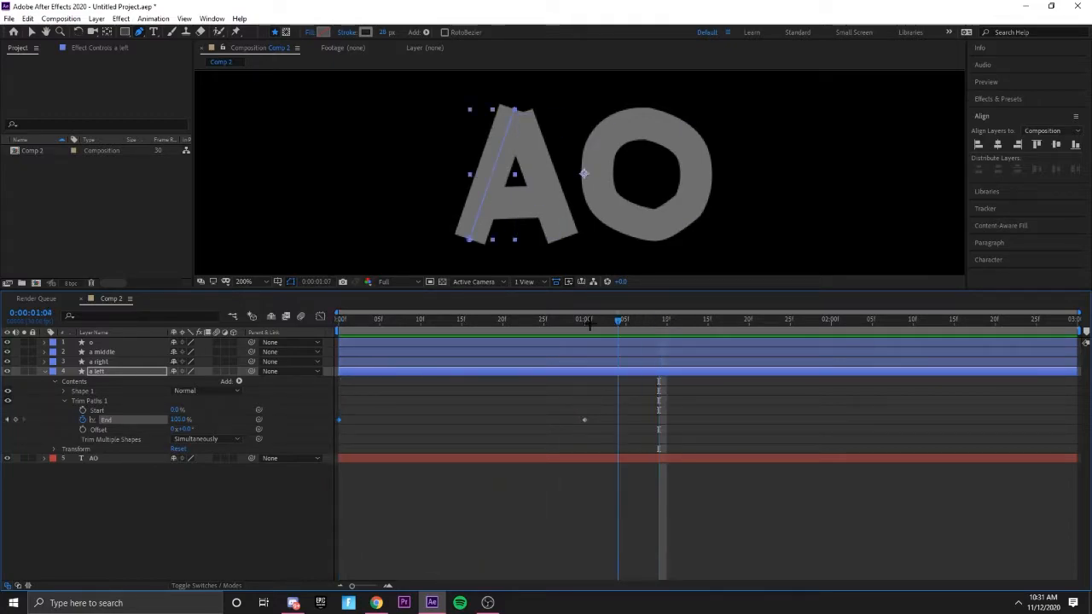
Step: Apply Easy Ease to both Trim Paths End keyframes of the "a left" layer
click(486, 318)
mouse_move(486, 318)
mouse_down()
mouse_move(773, 351)
mouse_move(1079, 361)
mouse_move(982, 358)
mouse_move(894, 338)
mouse_move(1064, 347)
mouse_move(621, 324)
mouse_move(512, 111)
mouse_move(583, 281)
mouse_move(572, 297)
mouse_move(355, 341)
mouse_move(388, 367)
mouse_up()
click(292, 506)
drag(623, 415, 336, 419)
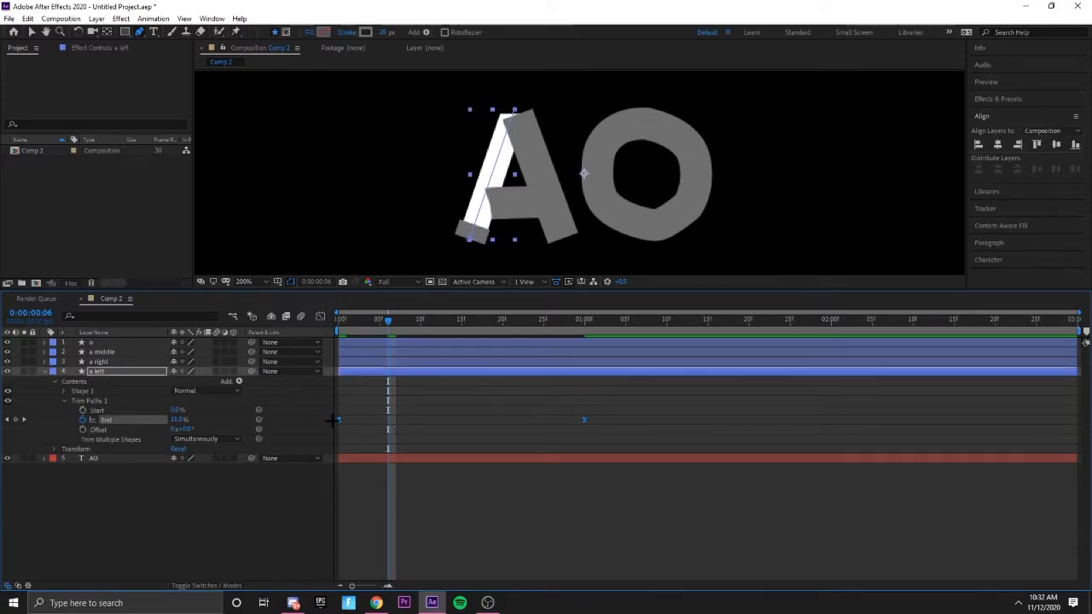
Step: Show the End property's speed graph and pull both keyframe handles inward to form a sharp peak around frame 15
click(320, 317)
right_click(554, 460)
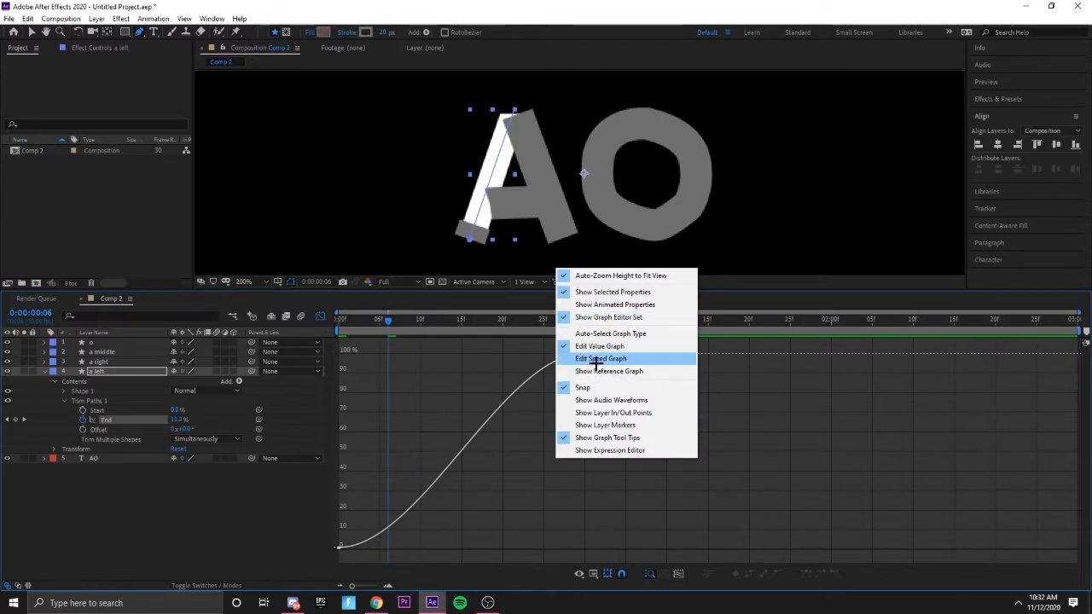
click(597, 358)
key(v)
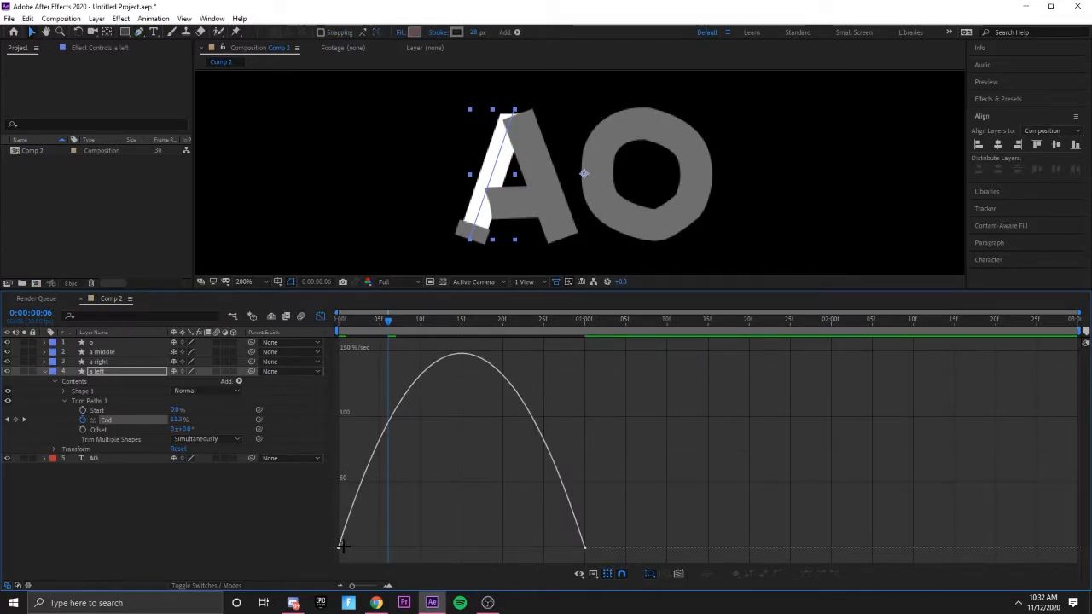
click(339, 550)
drag(377, 548, 436, 550)
drag(544, 550, 483, 548)
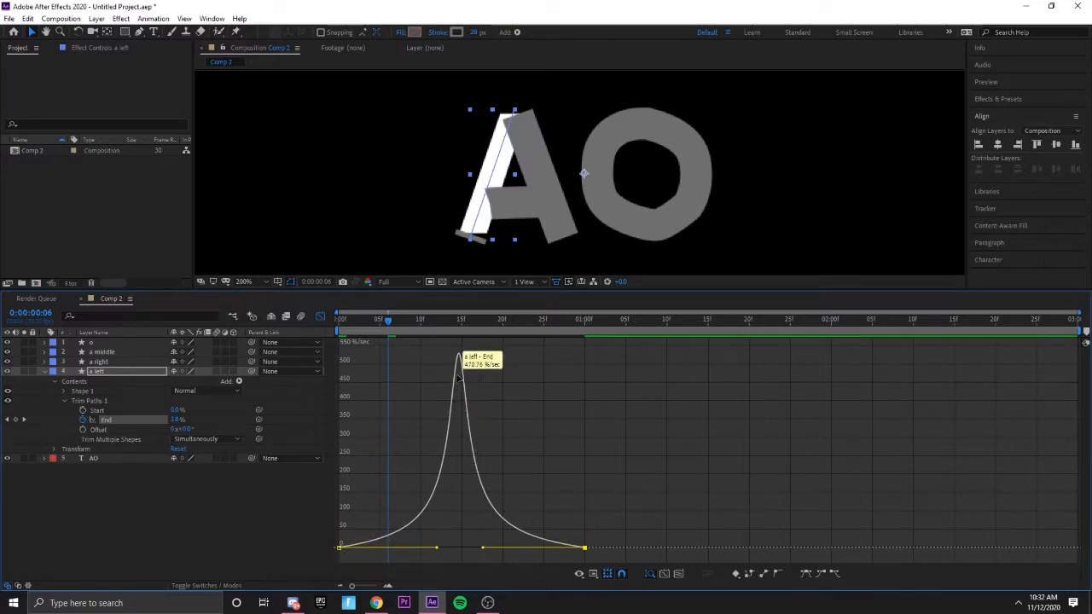
Step: Lengthen the first End keyframe's speed handle slightly more, return to the layer timeline, and preview the "a left" animation
key(space)
key(space)
drag(641, 319, 388, 318)
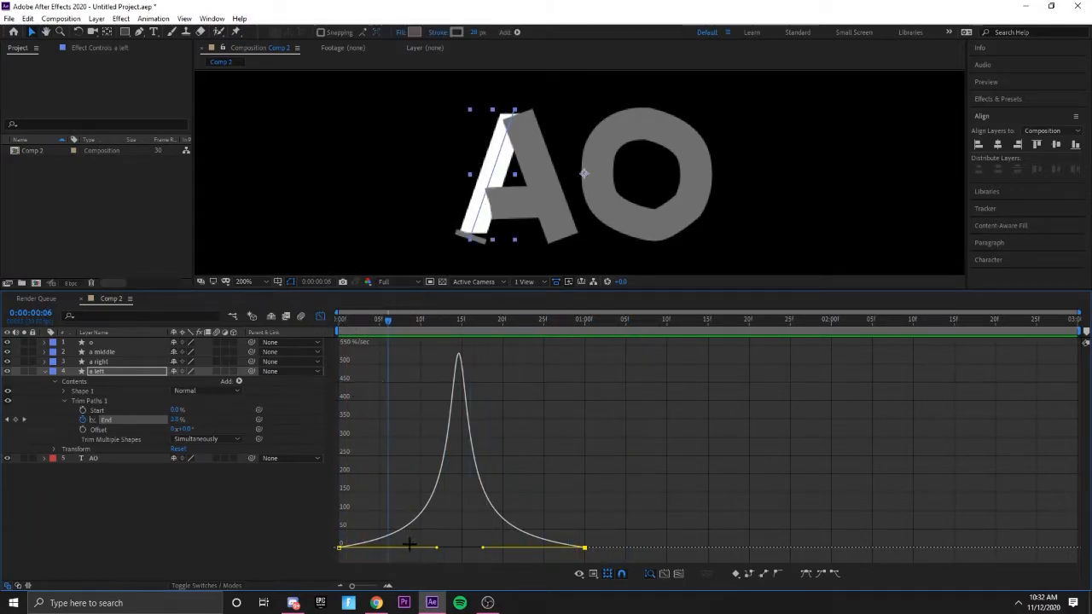
mouse_move(436, 546)
mouse_down()
mouse_move(502, 547)
mouse_move(445, 547)
mouse_up()
click(319, 316)
drag(388, 318, 341, 321)
key(space)
key(space)
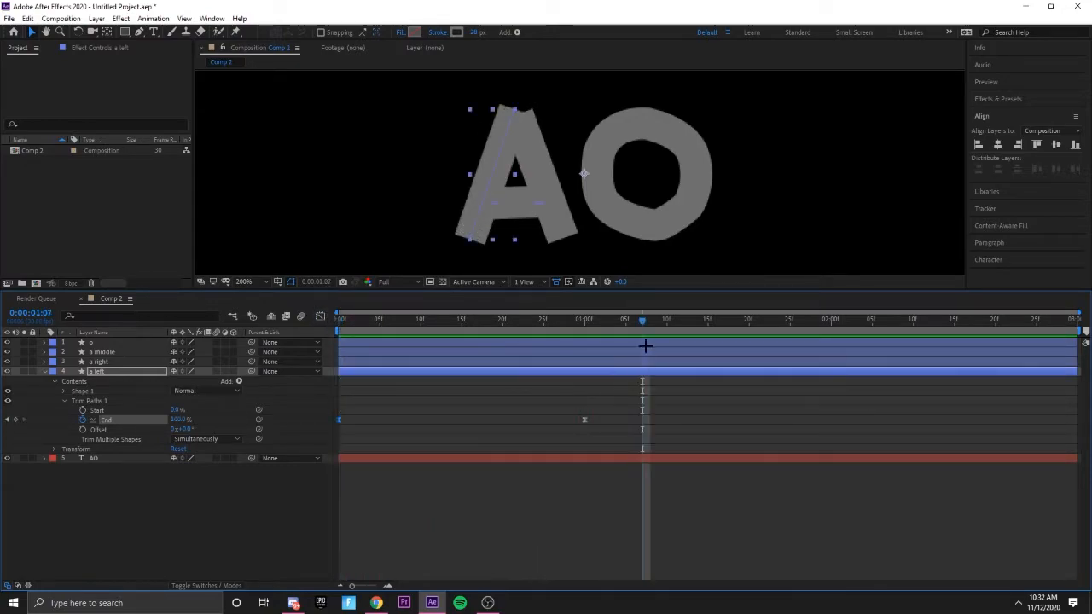
drag(654, 324, 363, 320)
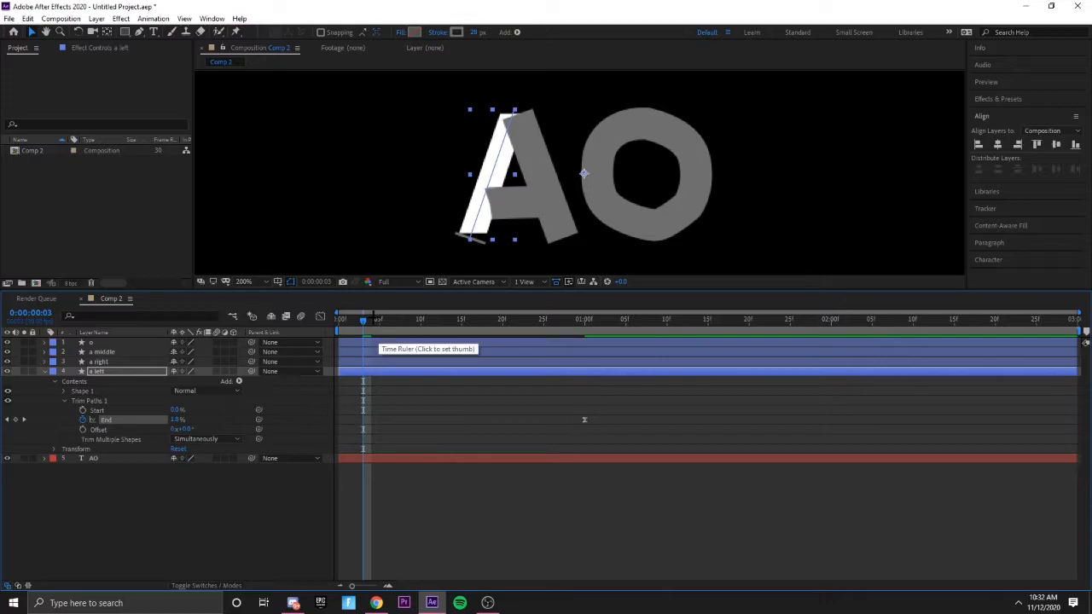
Step: Copy both eased Trim Paths End keyframes of "a left" onto "a right", "a middle" and "o" at 0:00, and preview the result
drag(364, 321, 331, 324)
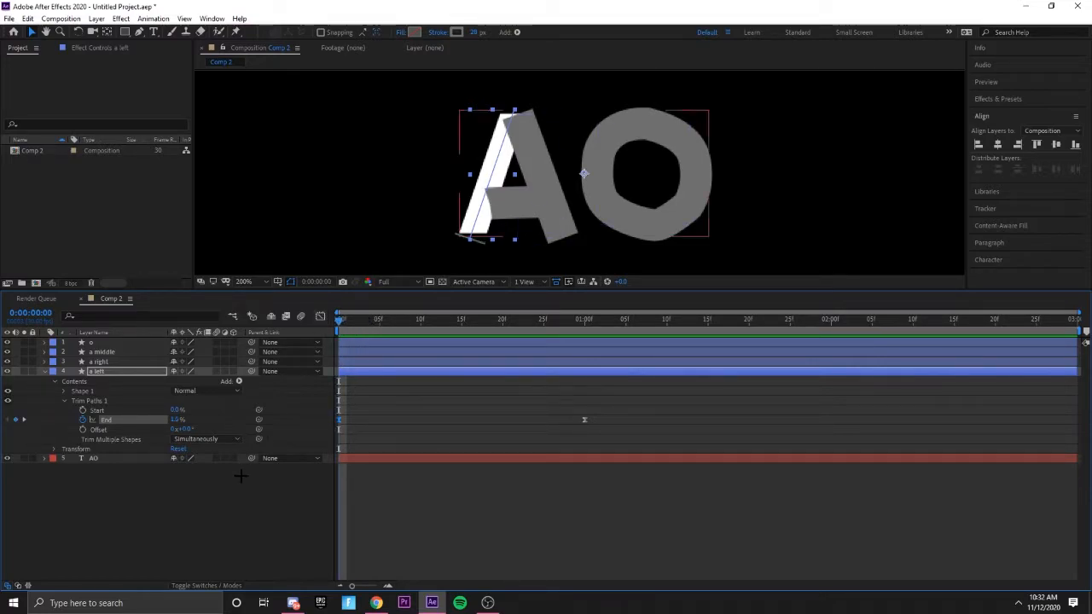
click(242, 470)
drag(639, 411, 326, 419)
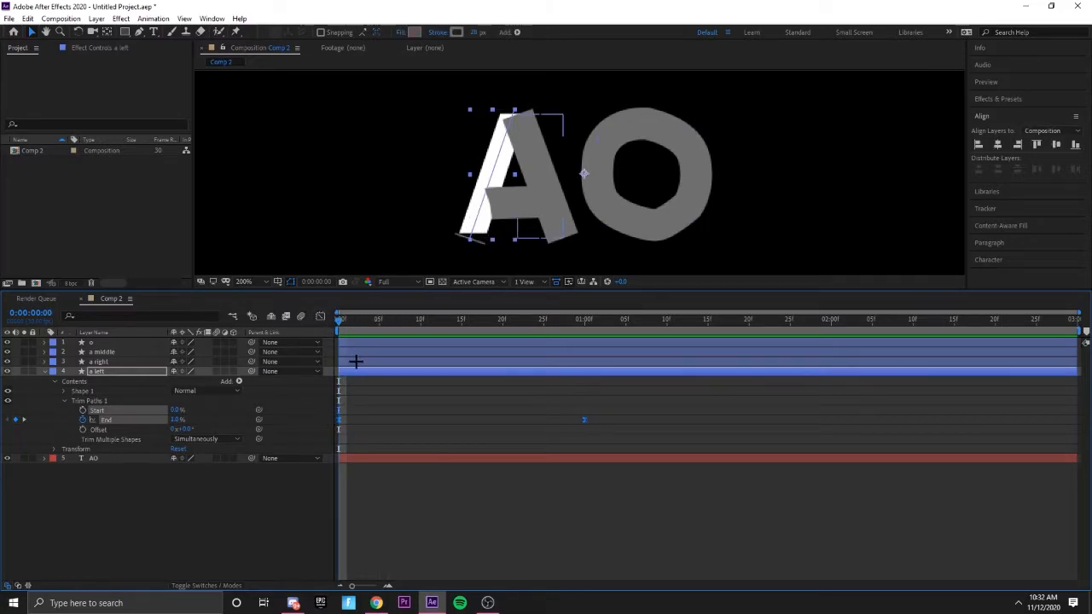
click(355, 361)
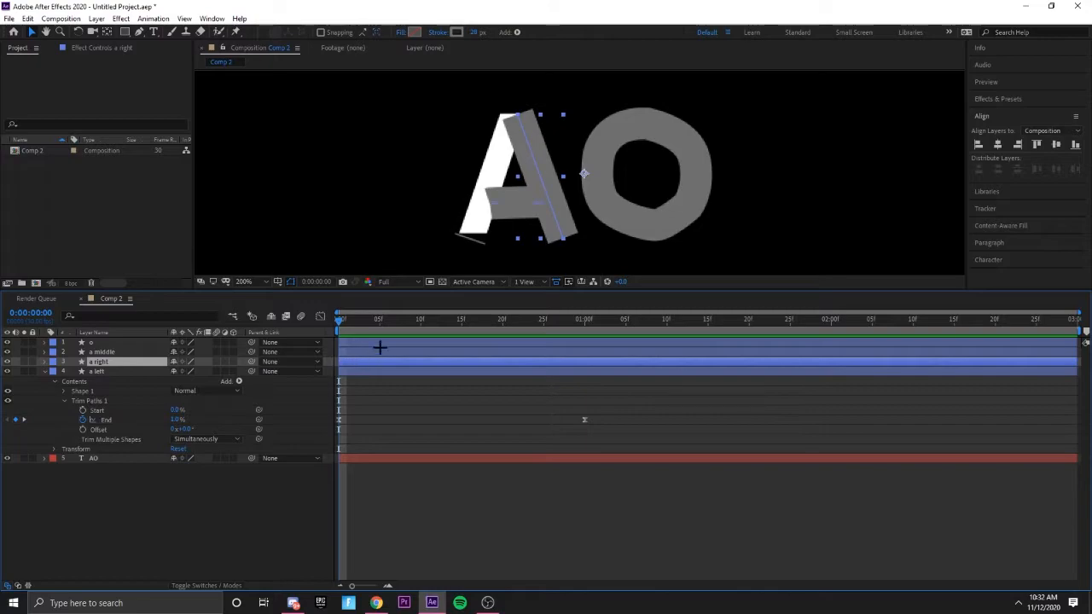
click(371, 346)
click(365, 341)
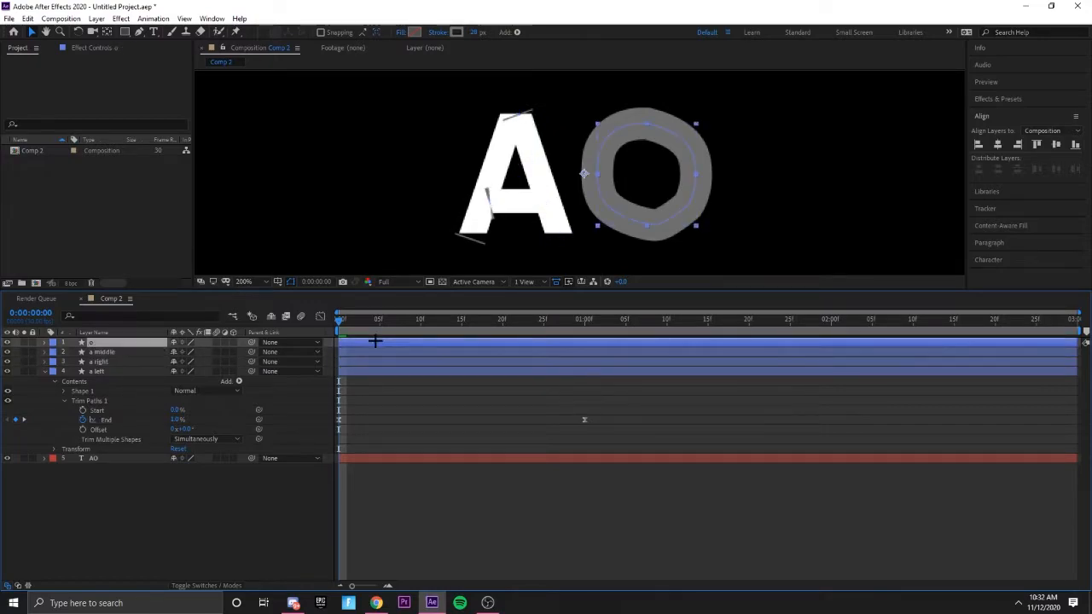
key(space)
key(space)
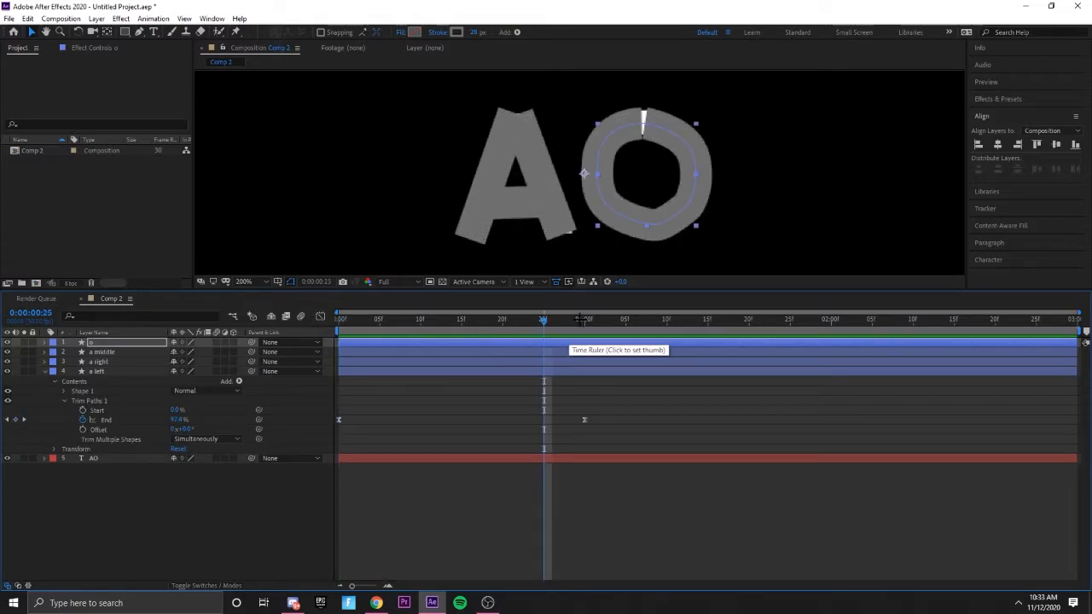
click(372, 321)
drag(372, 321, 388, 320)
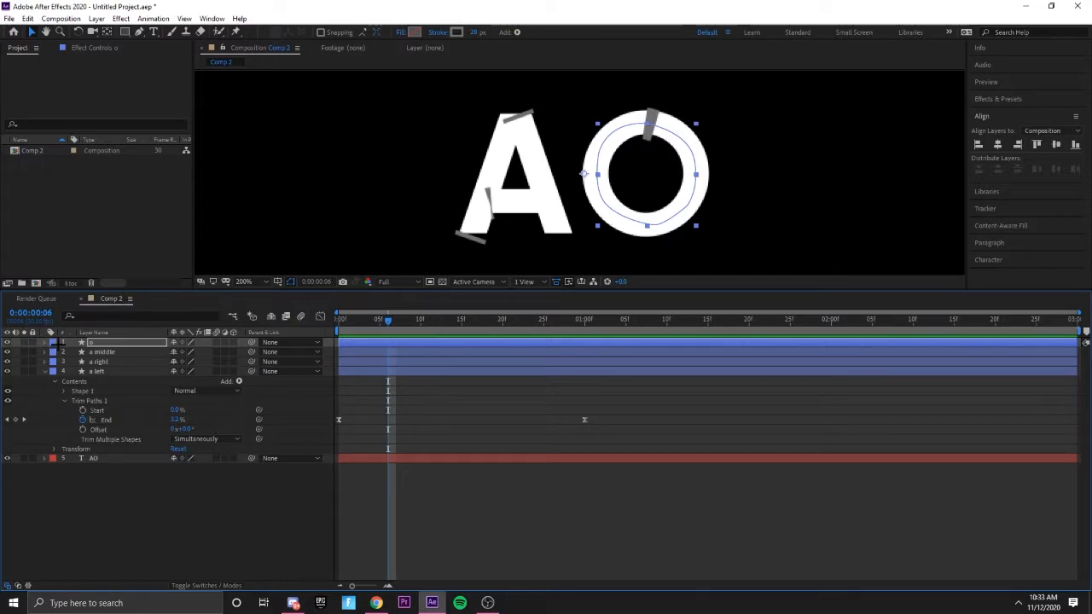
Step: Collapse "a left" and set the label colour of "a left", "a right" and "a middle" to Yellow
click(44, 371)
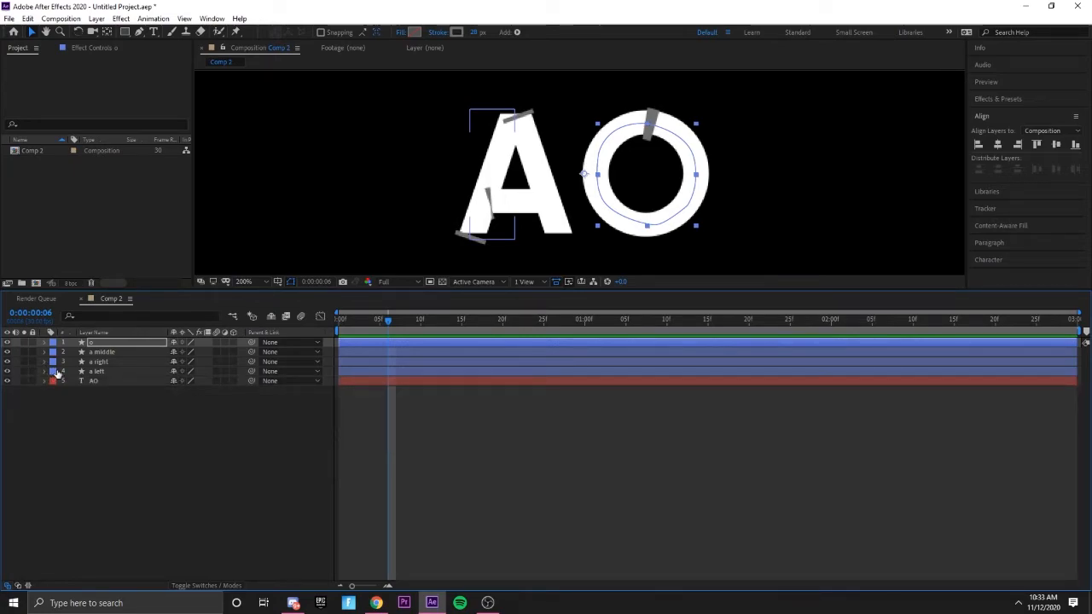
click(57, 372)
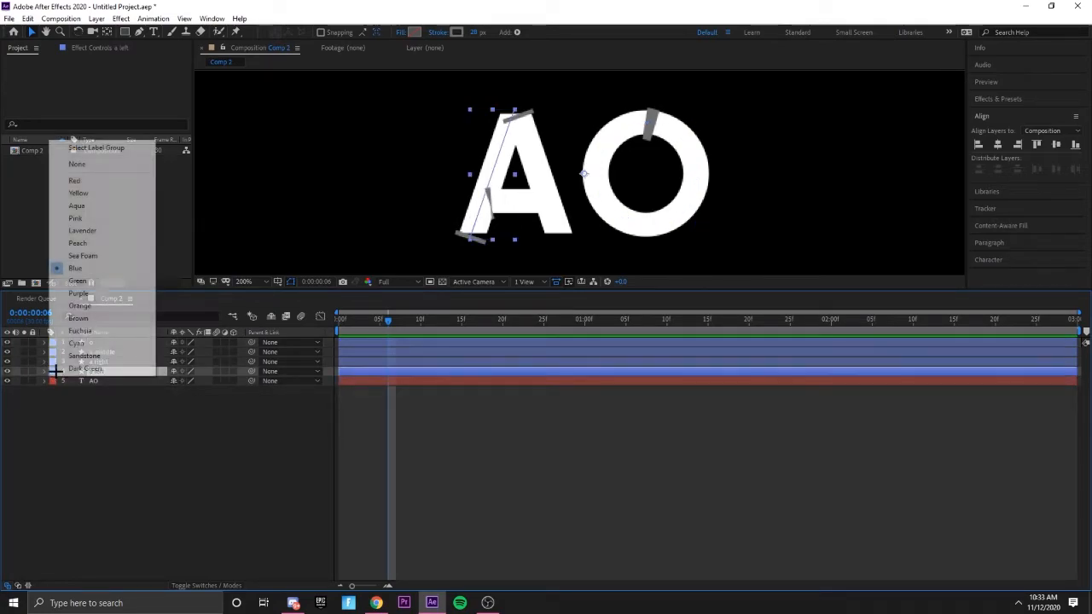
click(87, 192)
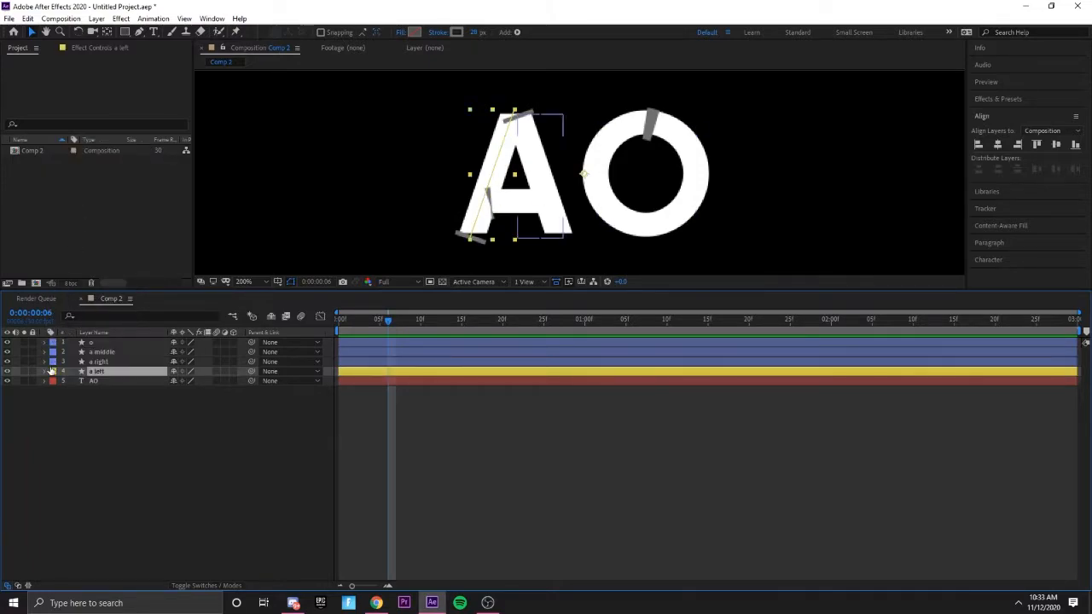
click(53, 362)
click(81, 183)
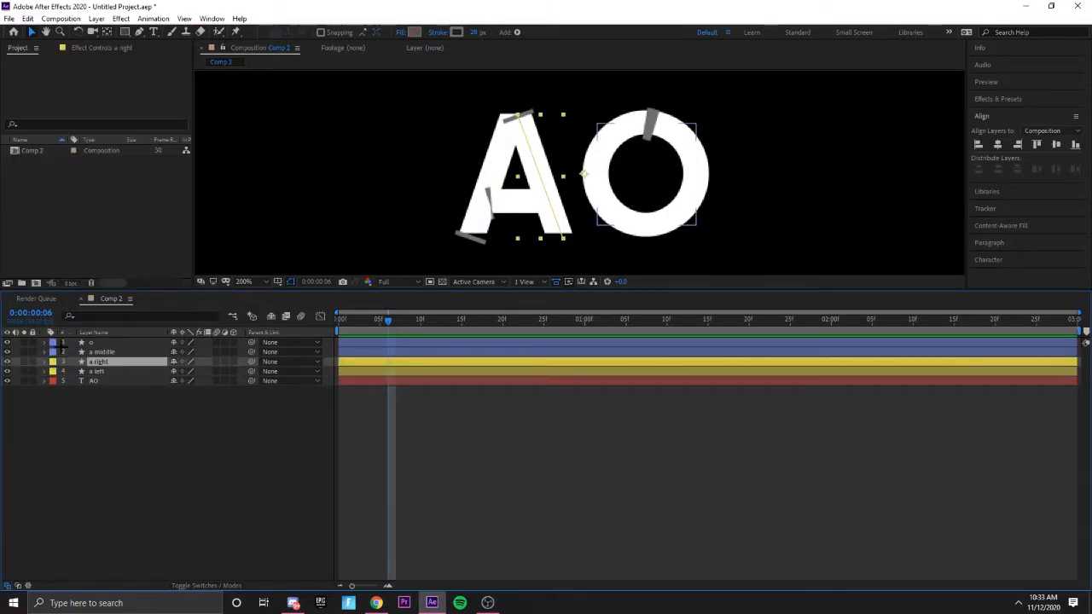
click(52, 353)
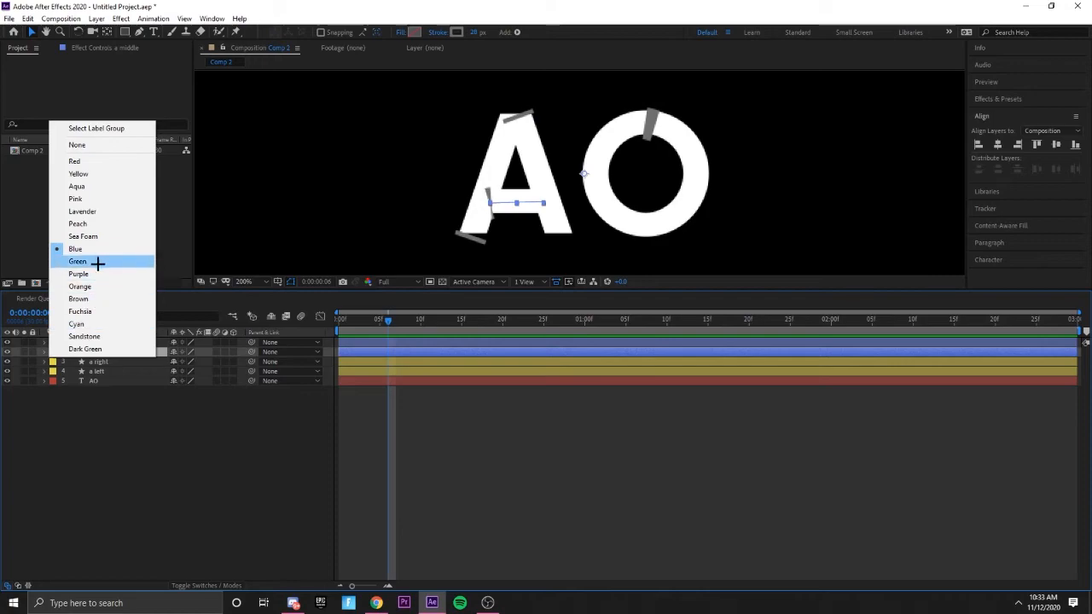
click(77, 170)
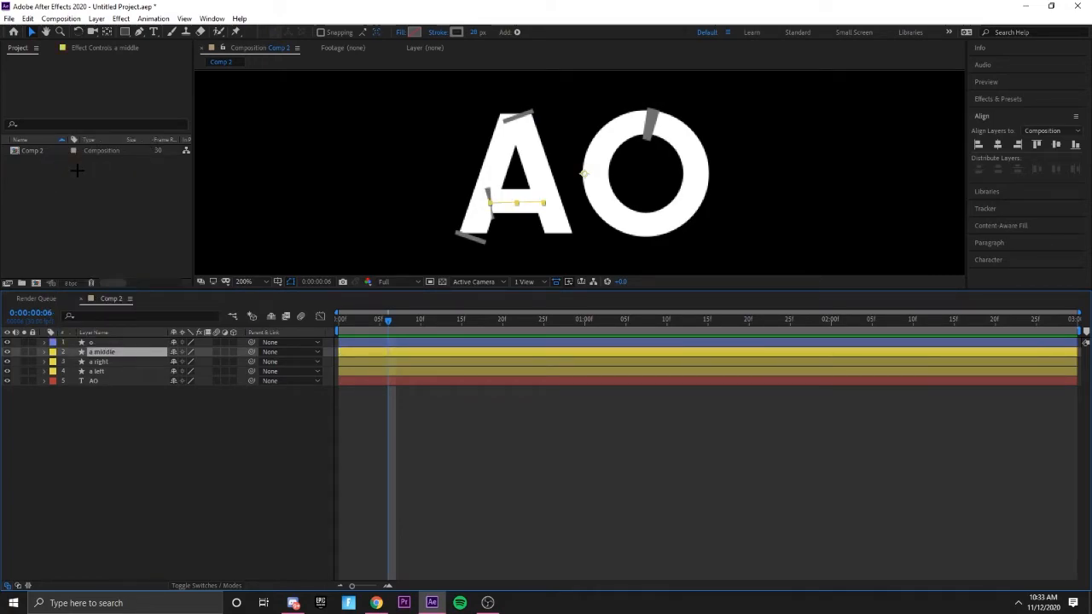
Step: Reveal only the keyframed End properties of the "a middle", "a right" and "a left" layers
click(184, 399)
mouse_move(392, 322)
mouse_down()
mouse_move(325, 324)
mouse_move(366, 317)
mouse_move(354, 320)
mouse_up()
click(375, 352)
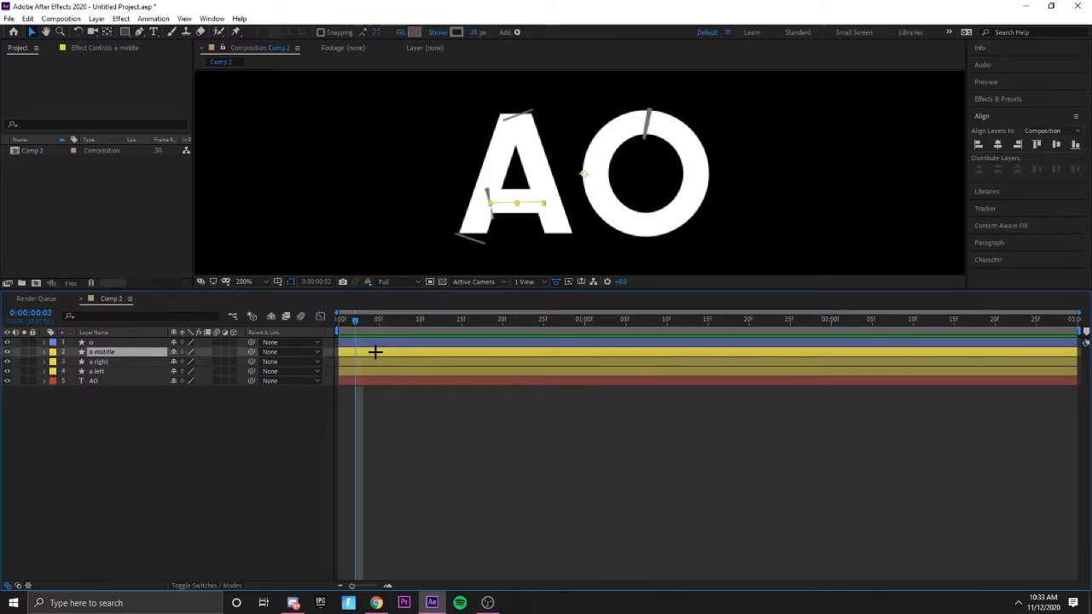
key(u)
click(378, 371)
key(u)
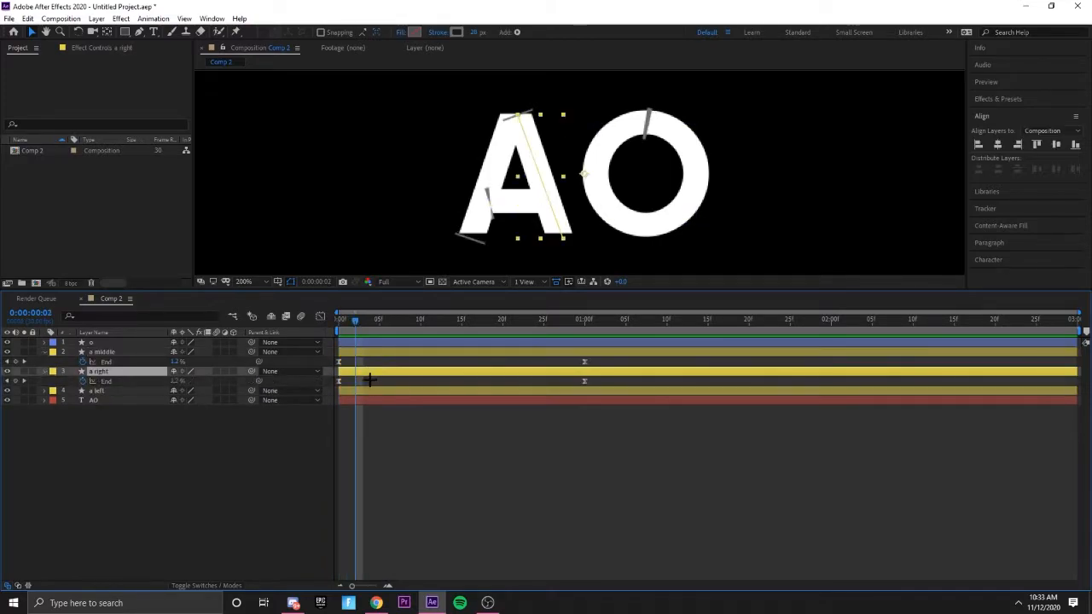
click(379, 390)
key(u)
Step: Move the two End keyframes of "a middle" to start at frame 17 and finish at 1:06
mouse_move(355, 320)
mouse_down()
mouse_move(334, 331)
mouse_move(473, 353)
mouse_up()
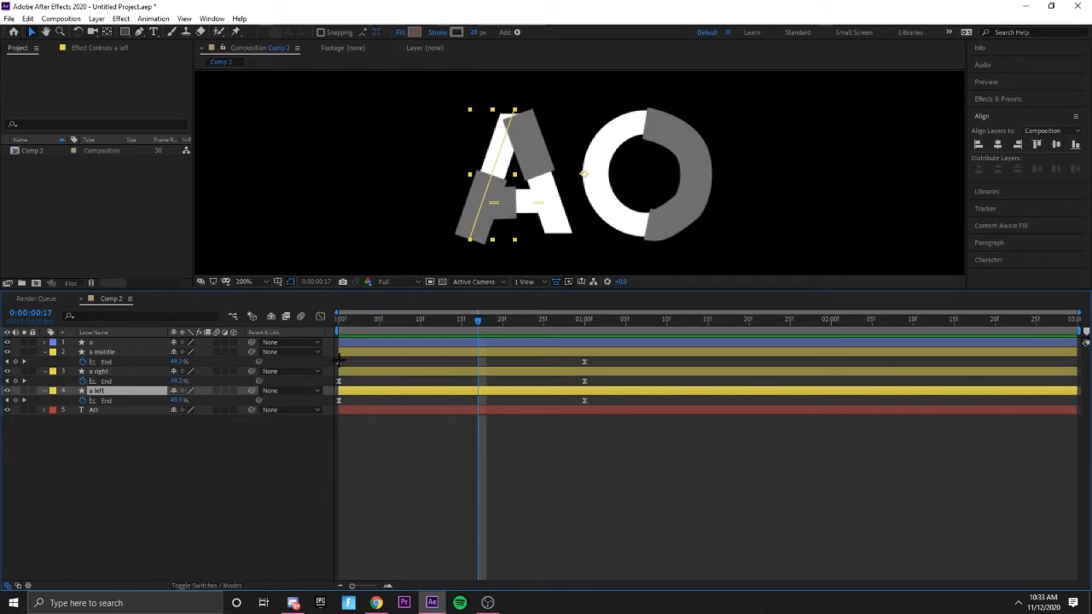
click(342, 351)
drag(473, 353, 520, 323)
drag(584, 361, 633, 362)
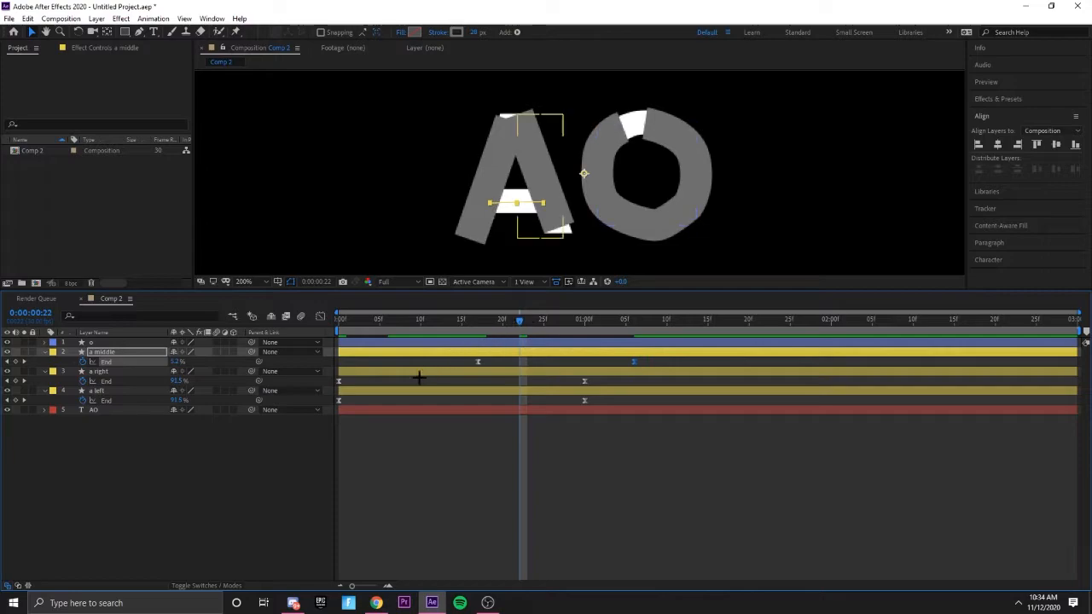
Step: Check the middle stroke's timing, and move the two End keyframes of "a right" to frame 29 and 1:12
mouse_move(517, 315)
mouse_down()
mouse_move(506, 318)
mouse_move(529, 313)
mouse_up()
key(space)
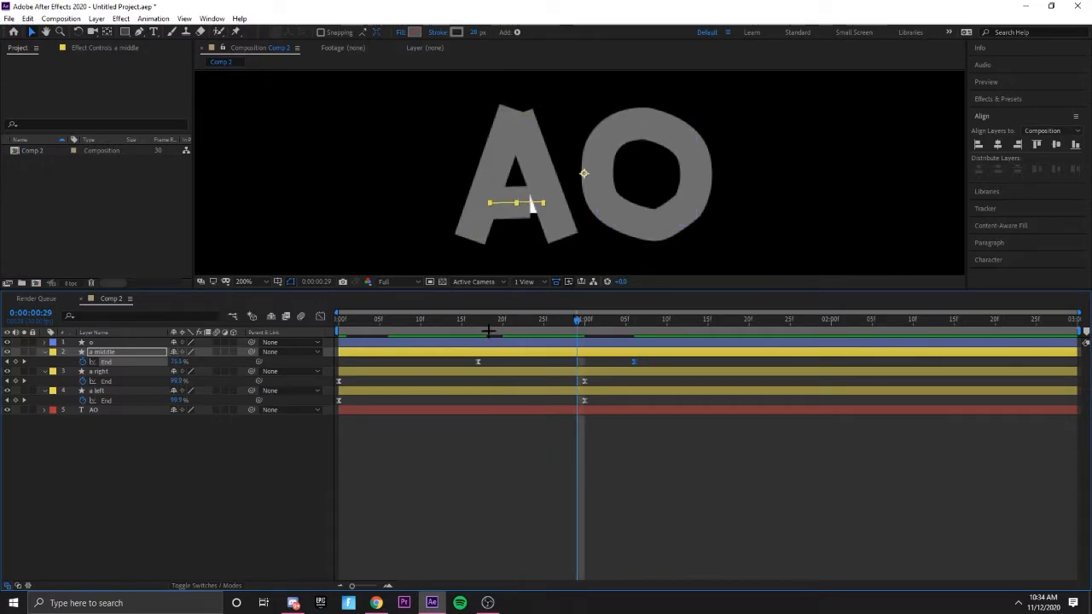
drag(338, 382, 683, 385)
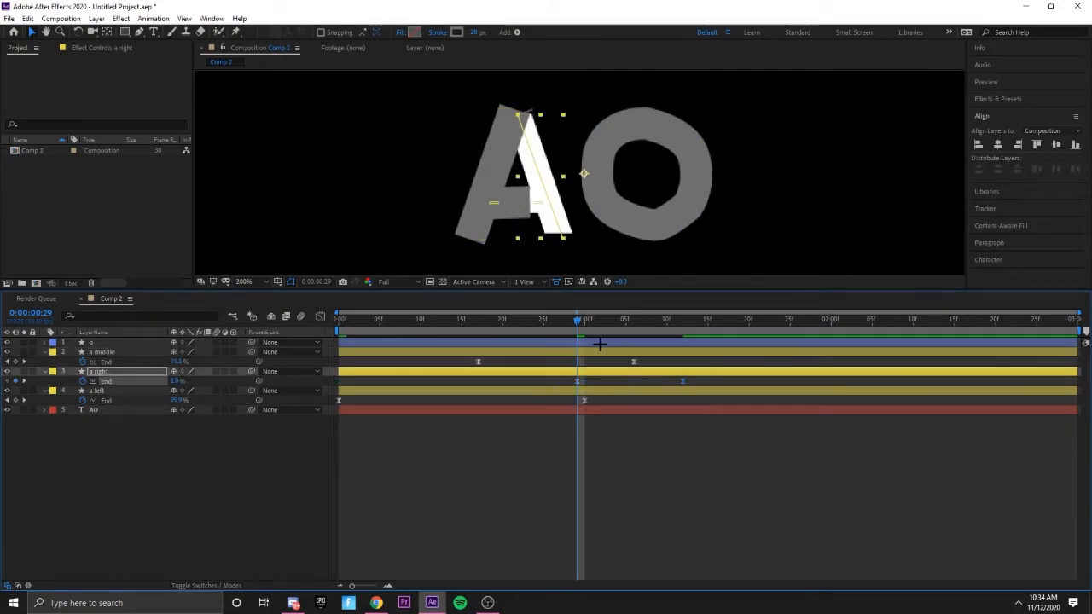
Step: Collapse the three A layers and preview the staggered letter animation from the start
drag(578, 321, 453, 328)
click(461, 351)
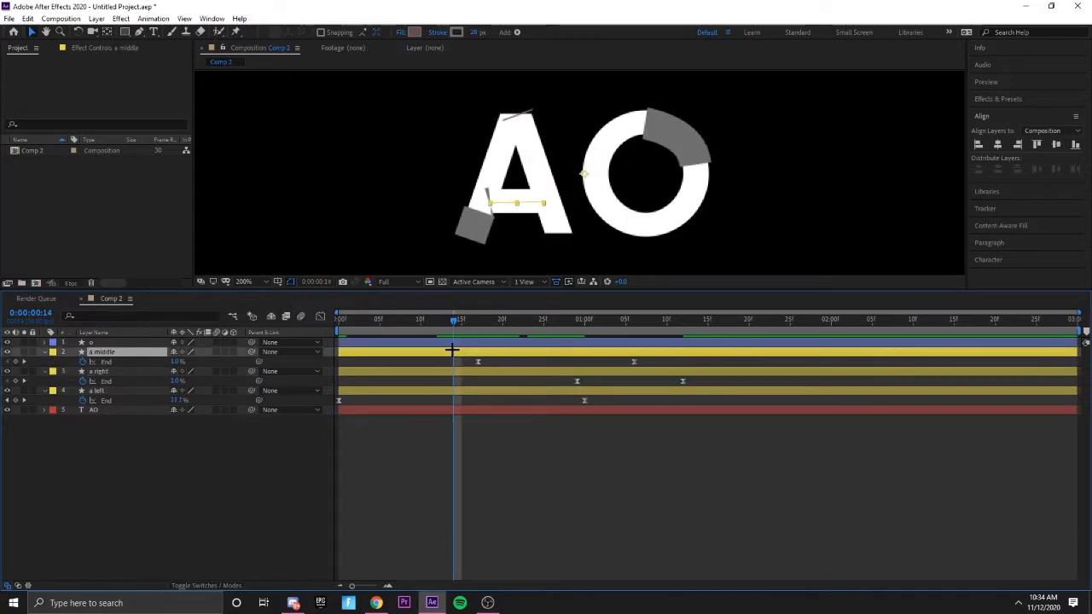
key(u)
click(429, 362)
key(u)
click(430, 372)
key(u)
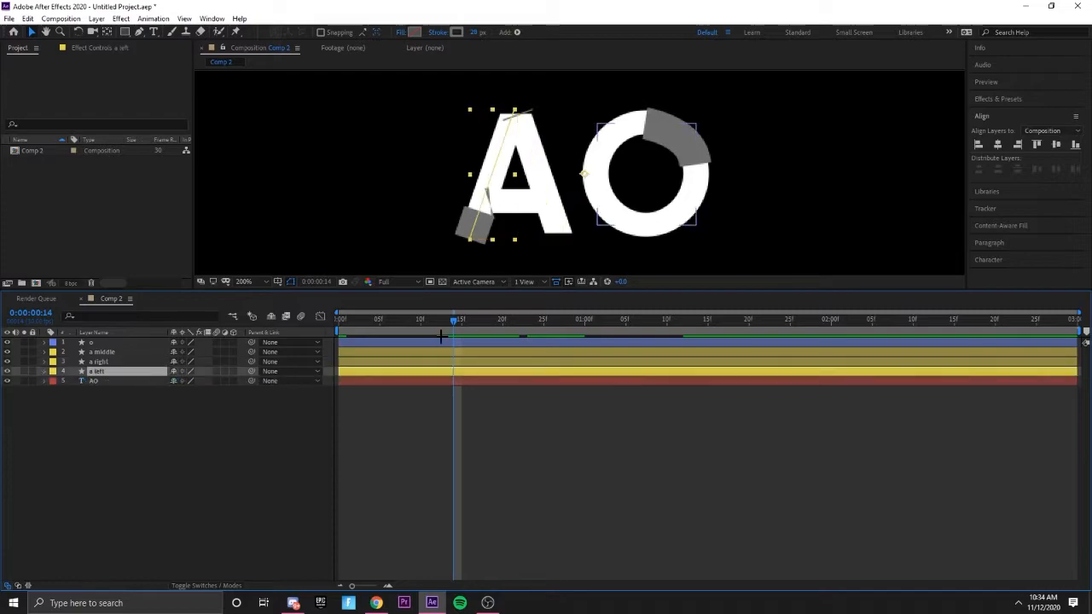
key(space)
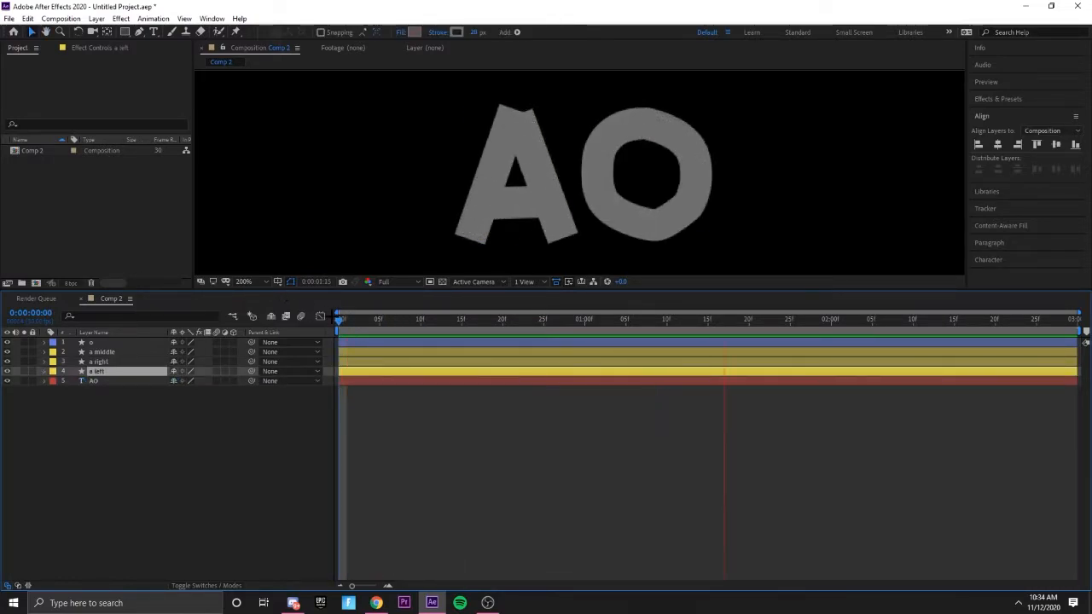
key(space)
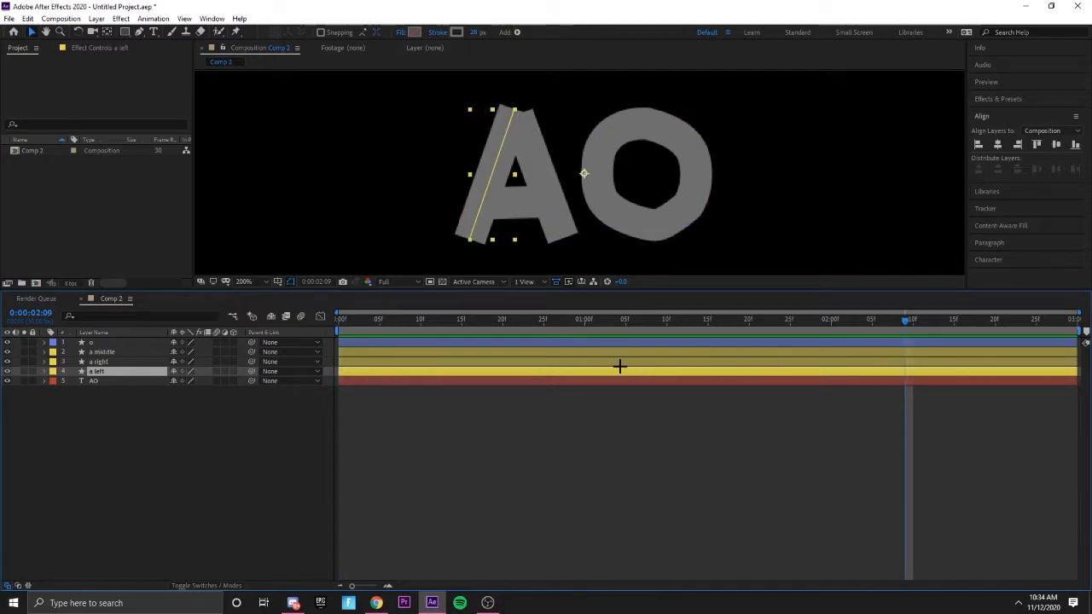
Step: Reveal the End keyframes of the three A layers again and return the playhead to 0:00
key(u)
click(434, 363)
key(u)
click(429, 352)
key(u)
drag(876, 319, 337, 309)
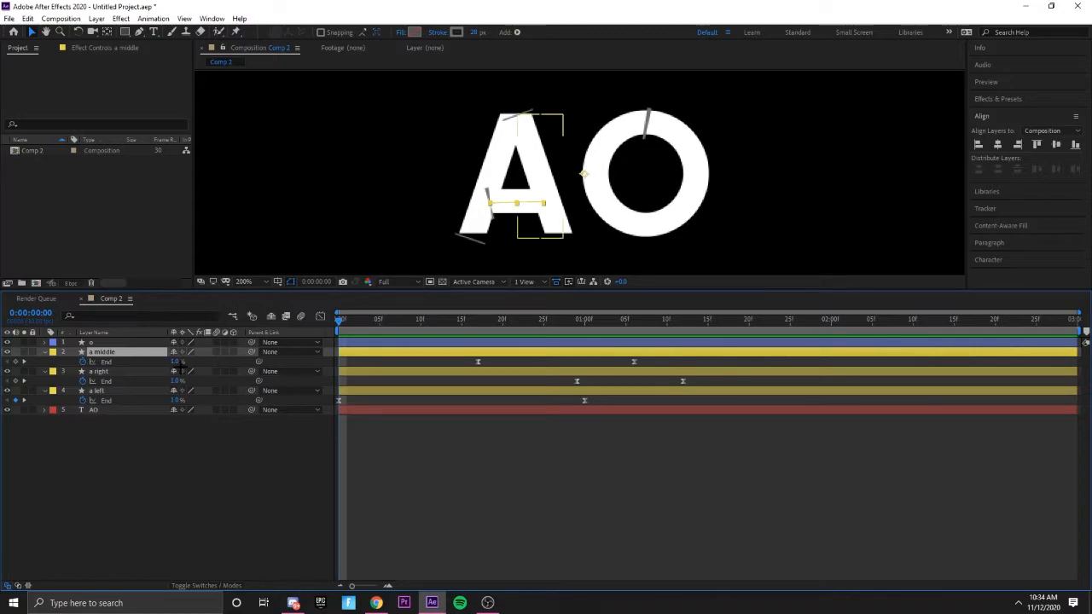
Step: Set the first End keyframes of "a left" at 0:00 and "a middle" at frame 17 to 0%
click(158, 392)
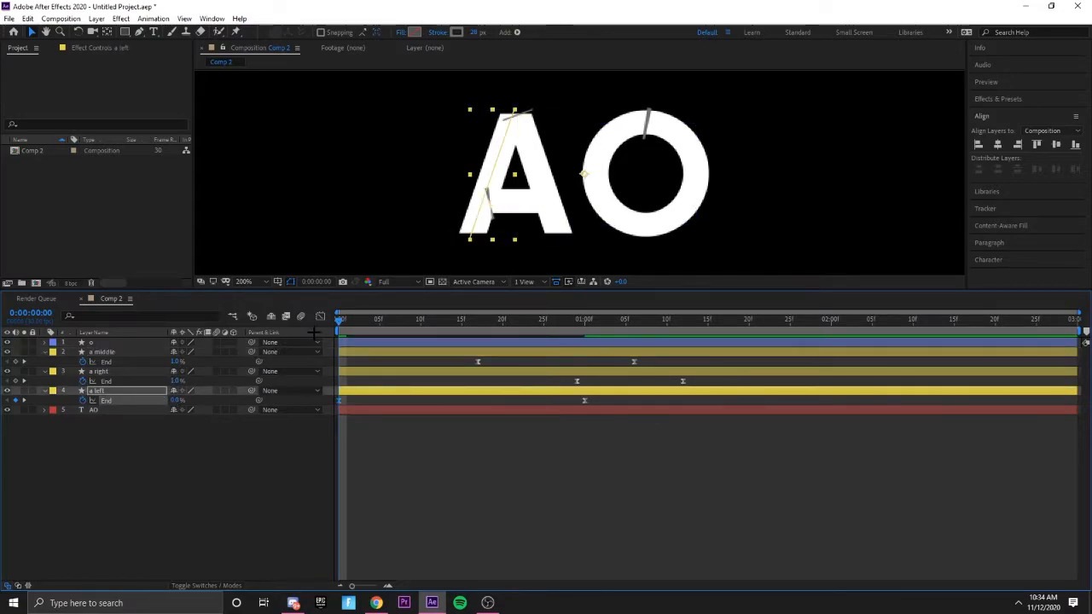
drag(339, 318, 477, 319)
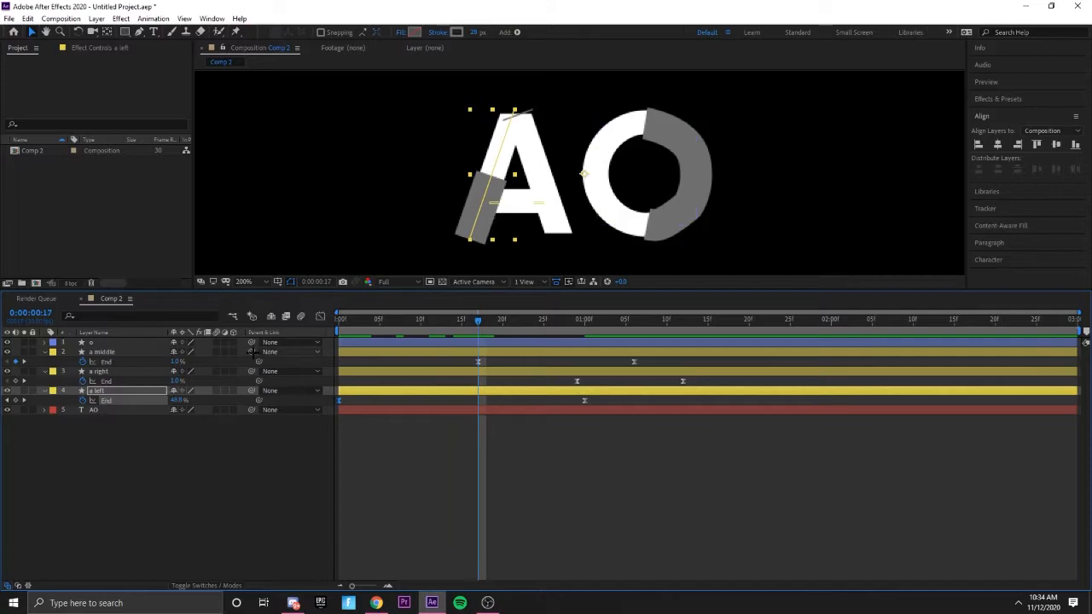
click(152, 351)
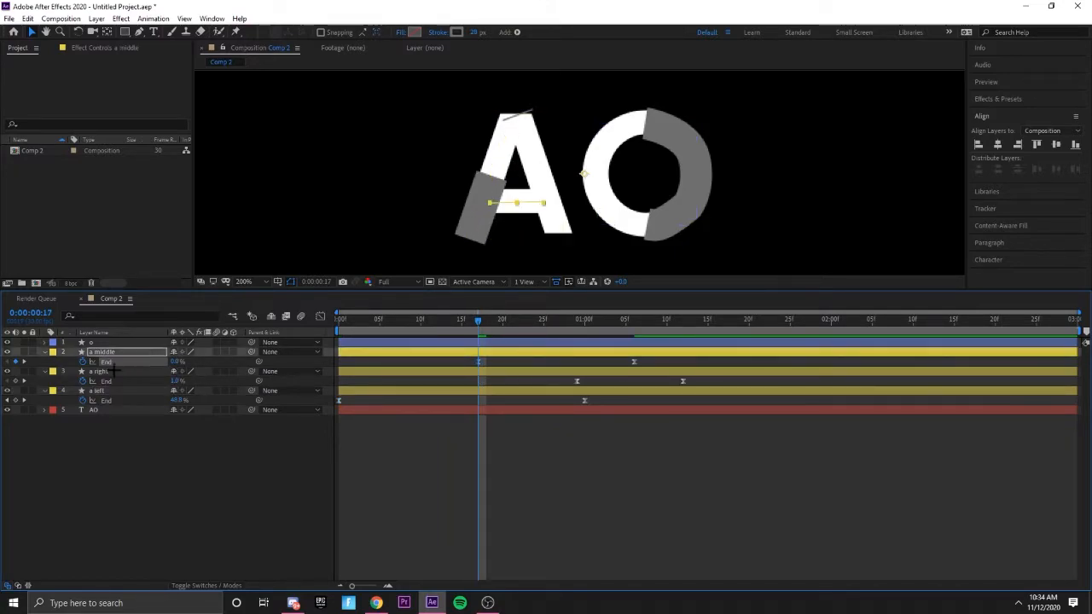
Step: Set the first End keyframe of "a right" at frame 29 to 0% and preview the animation from the start
click(24, 380)
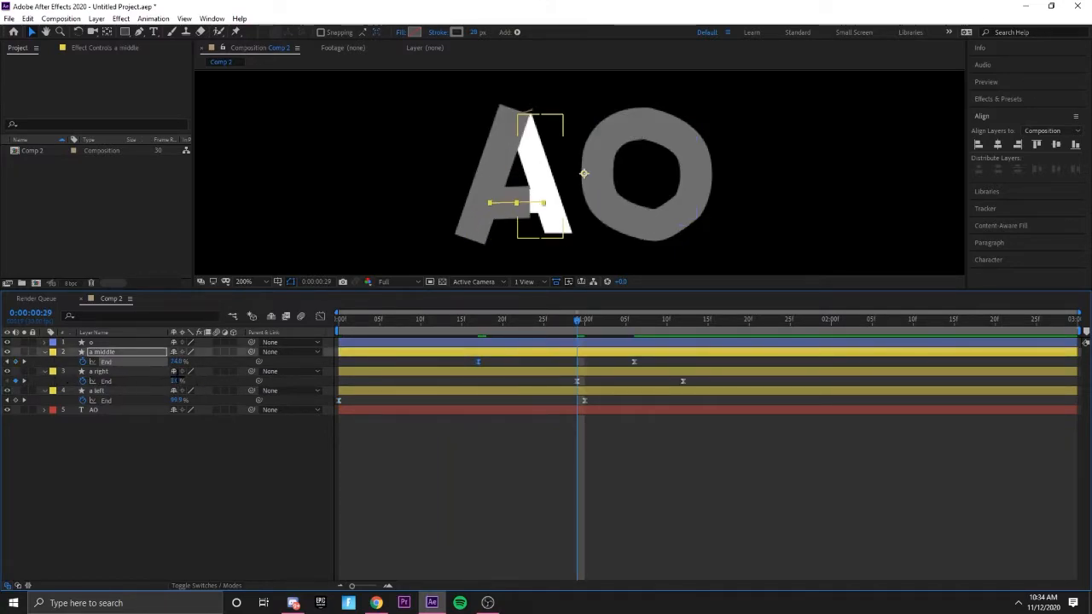
click(156, 372)
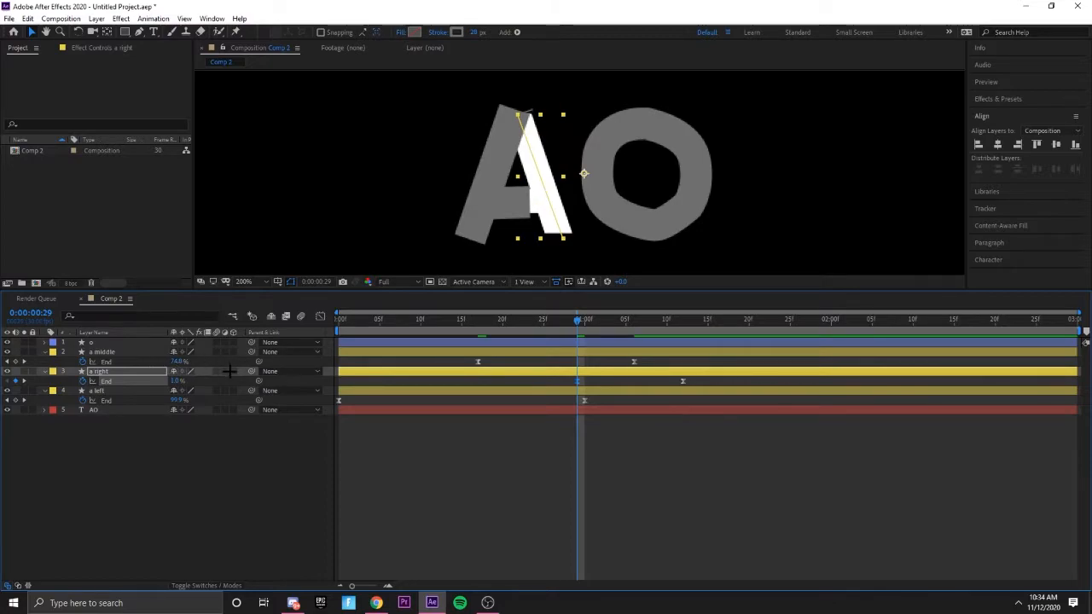
drag(579, 324, 244, 299)
key(space)
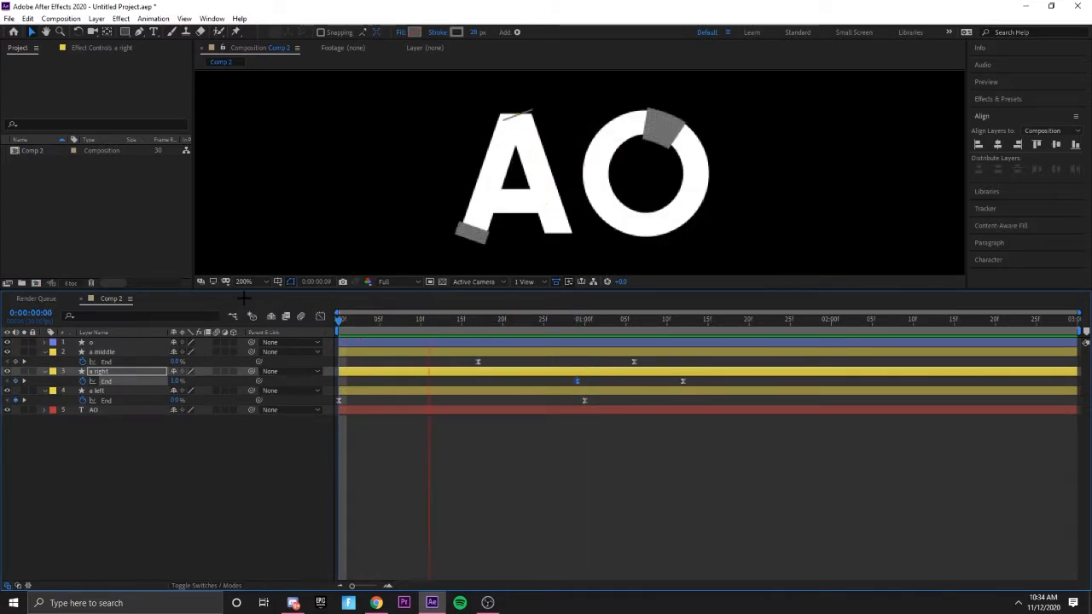
key(space)
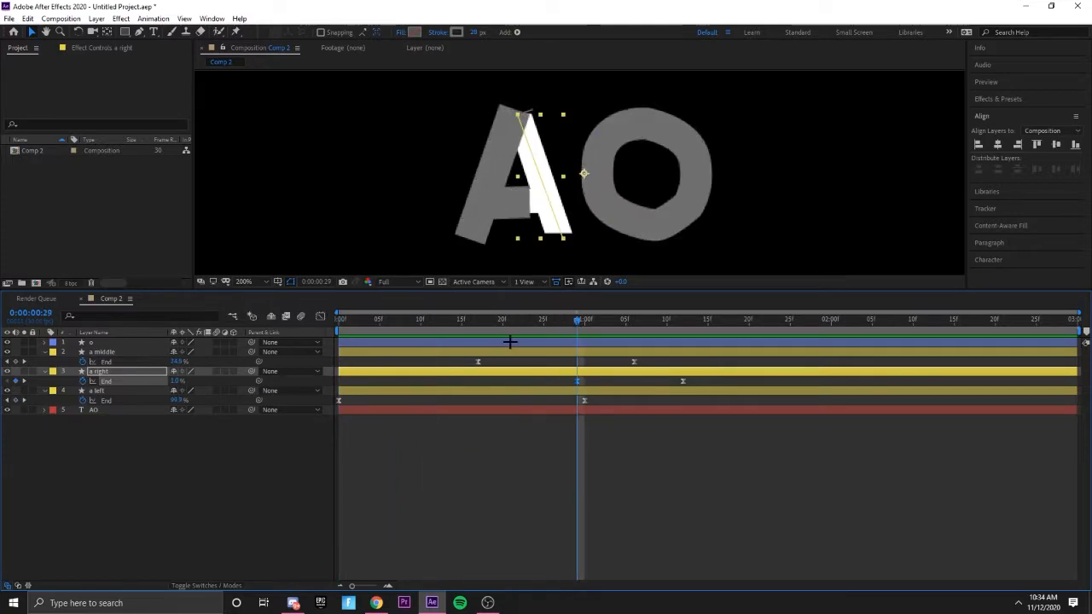
click(145, 450)
click(170, 381)
click(167, 450)
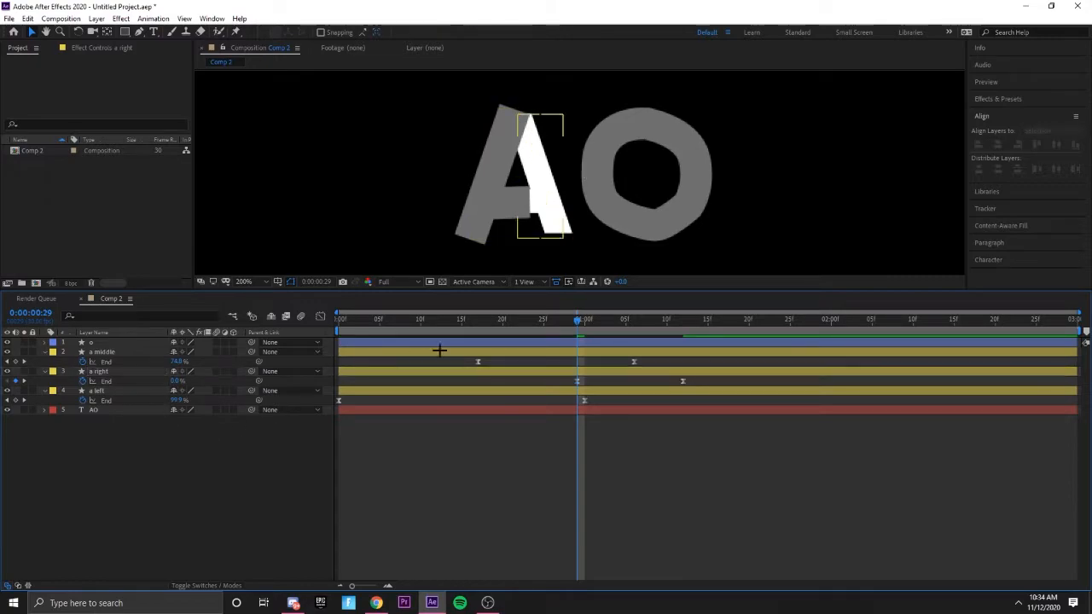
key(Home)
key(space)
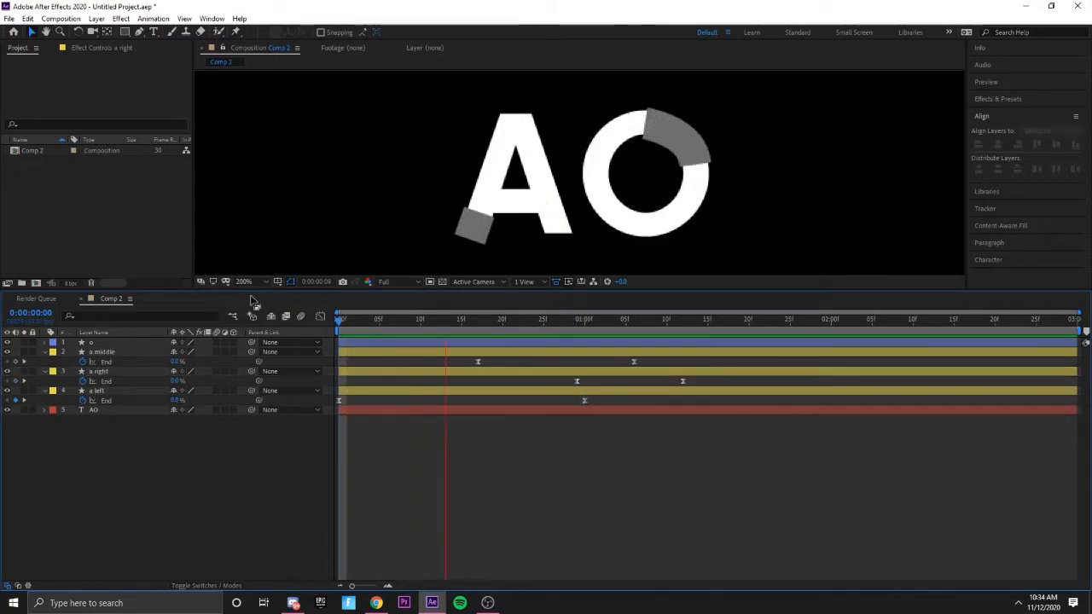
key(space)
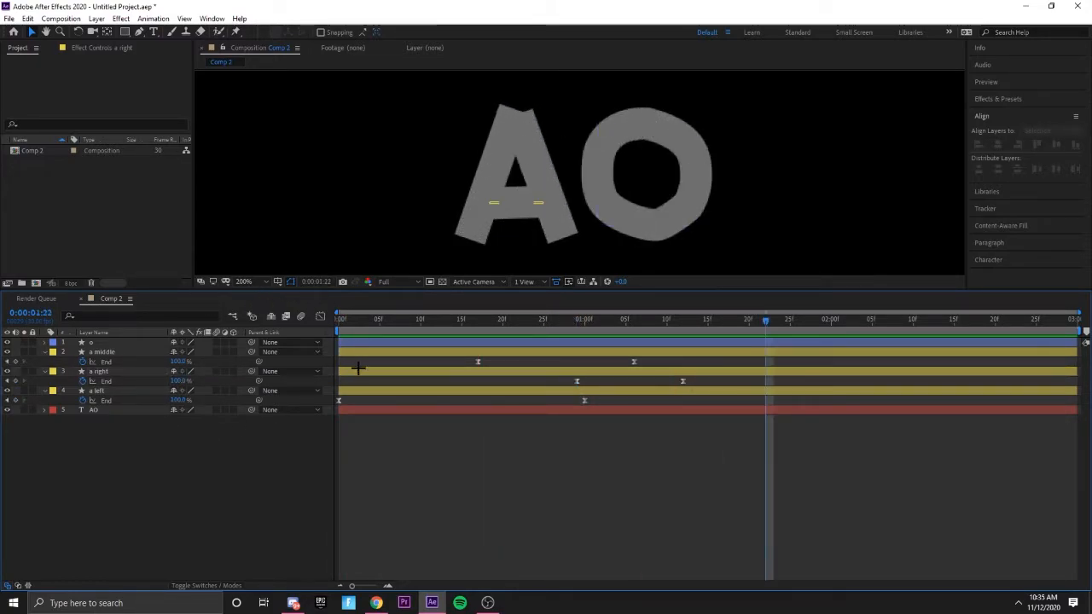
Step: Return the playhead to 0:00 and collapse the "a left", "a right" and "a middle" layers
click(370, 390)
key(Home)
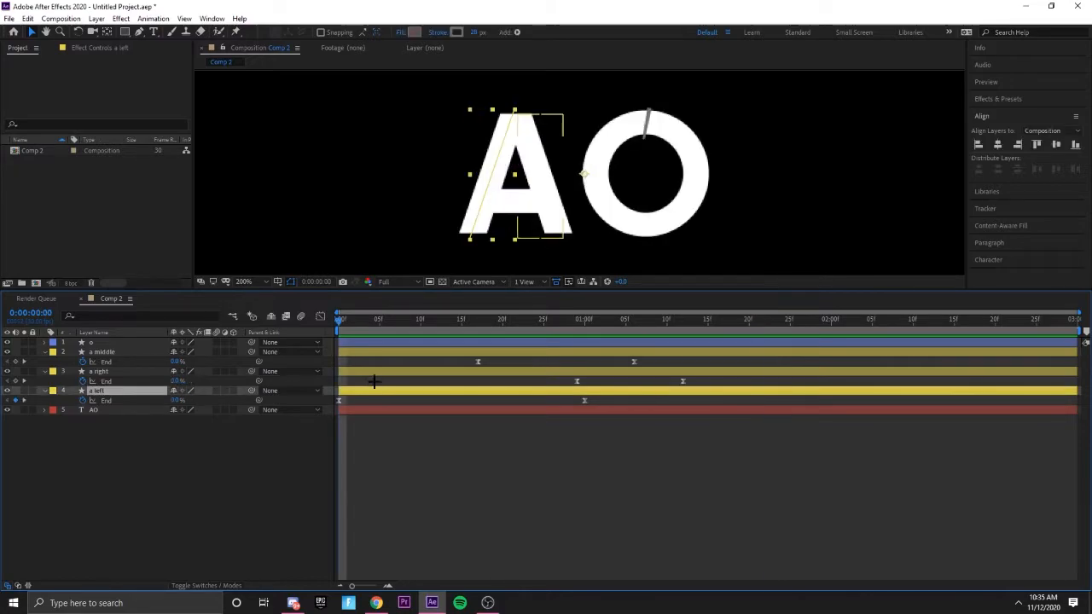
click(381, 371)
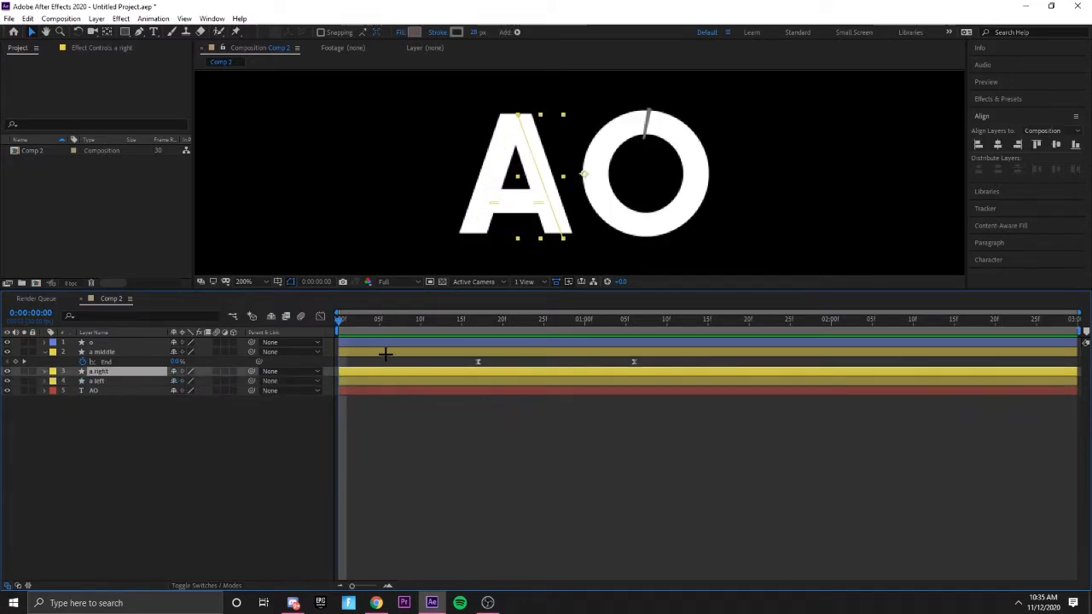
click(381, 352)
key(u)
key(u)
key(u)
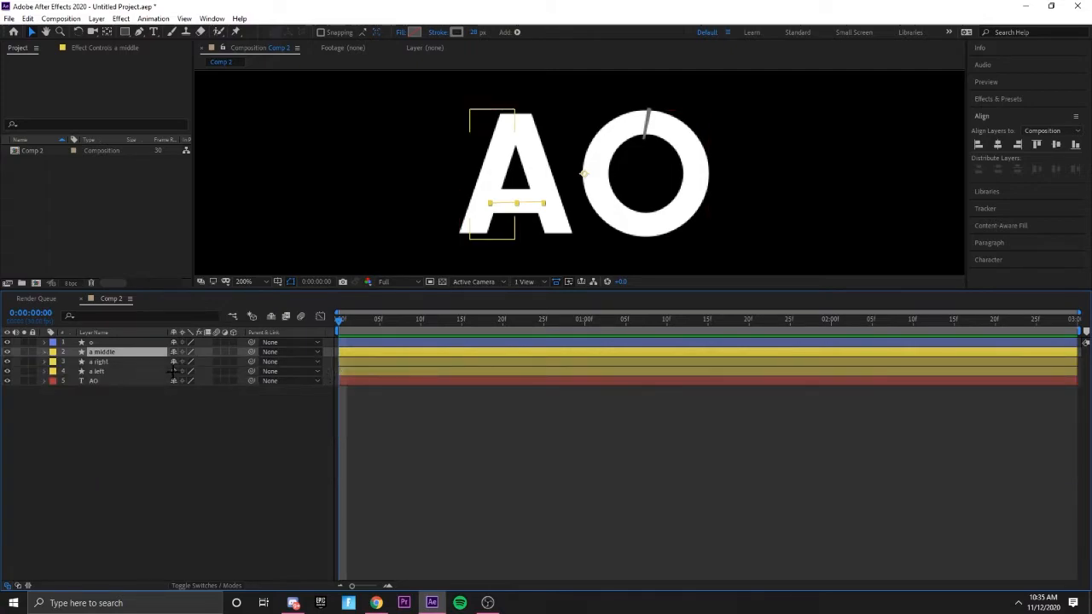
click(120, 446)
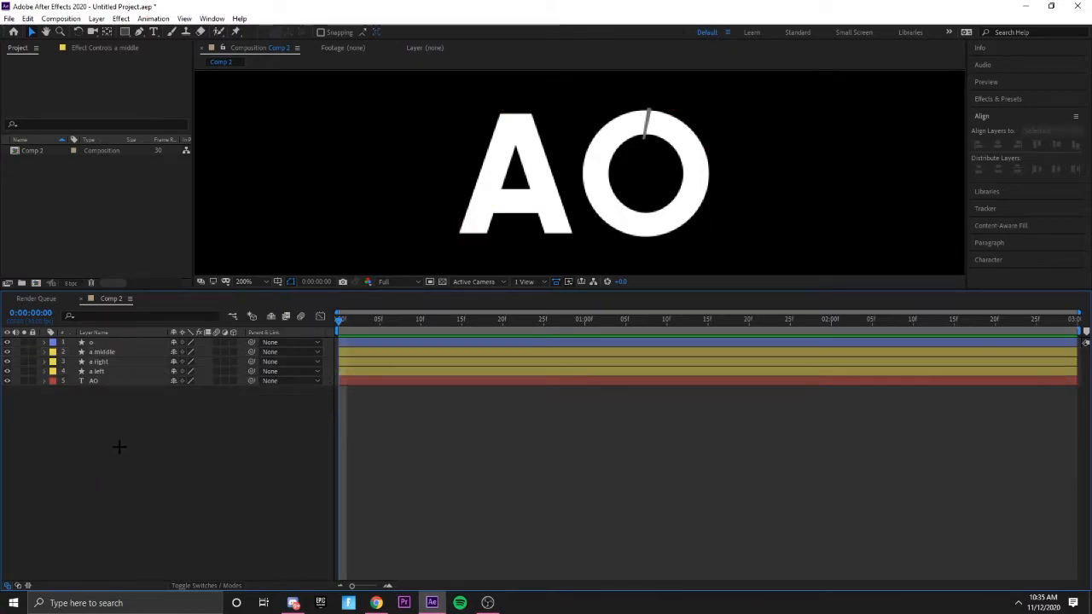
Step: Set the line cap of the "a left" layer's Stroke 1 to Round Cap
click(49, 380)
click(49, 372)
click(44, 371)
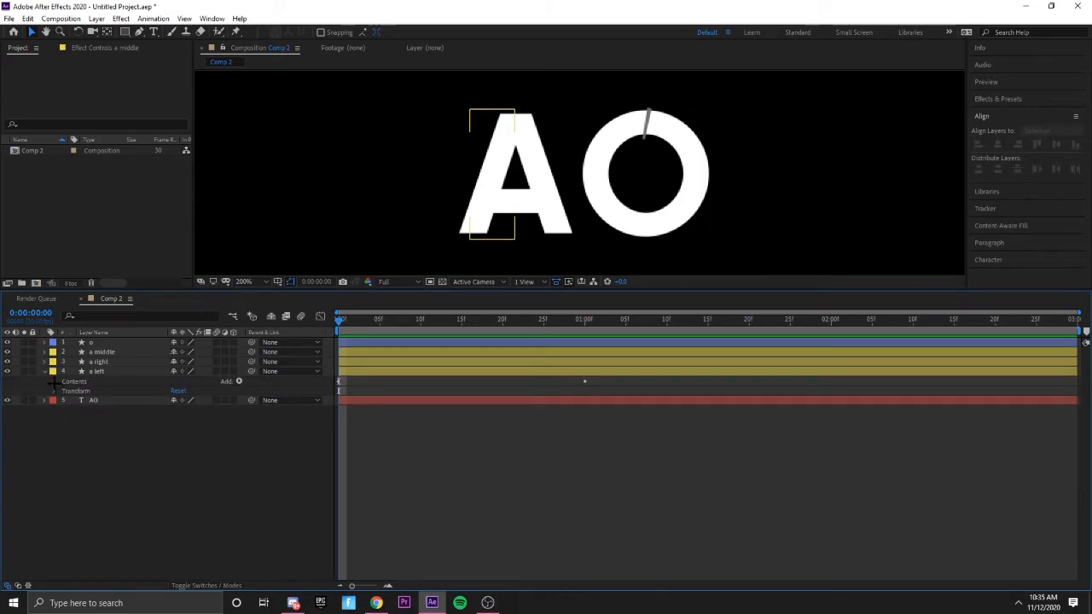
click(53, 382)
click(62, 391)
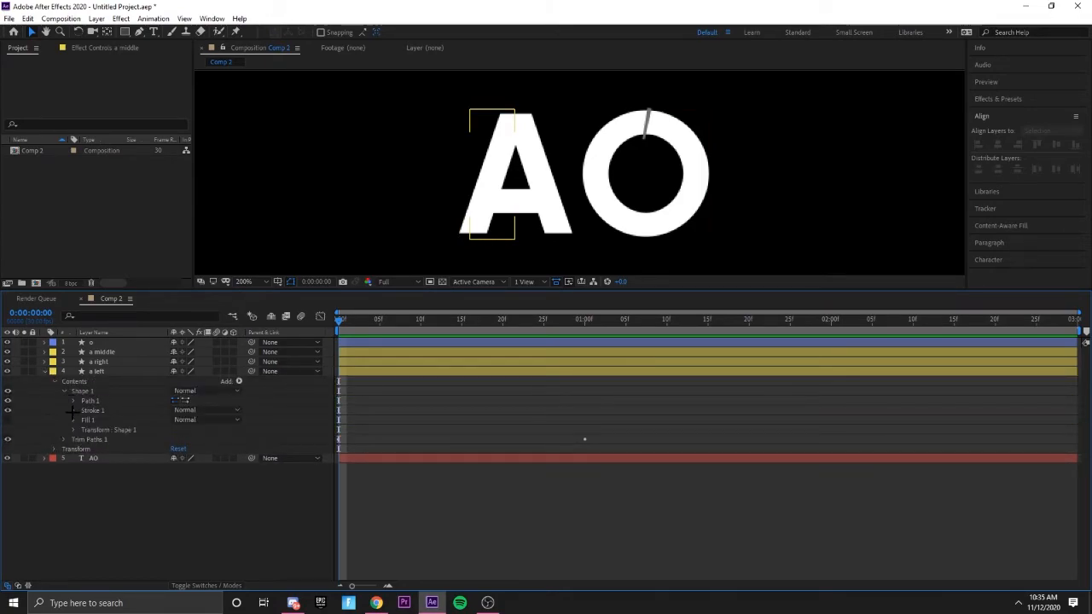
click(74, 410)
click(191, 459)
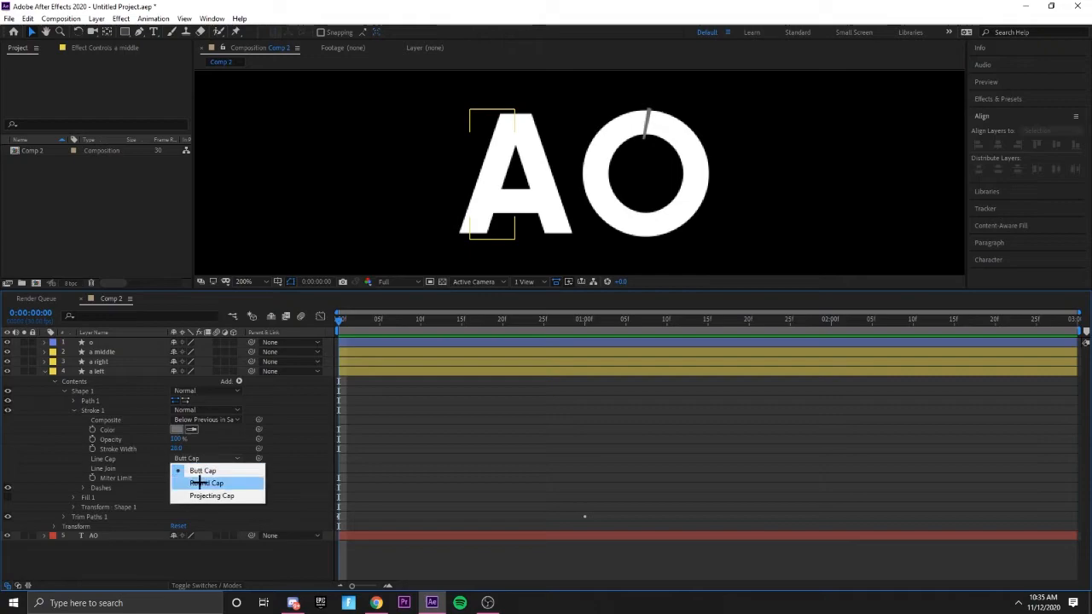
click(193, 483)
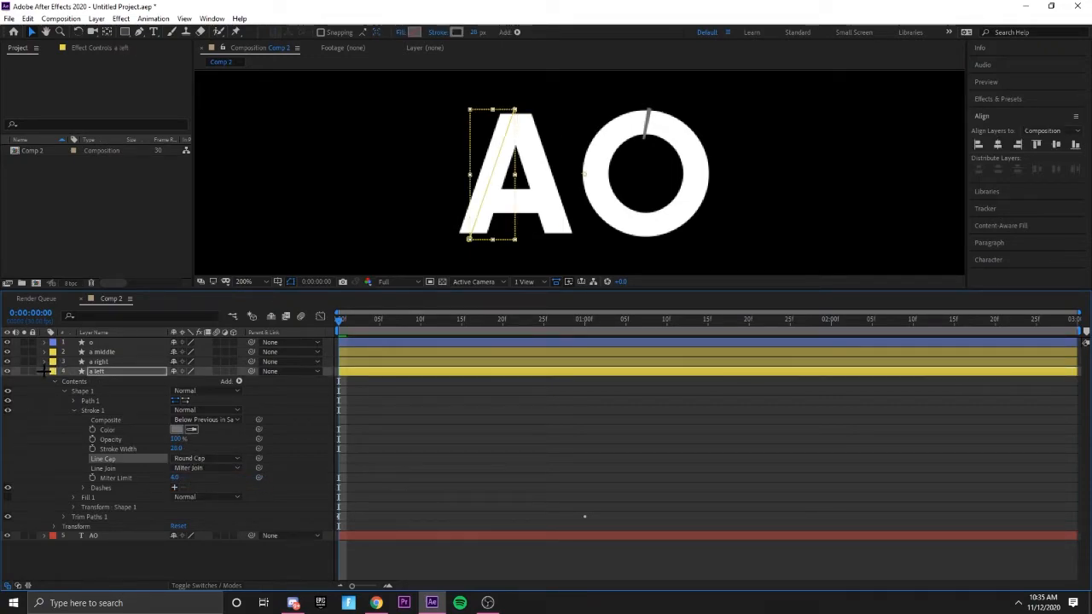
Step: Collapse "a left" and set the line cap of the "a right" layer's Stroke 1 to Round Cap
click(45, 371)
click(44, 362)
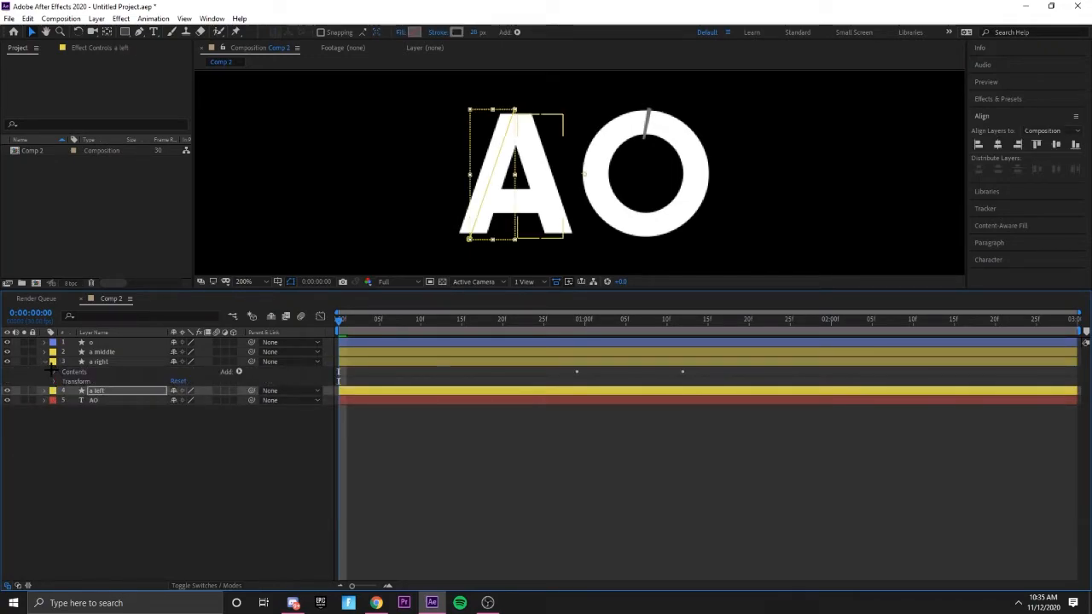
click(53, 371)
click(62, 381)
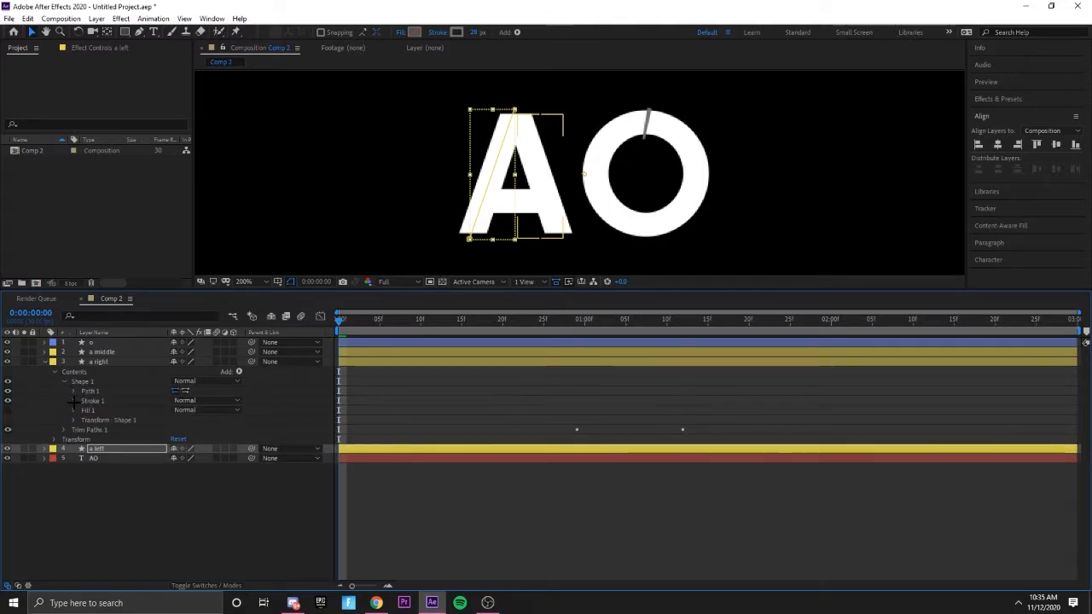
click(73, 400)
click(205, 449)
click(207, 473)
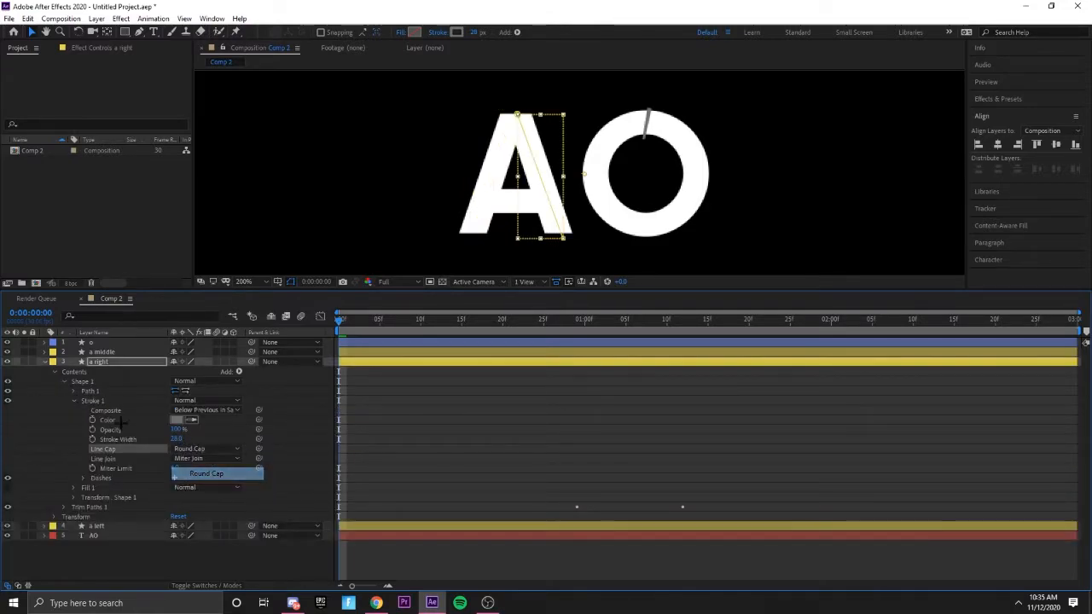
Step: Set the line cap of the "a middle" layer's Stroke 1 to Round Cap
click(44, 352)
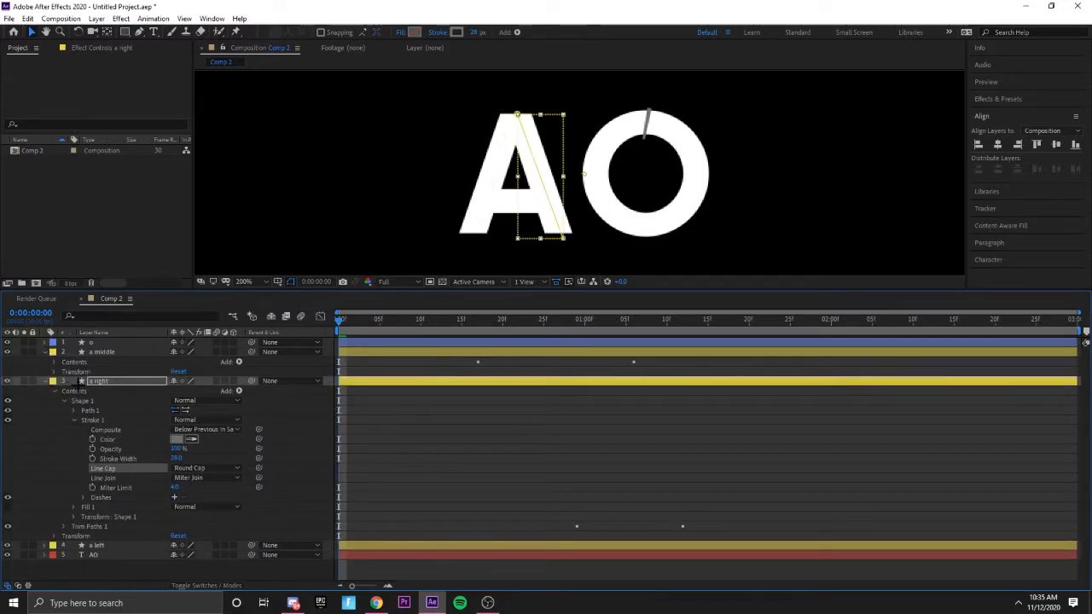
click(55, 361)
click(64, 372)
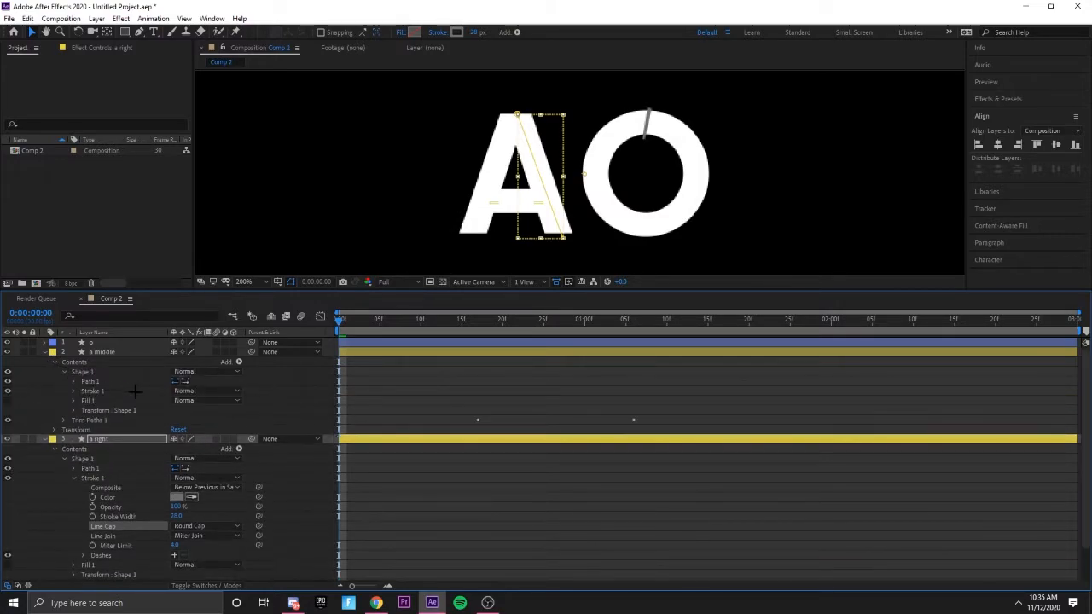
click(178, 392)
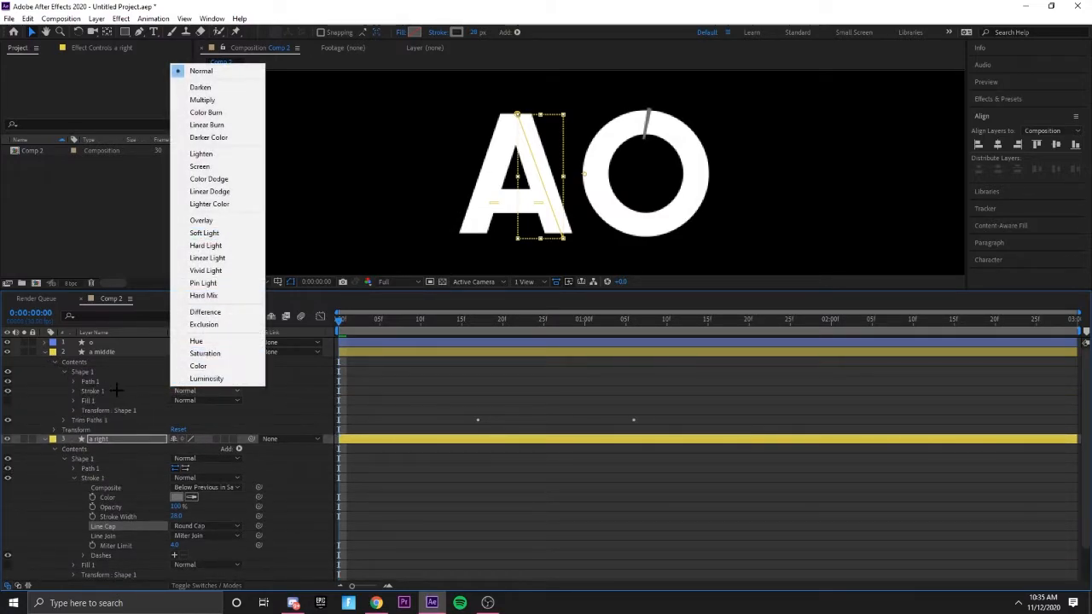
click(74, 391)
click(202, 441)
click(205, 462)
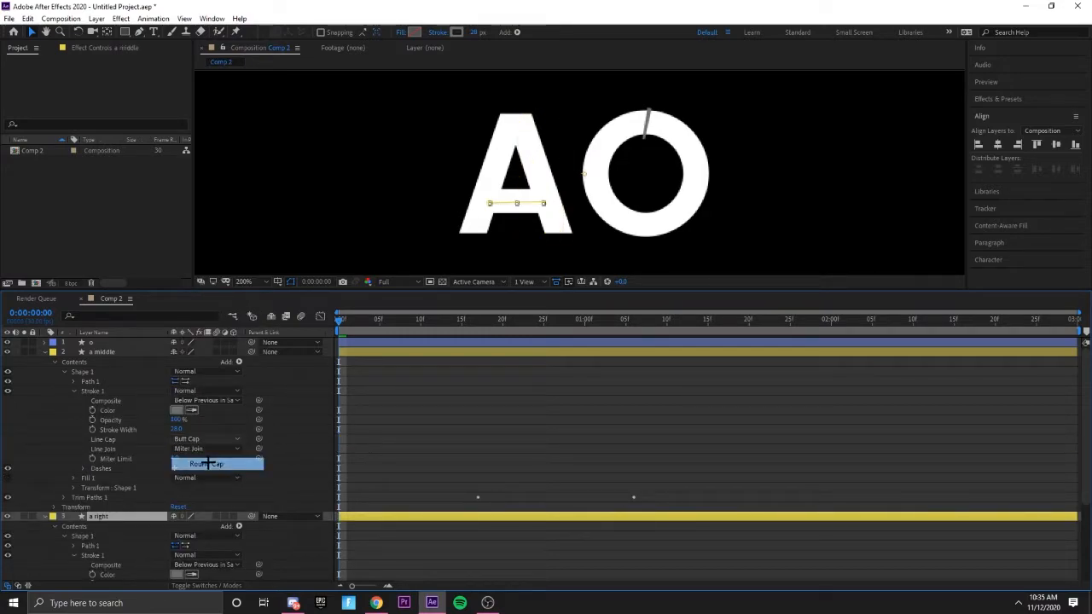
Step: Play the animation to about frame 14 and set the line cap of the "o" layer's Stroke 1 to Round Cap
click(54, 342)
click(56, 352)
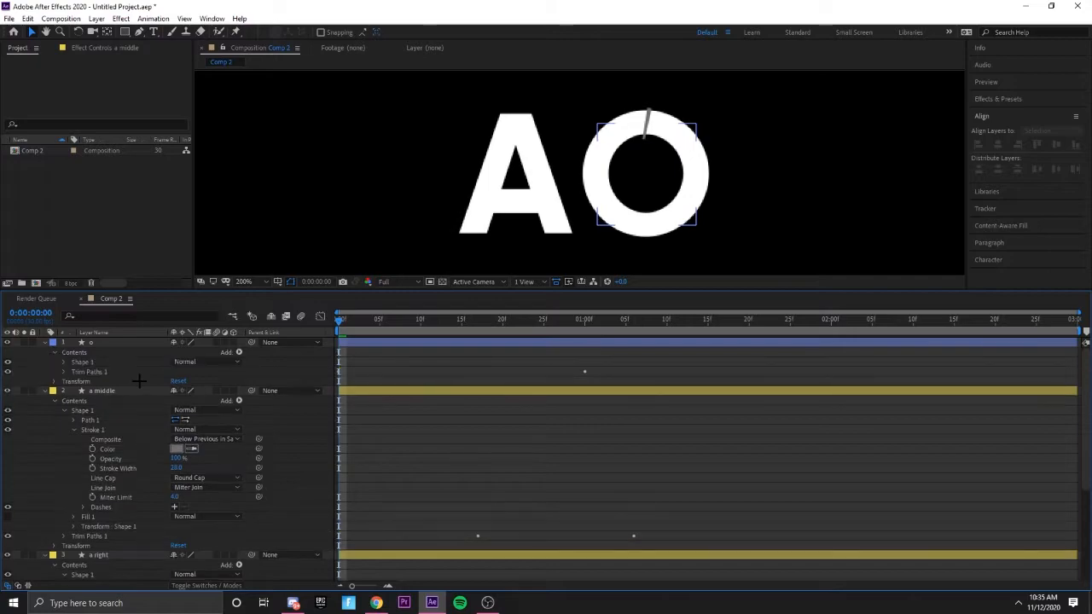
key(space)
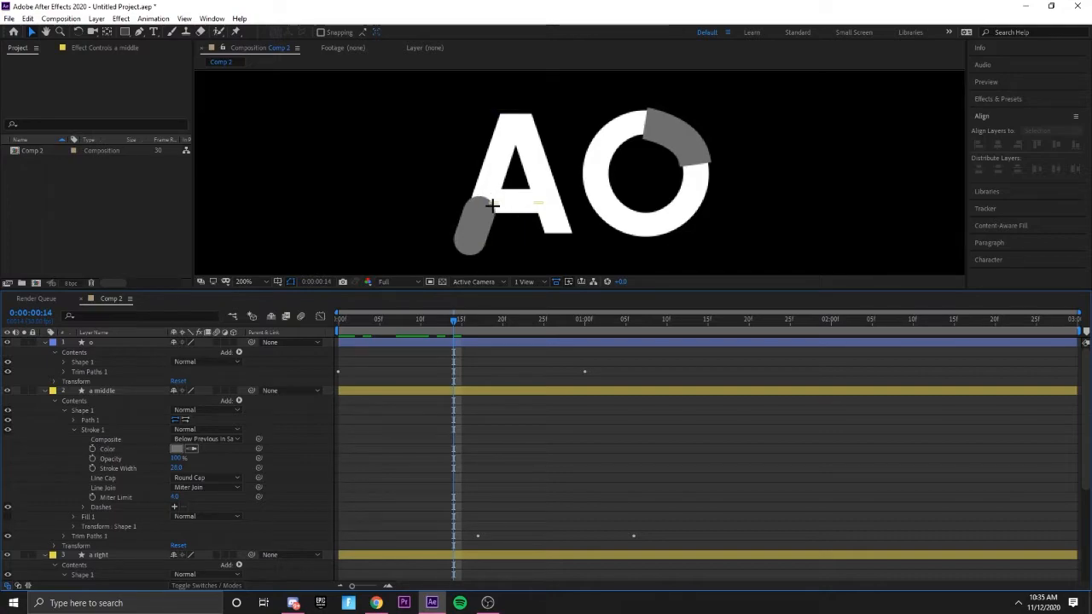
click(688, 216)
click(64, 361)
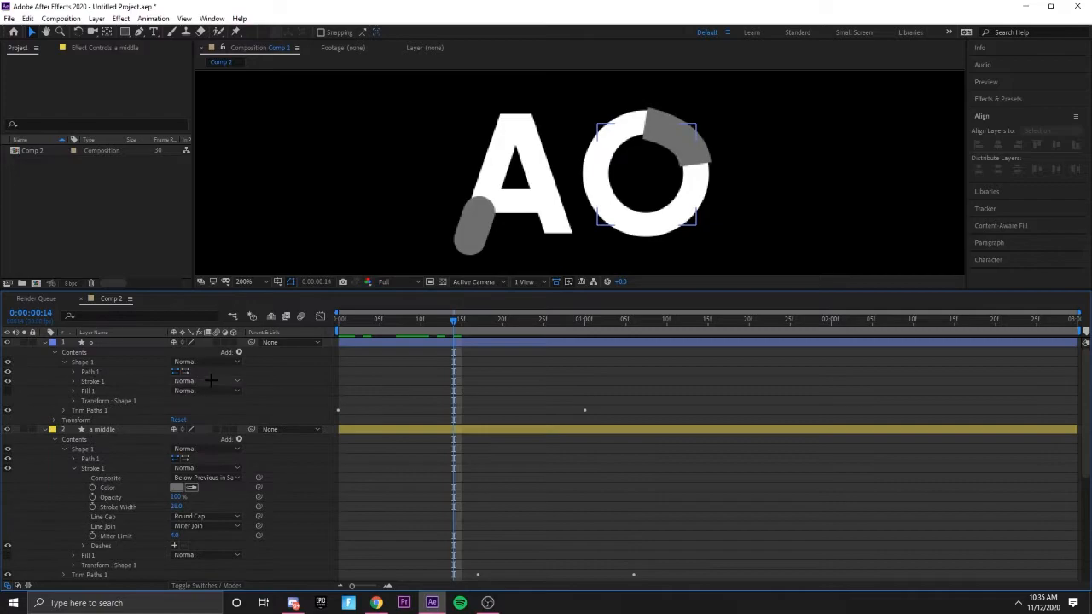
scroll(132, 395, down, 1)
scroll(95, 379, up, 1)
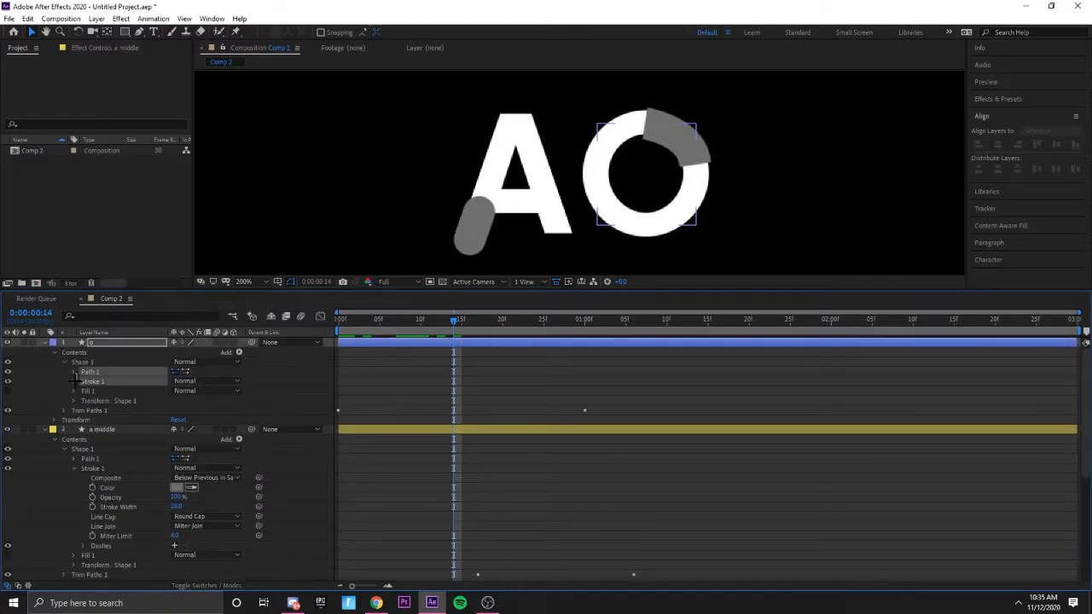
click(73, 380)
click(202, 439)
click(191, 458)
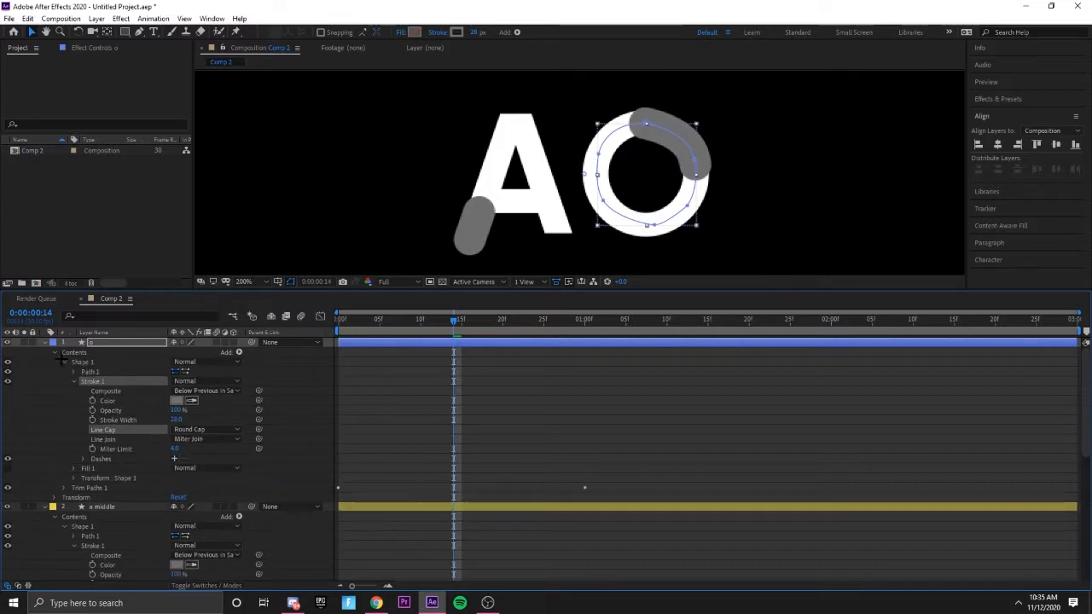
Step: Collapse the expanded properties of the "o", "a middle" and "a right" layers
click(55, 352)
key(u)
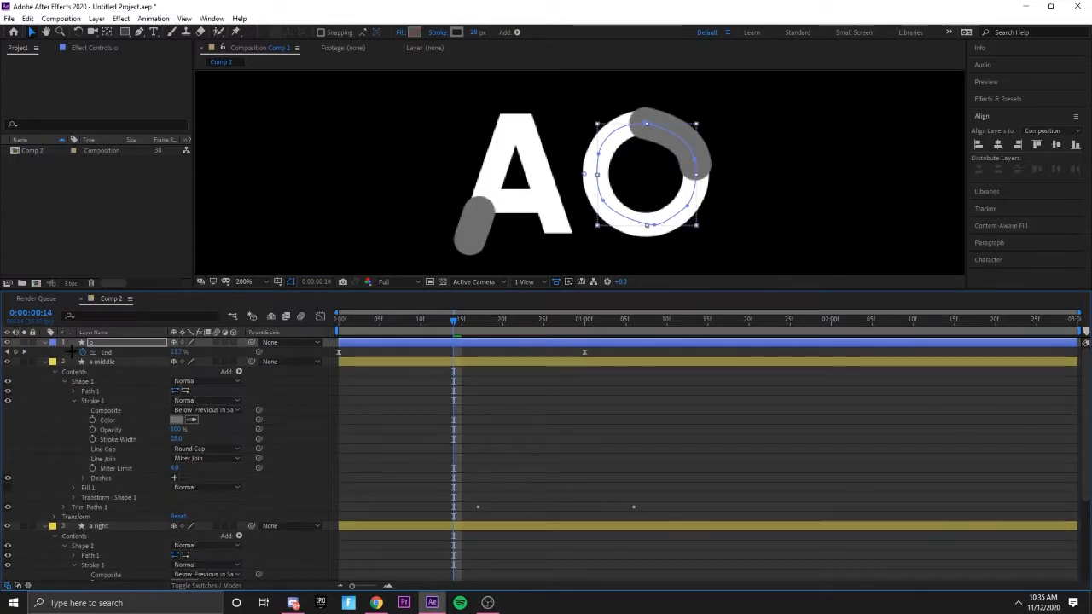
key(u)
click(81, 352)
key(u)
key(u)
key(u)
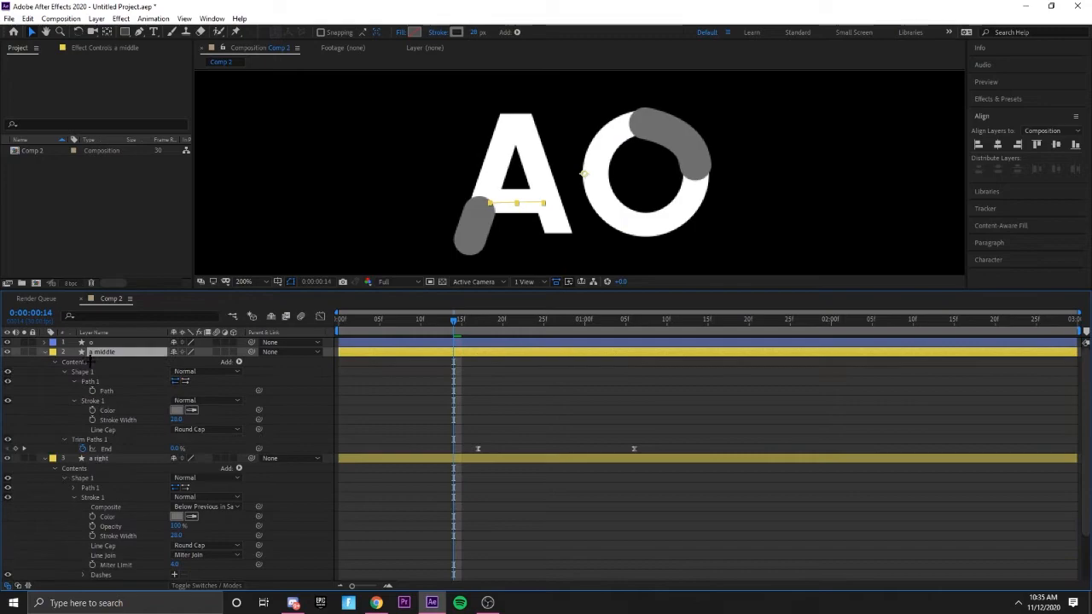
key(u)
key(u)
key(u)
key(u)
click(112, 361)
key(u)
key(u)
Step: Preview the letter animation with the rounded stroke ends from the start
click(128, 405)
key(space)
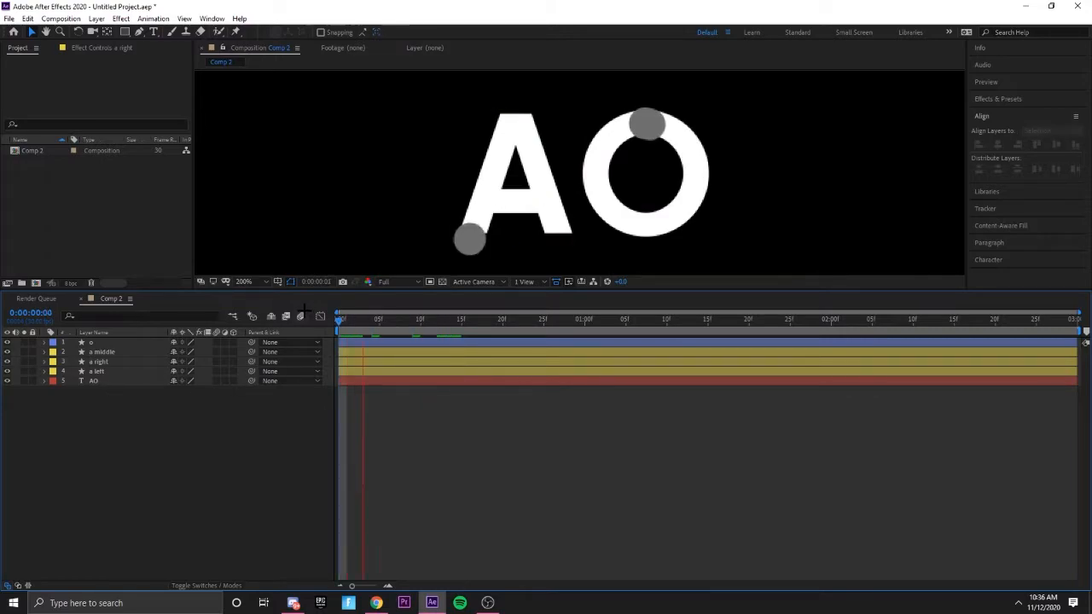
click(100, 363)
click(100, 371)
click(112, 423)
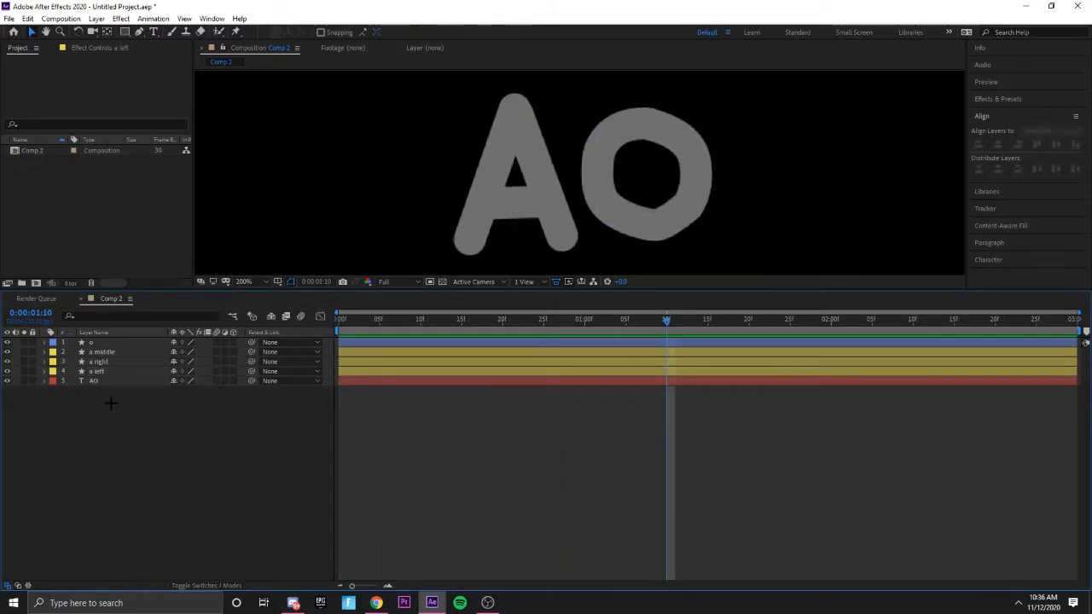
Step: Pre-compose the "a left", "a right", "a middle" and "o" shape layers into a composition named redrawed
click(102, 372)
shift+click(103, 361)
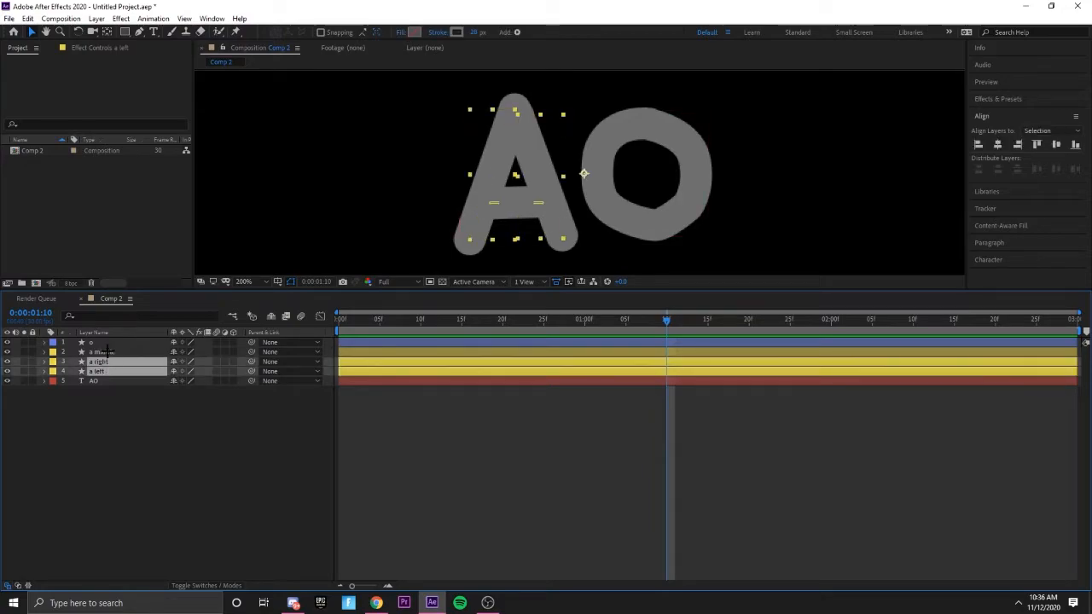
shift+click(102, 351)
shift+click(104, 342)
right_click(105, 342)
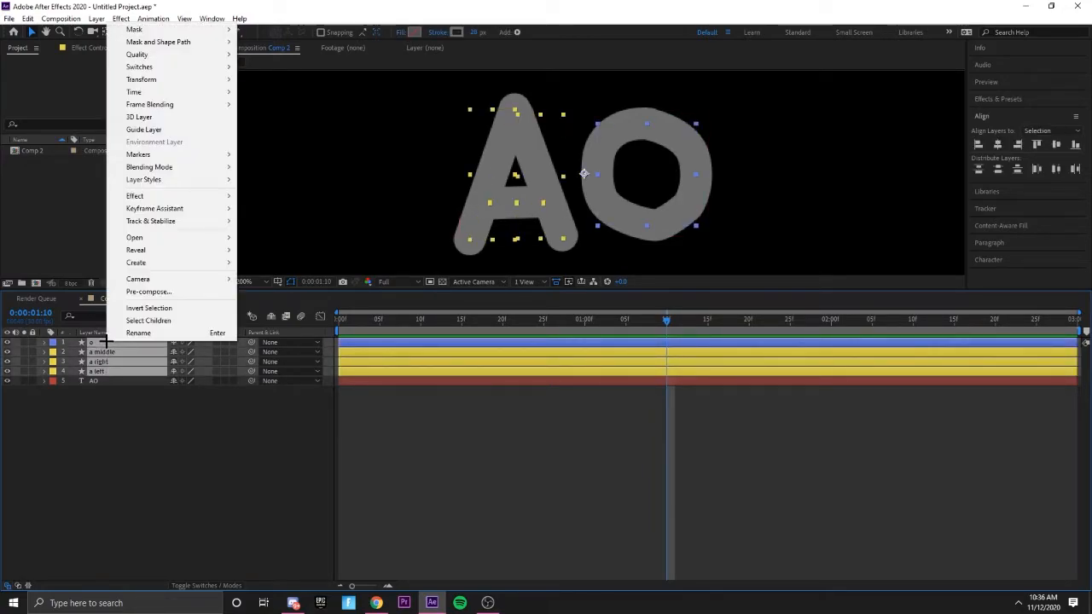
click(148, 291)
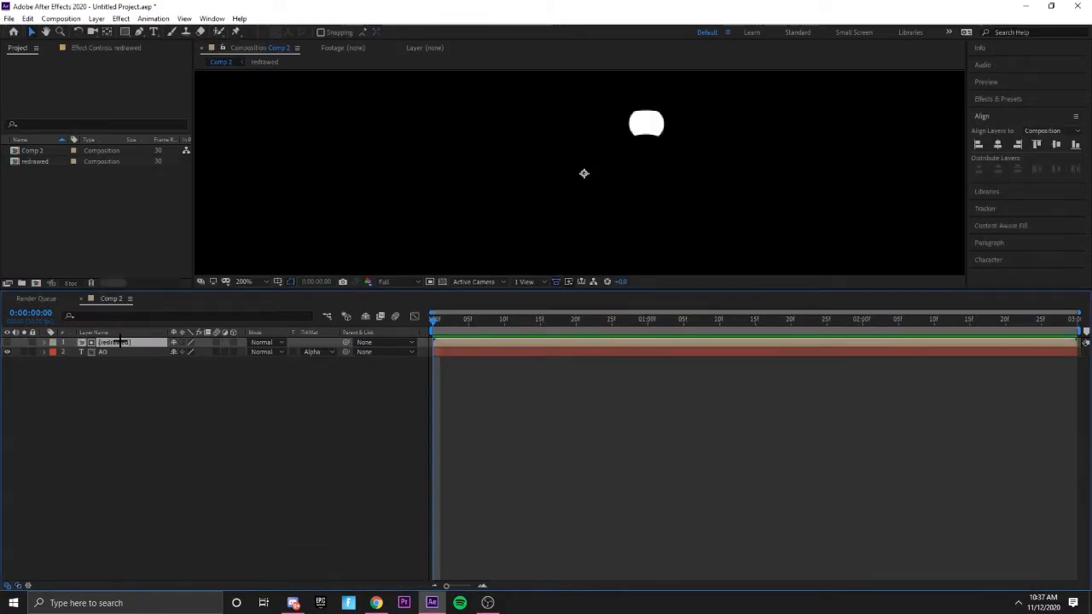
Step: Inside the redrawed composition, lower the "o" layer's End keyframe at 0:00 until its starting dot is gone, and collapse the layer
double_click(116, 342)
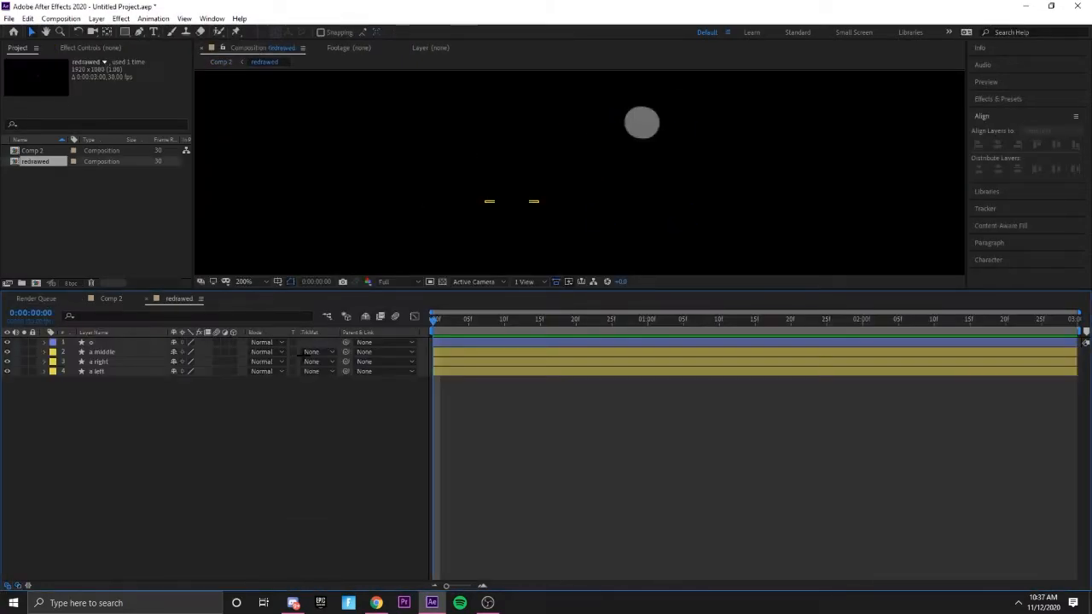
click(125, 341)
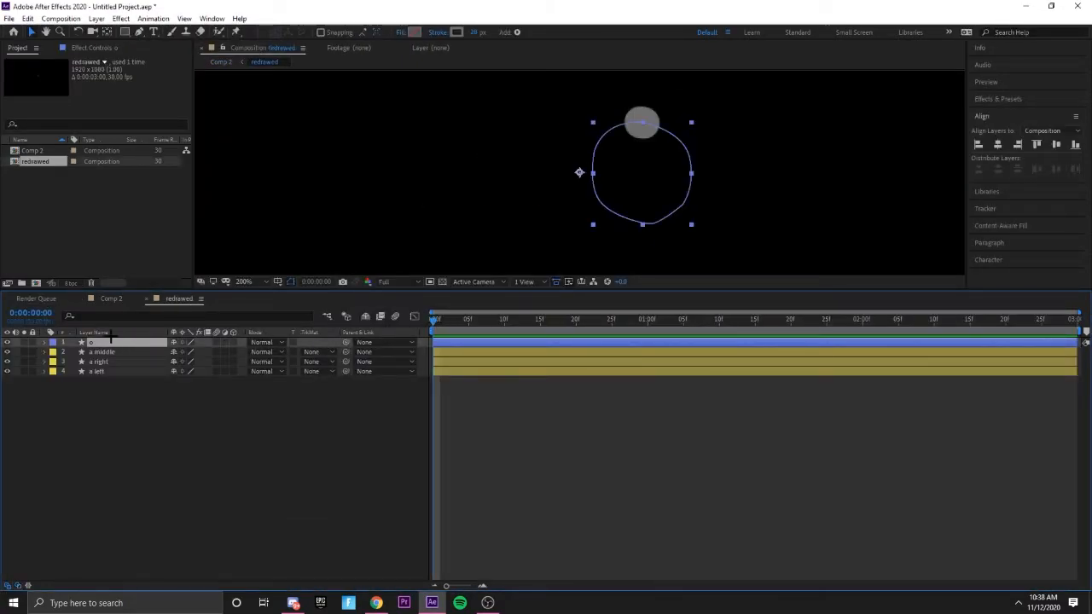
key(u)
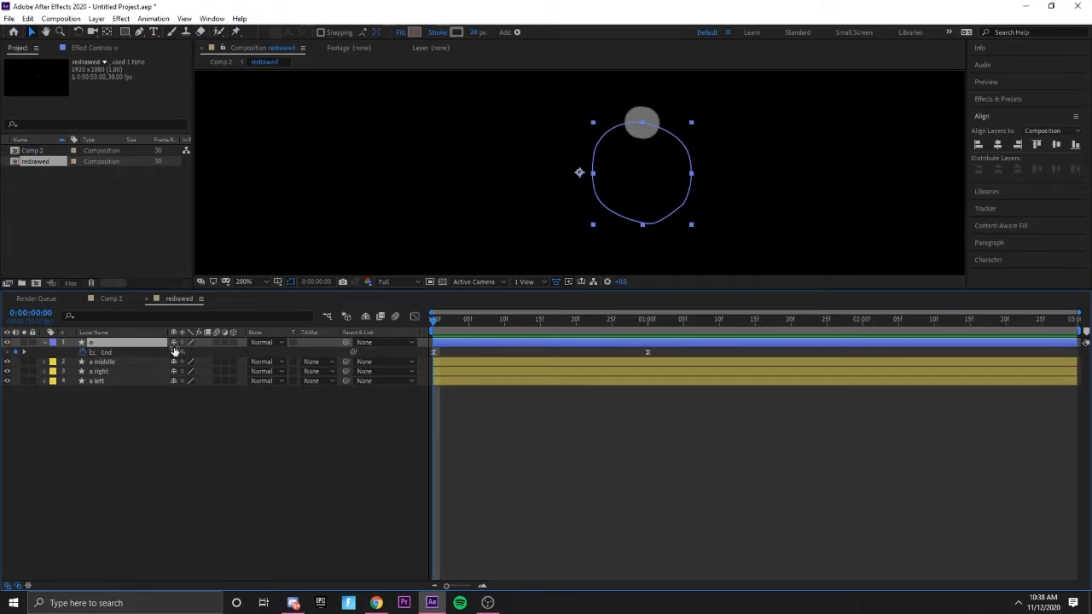
drag(174, 351, 164, 351)
click(316, 441)
click(441, 341)
key(u)
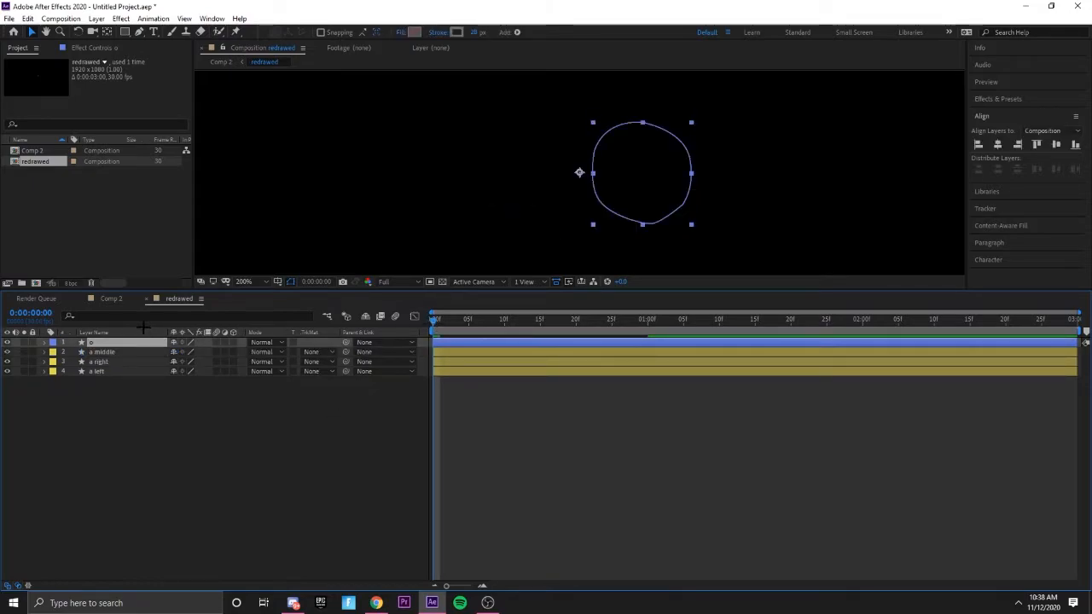
Step: Go back to Comp 2 and preview the matted AO text animation
click(117, 298)
click(199, 390)
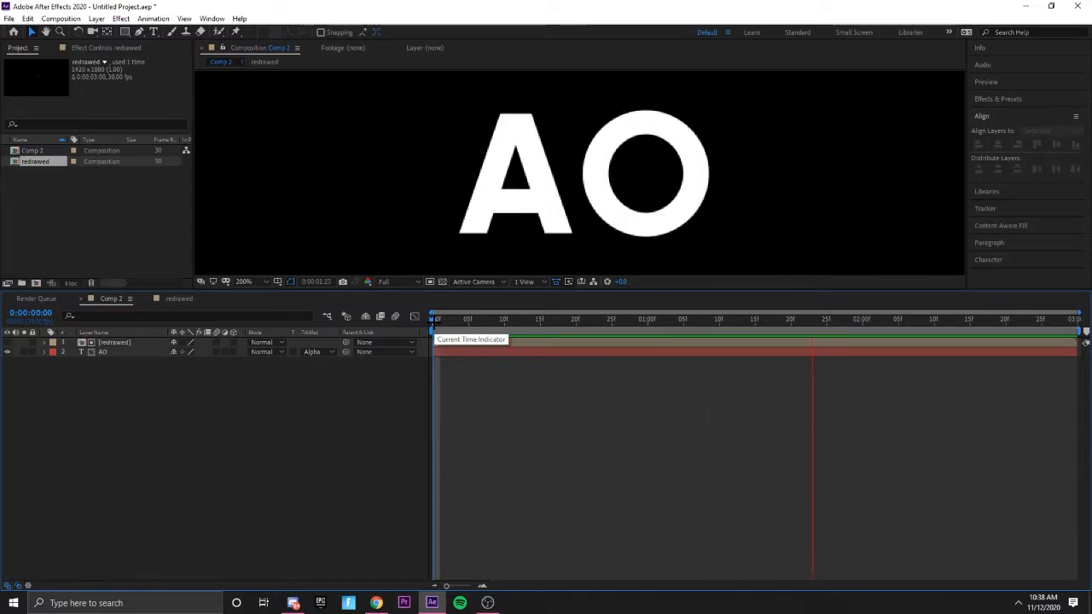
key(space)
Step: Duplicate the redrawed precomp and the AO text layer together in Comp 2
click(109, 342)
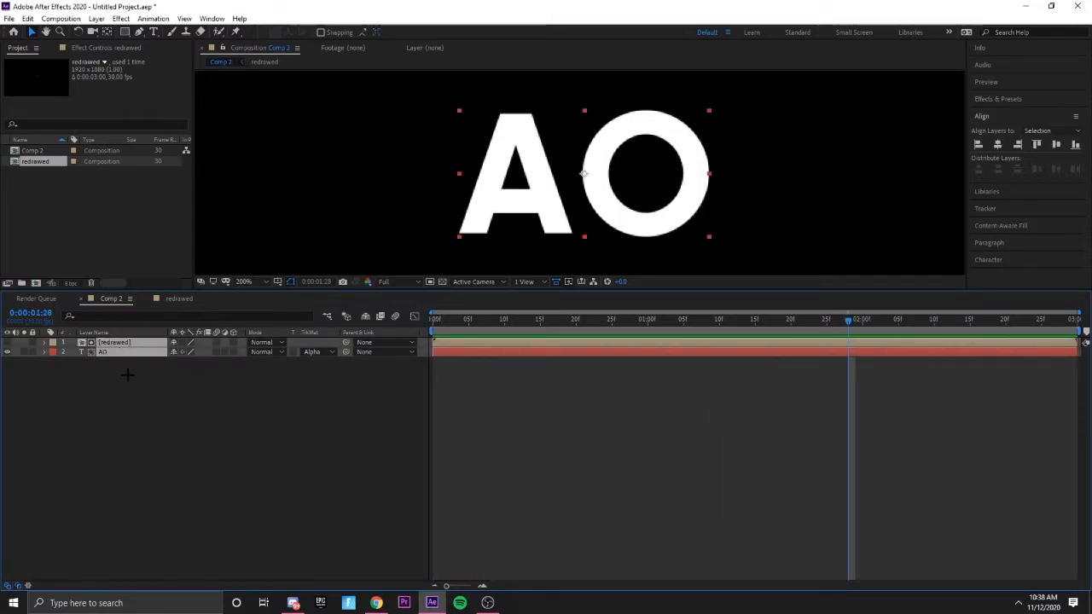
key(ctrl+d)
click(137, 406)
click(128, 342)
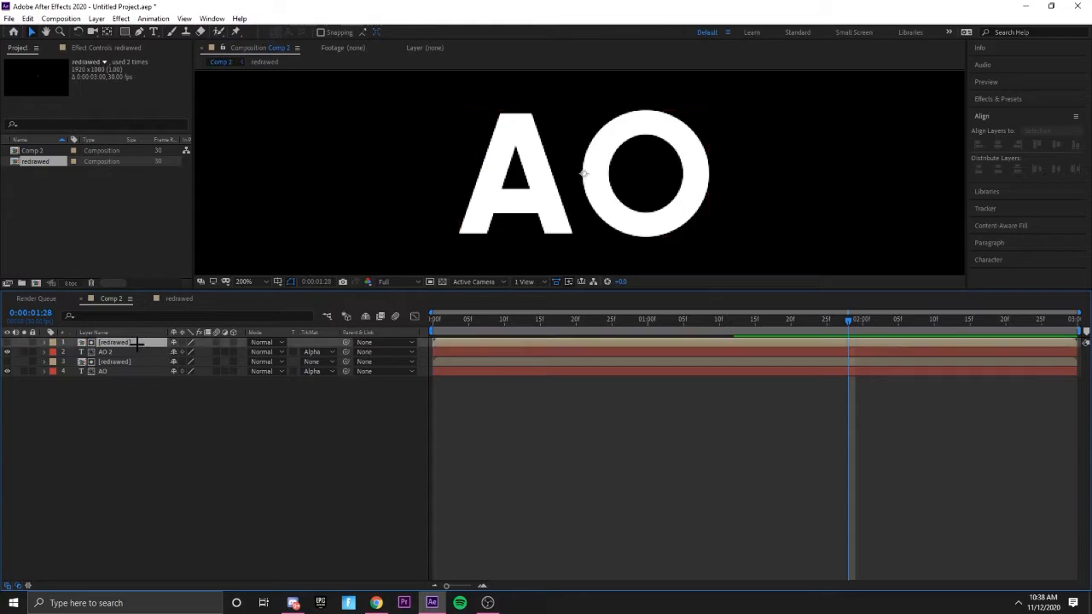
click(238, 419)
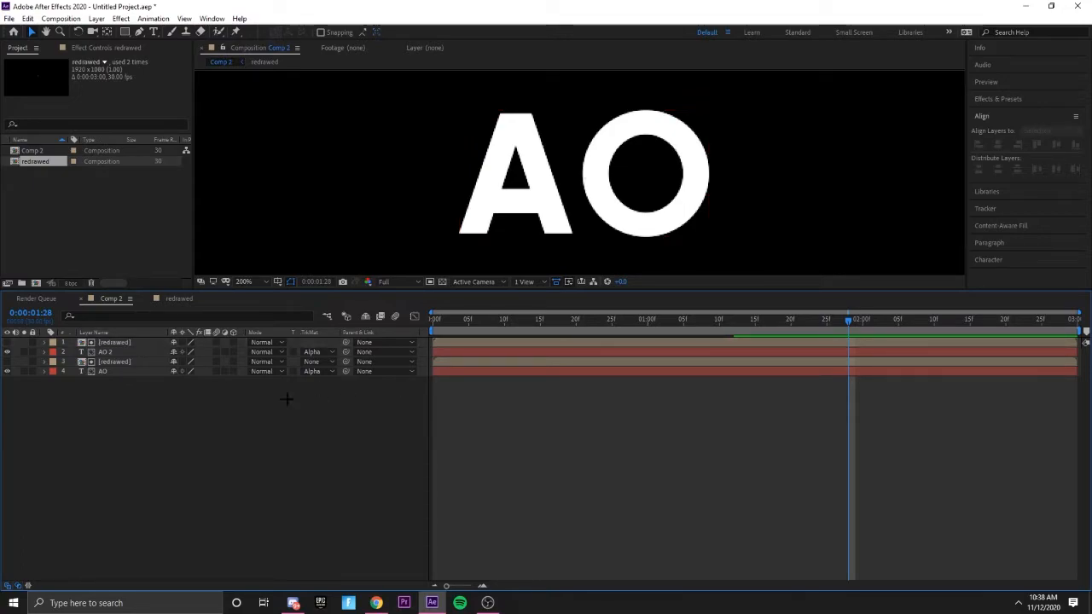
Step: Shift the top redrawed layer and the AO 2 text layer in Comp 2 to start at 0:00:00:04
drag(849, 320, 447, 318)
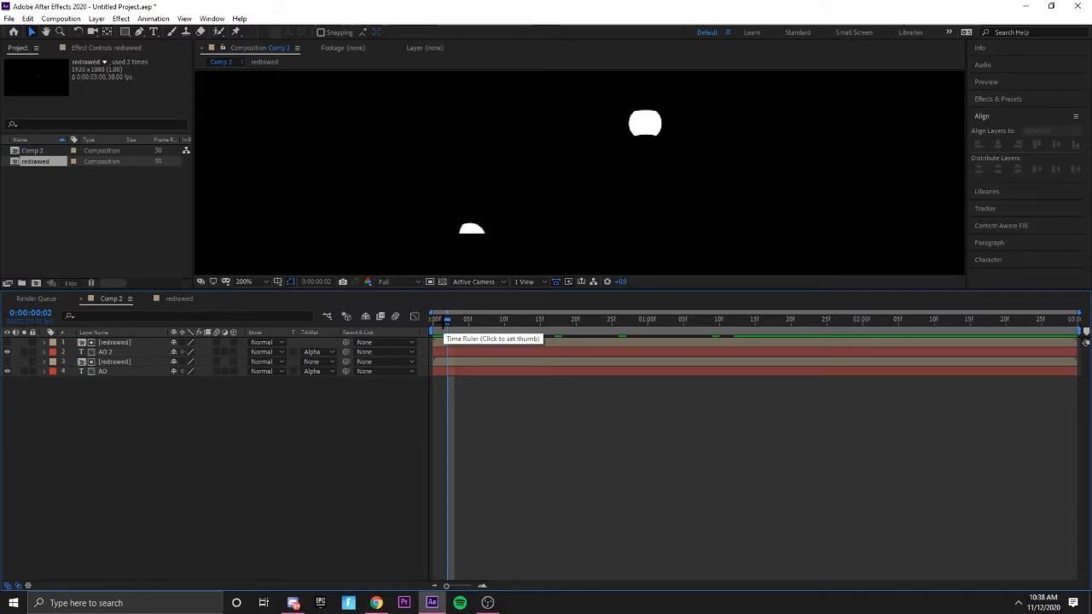
drag(446, 319, 461, 320)
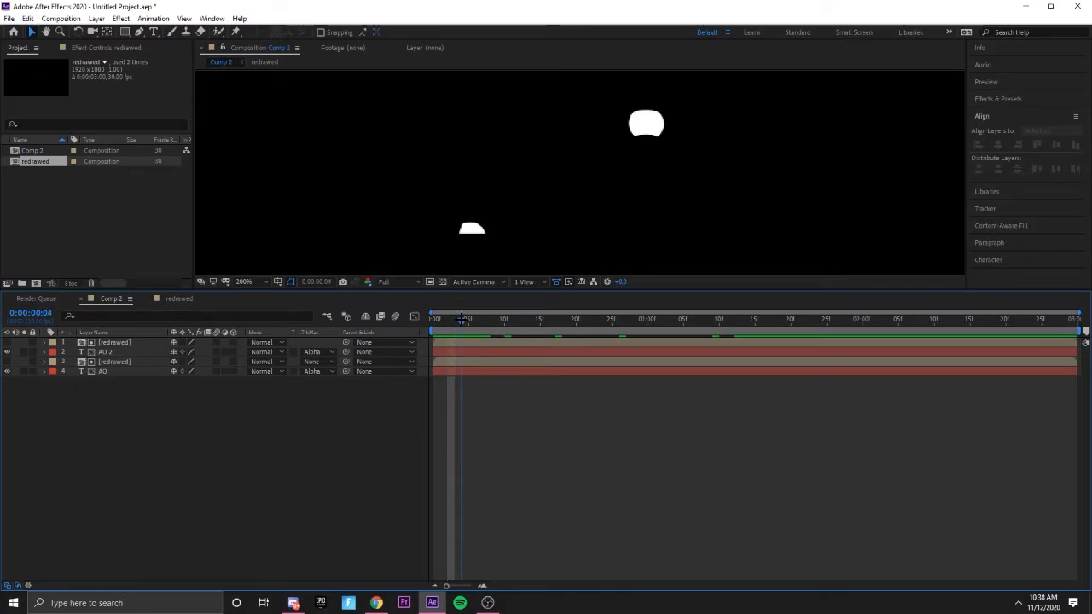
click(477, 342)
click(493, 350)
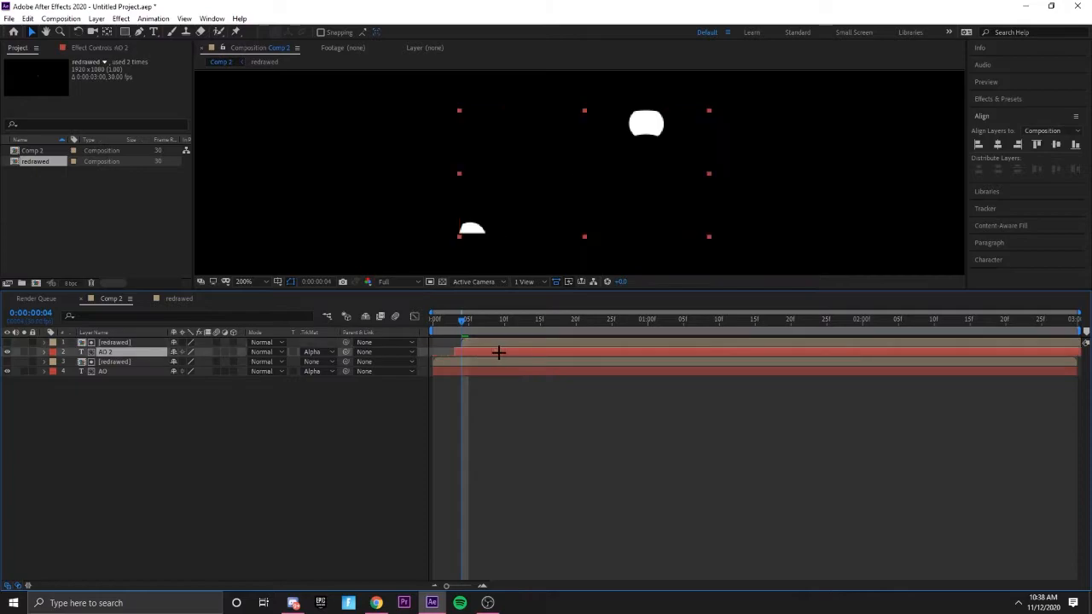
click(439, 422)
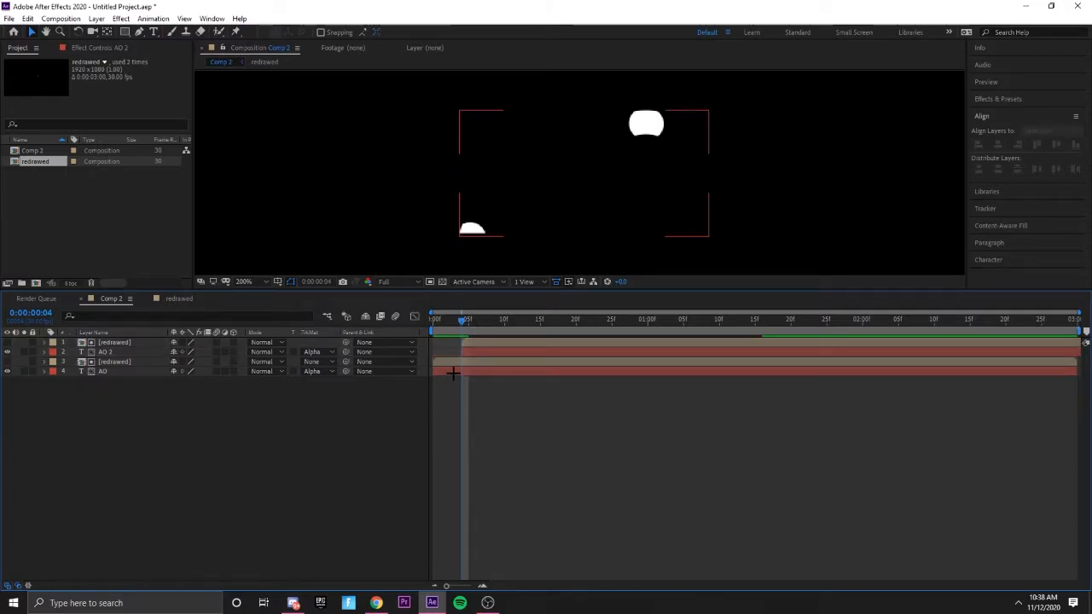
Step: Recolour the bottom AO text layer's letters to blue 05C1FF, and preview the two-colour animation from the start
click(449, 373)
drag(463, 319, 647, 301)
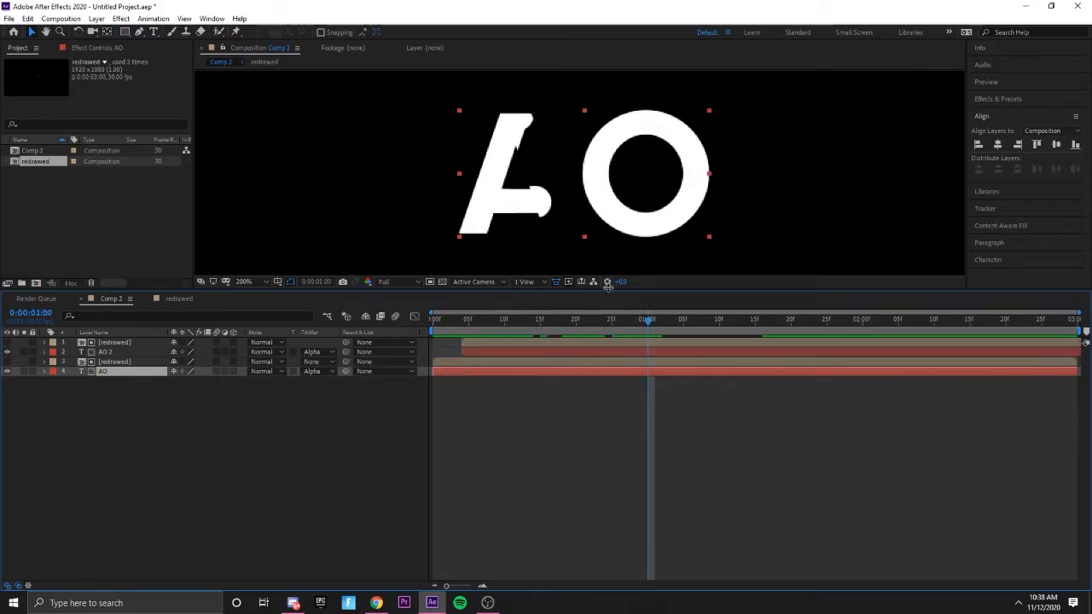
click(153, 31)
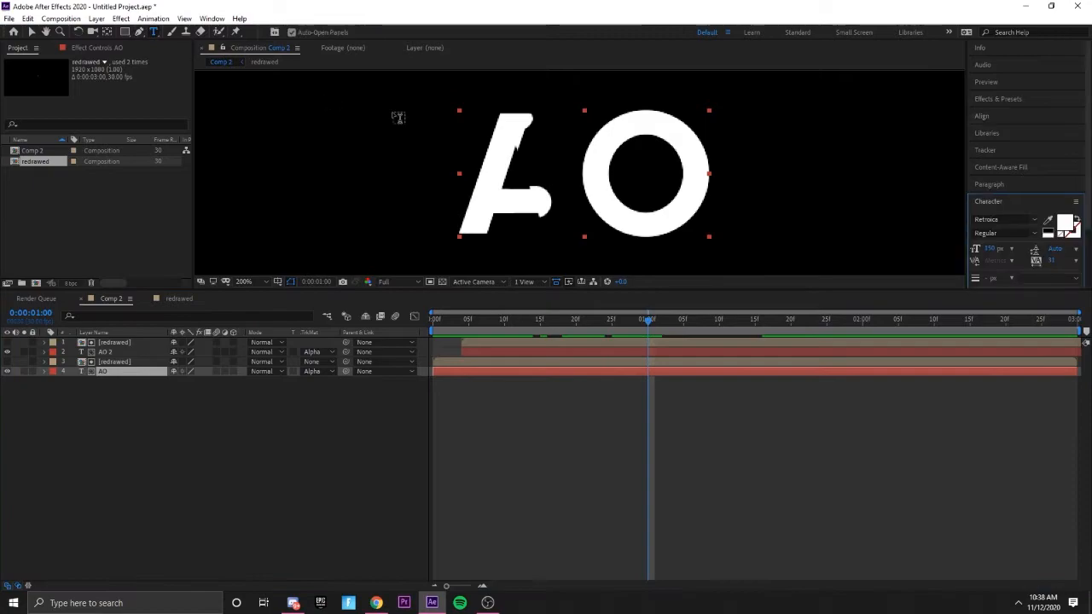
drag(714, 206, 452, 164)
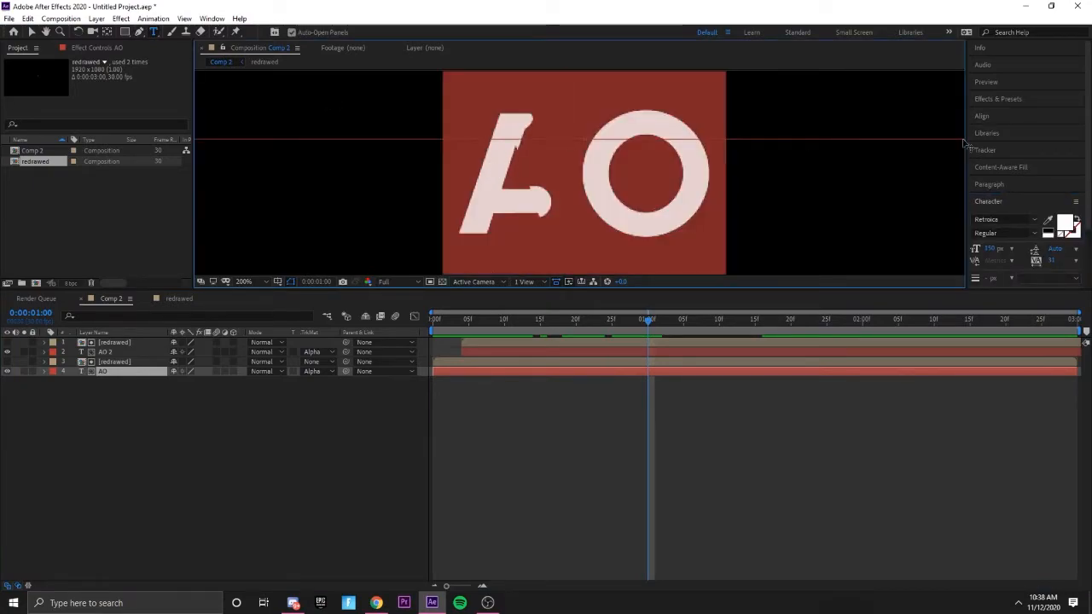
click(1064, 224)
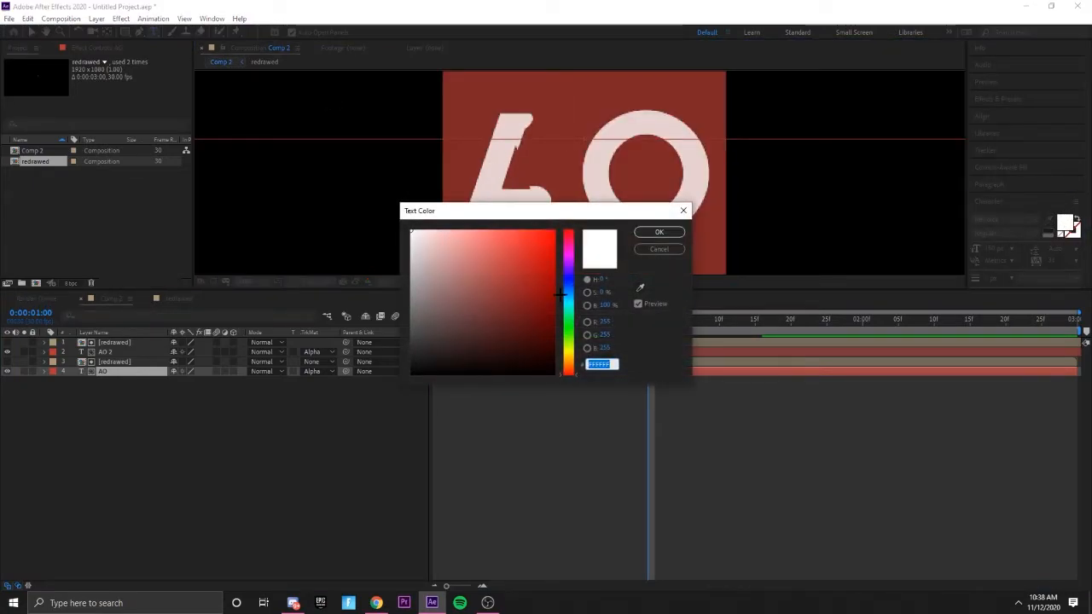
click(570, 296)
drag(574, 296, 572, 303)
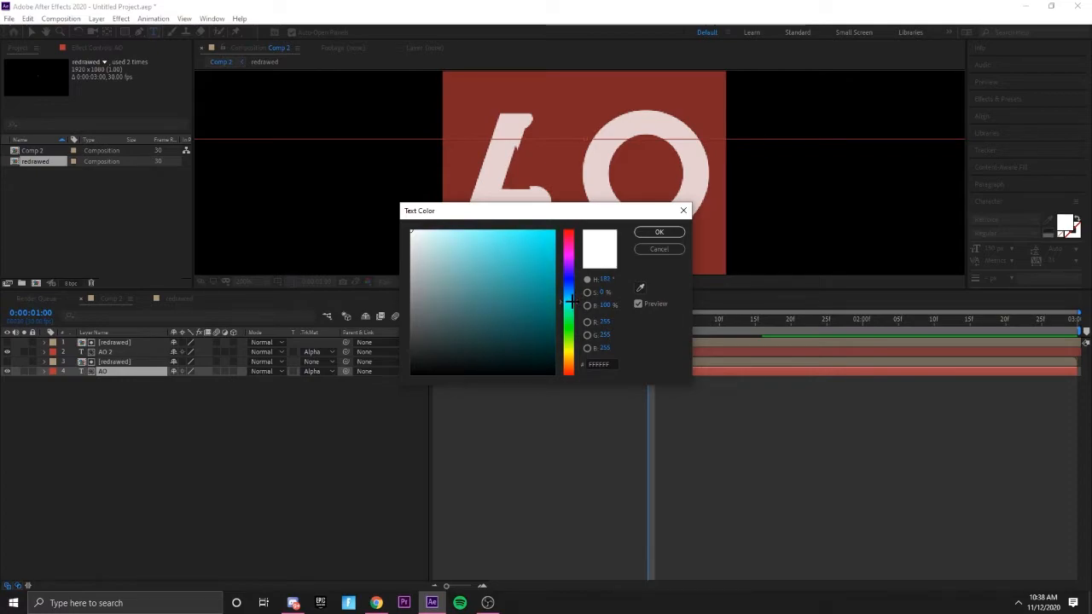
drag(439, 244, 552, 230)
click(568, 294)
drag(569, 294, 568, 297)
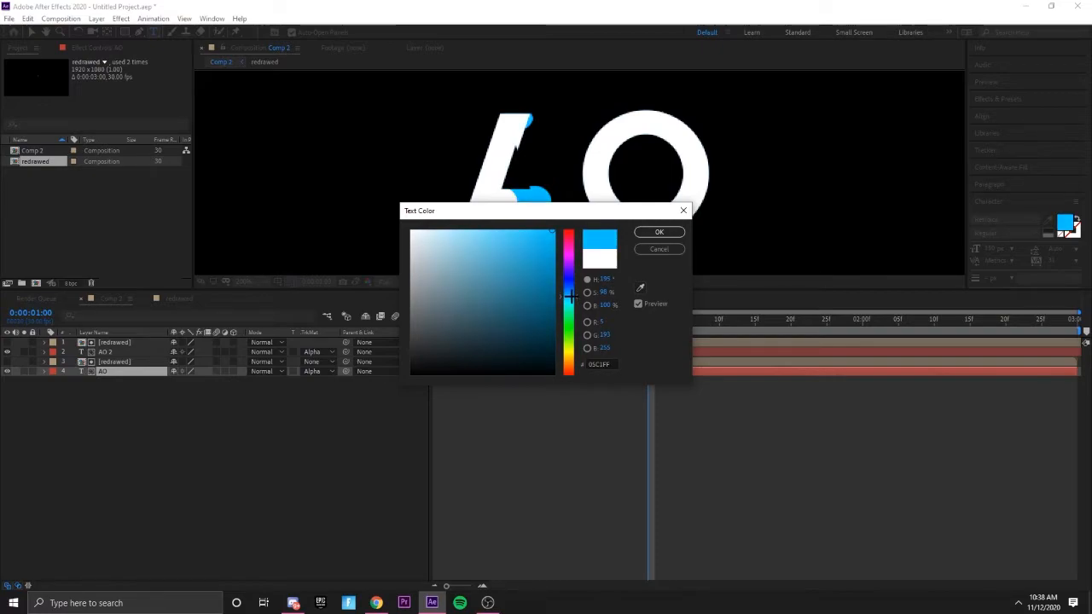
click(659, 232)
key(Home)
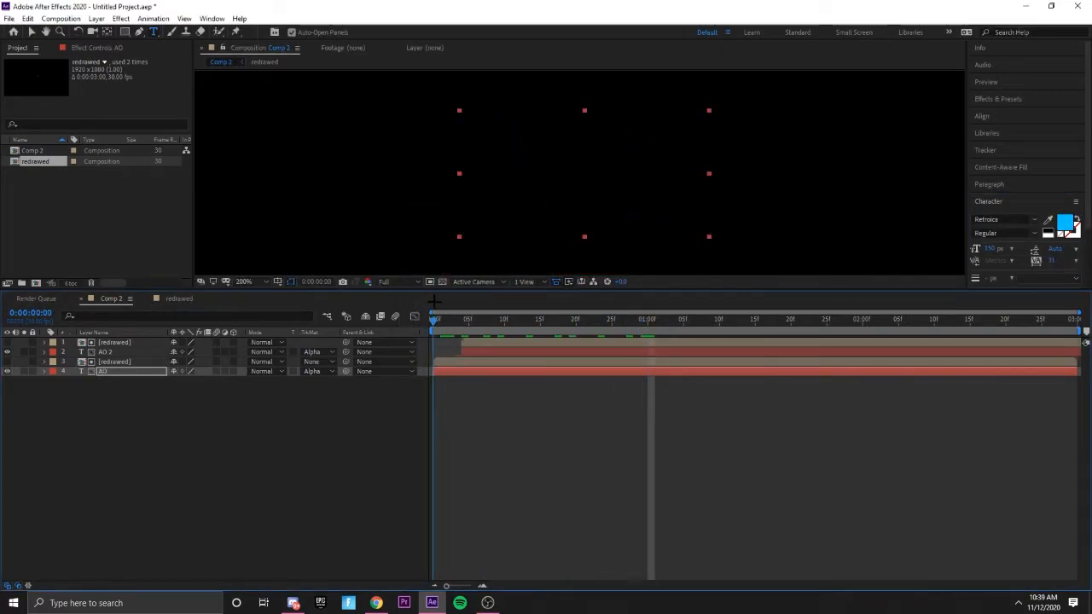
key(space)
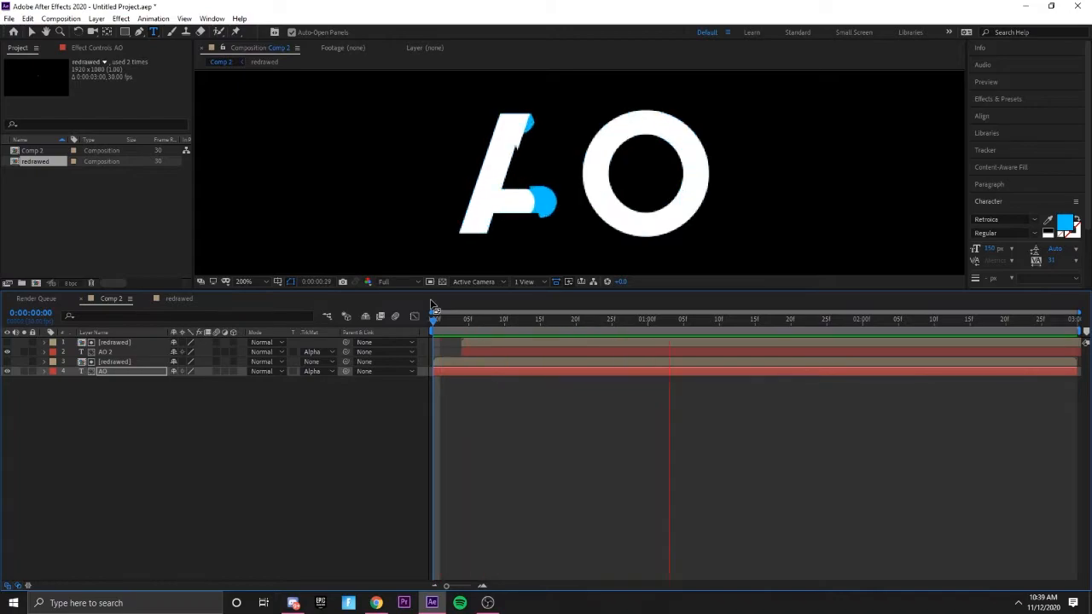
key(space)
Step: Cut off the end of the bottom AO text layer at 0:00:01:13, and preview the trimmed animation from the start
drag(908, 313, 748, 322)
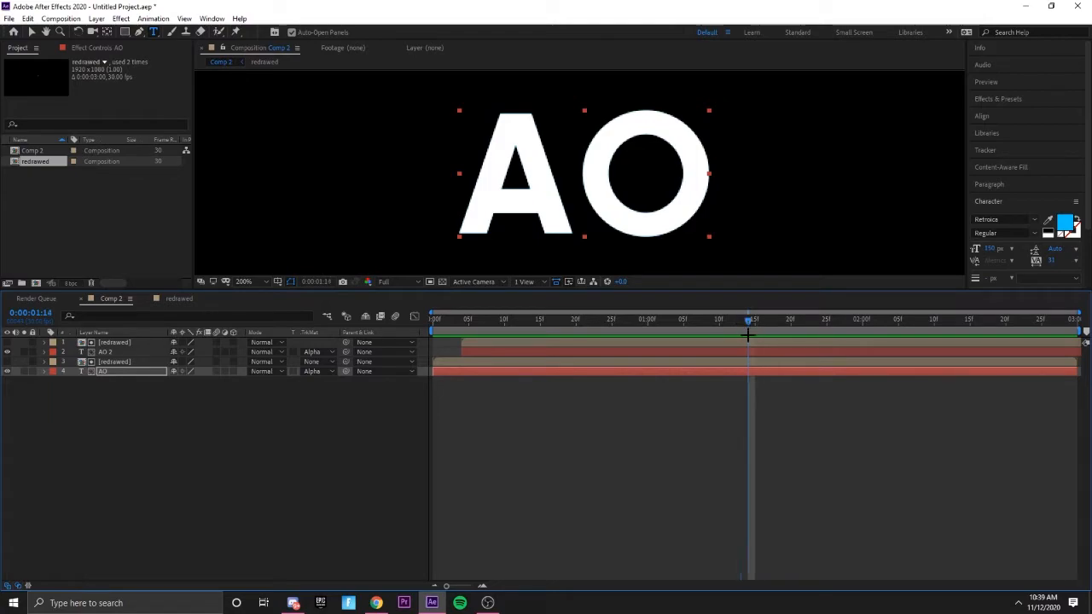
click(750, 376)
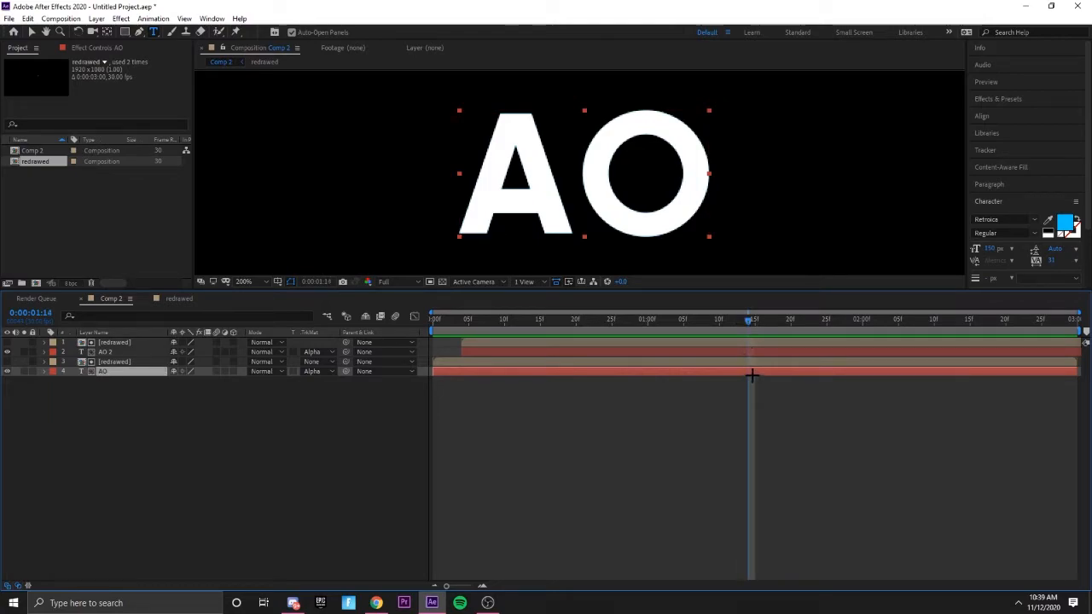
key(ctrl+shift+d)
key(Delete)
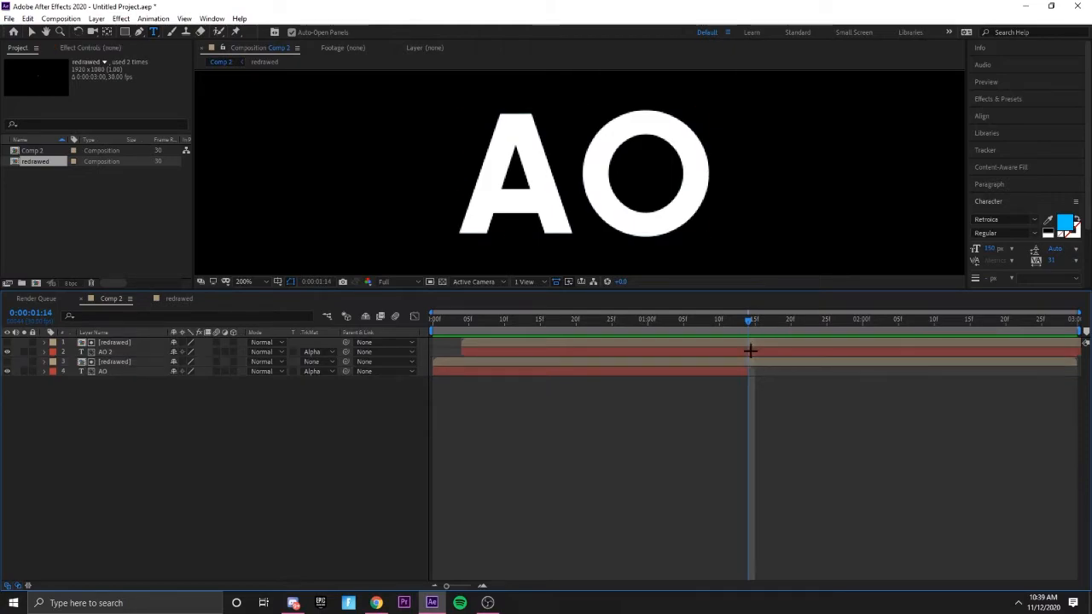
mouse_move(752, 320)
mouse_down()
mouse_move(785, 319)
mouse_move(682, 319)
mouse_move(737, 307)
mouse_up()
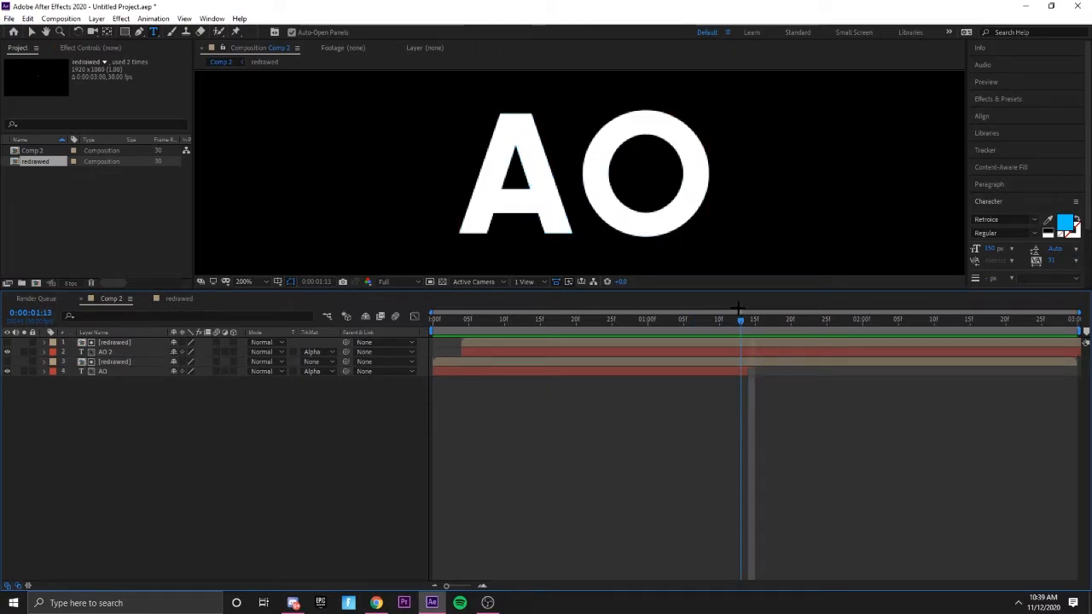
click(722, 371)
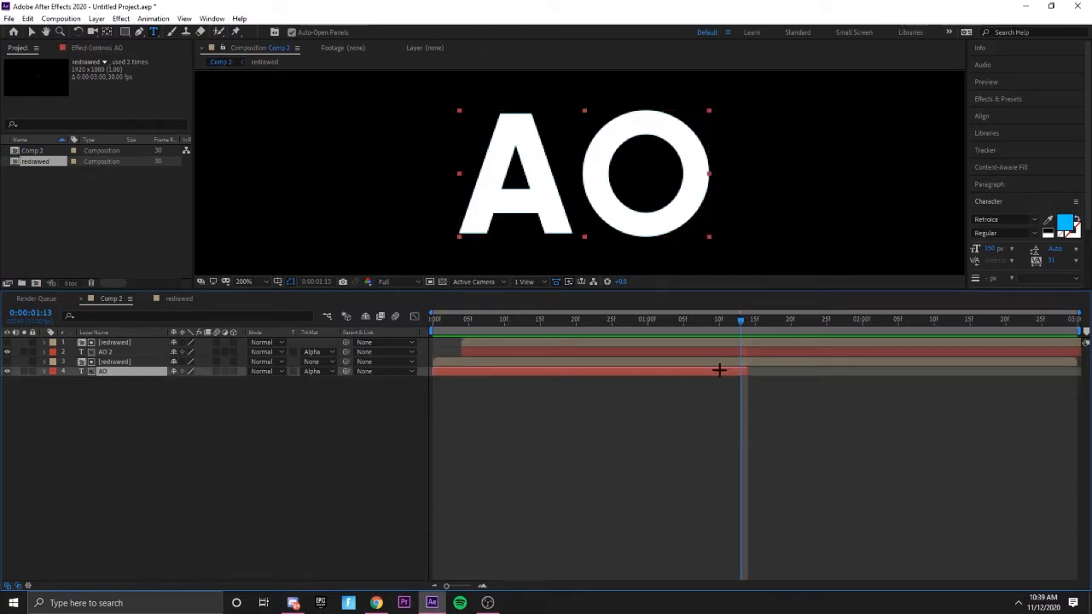
key(ctrl+shift+d)
key(Delete)
drag(740, 319, 418, 307)
key(space)
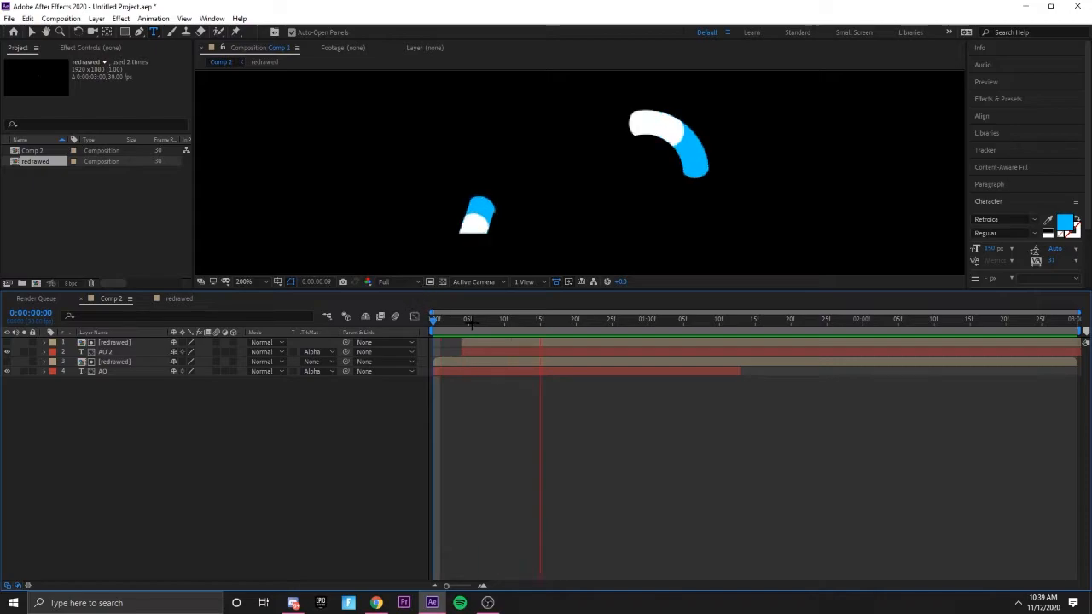
key(space)
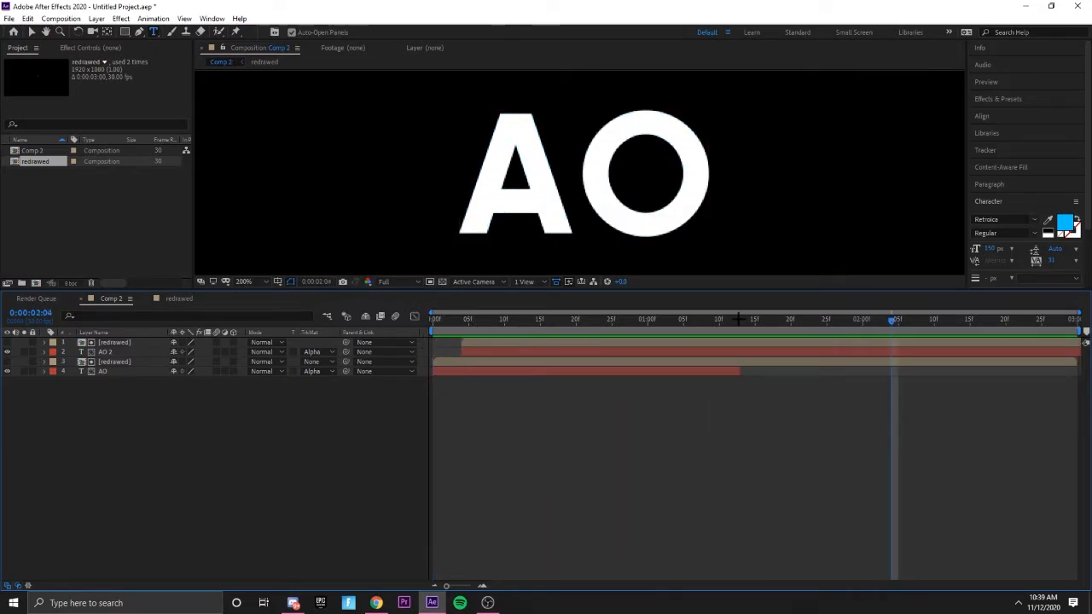
Step: Pre-compose all four layers of Comp 2 into a composition named final
click(244, 282)
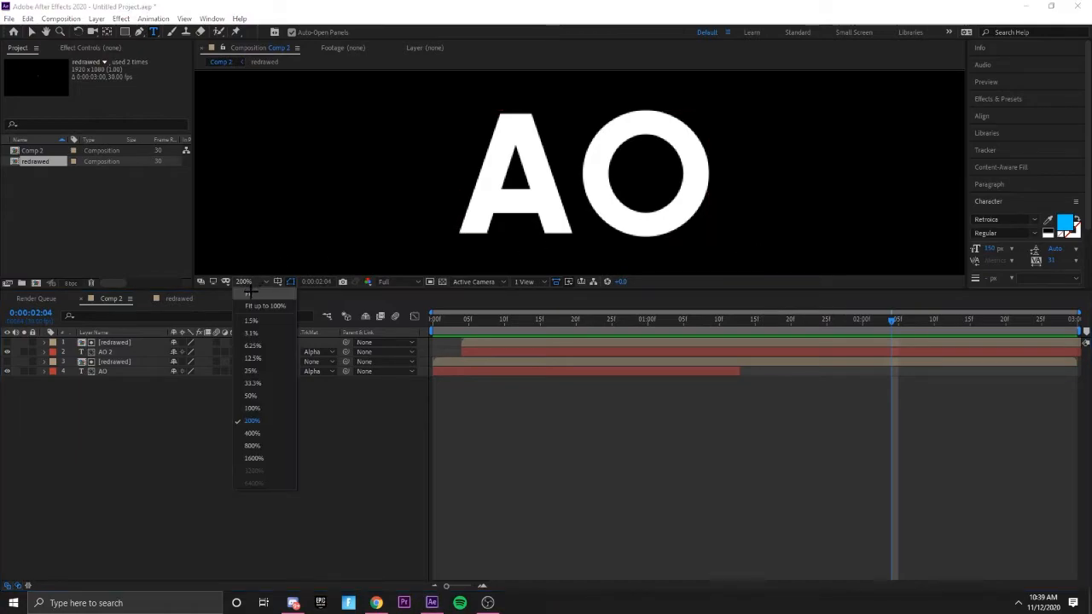
click(254, 300)
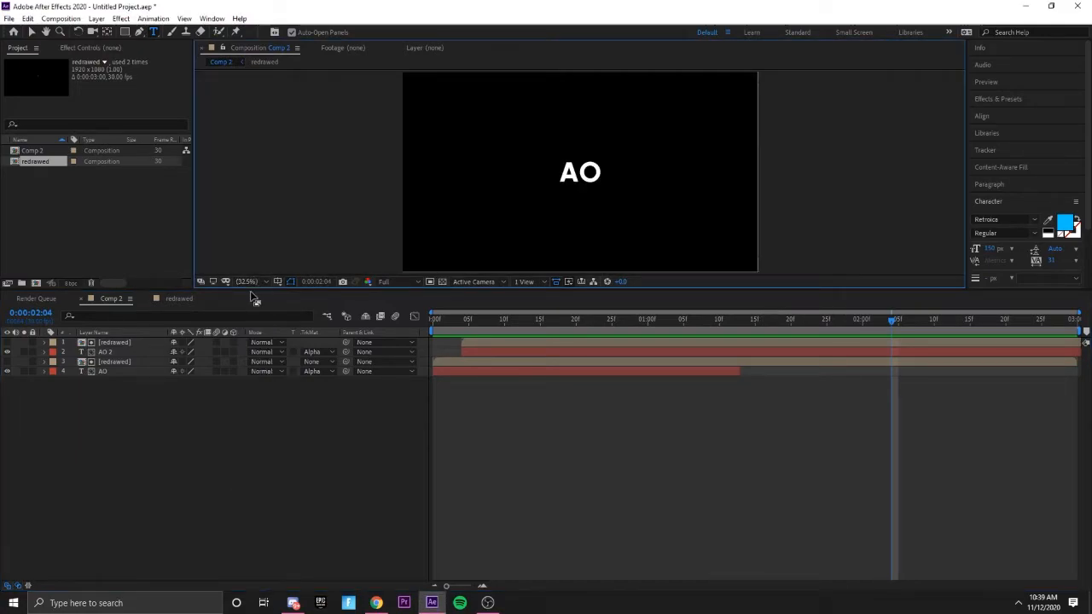
drag(893, 320, 447, 324)
drag(474, 393, 122, 342)
right_click(122, 342)
click(176, 293)
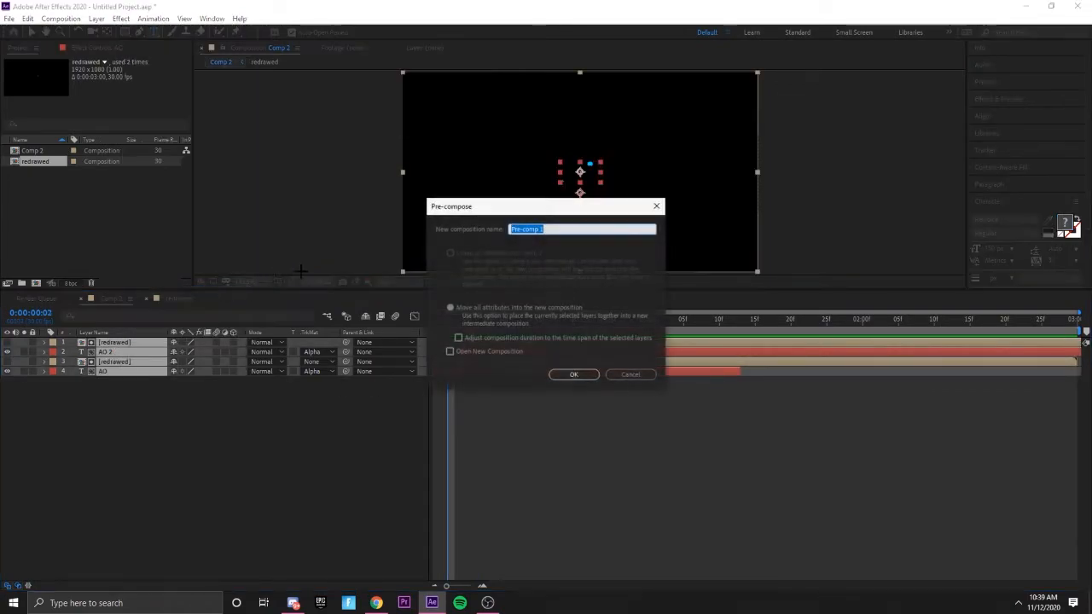
key(BackSpace)
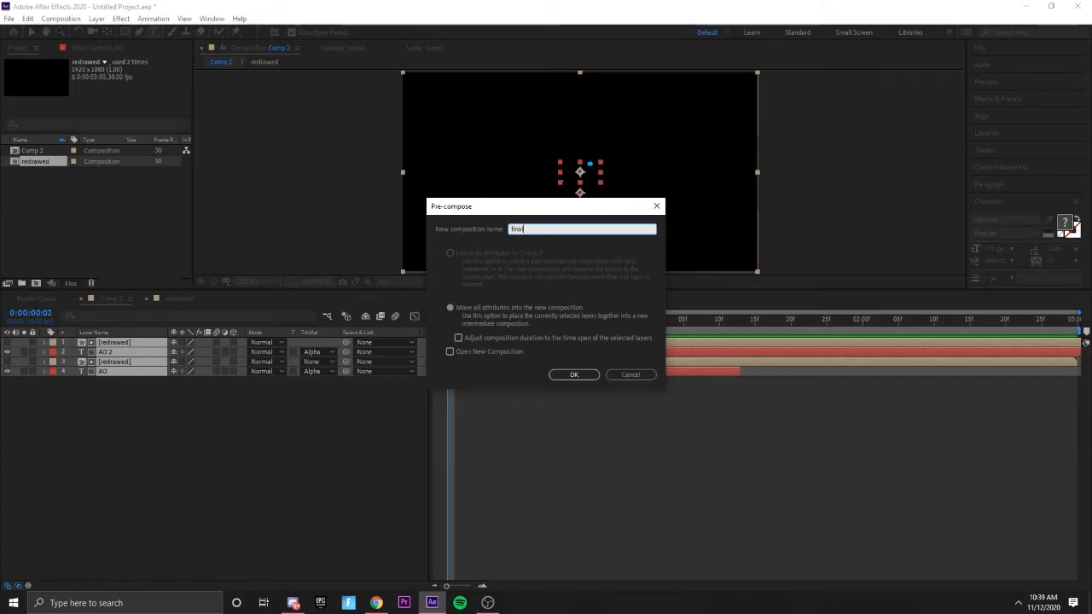
text(final)
click(567, 373)
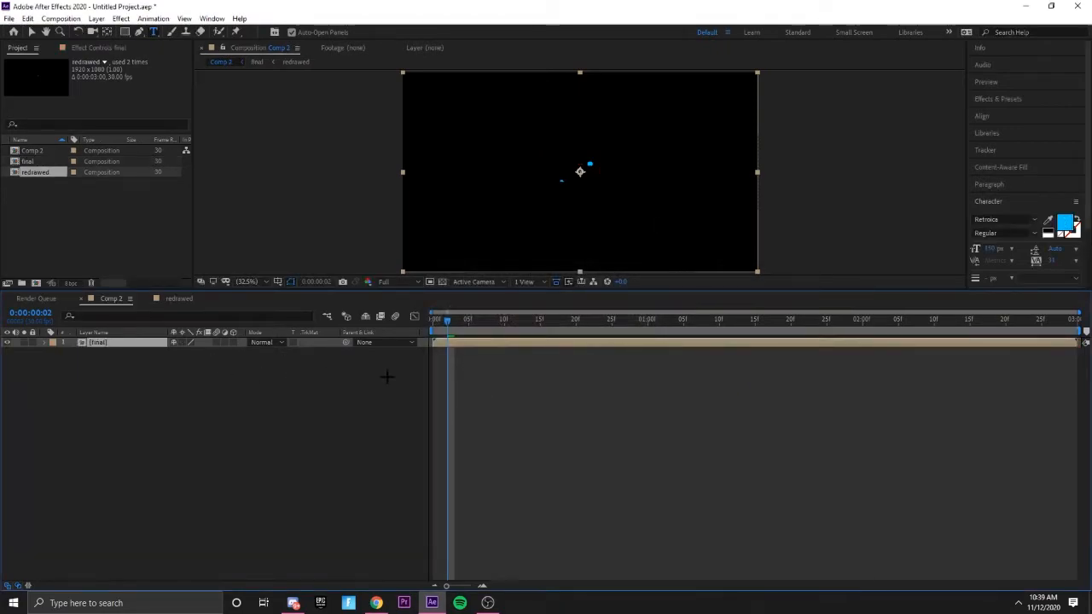
Step: At 0:00:00:19, set the text font to Akira Expanded Super Bold and the font size to 40 px
drag(436, 321, 569, 319)
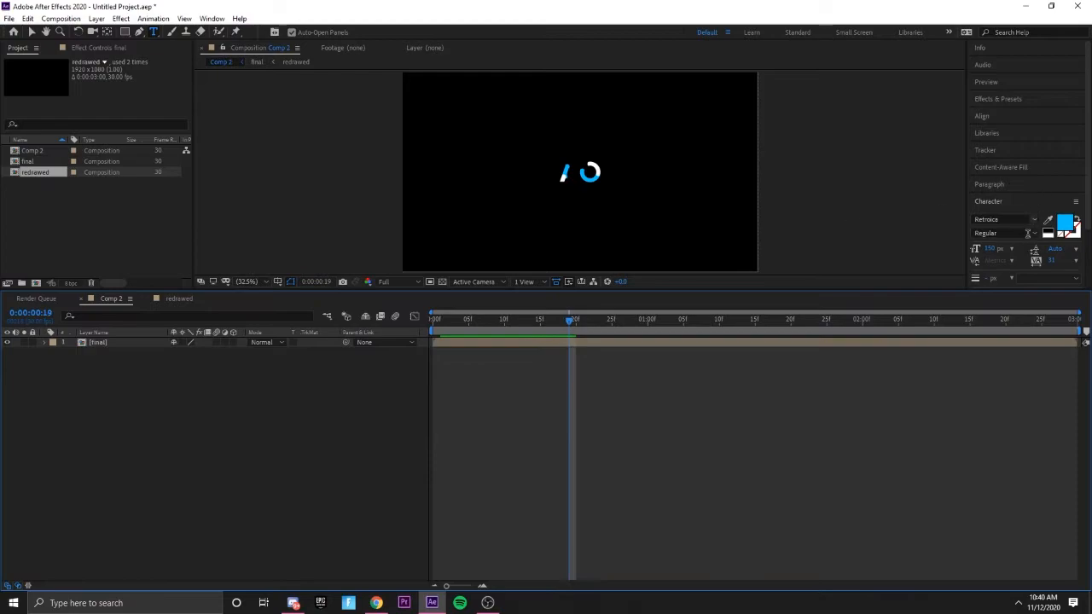
click(1006, 220)
text(ak)
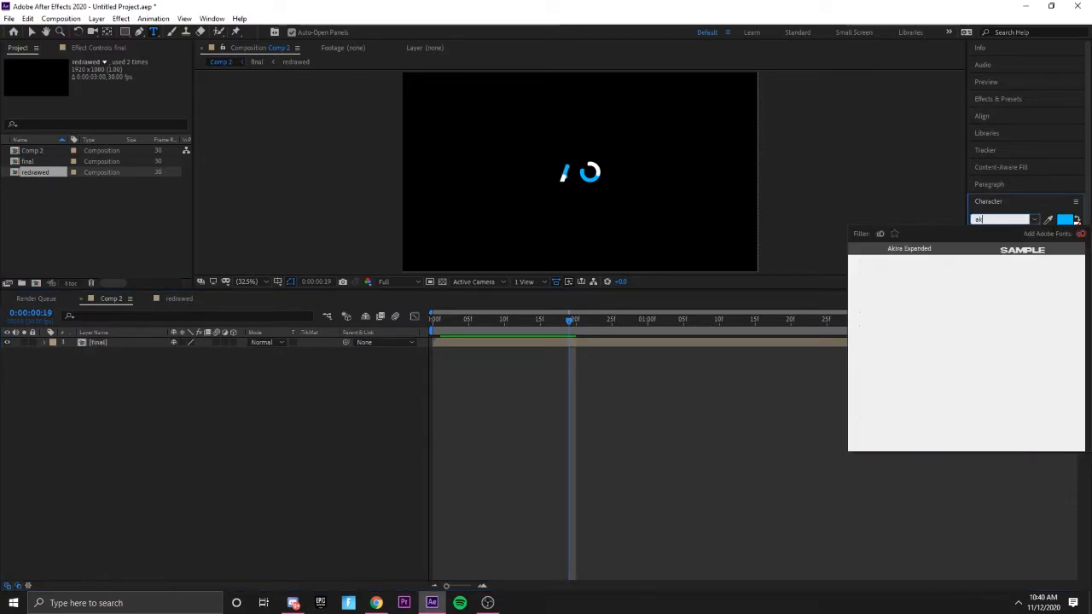
text(ir)
click(992, 249)
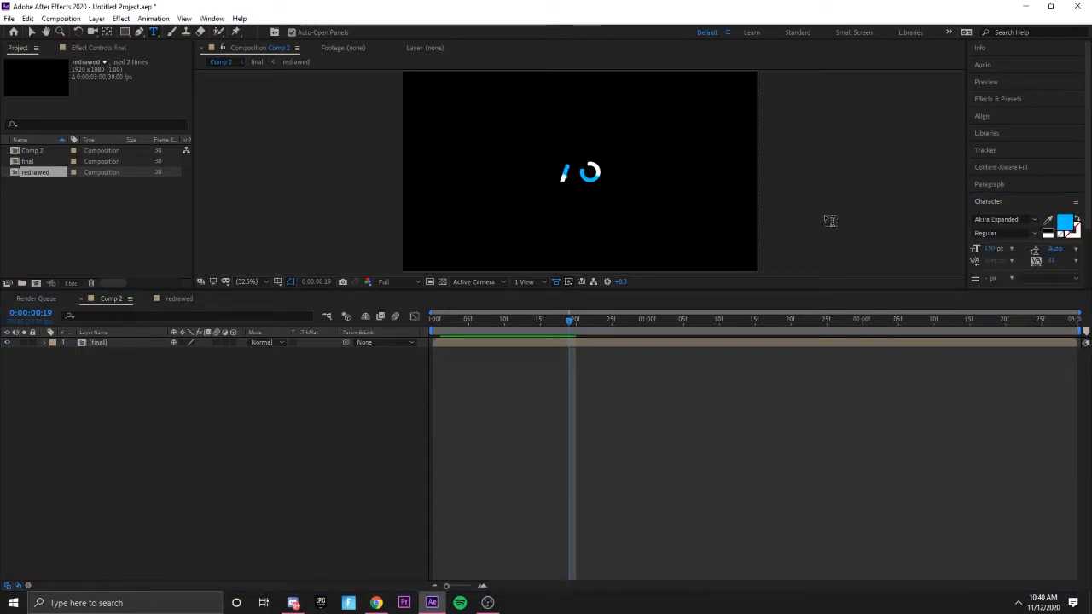
click(989, 249)
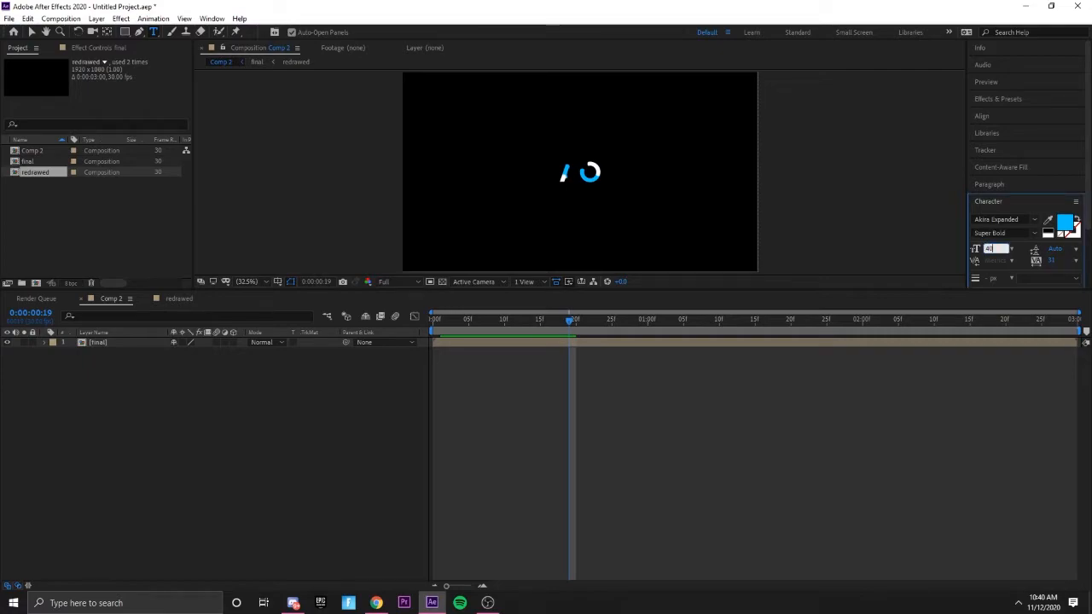
Step: Add a text box reading "Edited By" above the AO letters in Comp 2
drag(543, 136, 613, 159)
text(Edited B)
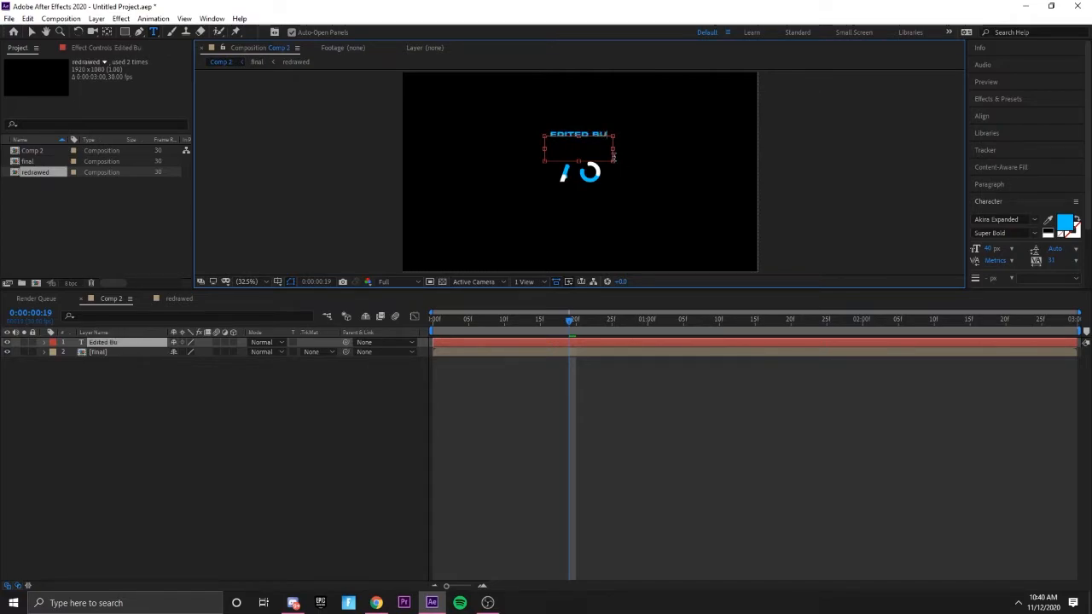
key(BackSpace)
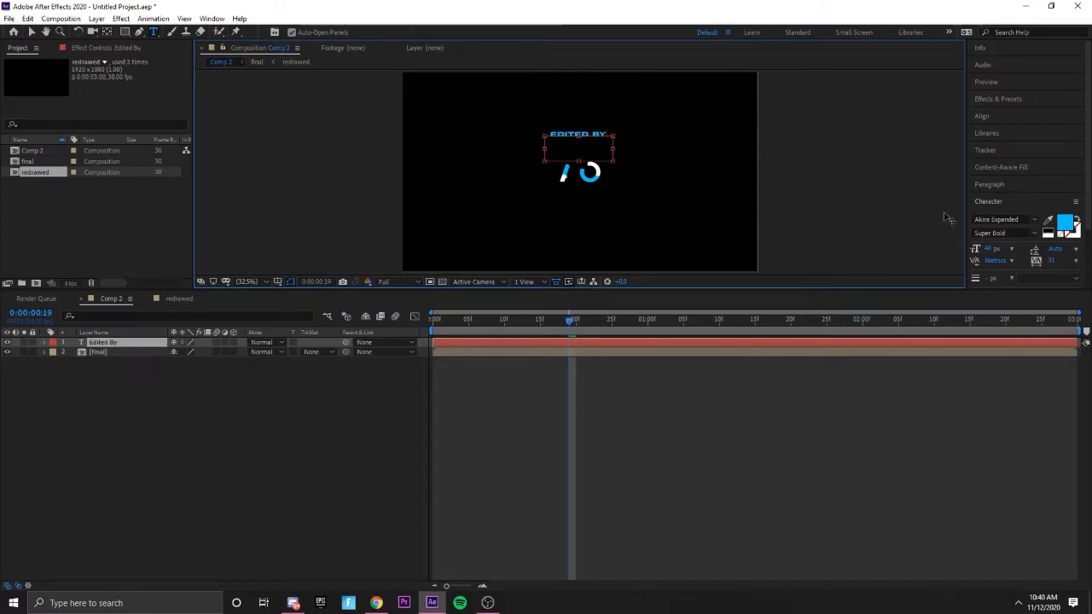
Step: Set the fill colour of the whole Edited By text to white, FFFFFF
click(1064, 224)
text(ffffff)
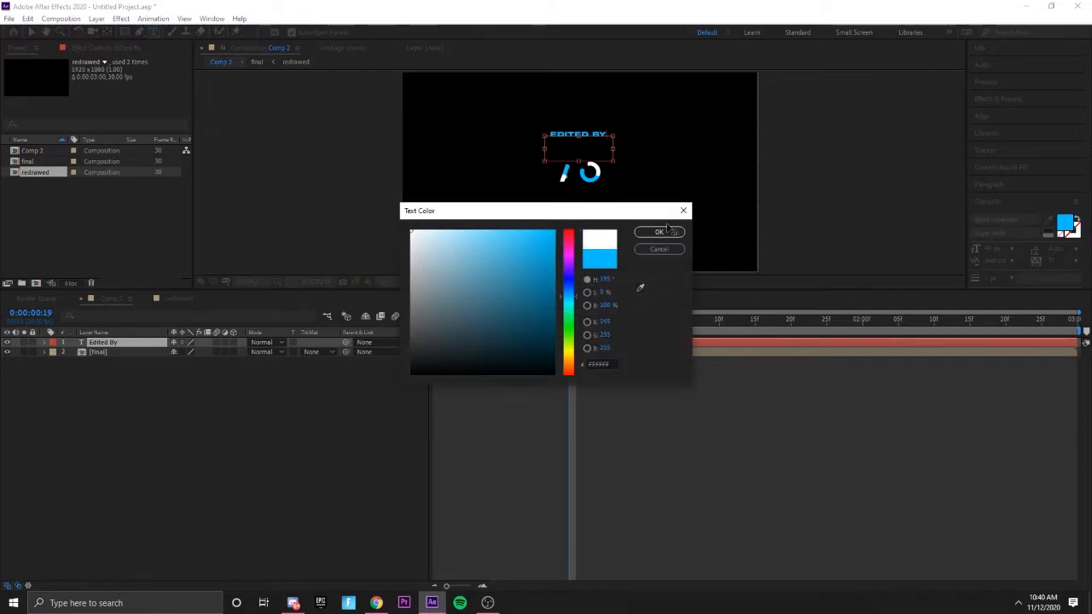
click(660, 232)
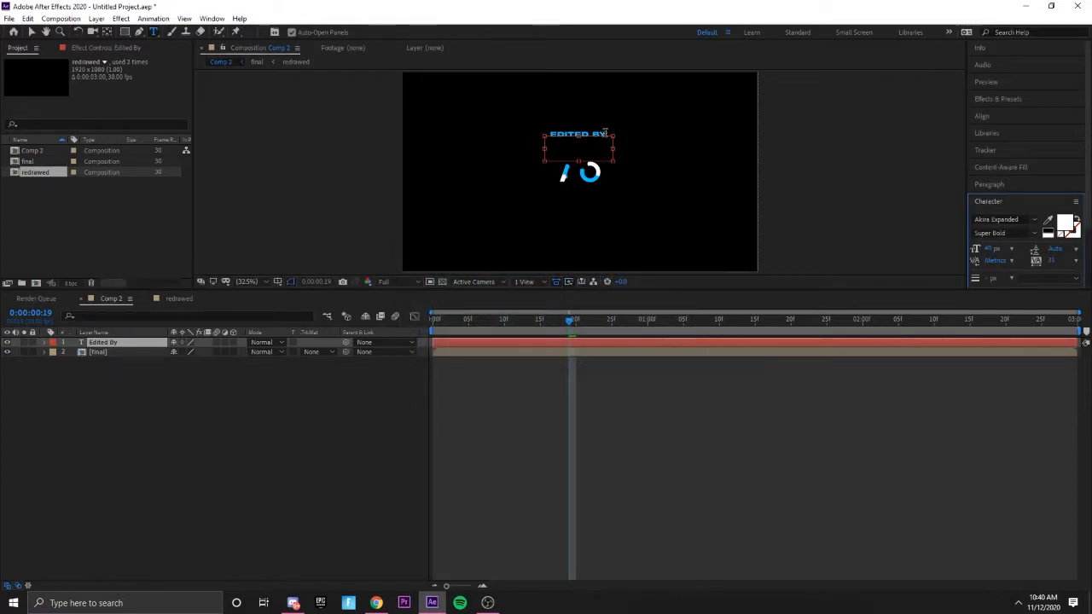
key(ctrl+a)
click(1064, 223)
text(ffffff)
click(658, 232)
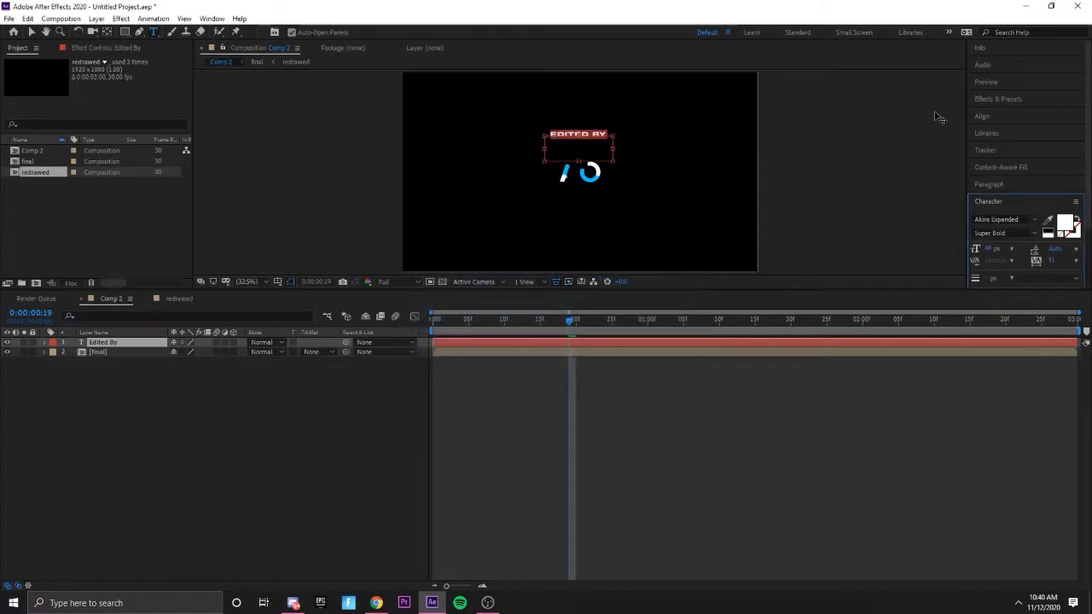
Step: Finish editing the Edited By text and move it down to the upper edge of the AO letters
click(335, 387)
key(v)
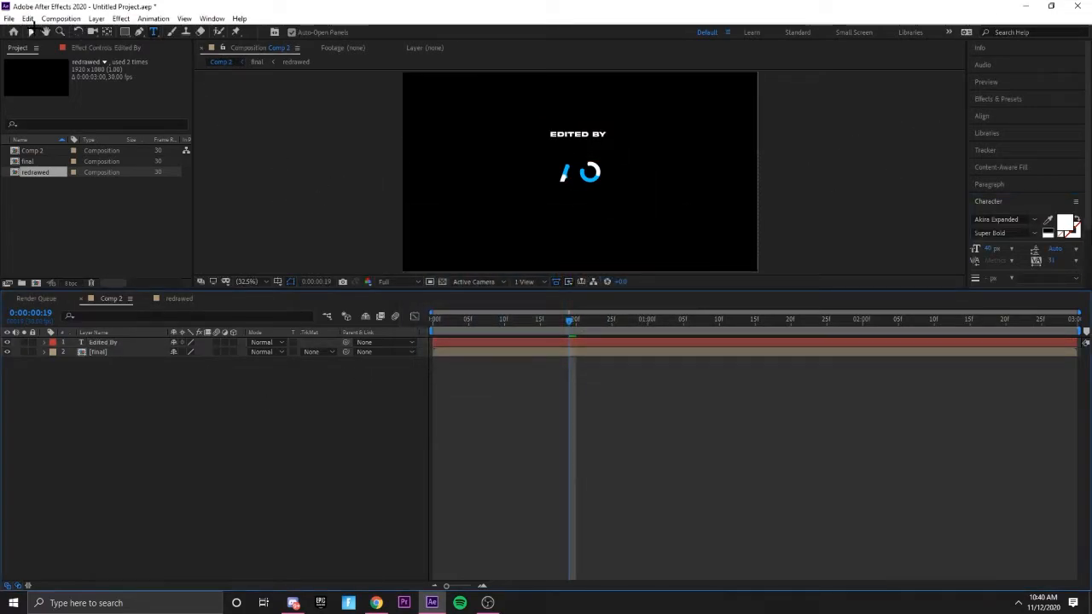
click(581, 142)
mouse_move(585, 143)
mouse_down()
mouse_move(578, 202)
mouse_move(585, 162)
mouse_up()
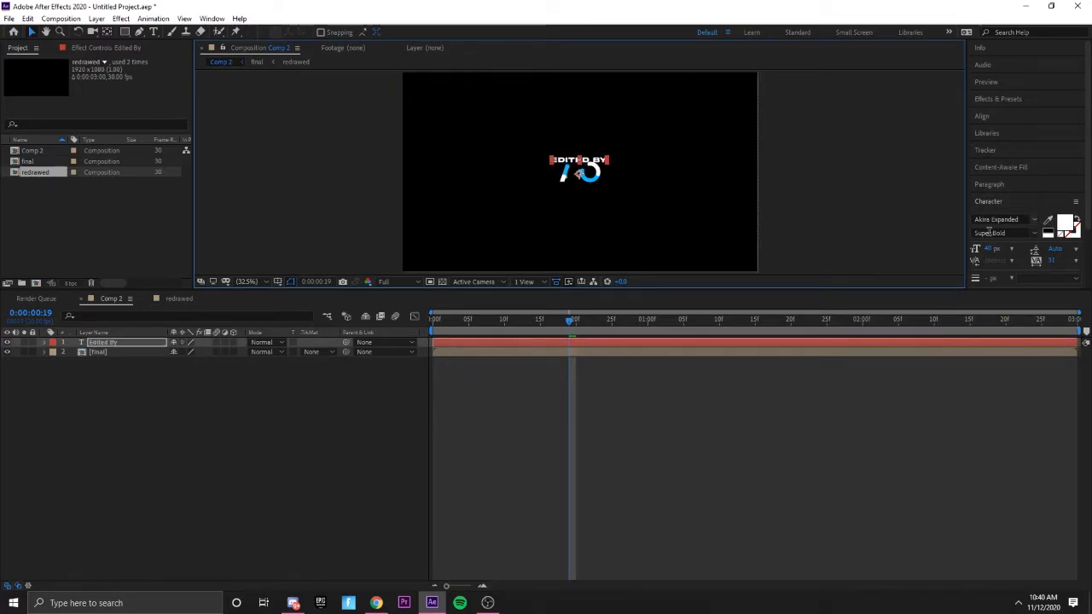
Step: Reduce the Edited By text to 24 px and nudge it horizontally to centre it over the AO letters
drag(991, 248, 981, 248)
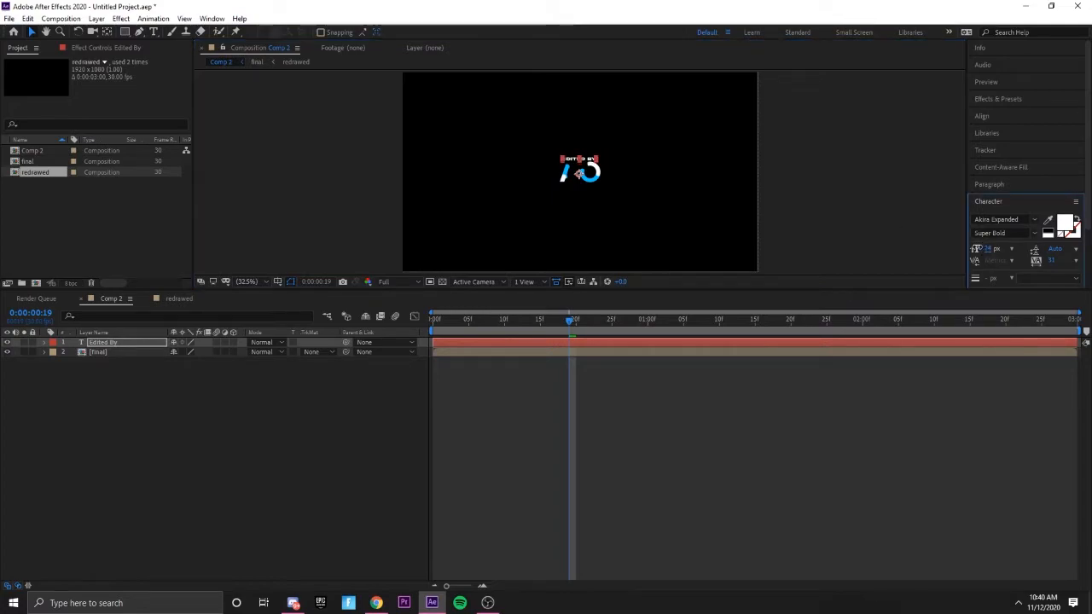
click(247, 282)
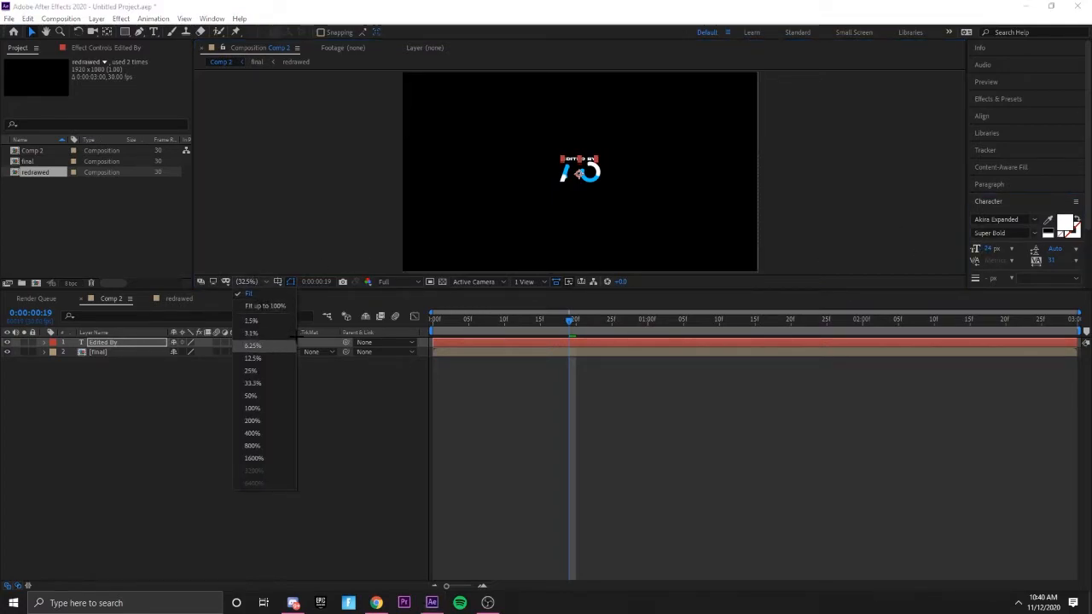
click(256, 347)
scroll(578, 174, up, 3)
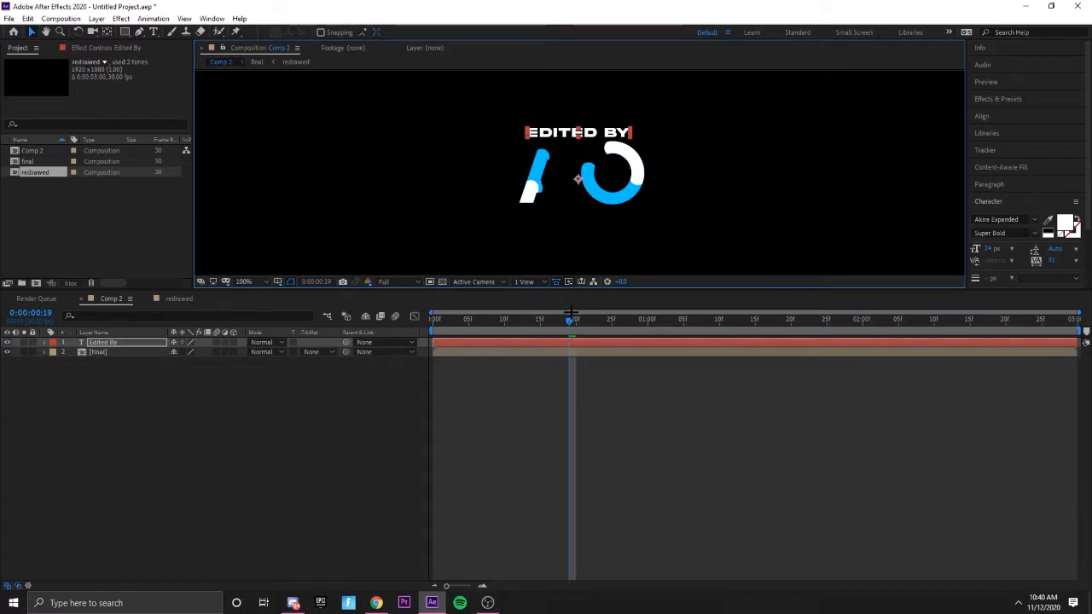
key(space)
key(space)
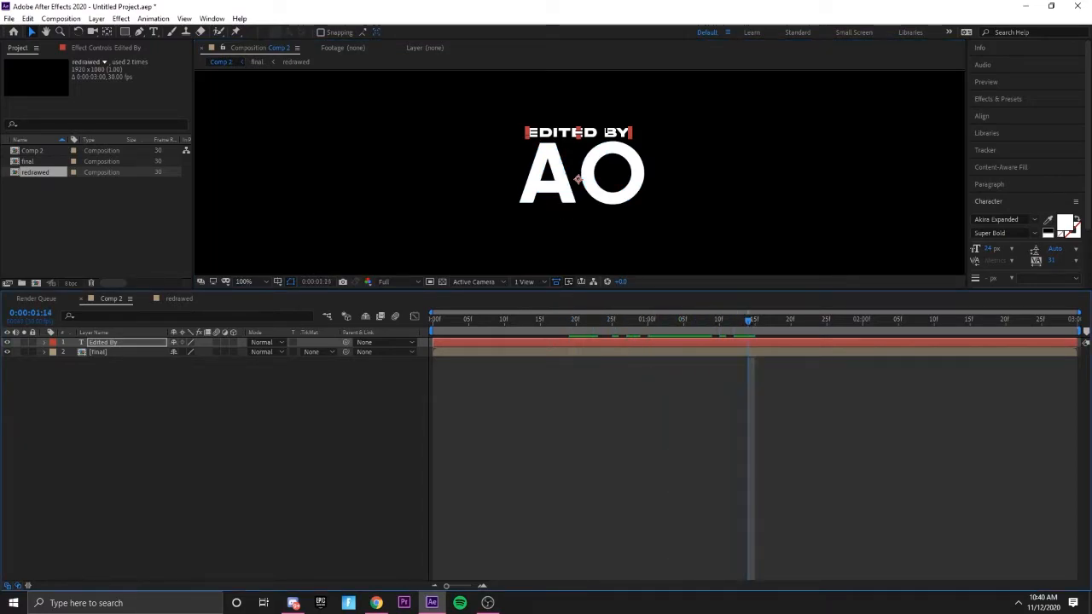
drag(578, 179, 584, 179)
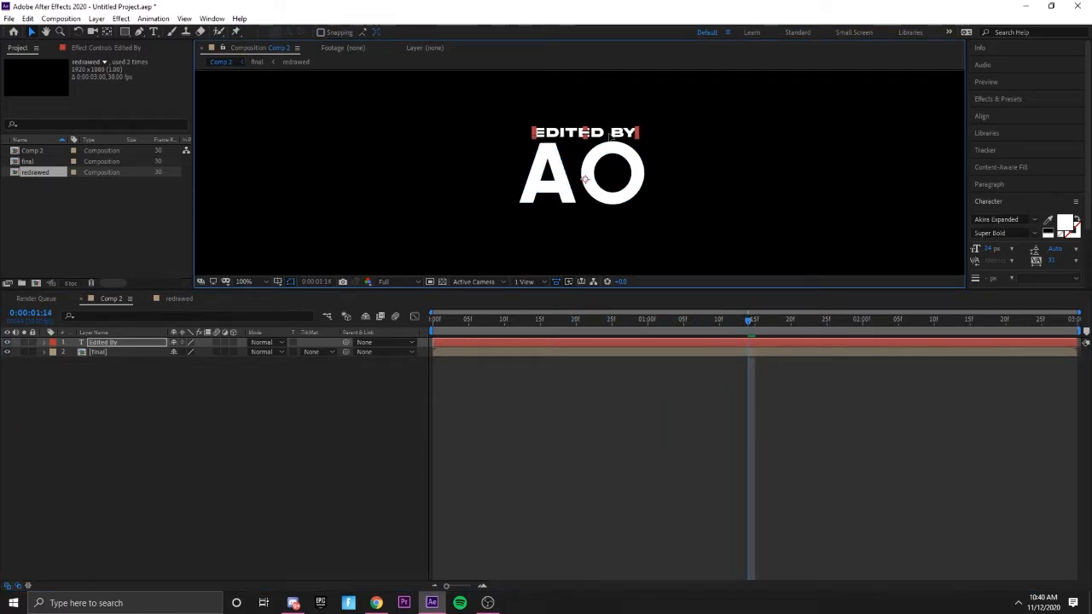
key(space)
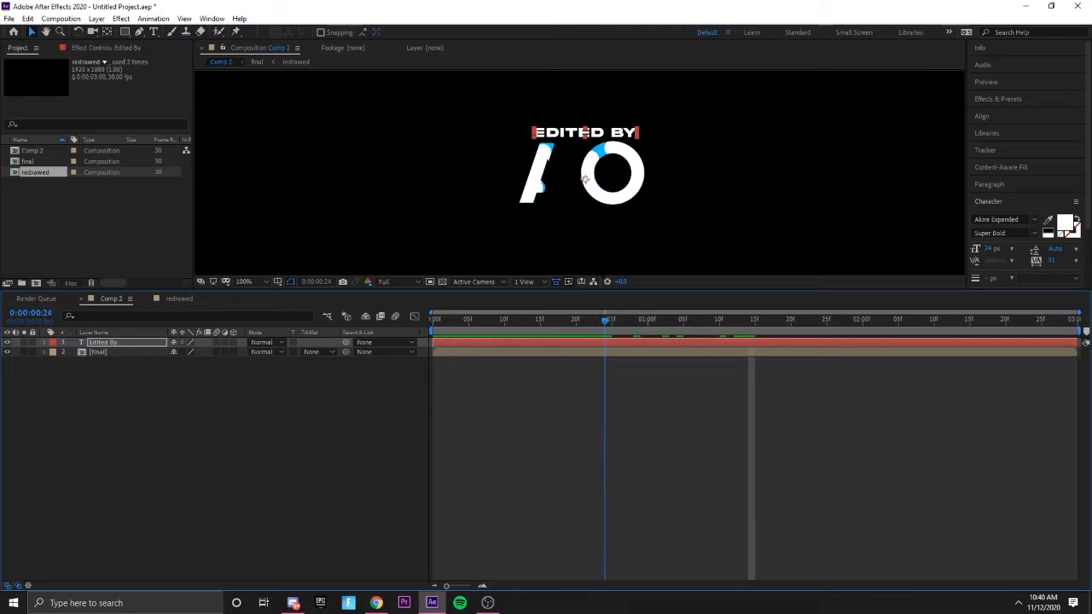
key(space)
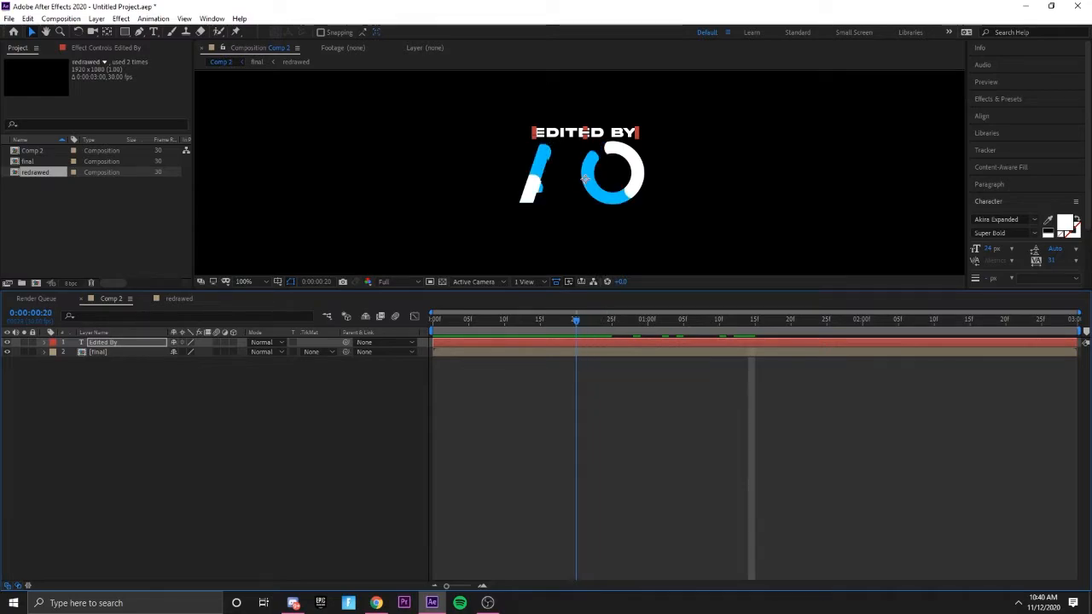
Step: Add Scale and Opacity keyframes at 100% to the Edited By layer and place them at 0:00:00:12
double_click(134, 342)
double_click(114, 341)
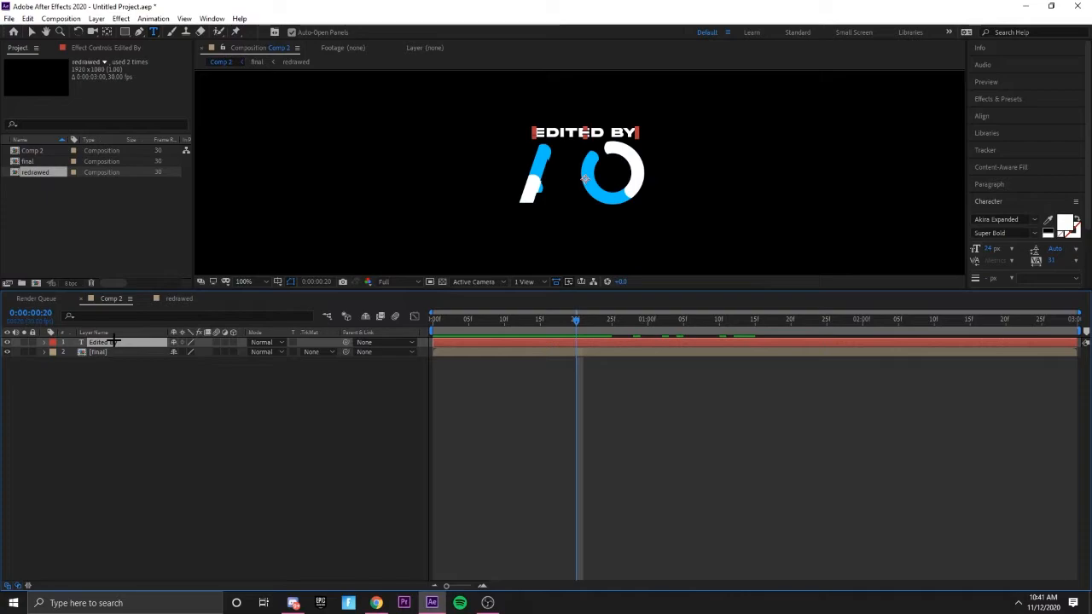
key(s)
click(74, 351)
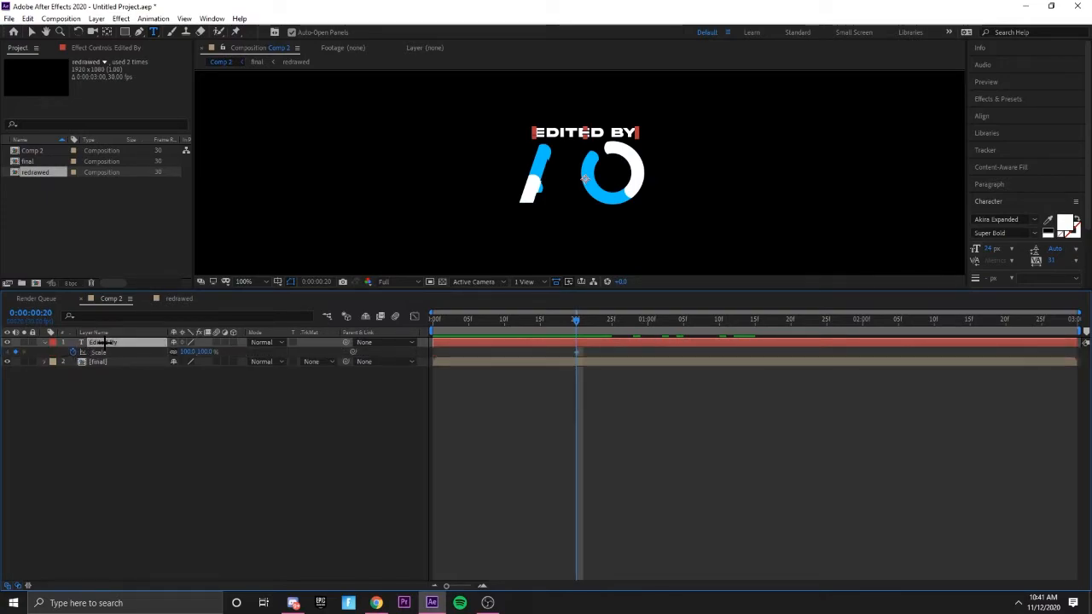
key(t)
click(74, 351)
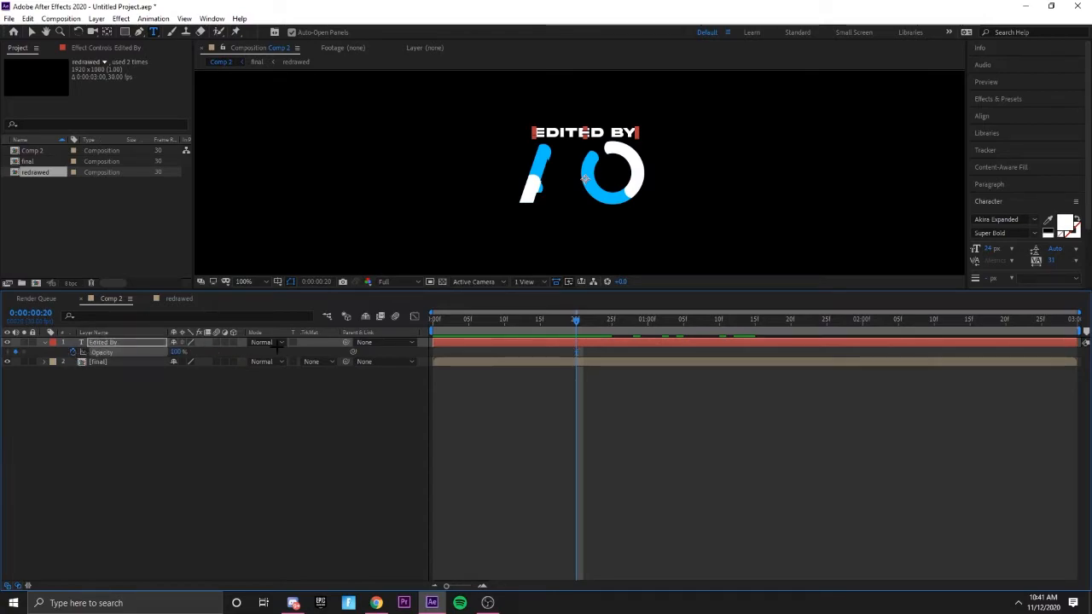
key(u)
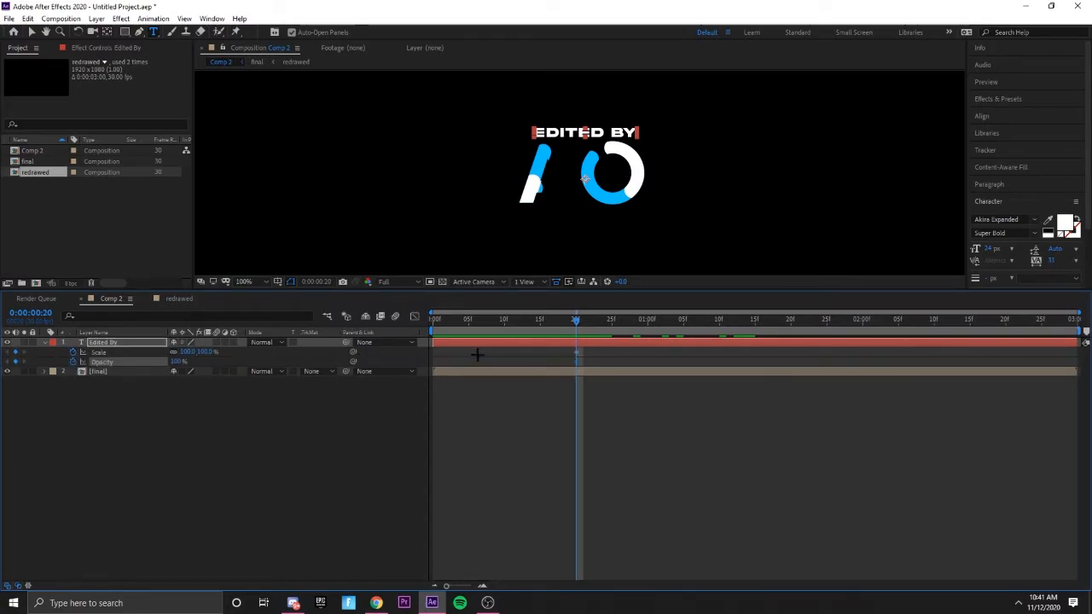
drag(577, 320, 519, 318)
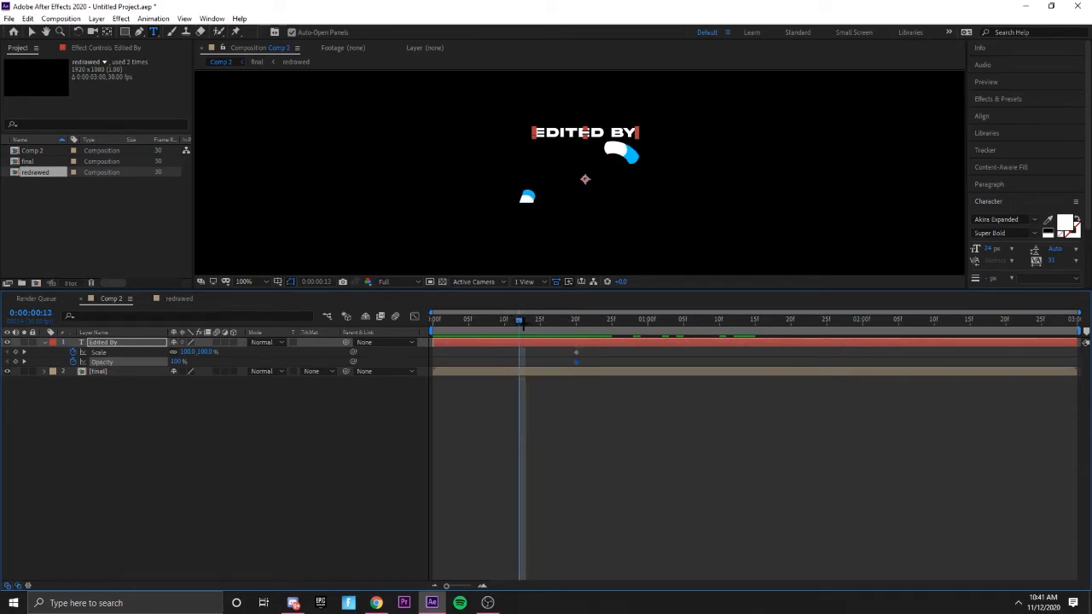
drag(575, 352, 521, 358)
Step: At 0:00:00:00, add Edited By keyframes with Opacity 0% and Scale 0%, and play back the animation
drag(519, 320, 434, 319)
click(15, 362)
click(15, 353)
click(175, 361)
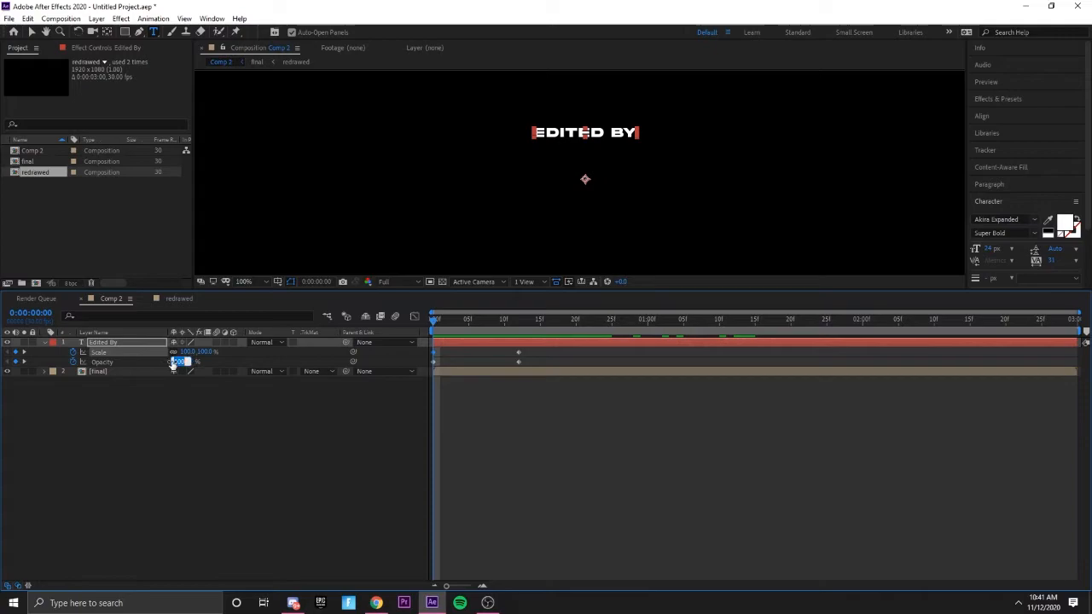
text(0)
key(Return)
click(207, 350)
text(0)
key(Return)
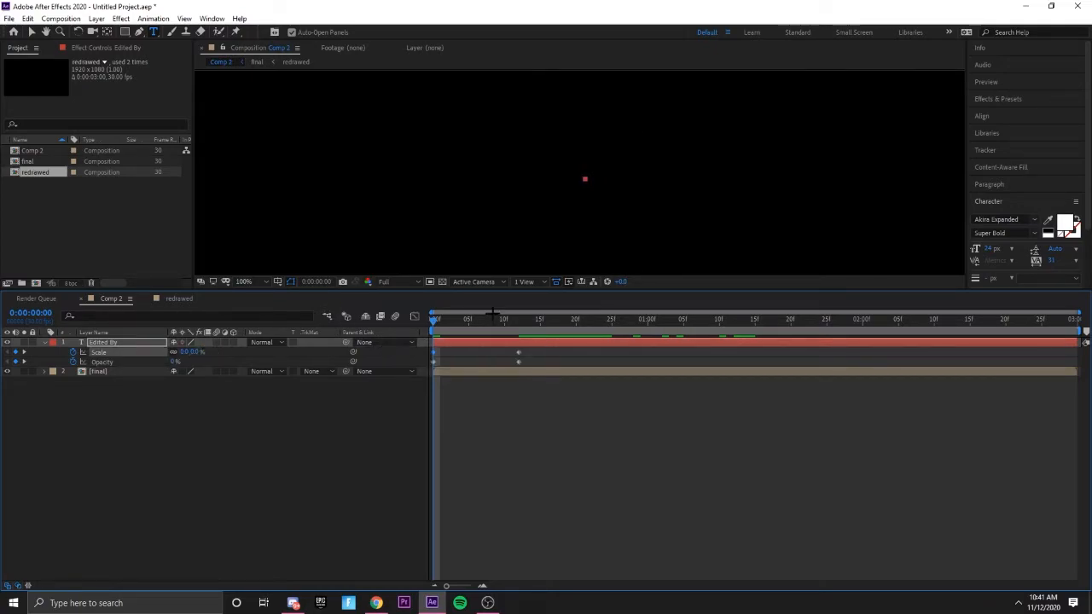
scroll(543, 195, down, 4)
scroll(543, 195, up, 1)
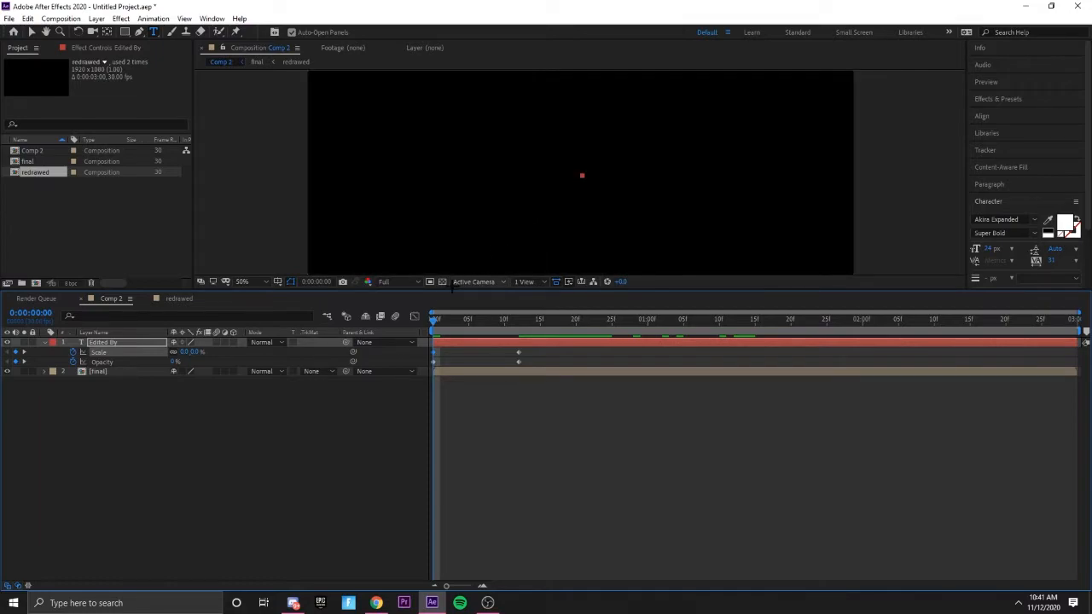
drag(433, 317, 531, 324)
key(space)
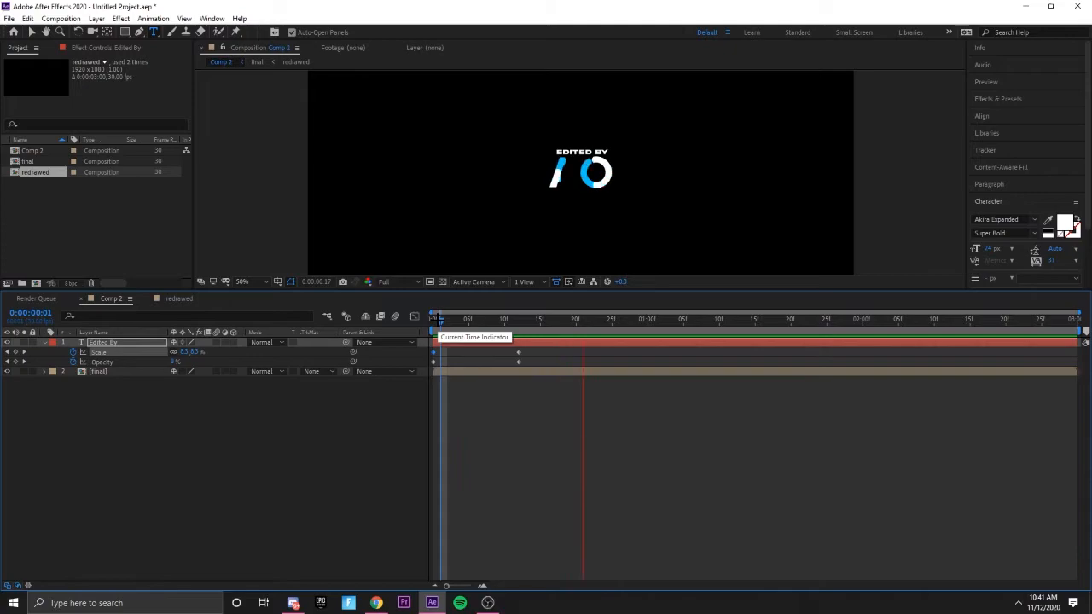
Step: Ease the Edited By Scale and Opacity keyframes and shape the Scale speed graph to peak sharply at 0:00:00:12
drag(551, 367, 424, 347)
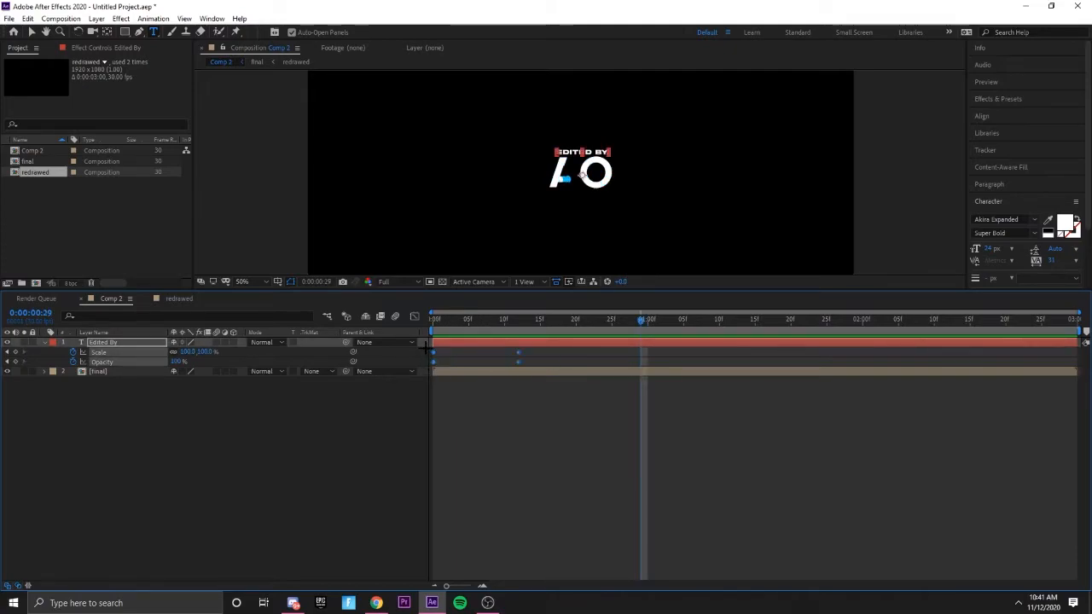
drag(539, 356, 411, 353)
click(415, 317)
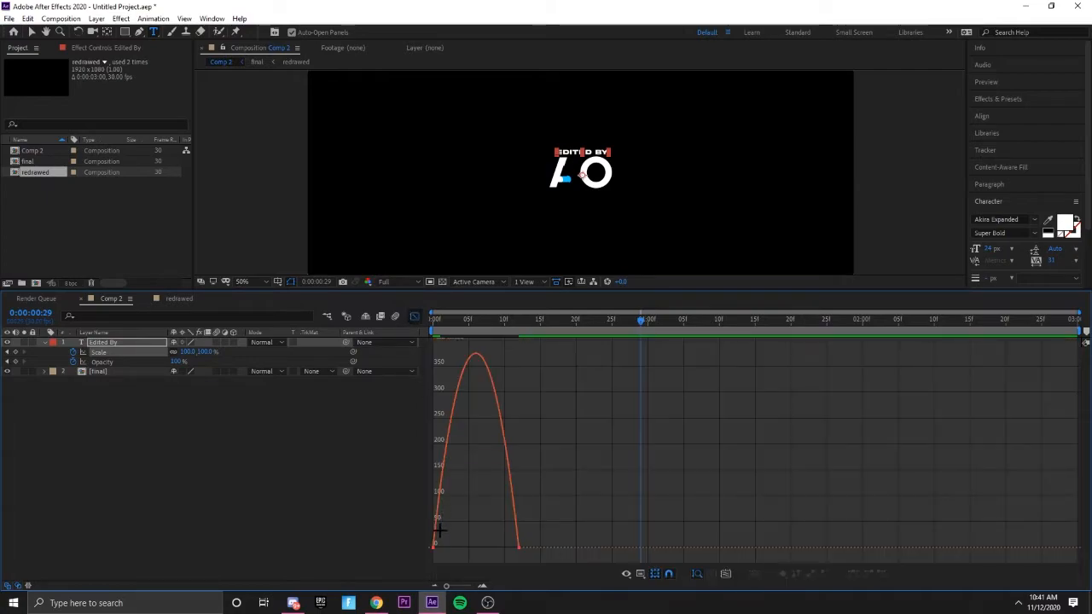
drag(435, 550, 505, 552)
mouse_move(520, 547)
mouse_down()
mouse_move(487, 547)
mouse_move(513, 549)
mouse_up()
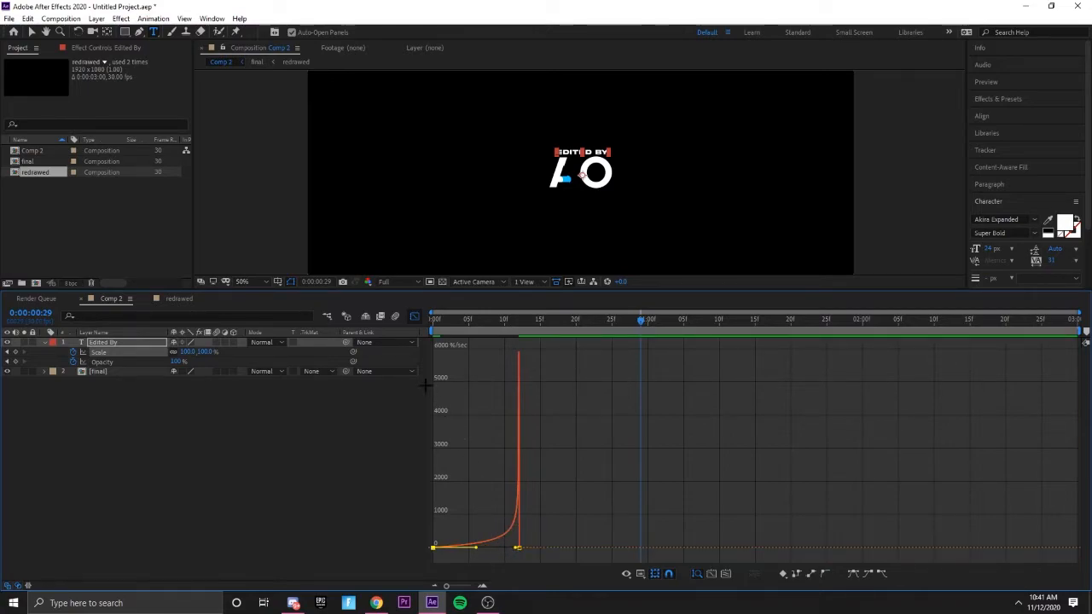
click(414, 316)
Step: Shape the Opacity speed graph of Edited By to peak sharply at its end keyframe and preview the animation
drag(536, 355, 409, 368)
click(414, 316)
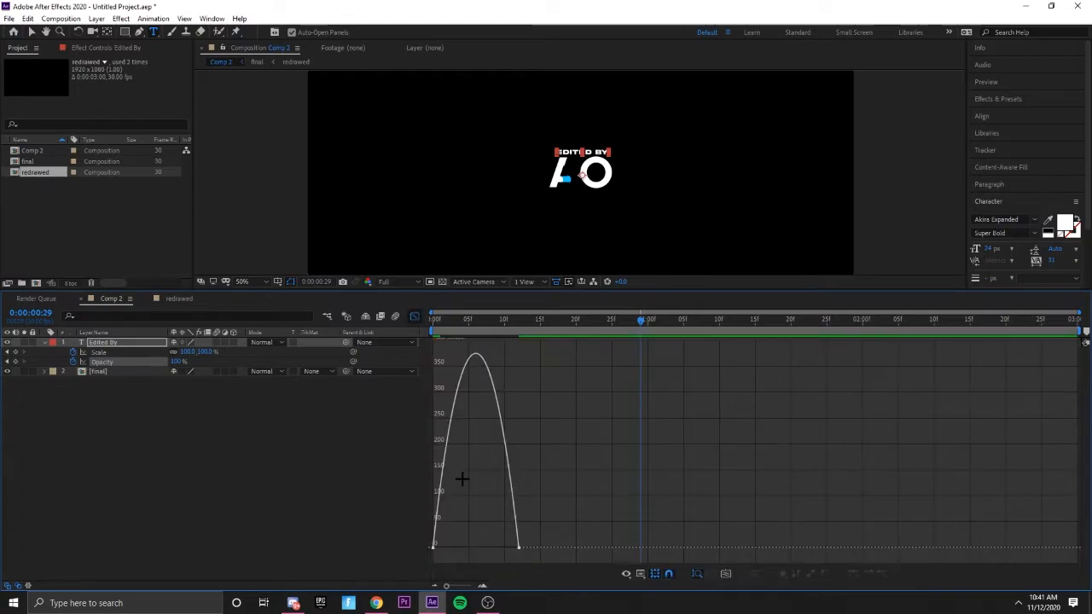
click(434, 546)
drag(449, 550, 495, 546)
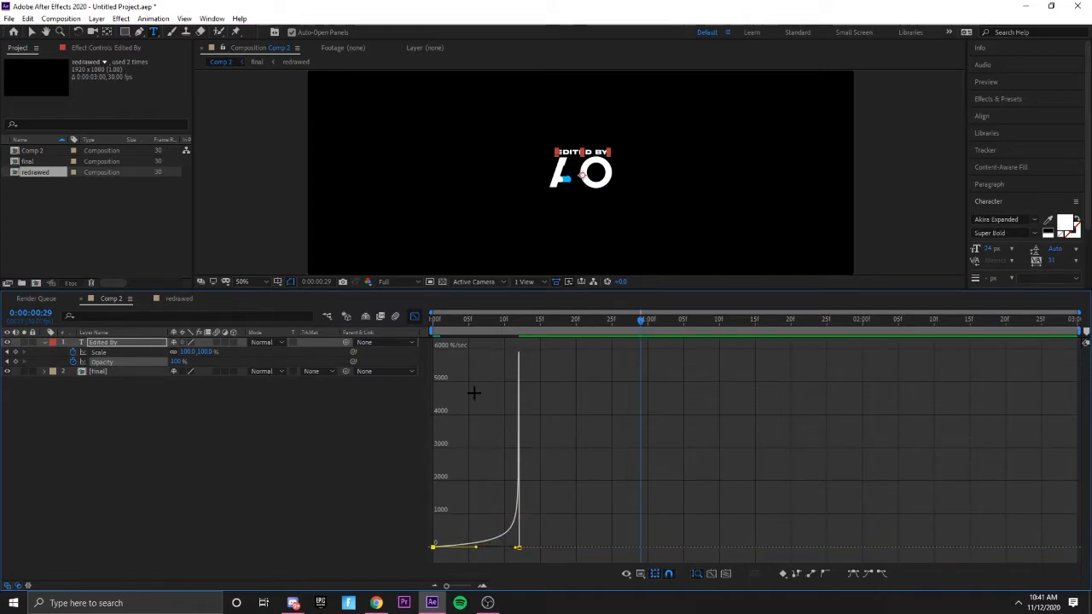
click(414, 315)
key(space)
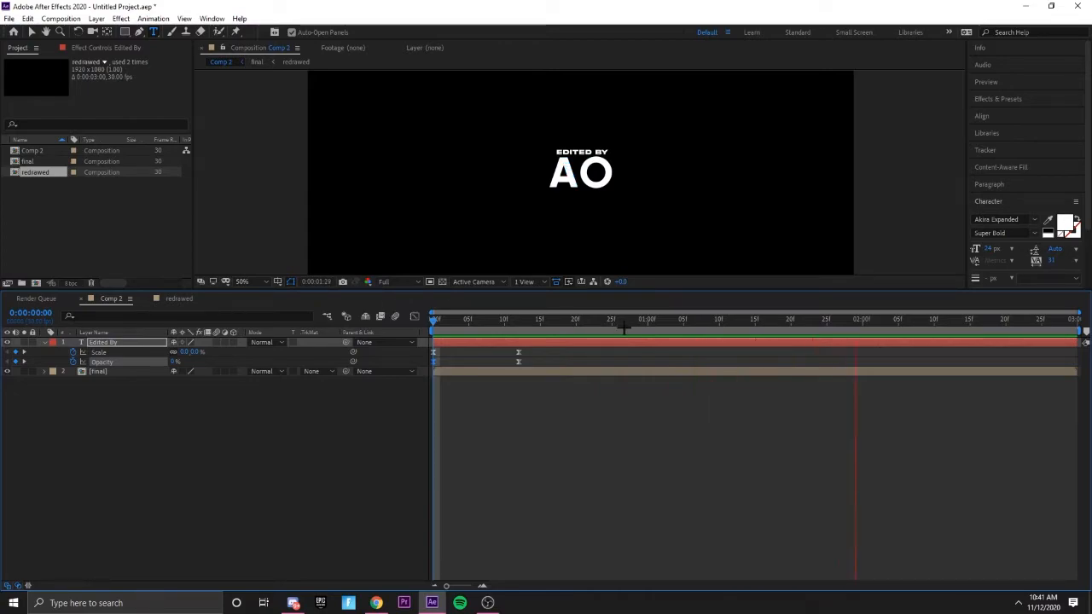
key(space)
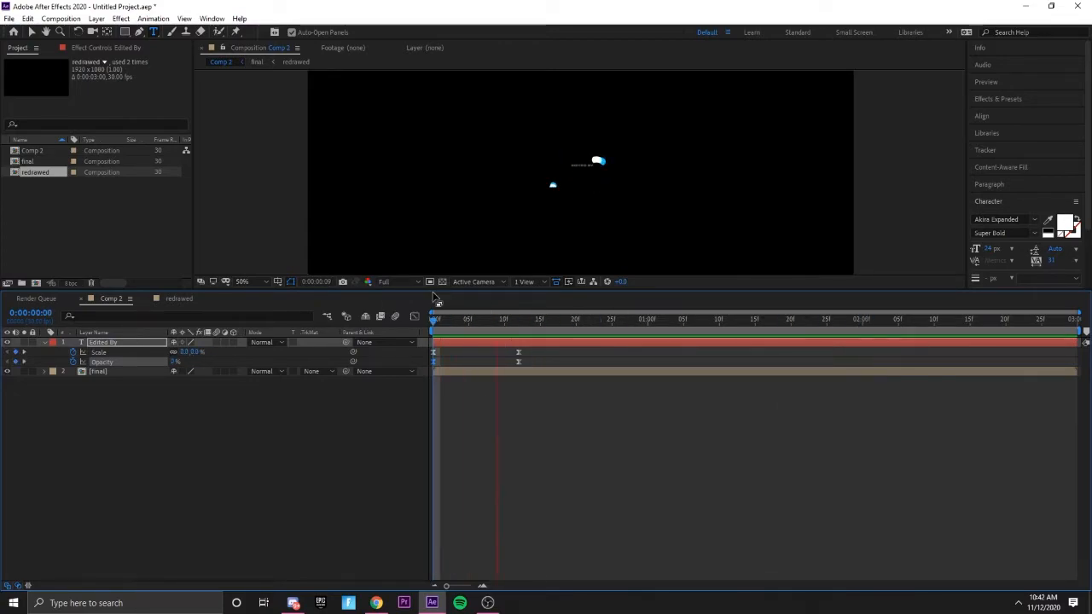
key(space)
Step: Soften the ends of the Edited By Opacity and Scale speed graphs so both peak shortly before 0:00:00:12
click(414, 315)
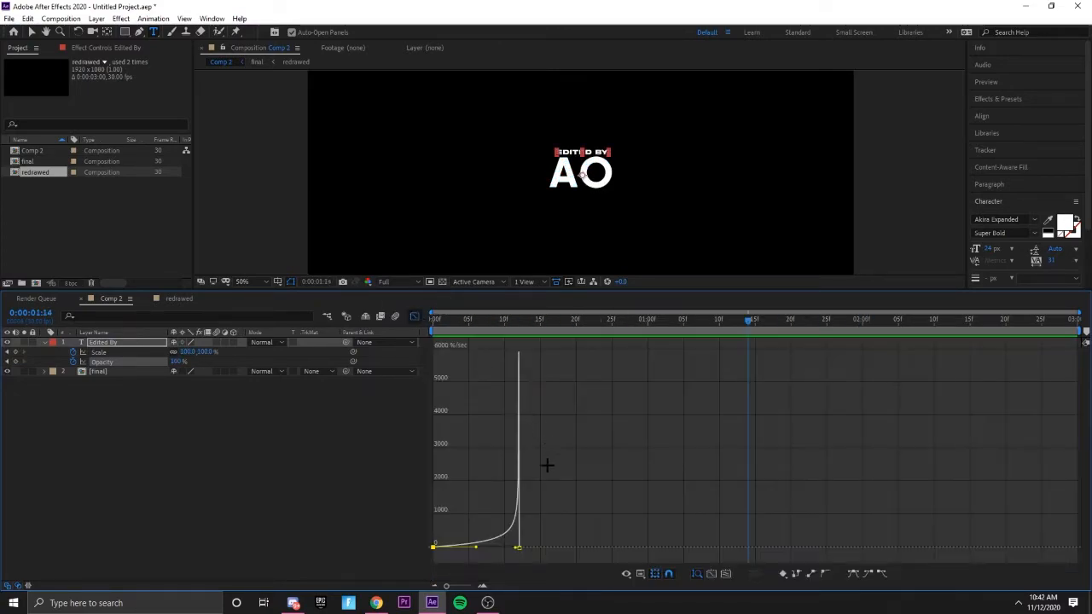
mouse_move(476, 547)
mouse_down()
mouse_move(512, 546)
mouse_move(478, 547)
mouse_up()
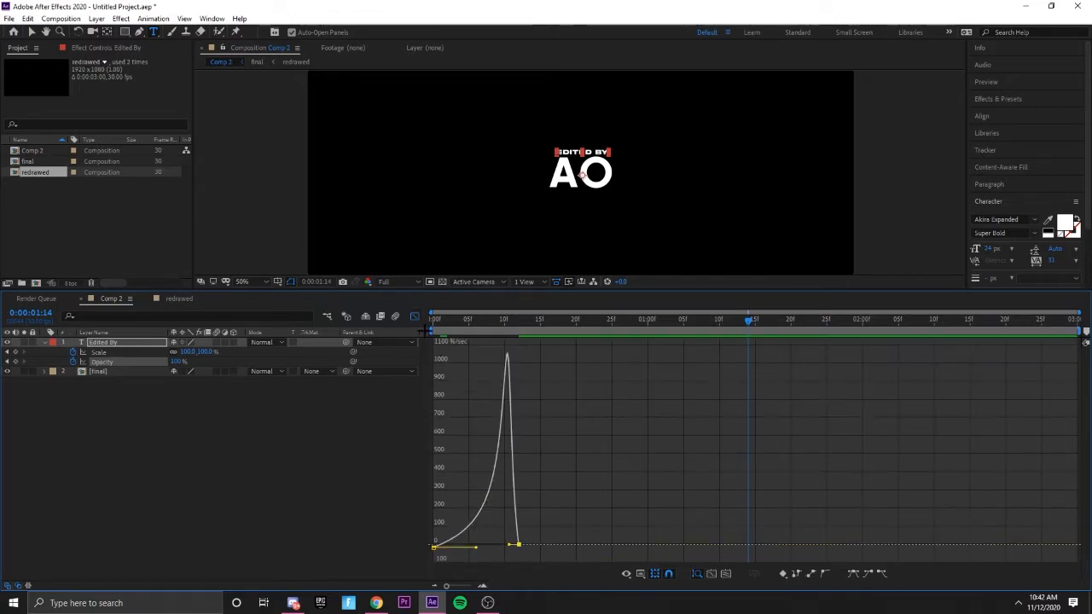
click(414, 316)
click(518, 353)
click(414, 316)
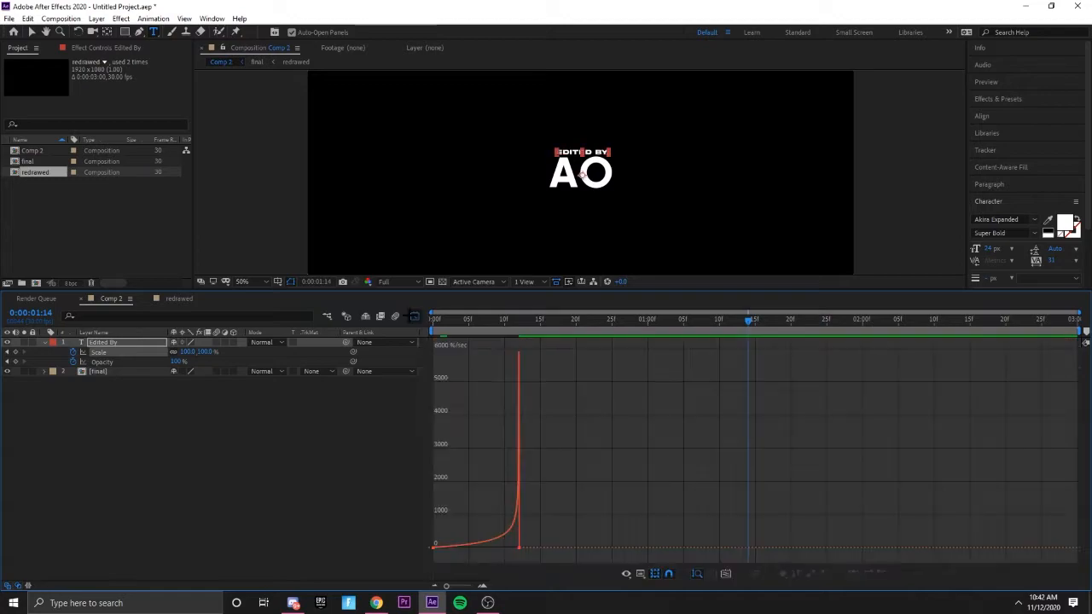
drag(467, 546, 504, 547)
click(415, 315)
key(space)
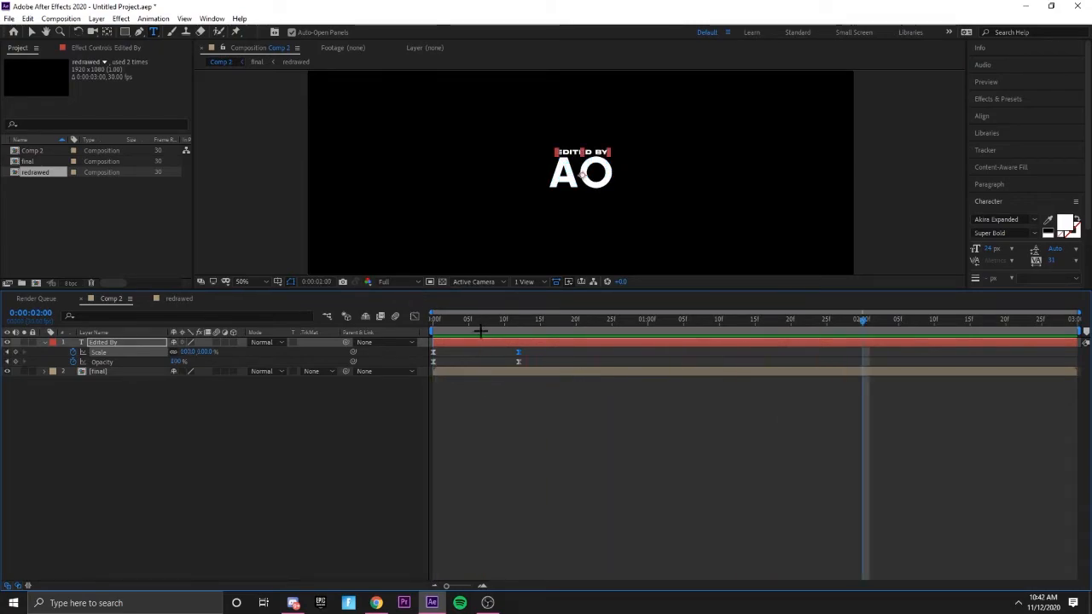
Step: Lengthen the incoming ease of the Edited By Scale end keyframe in the speed graph for a slower finish
click(697, 312)
drag(547, 350, 425, 349)
drag(536, 355, 492, 346)
click(414, 316)
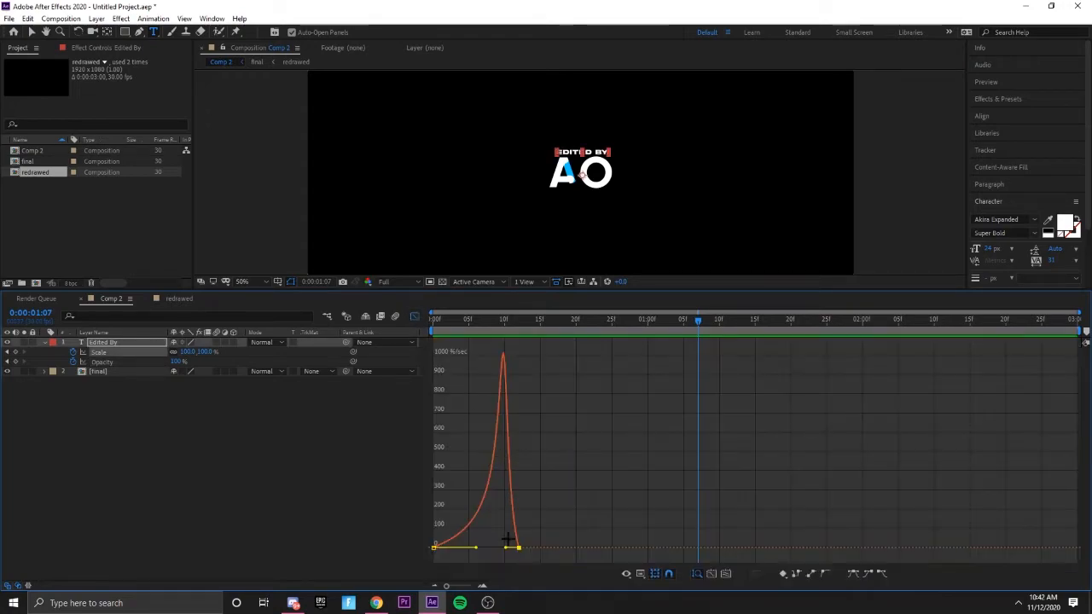
drag(505, 552, 492, 553)
click(414, 317)
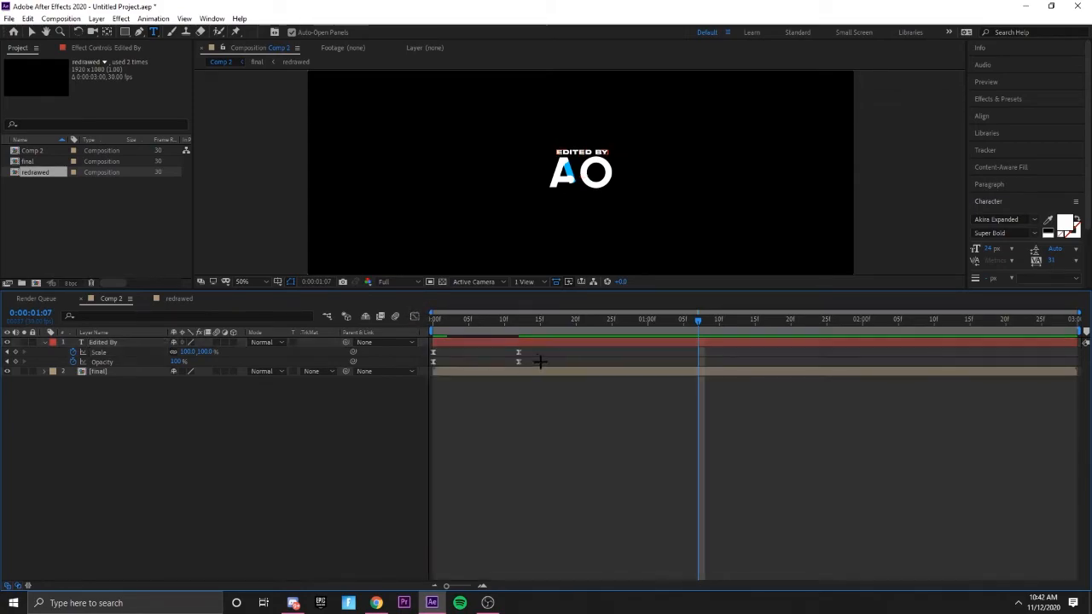
Step: Lengthen the incoming ease of the Edited By Opacity end keyframe so its speed peaks around frame 8
click(413, 316)
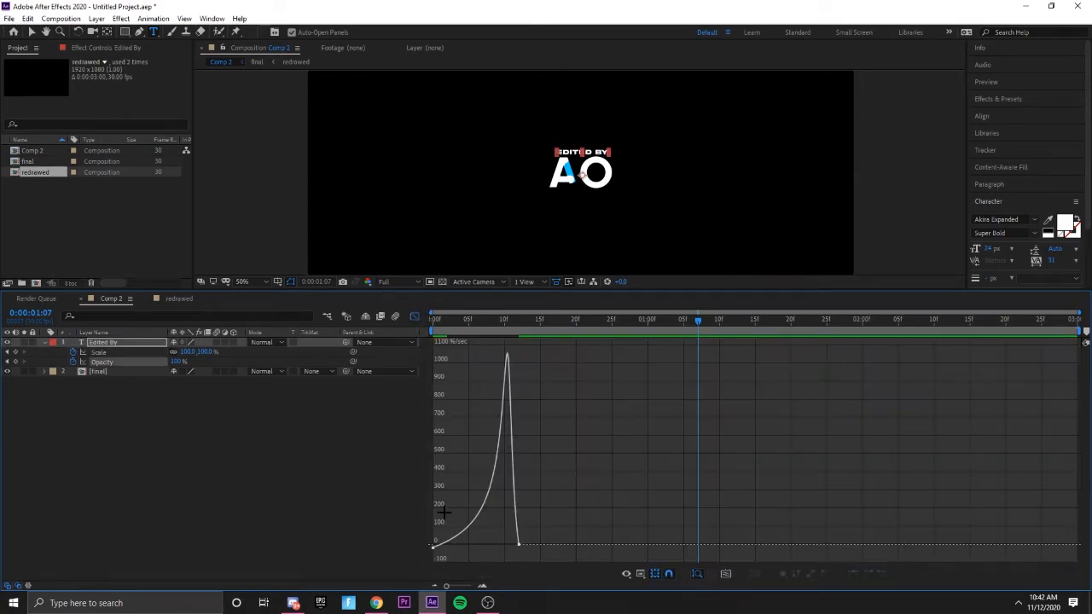
click(505, 543)
click(515, 546)
drag(508, 545, 485, 546)
click(472, 546)
click(449, 544)
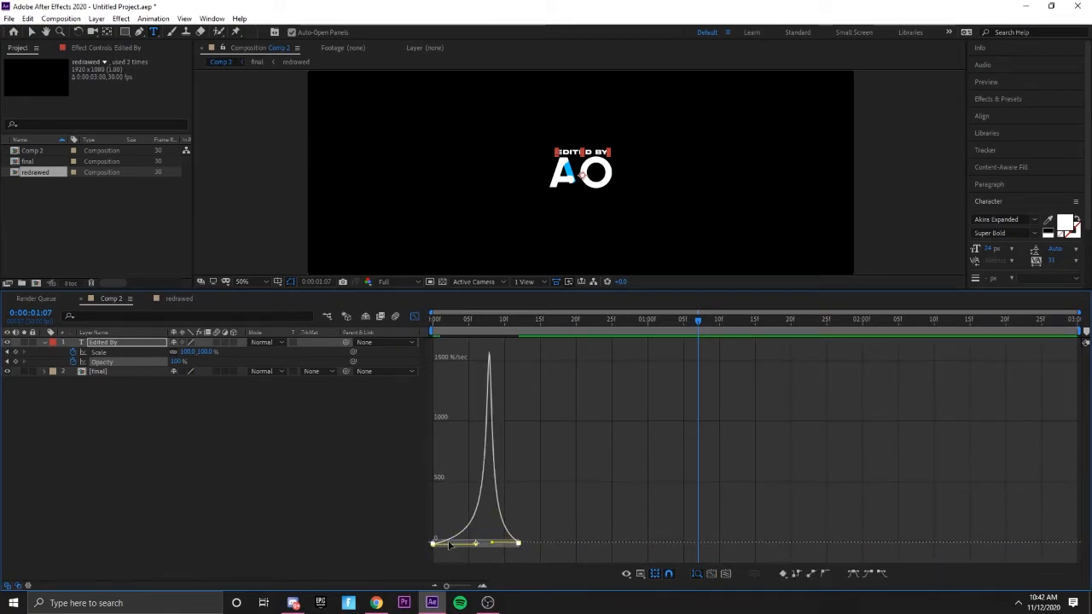
Step: Shorten the Opacity start keyframe's outgoing ease to a peak of about 1000 %/sec and play back the caption animation
click(475, 548)
click(446, 543)
drag(435, 547, 434, 543)
click(476, 543)
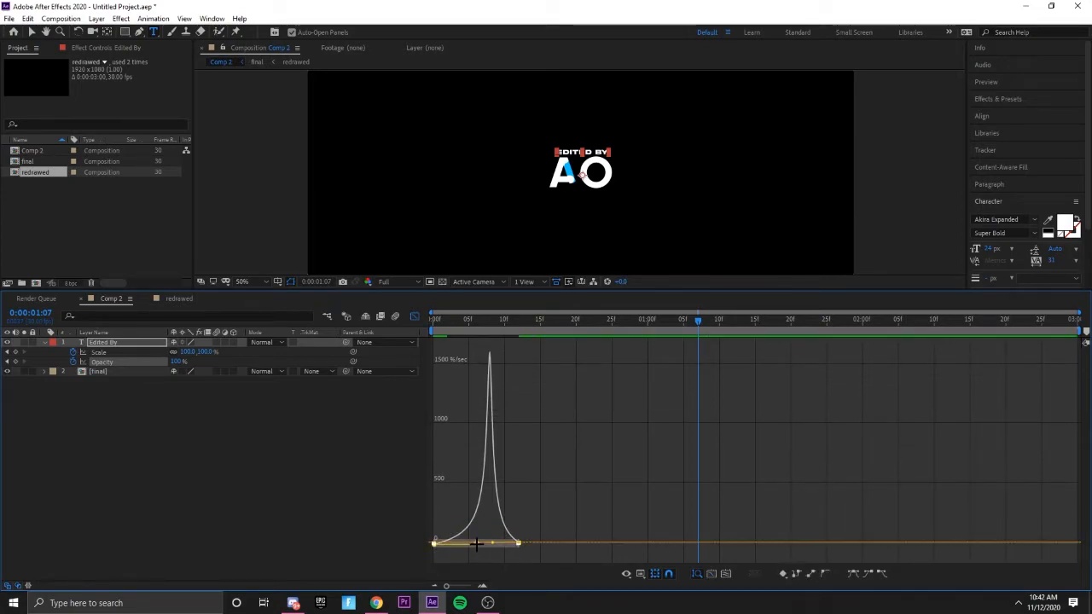
drag(476, 541, 473, 541)
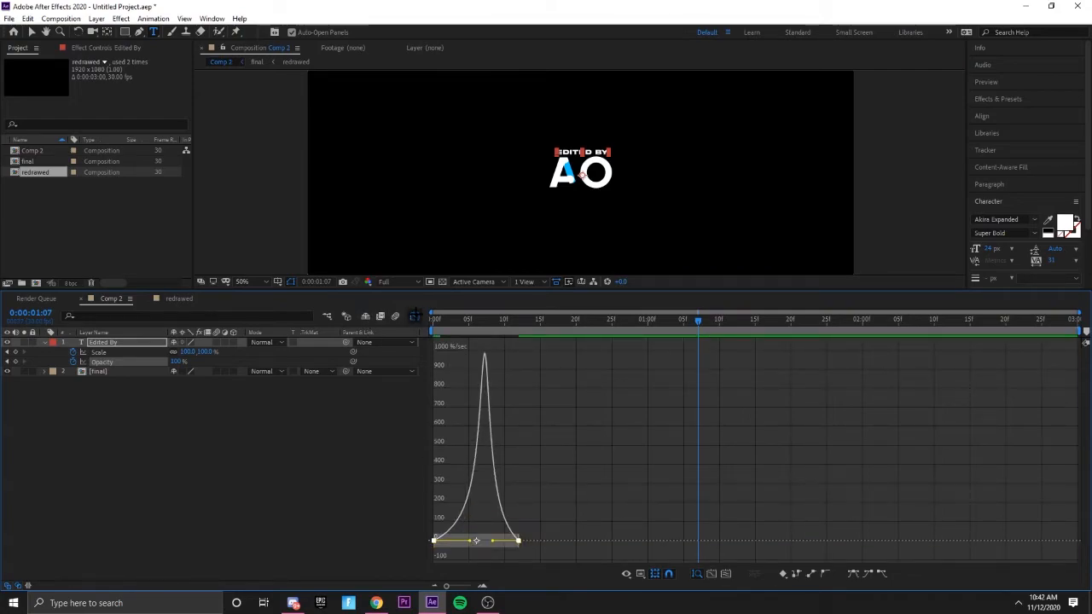
click(414, 315)
key(space)
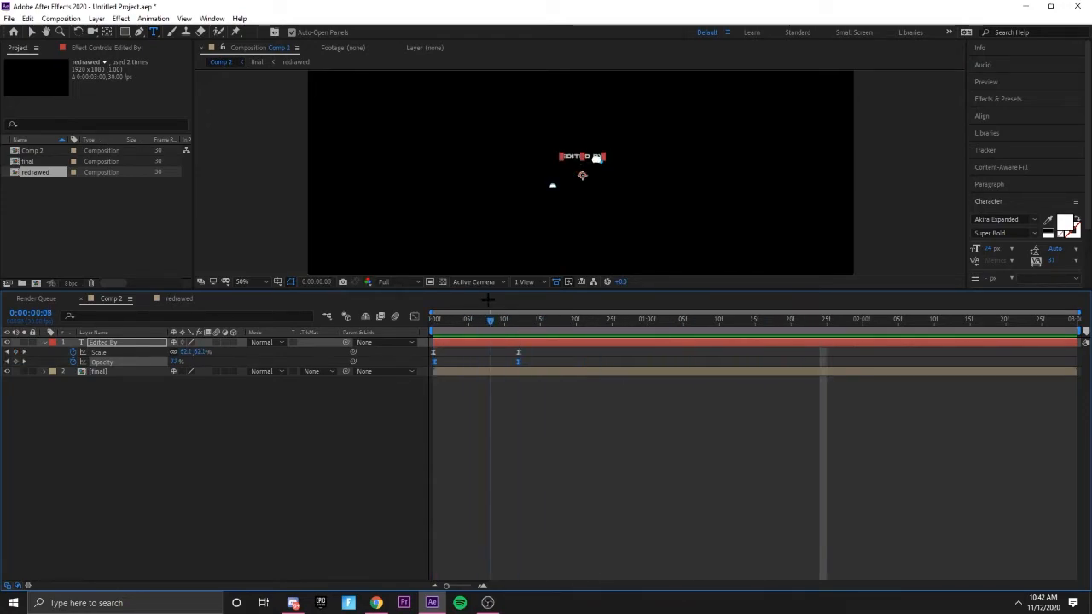
click(161, 439)
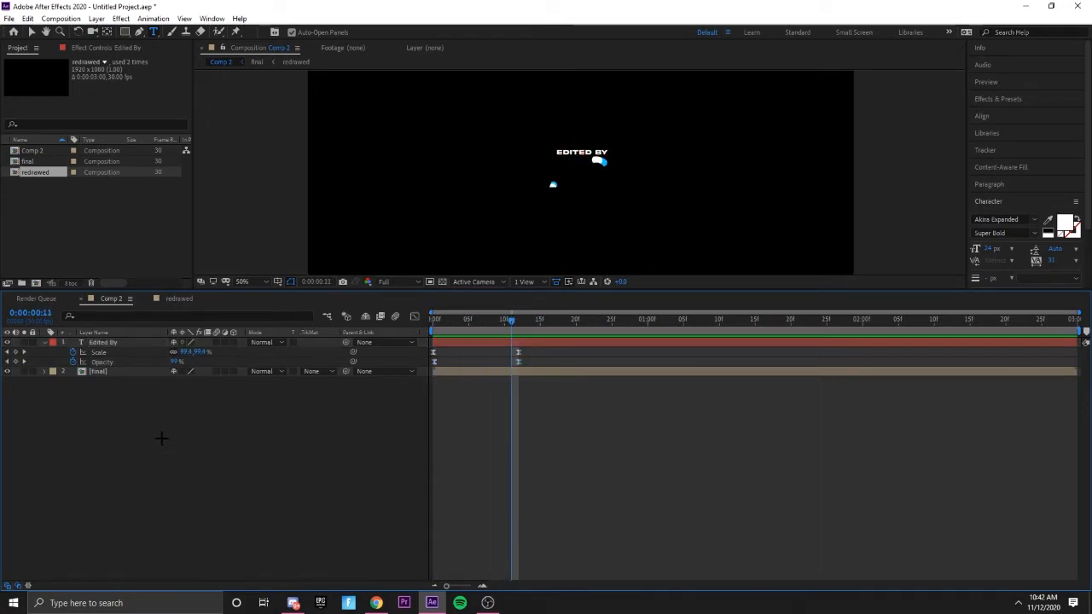
Step: Reveal the Edited By layer's text properties and add an Anchor Point text animator to it
click(134, 342)
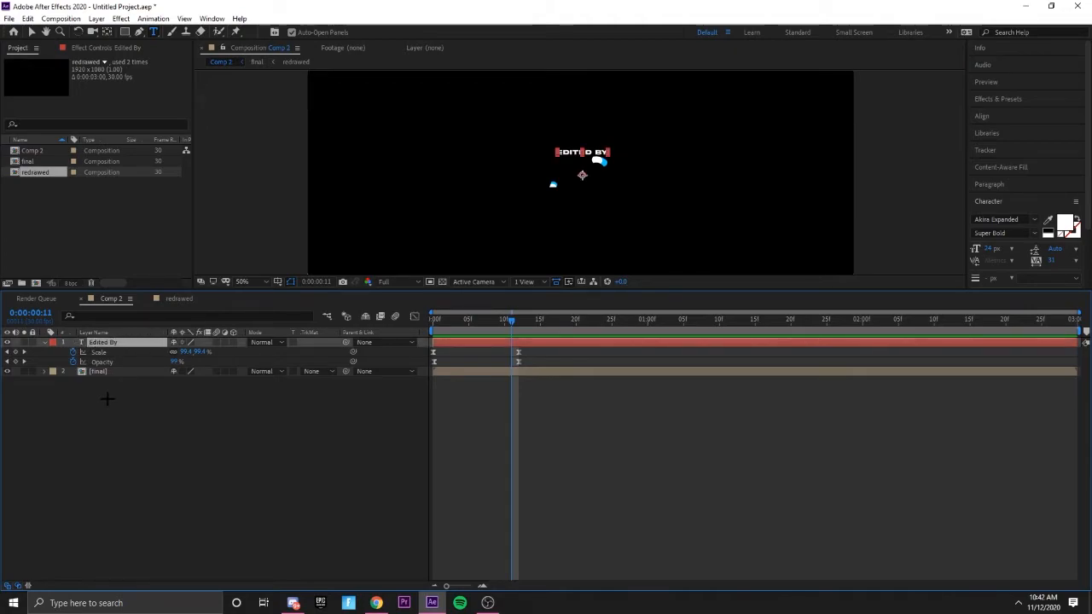
key(u)
key(u)
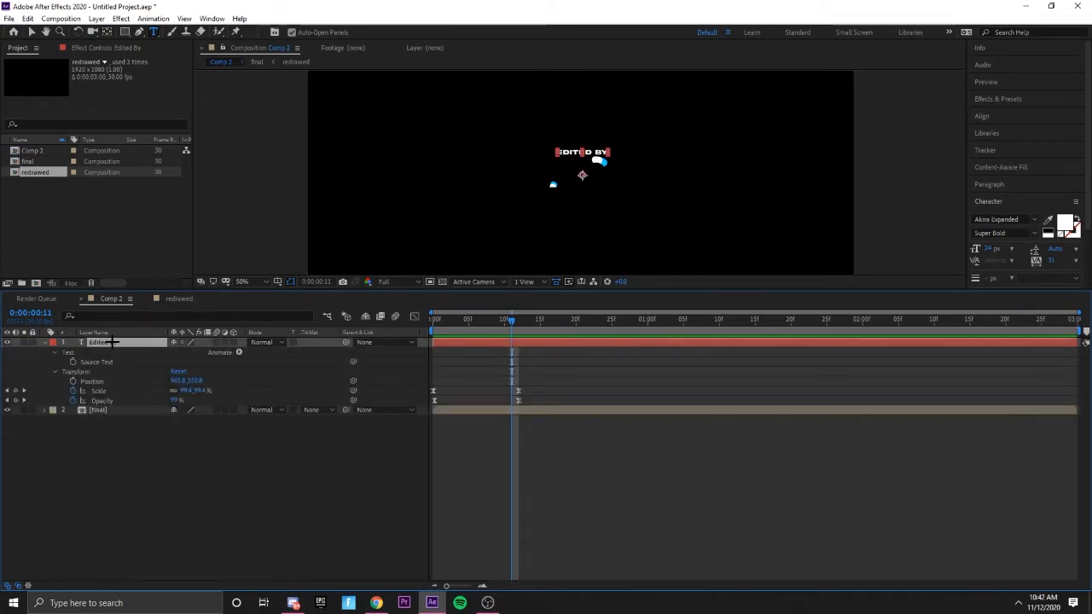
click(47, 342)
click(44, 342)
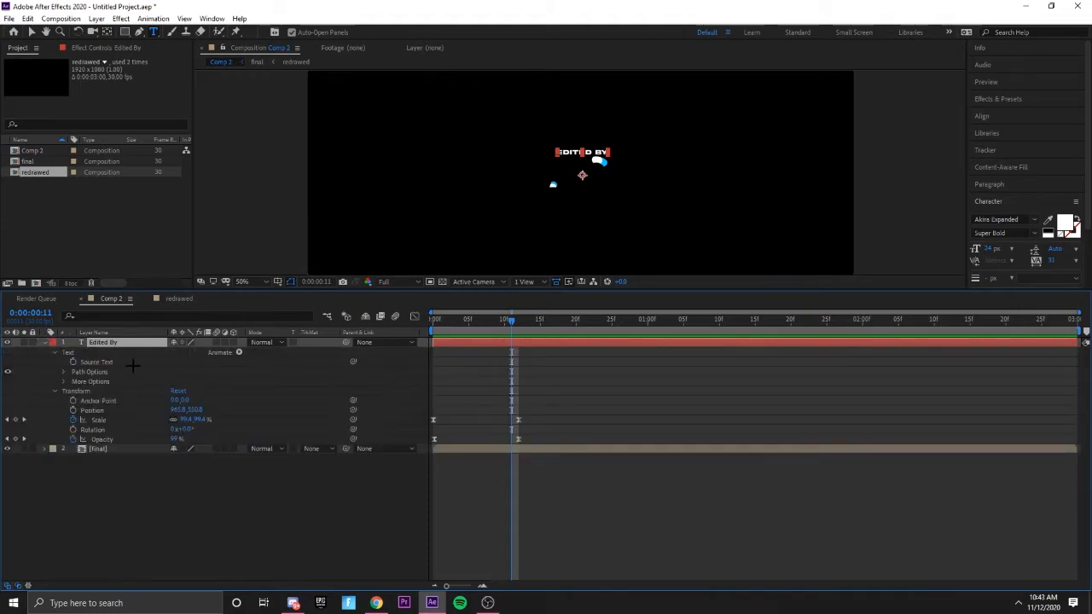
click(240, 352)
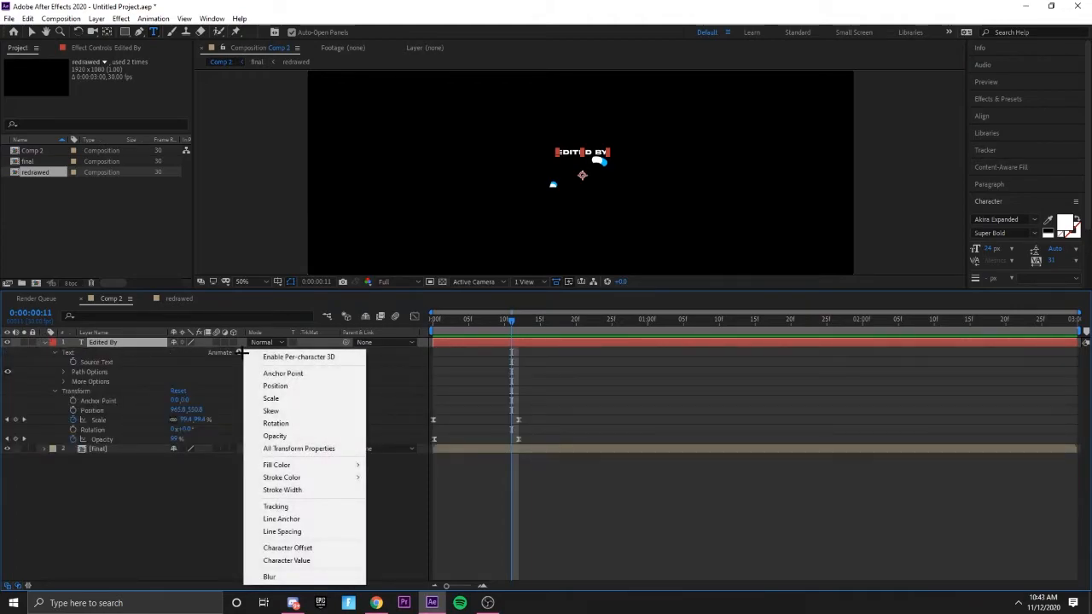
click(282, 373)
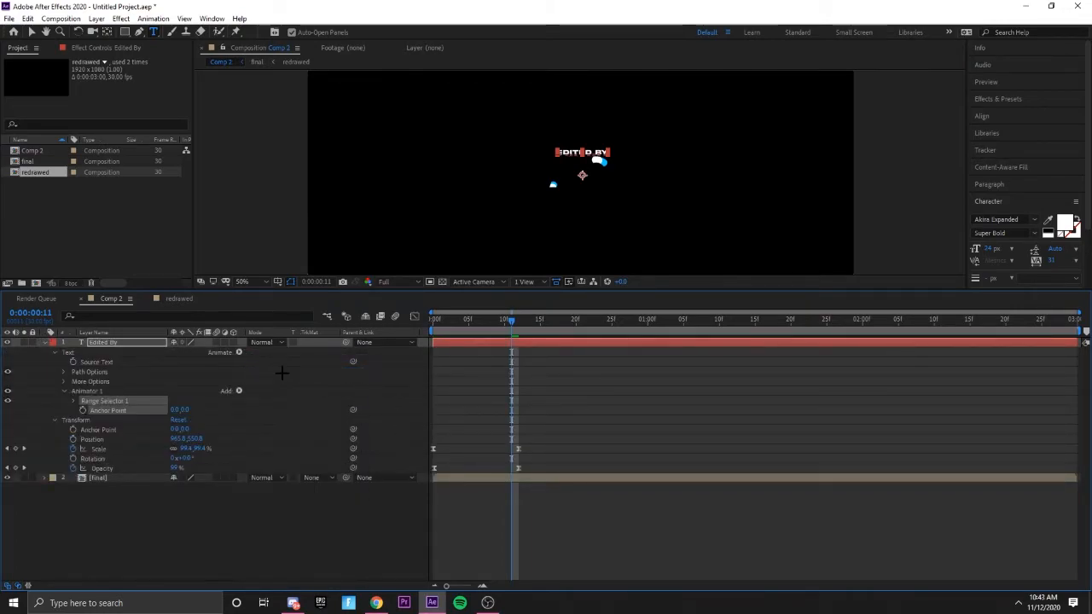
Step: Add the Tracking property to Animator 1 on the Edited By layer
click(236, 390)
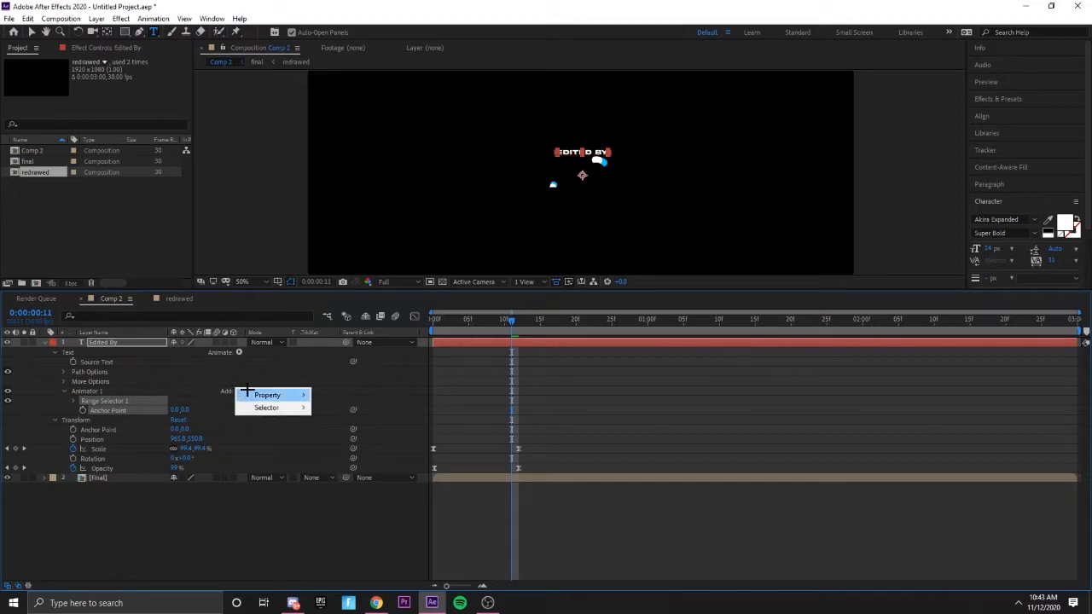
mouse_move(263, 395)
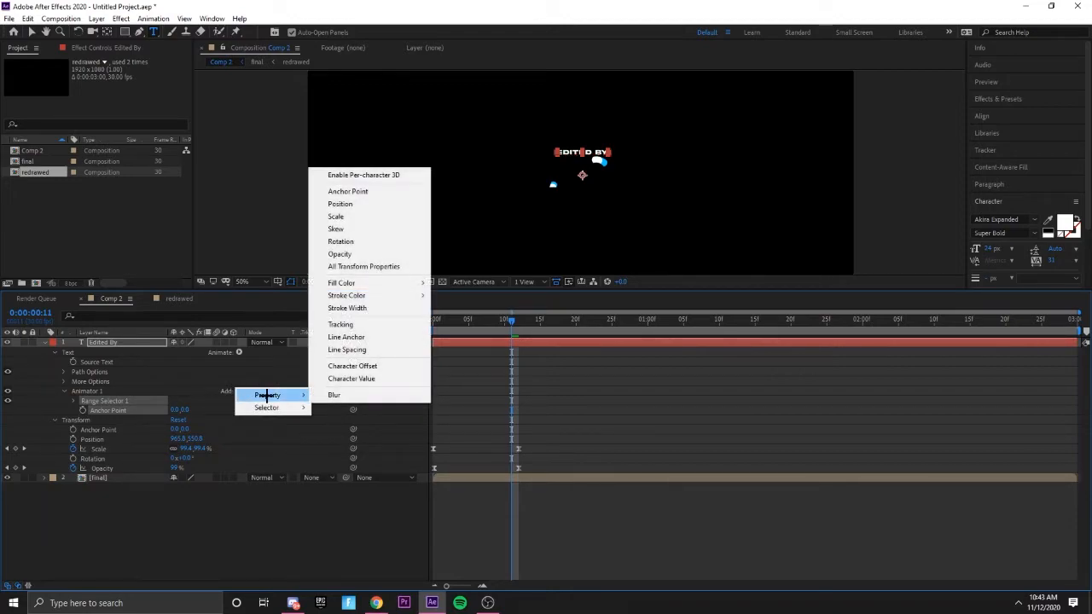
click(341, 324)
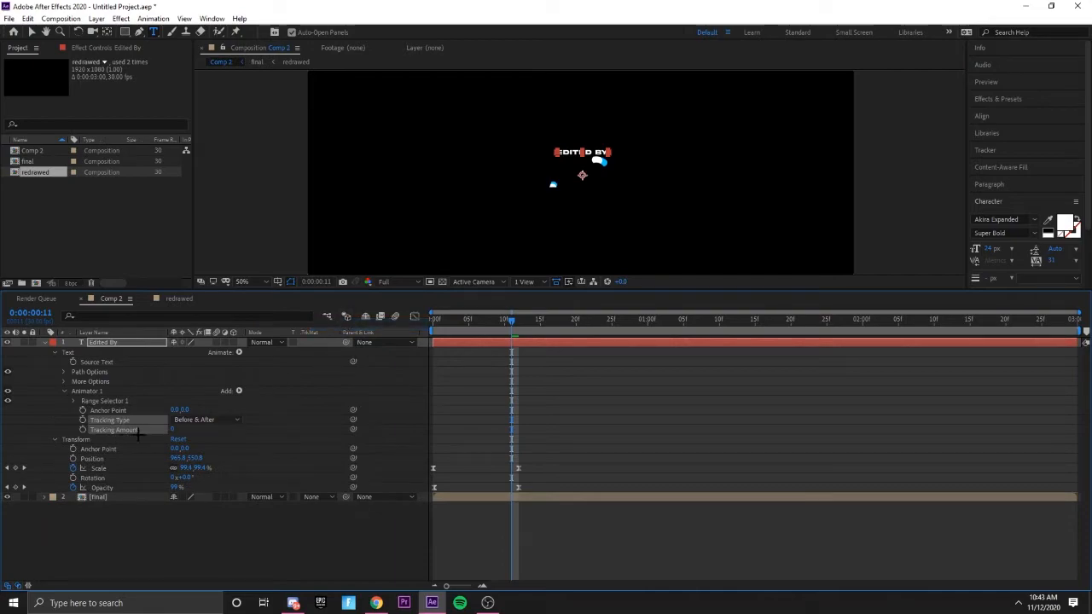
Step: Keyframe the Edited By Tracking Amount at 0 at 0:00:00:10 and again at the composition start
key(F2)
mouse_move(510, 323)
mouse_down()
mouse_move(482, 322)
mouse_move(504, 322)
mouse_up()
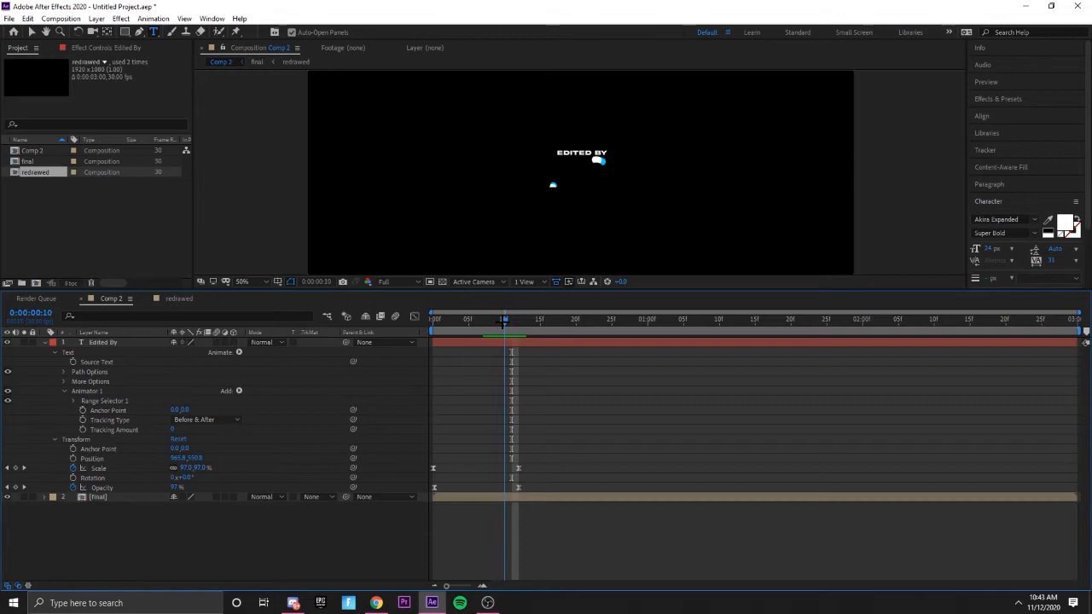
click(84, 430)
key(Home)
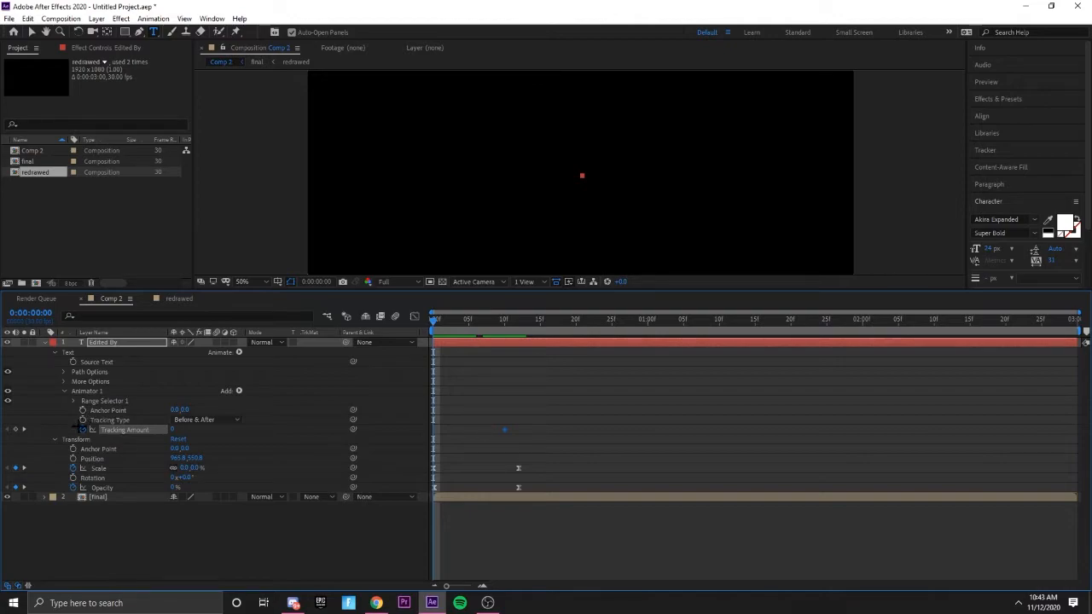
mouse_move(464, 320)
mouse_down()
mouse_move(517, 316)
mouse_move(483, 321)
mouse_up()
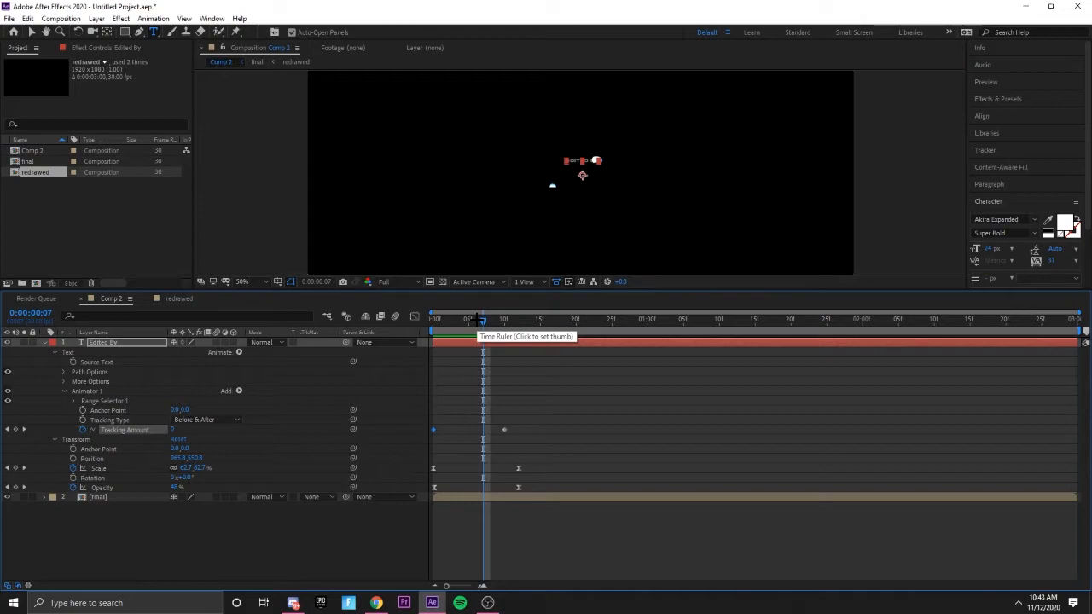
Step: Try negative Tracking Amount values on the 0:00:00:10 keyframe, play back the caption, and restore the value to 0
drag(480, 318, 504, 319)
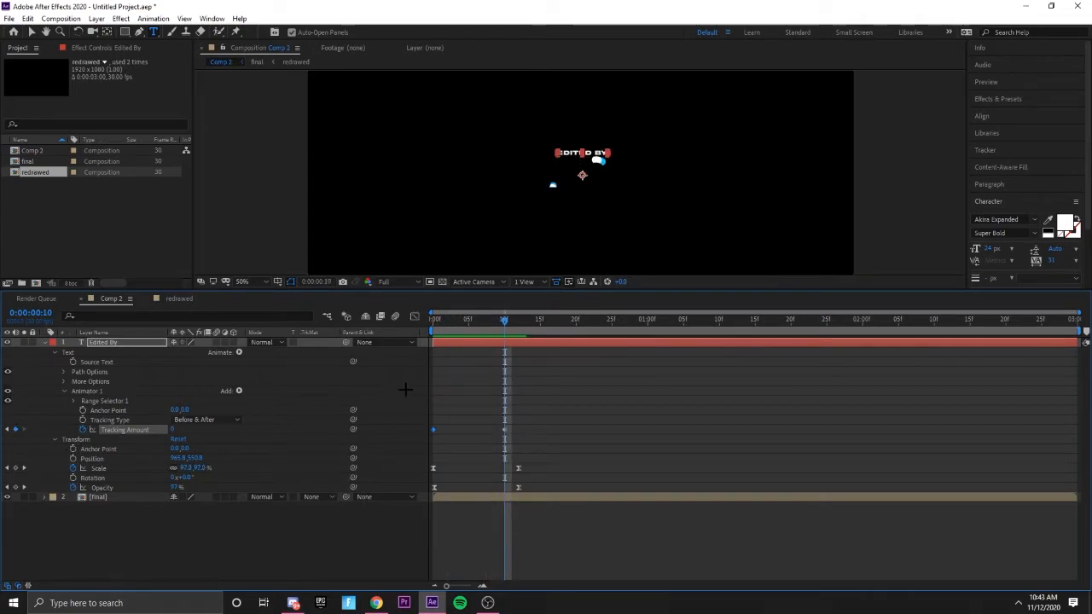
drag(173, 429, 164, 429)
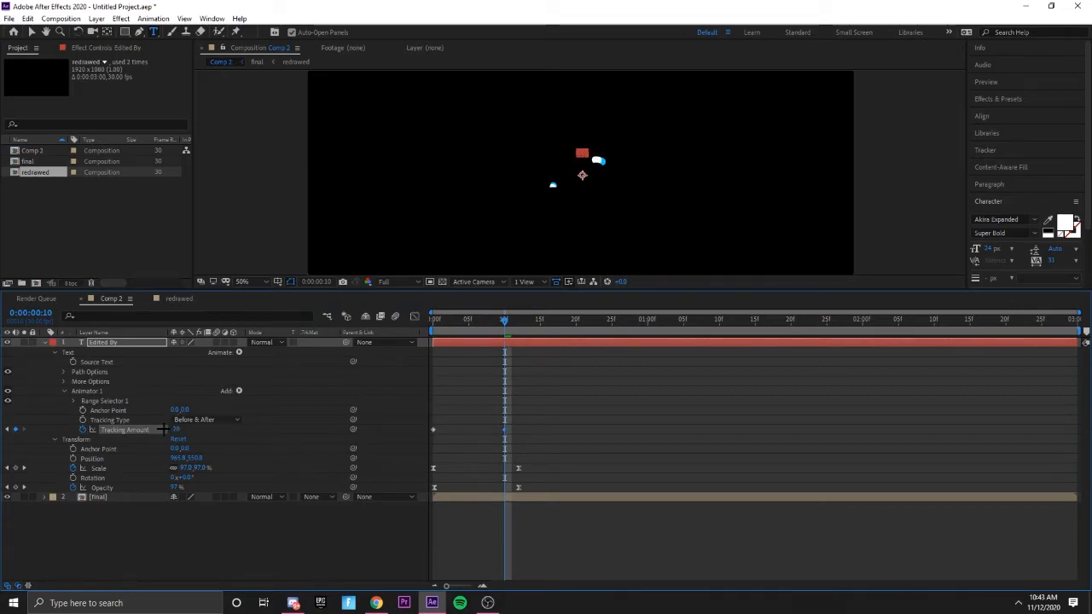
key(space)
drag(647, 319, 504, 334)
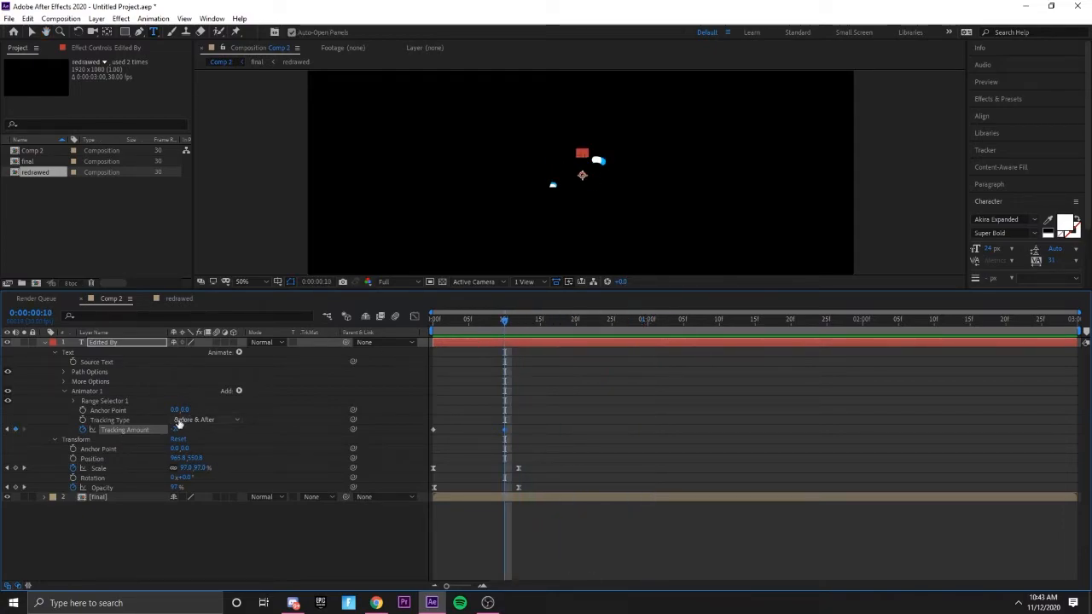
text(0)
key(Return)
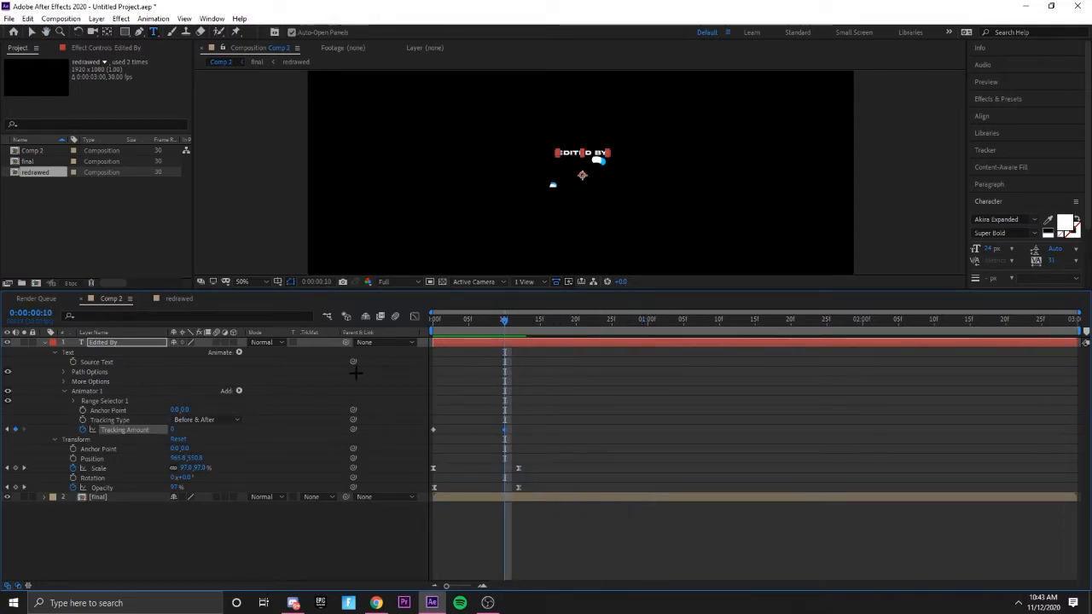
drag(504, 319, 434, 319)
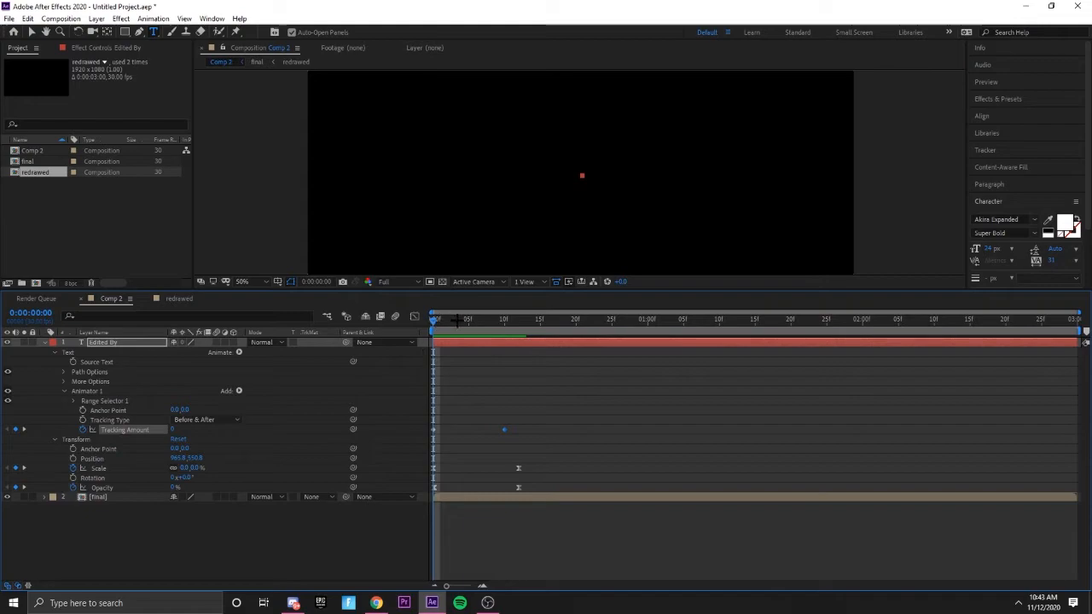
drag(450, 319, 504, 319)
drag(170, 429, 162, 429)
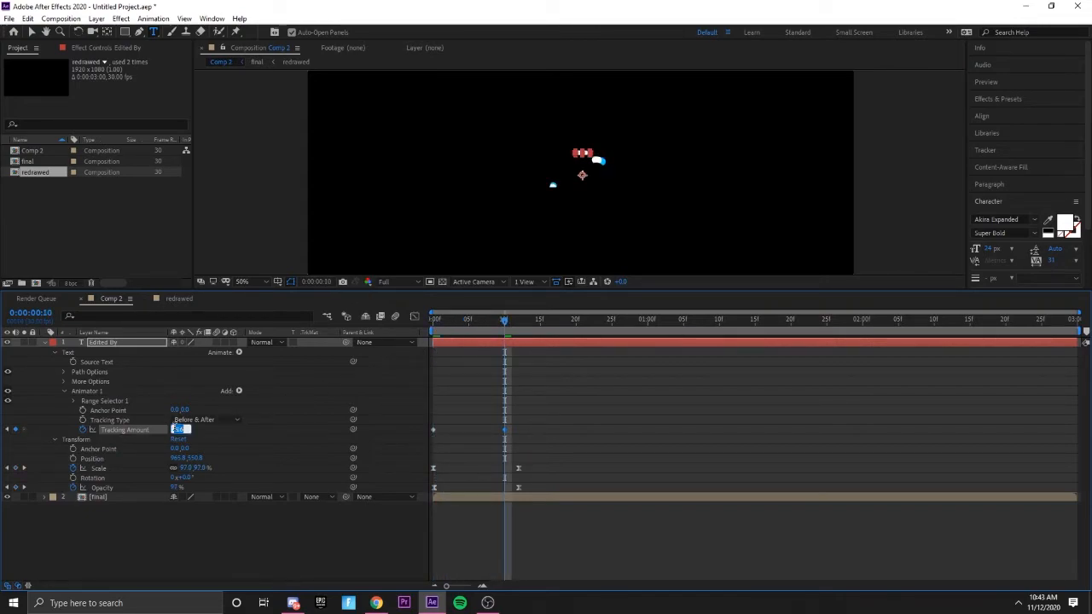
text(0)
key(Return)
Step: Set the Tracking Amount to -16 at 0:00:00:00 and play back the caption spreading out
click(497, 318)
drag(497, 317, 433, 318)
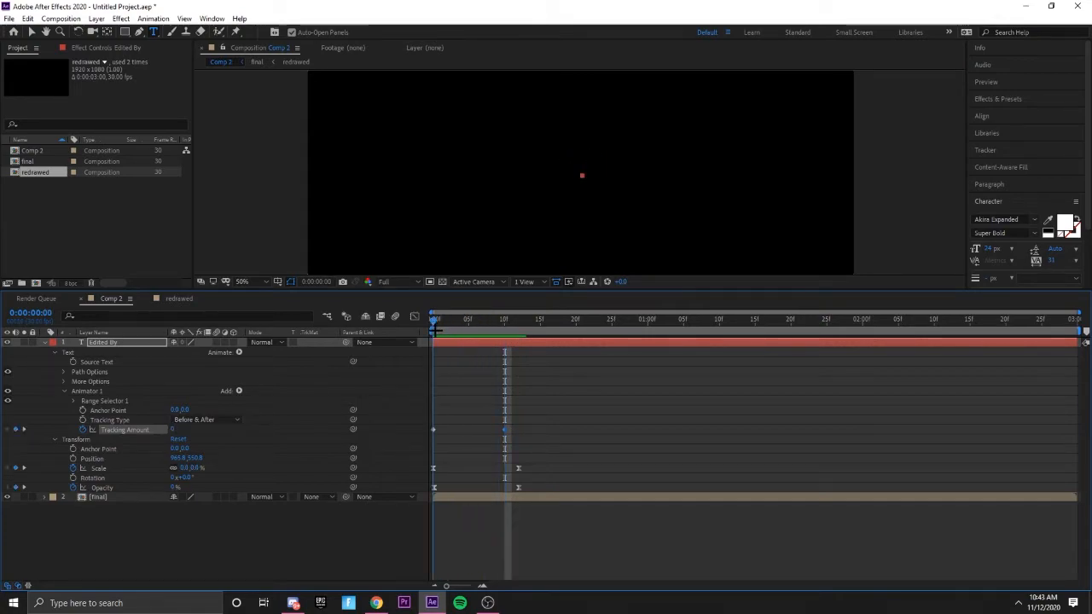
click(174, 429)
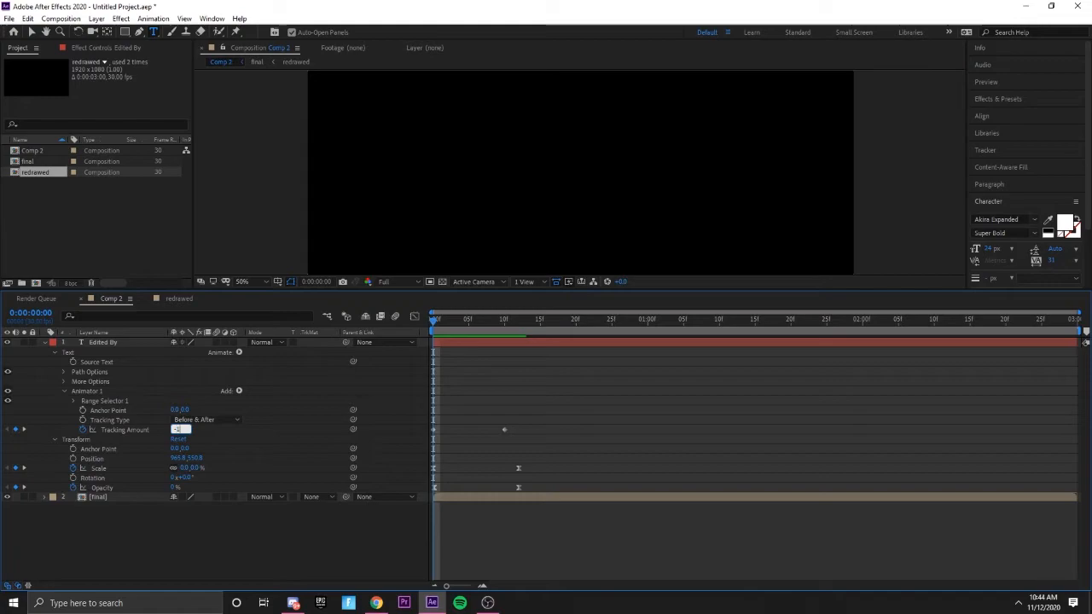
key(Return)
key(space)
key(space)
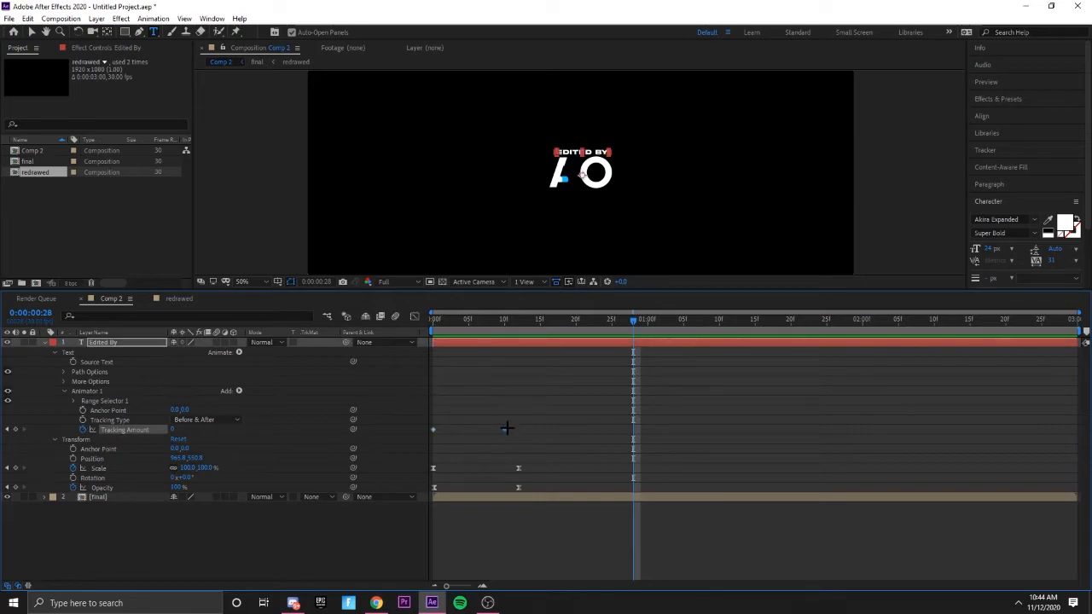
Step: Shift both Tracking Amount keyframes five frames later, to frames 5 and 15, and start a playback from the beginning
click(441, 424)
drag(433, 429, 468, 429)
drag(633, 320, 435, 324)
key(space)
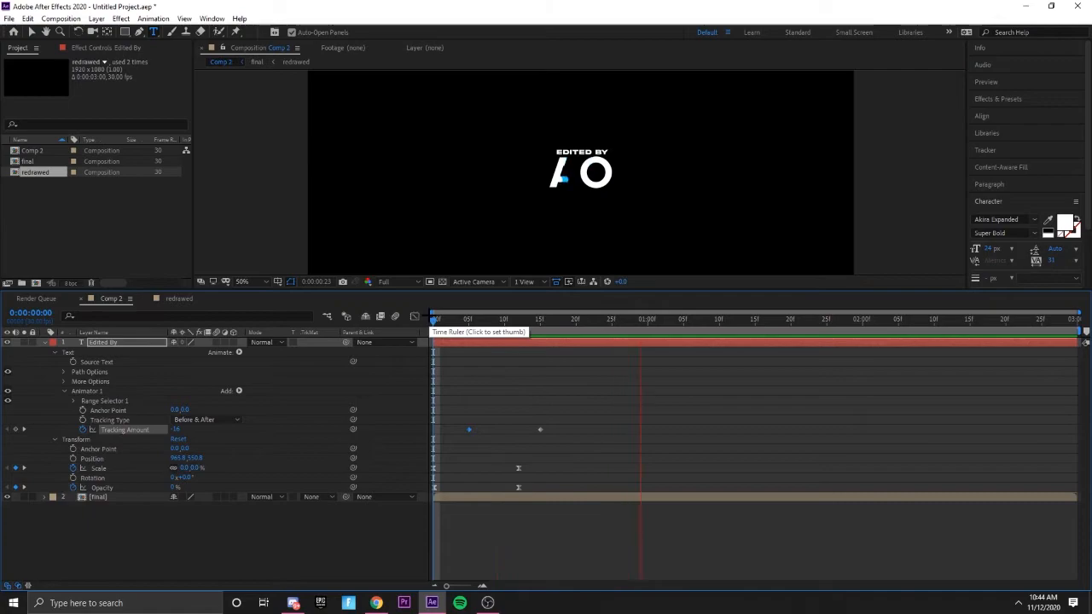
Step: Replay the intro from the start several times to judge the tracking's timing against the caption's scale and fade
key(space)
drag(692, 320, 432, 320)
key(space)
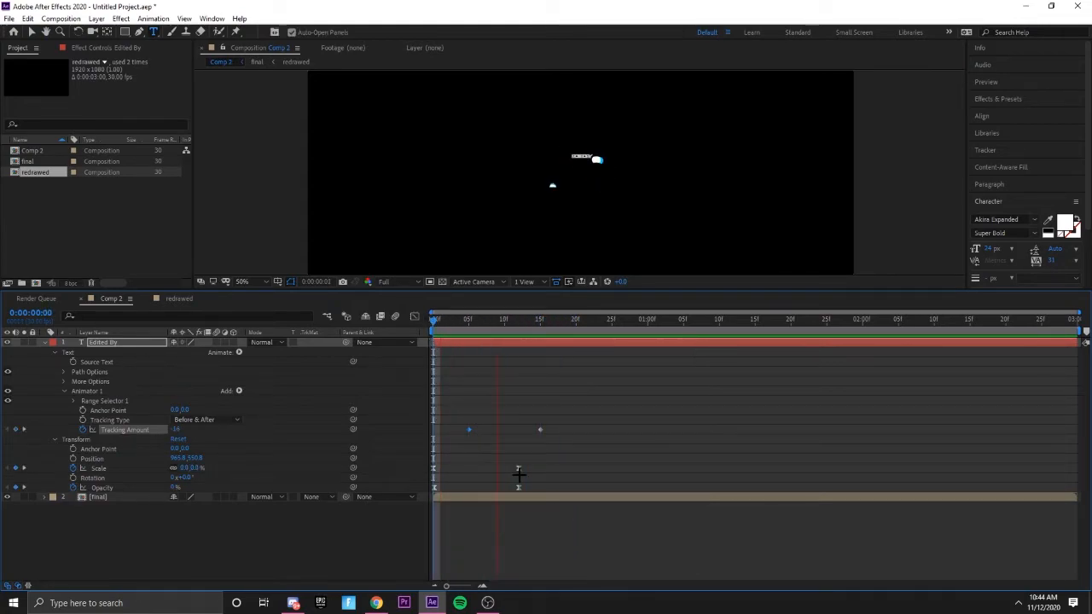
drag(655, 316, 400, 320)
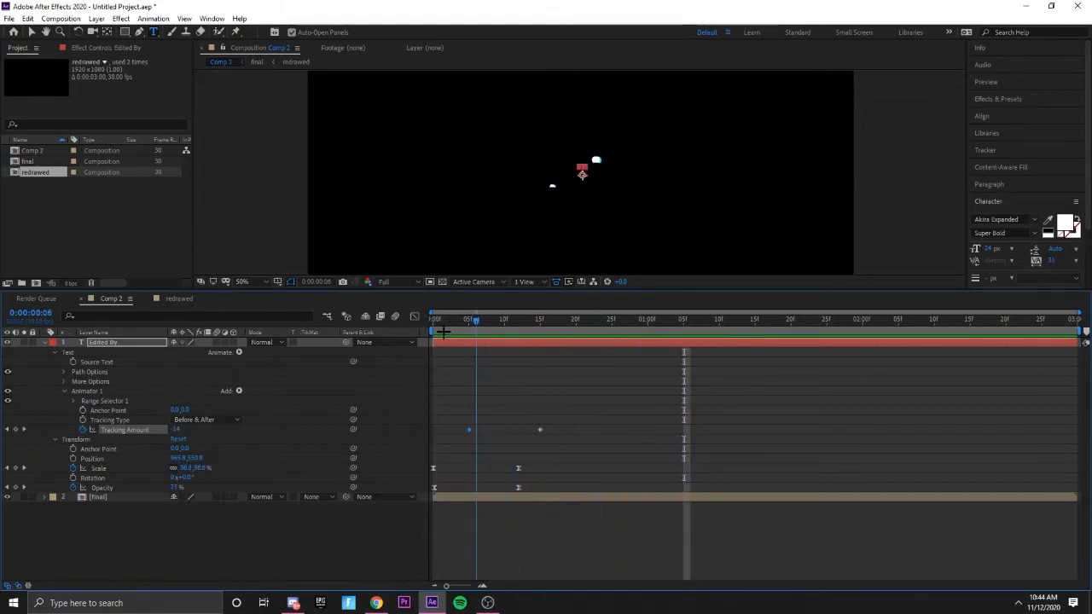
key(space)
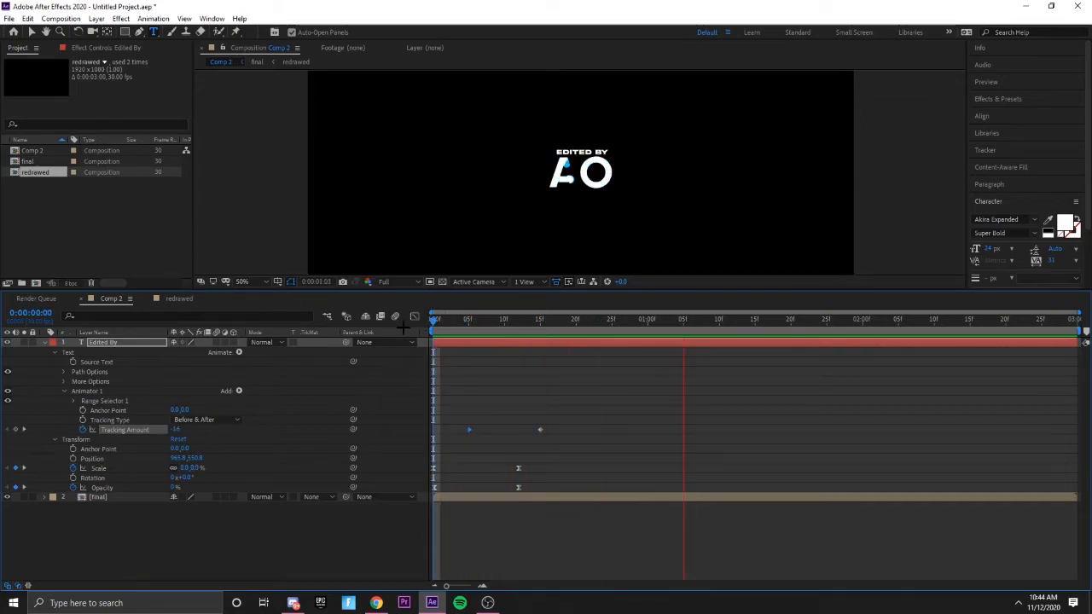
drag(436, 323, 539, 330)
key(space)
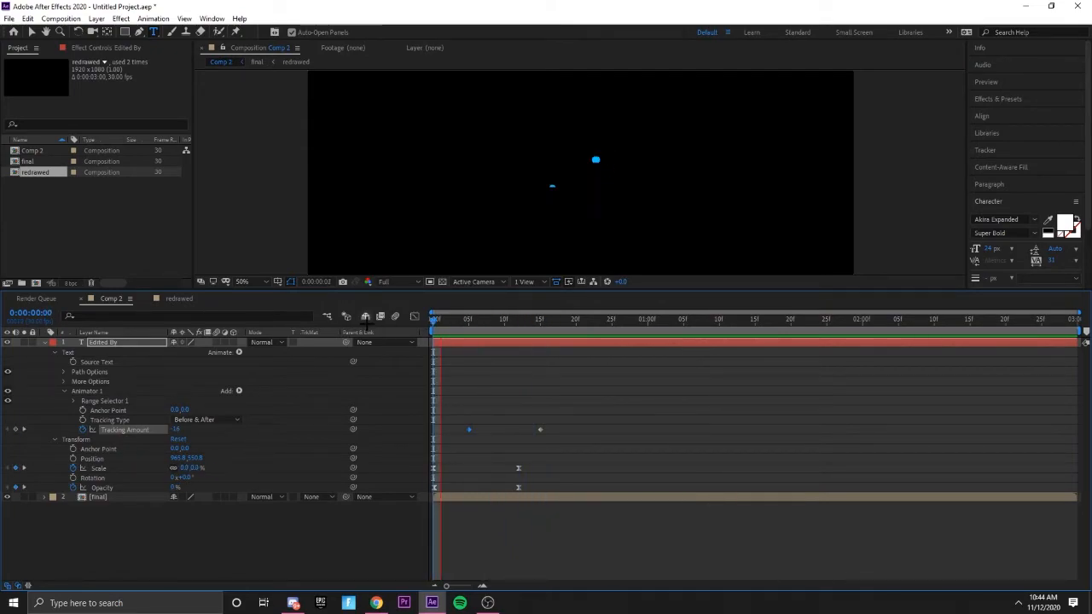
key(space)
Step: Easy Ease both Tracking Amount keyframes, lengthen the frame 15 keyframe's incoming ease in the speed graph, and play back
drag(583, 446, 461, 426)
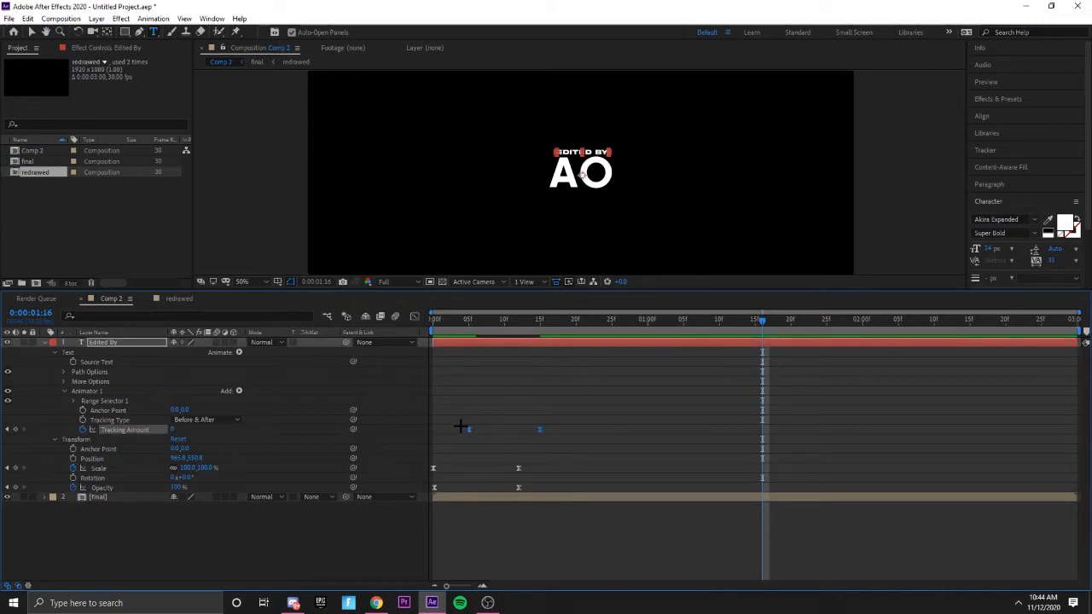
click(413, 316)
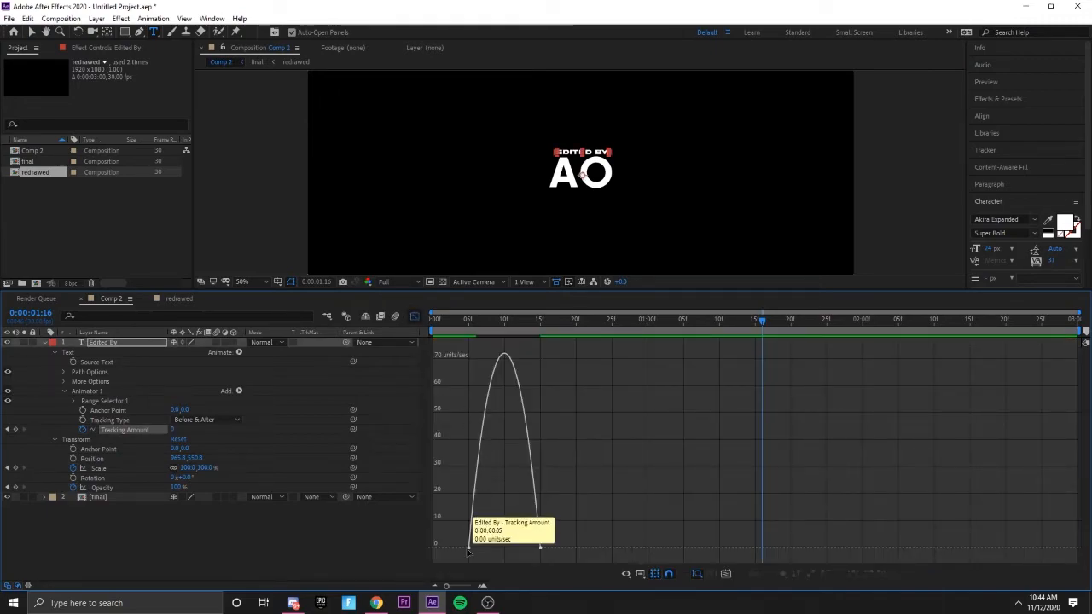
drag(483, 548, 509, 549)
click(414, 316)
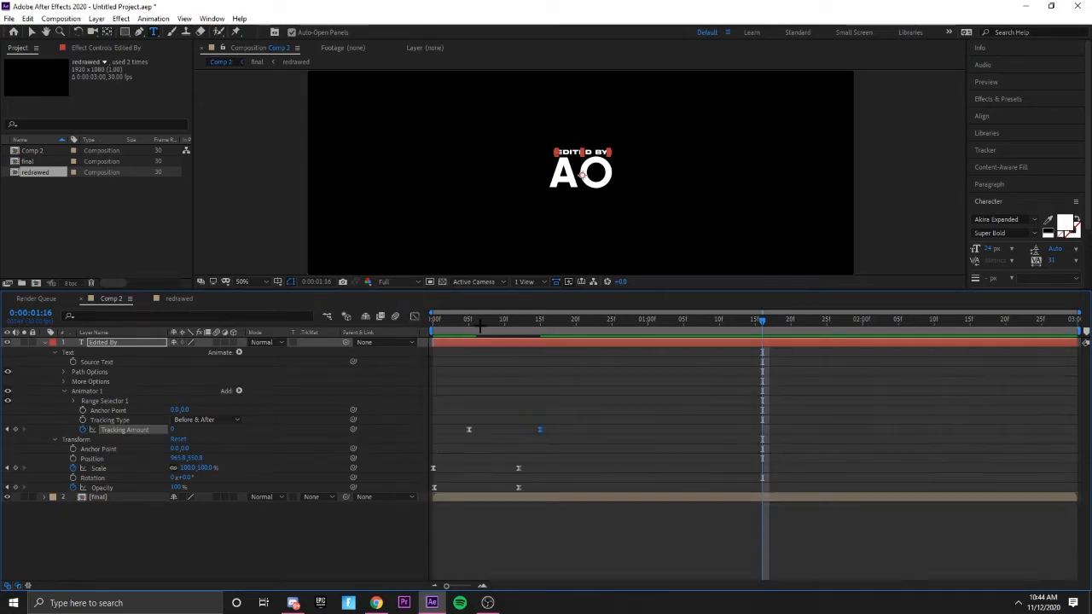
key(space)
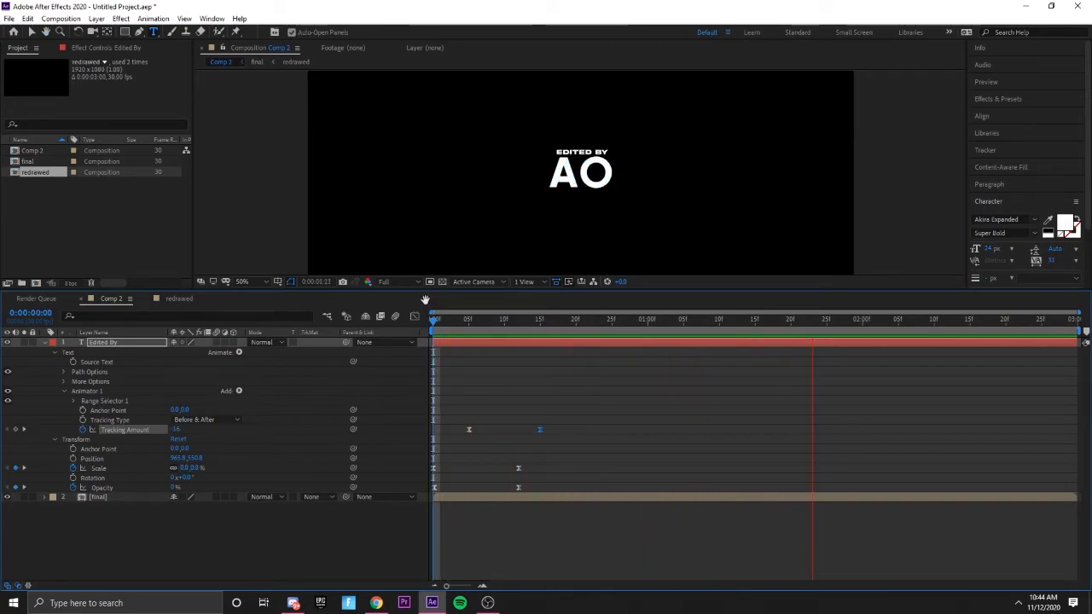
key(space)
Step: Shorten the first Tracking Amount keyframe's outgoing ease so the speed peaks just after frame 5, and play back
click(413, 315)
drag(483, 547, 470, 548)
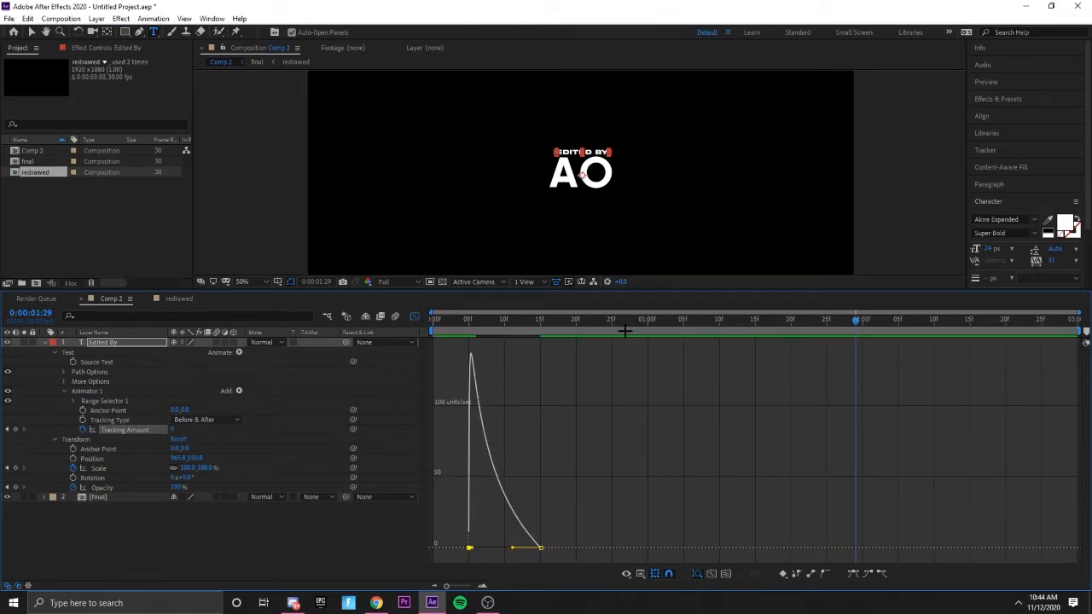
click(414, 316)
key(space)
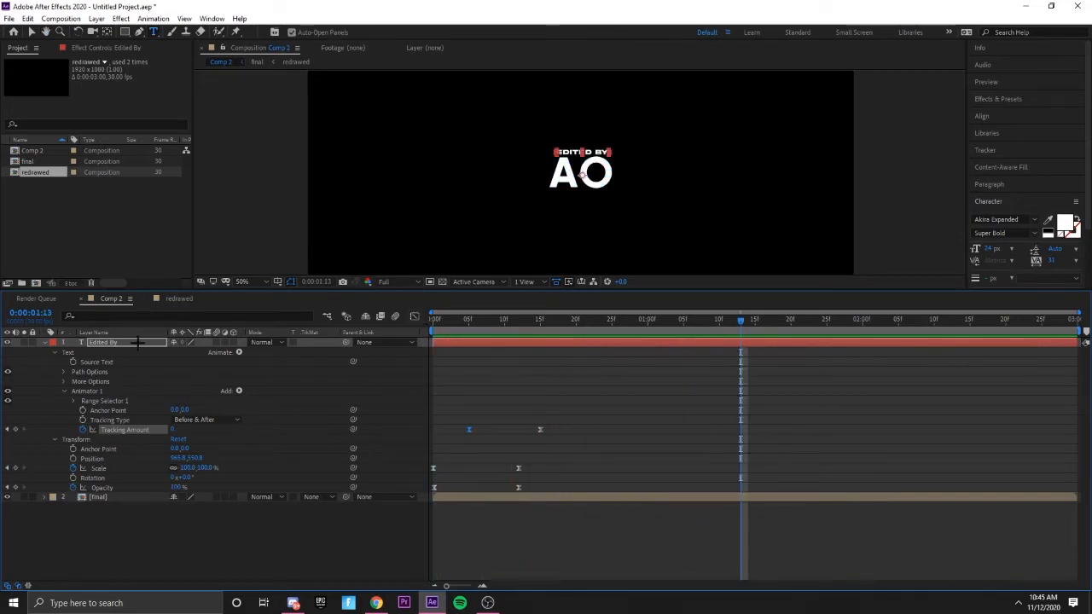
Step: Collapse the Edited By properties and pre-compose the Edited By and final layers into a new composition named finish
key(u)
key(u)
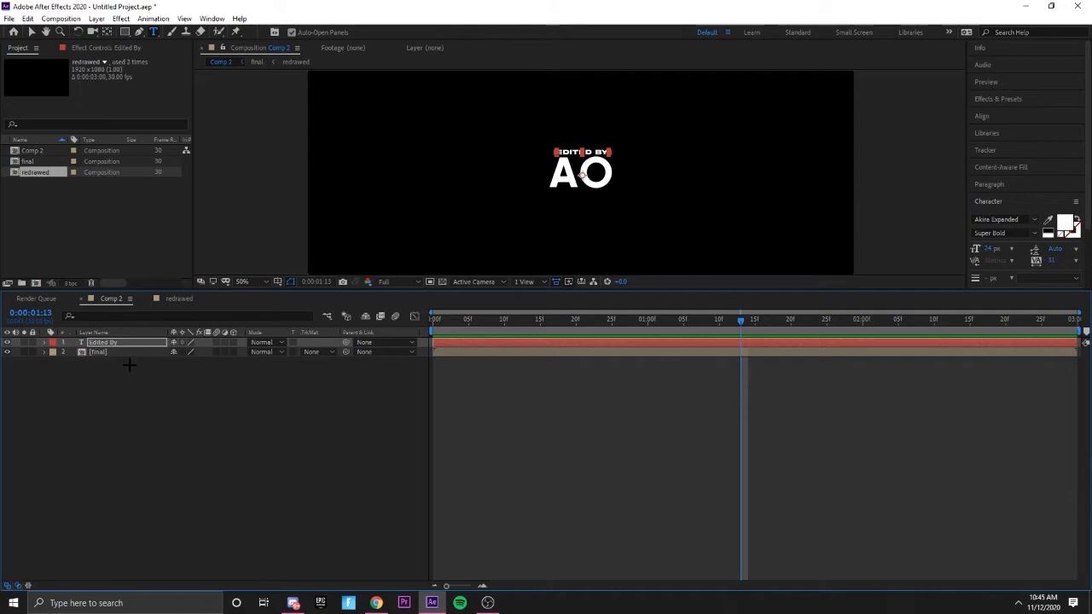
click(114, 344)
ctrl+click(119, 341)
right_click(119, 342)
click(127, 341)
right_click(141, 342)
click(182, 297)
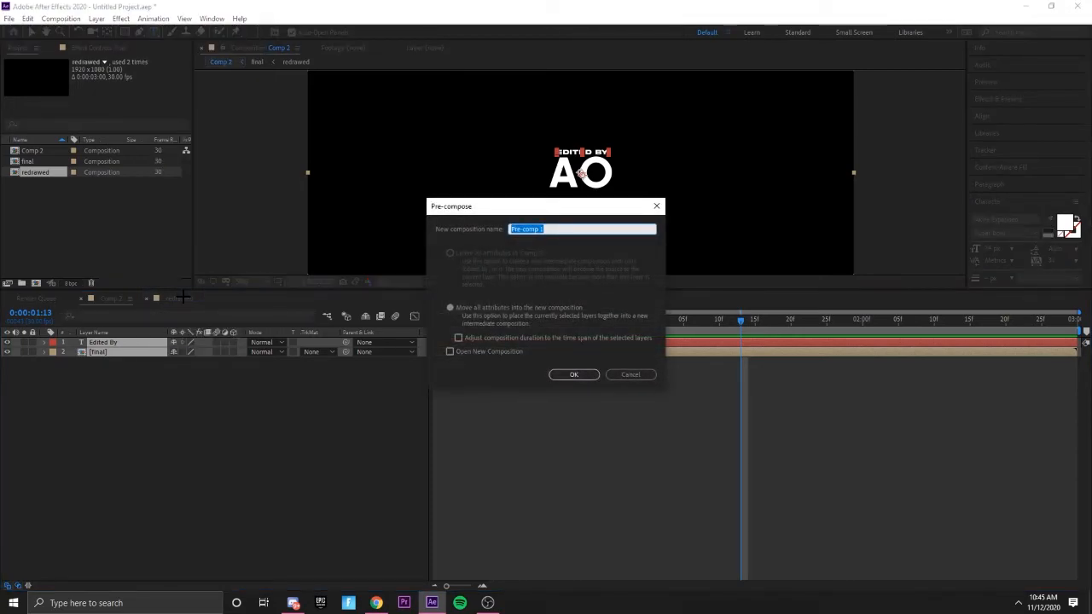
text(finish)
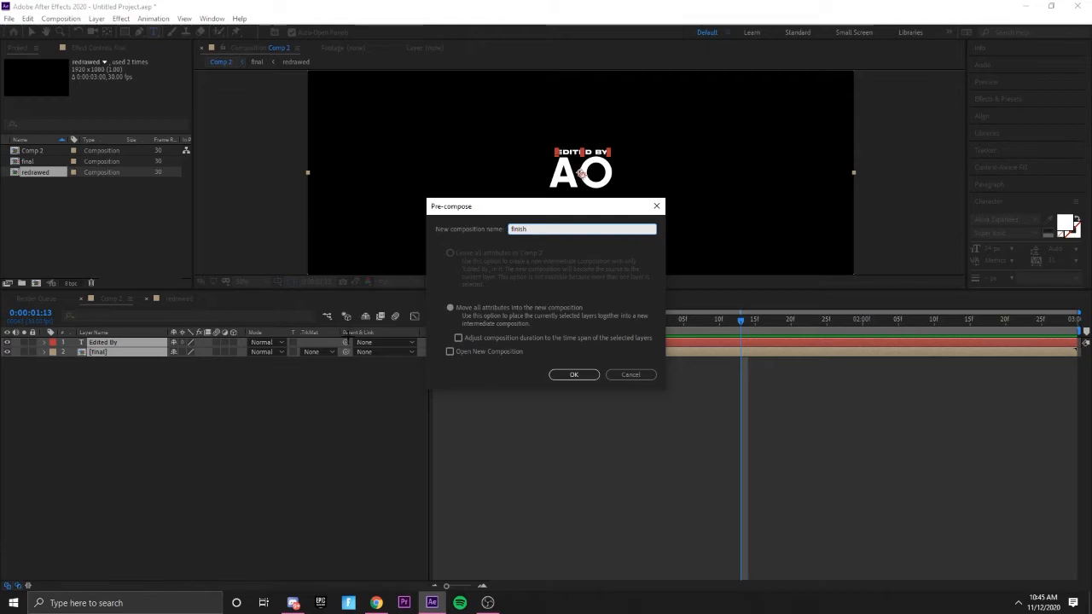
click(573, 374)
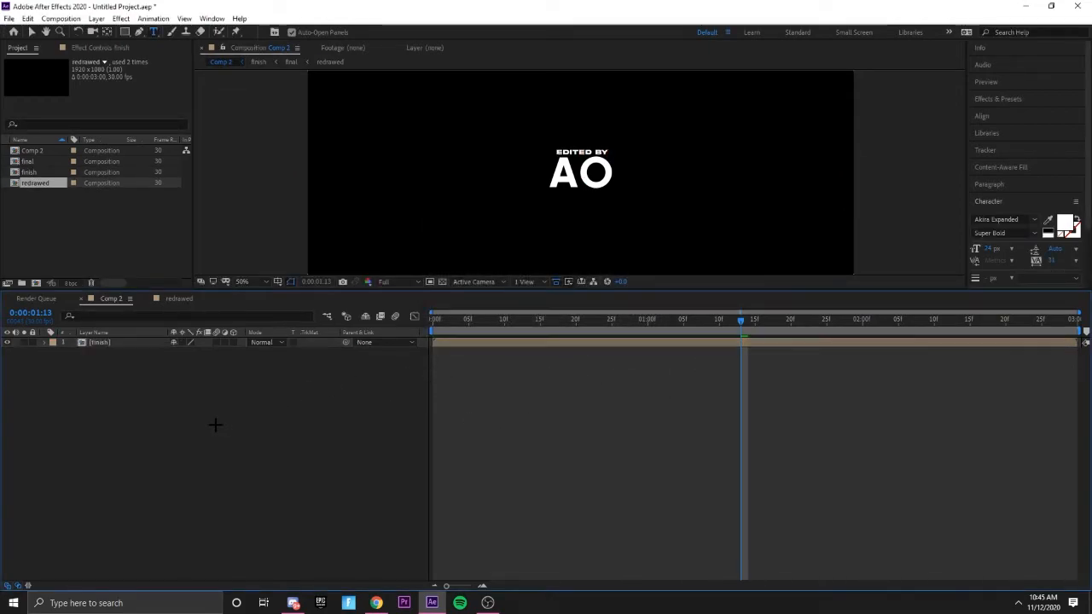
Step: Play back Comp 2, fit the whole frame in the viewer, and set Opacity and Scale keyframes on the finish layer at frame 17
click(121, 342)
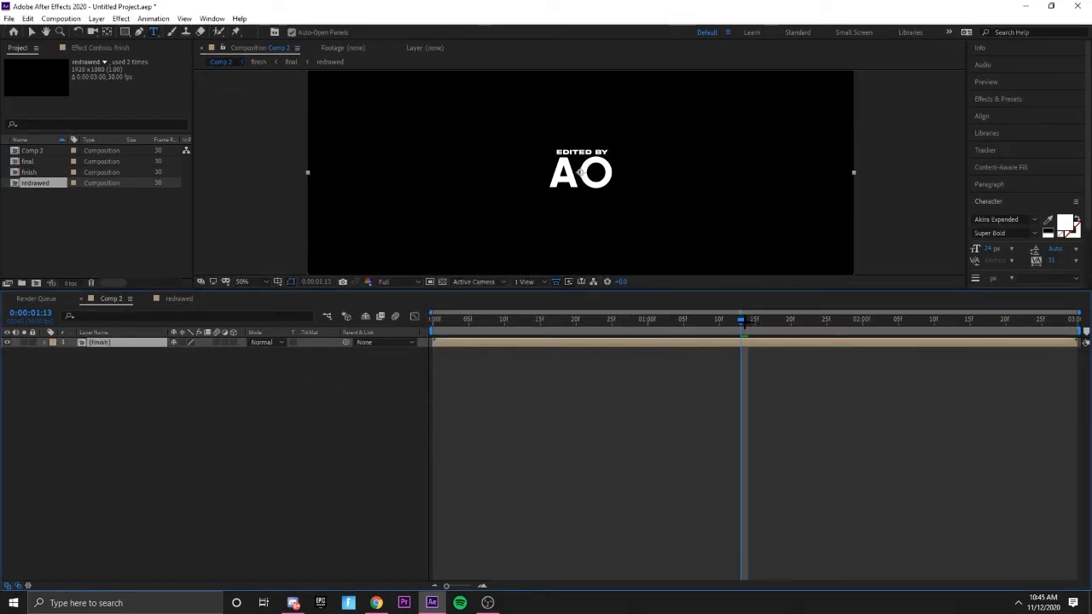
key(space)
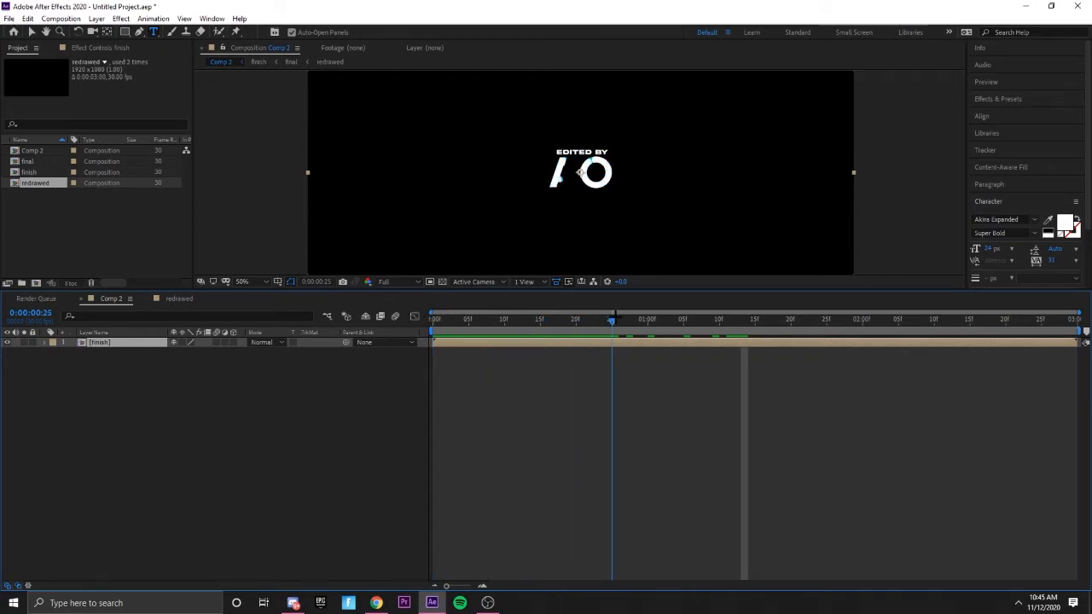
key(comma)
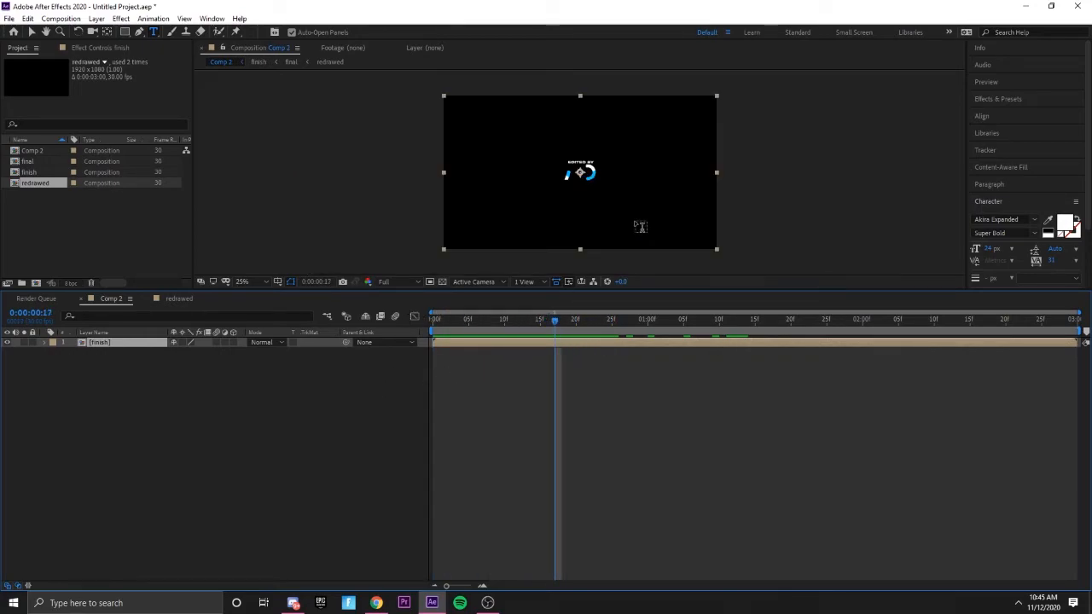
key(period)
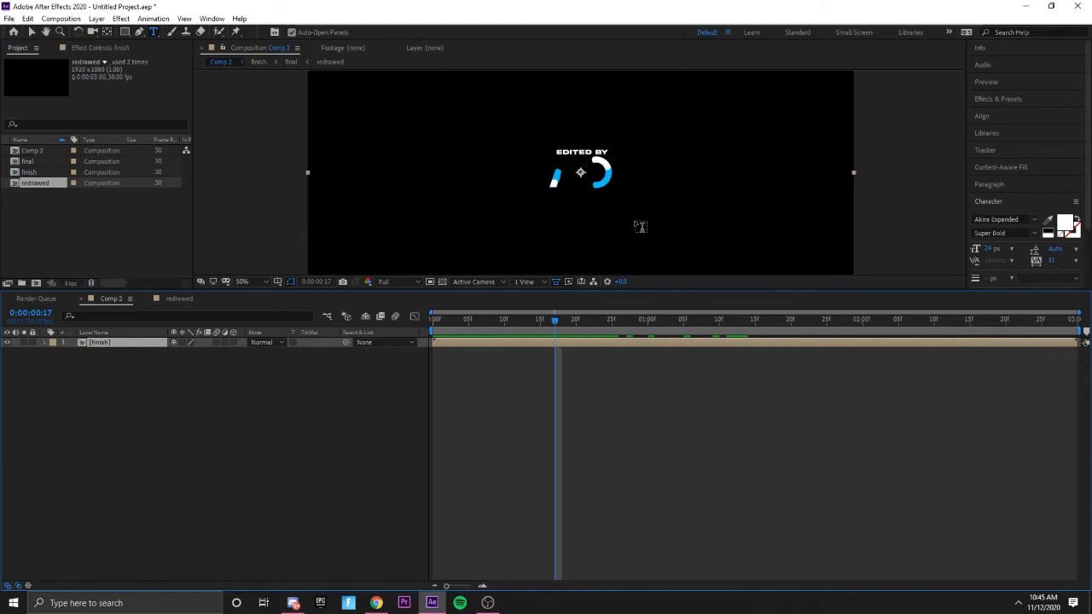
key(comma)
click(253, 281)
click(254, 309)
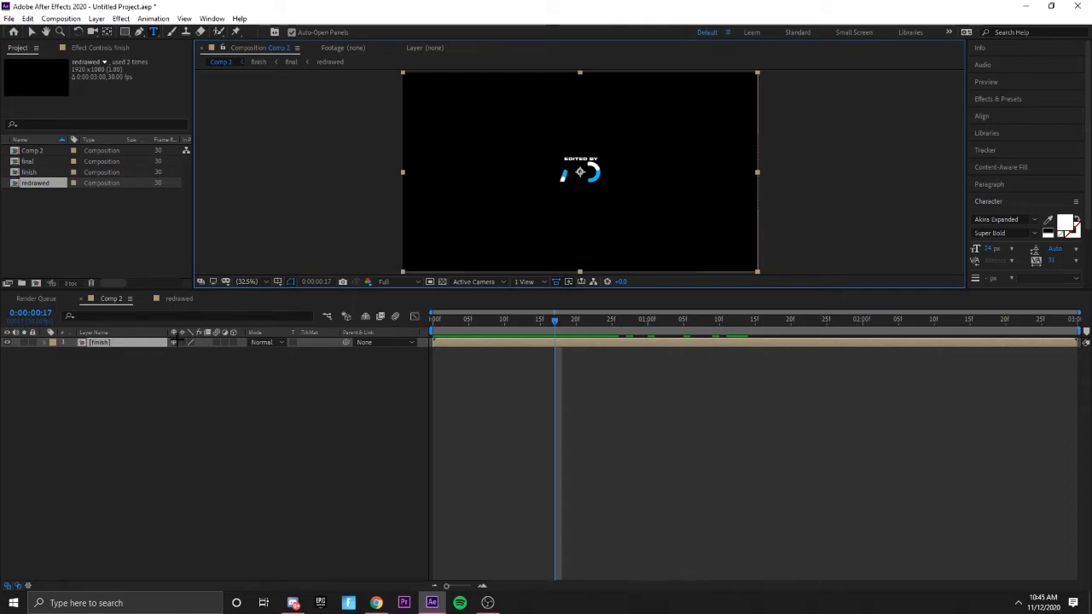
click(73, 352)
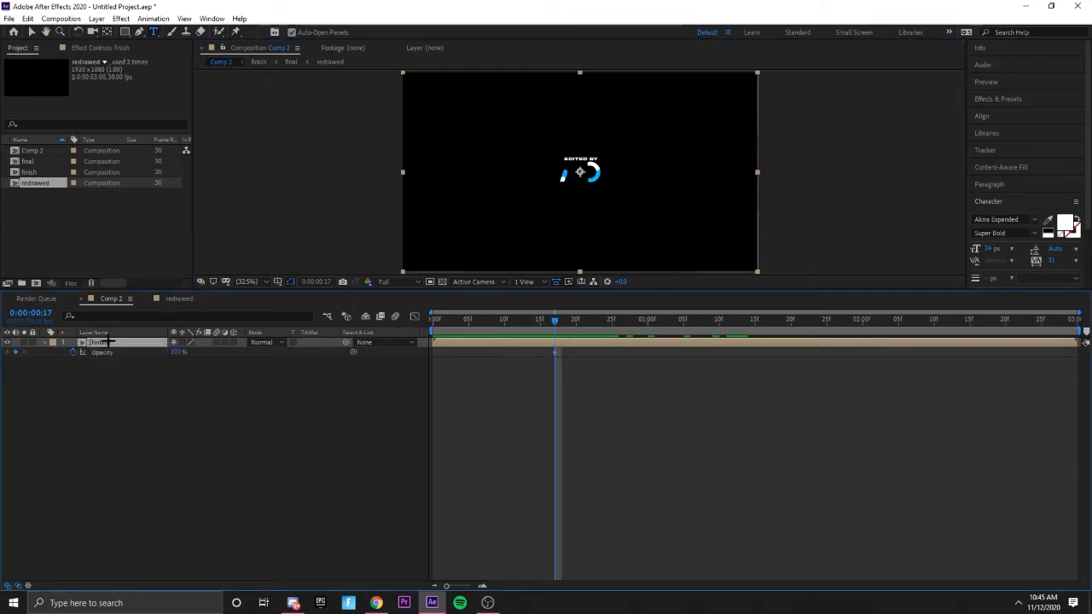
click(74, 352)
click(94, 342)
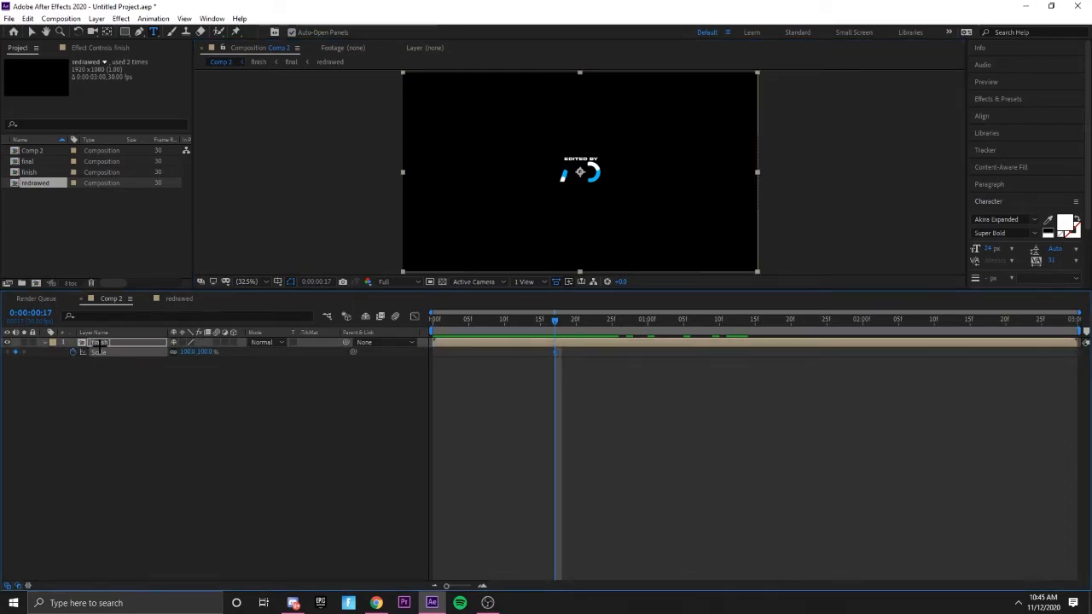
click(187, 392)
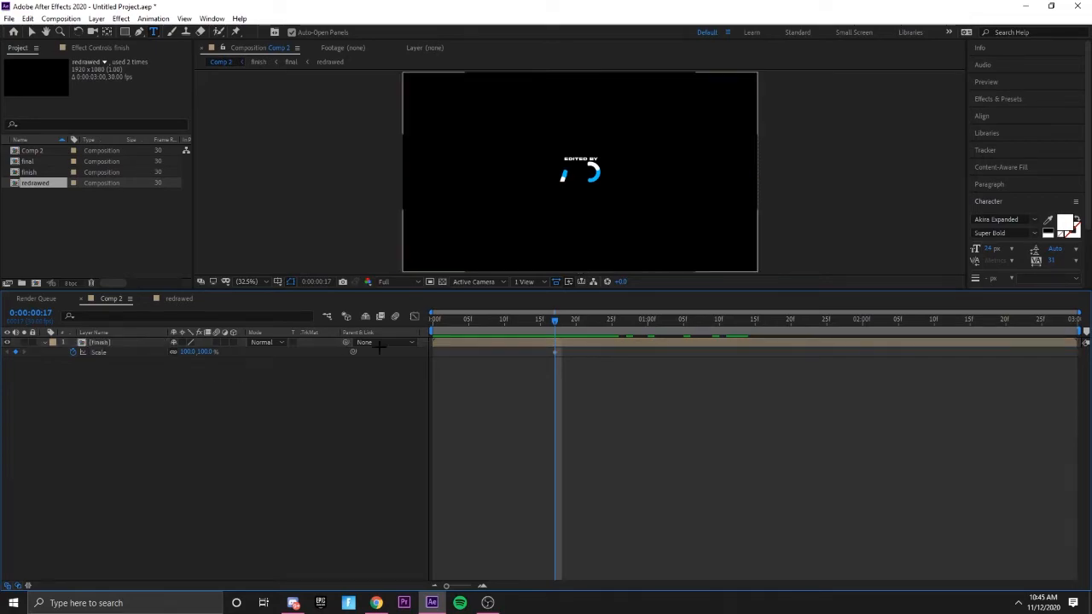
Step: Reveal only the finish layer's keyframed properties and play Comp 2 from the start
drag(542, 322, 512, 320)
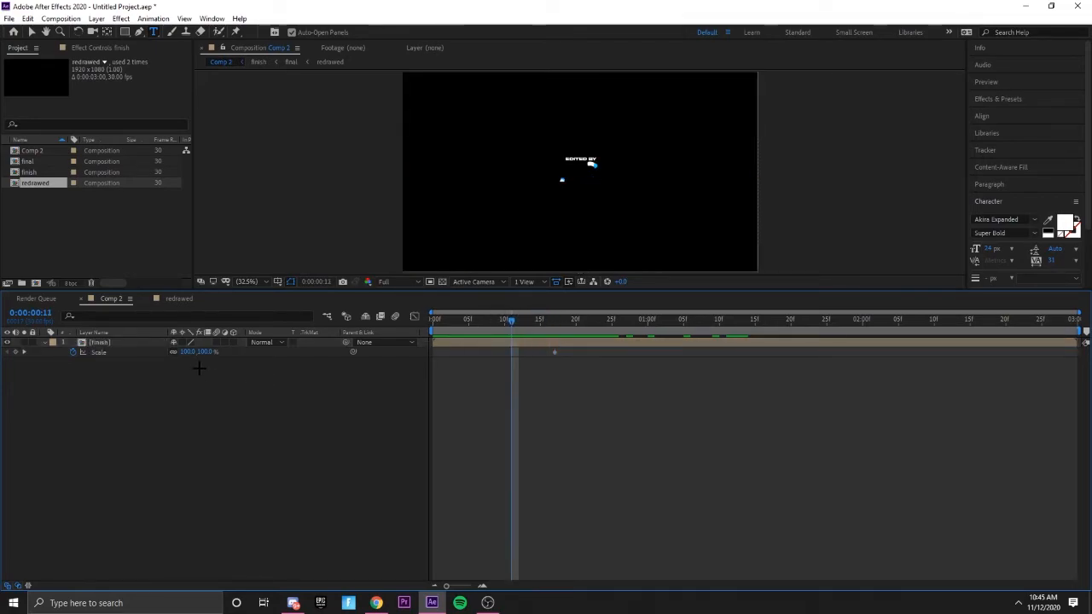
click(98, 343)
click(49, 342)
click(51, 342)
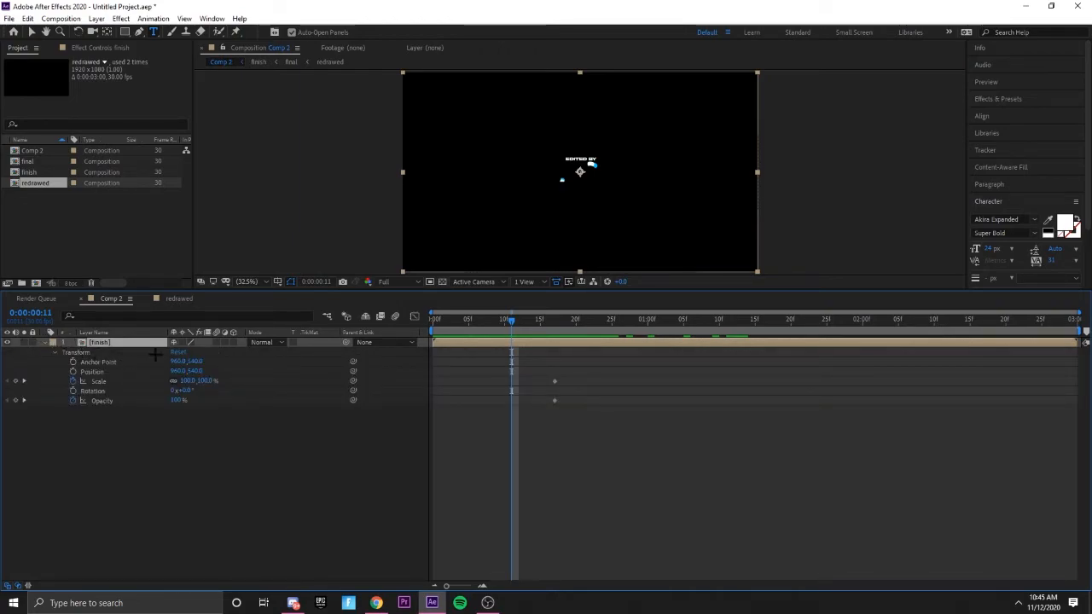
click(51, 342)
click(51, 342)
click(51, 342)
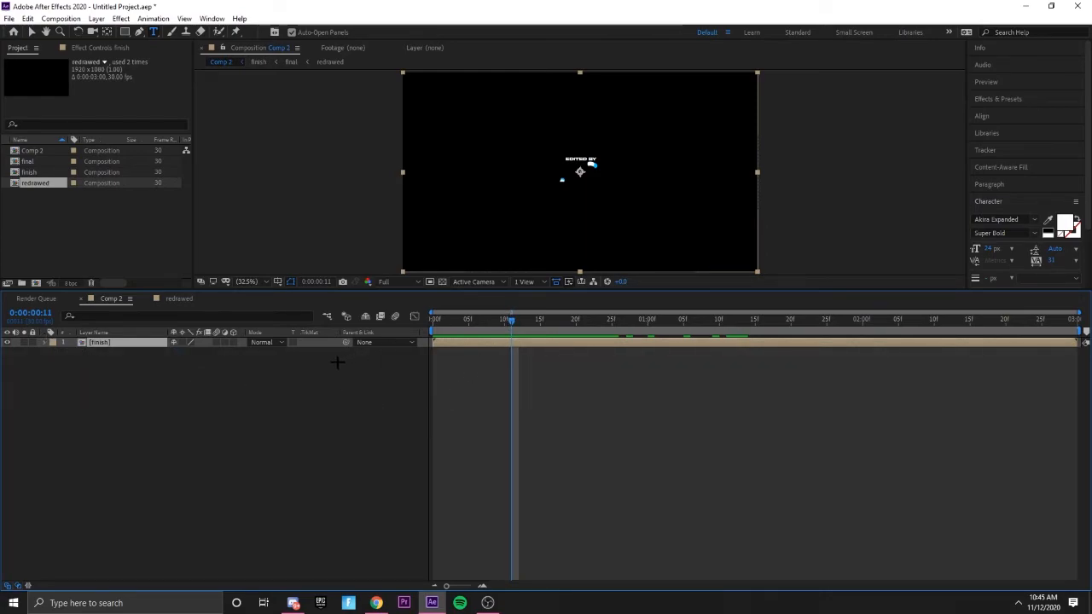
key(u)
drag(510, 318, 431, 317)
key(space)
key(space)
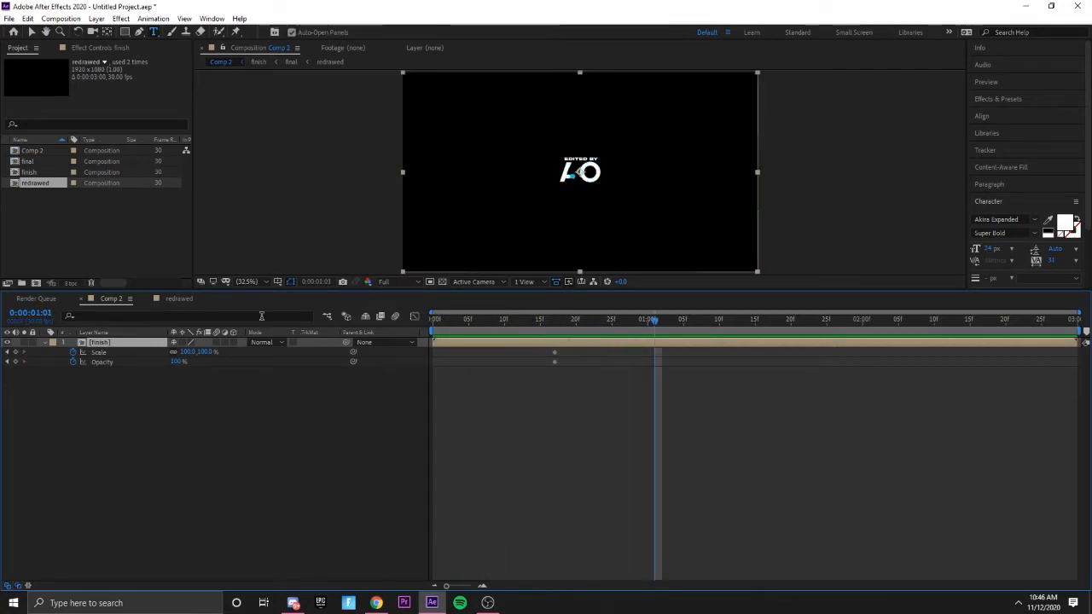
Step: Open the finish composition, move the Edited By layer's last Tracking Amount keyframe to frame 18, and play back
double_click(133, 343)
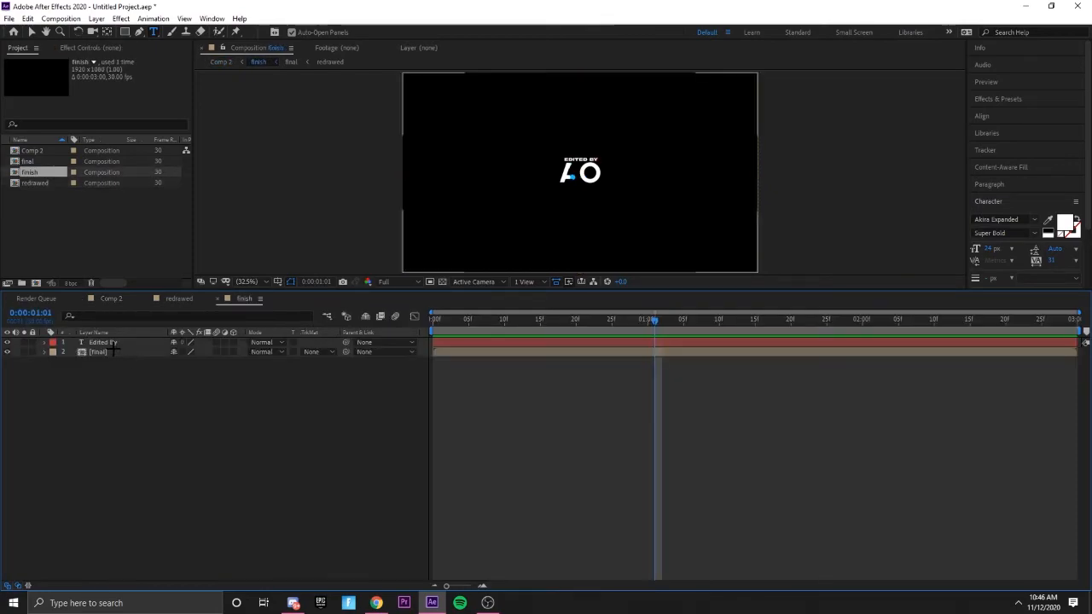
key(u)
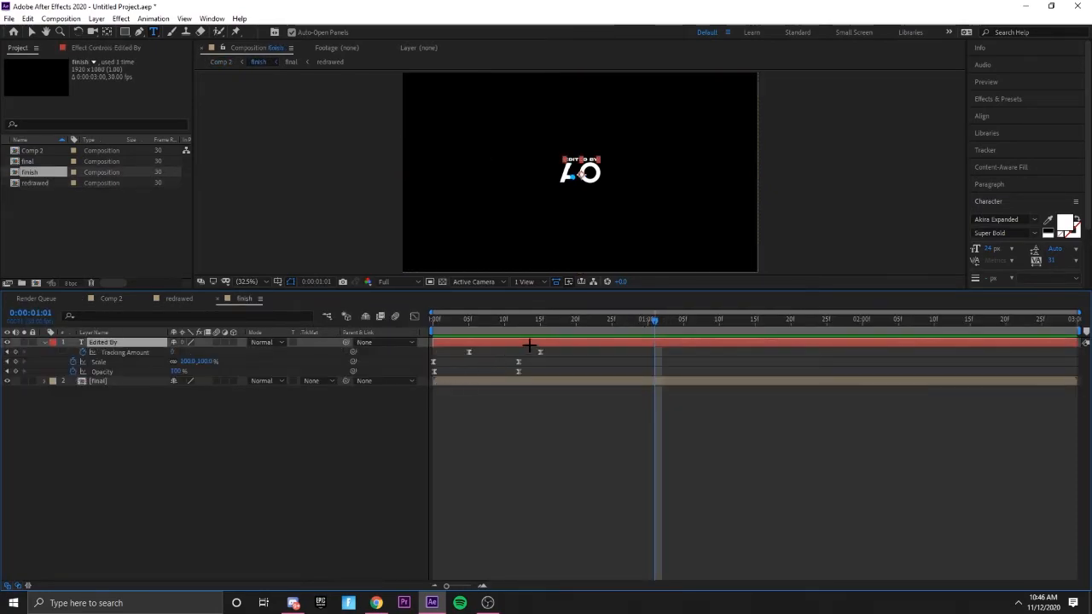
click(536, 352)
drag(653, 319, 446, 317)
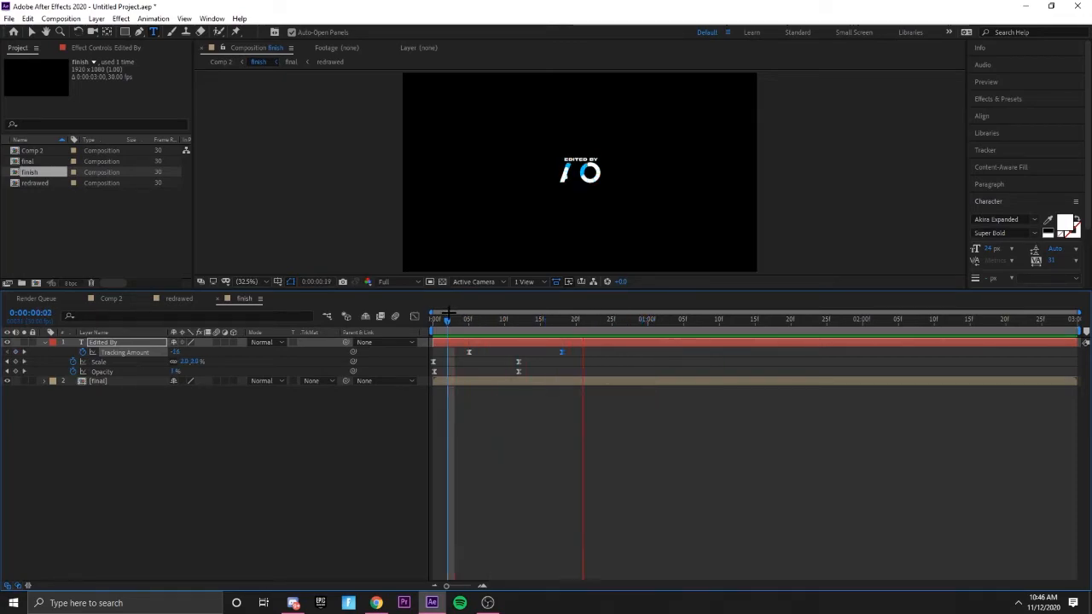
key(space)
Step: Move the last Tracking Amount keyframe to frame 20 and replay the composition from near the start
click(577, 350)
drag(559, 350, 583, 351)
drag(679, 319, 465, 318)
key(space)
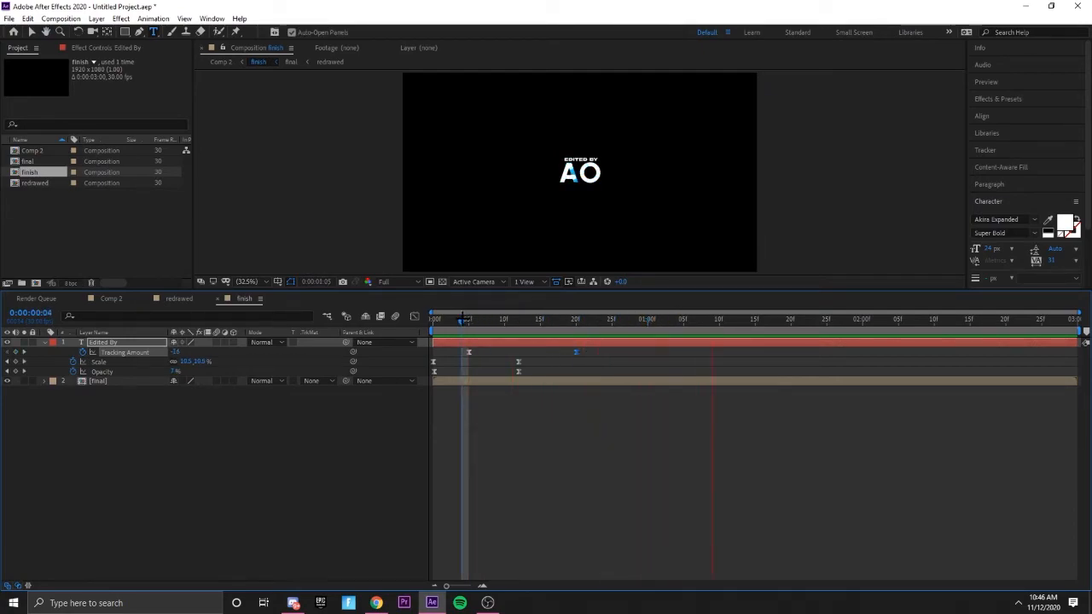
drag(715, 318, 428, 316)
key(space)
key(space)
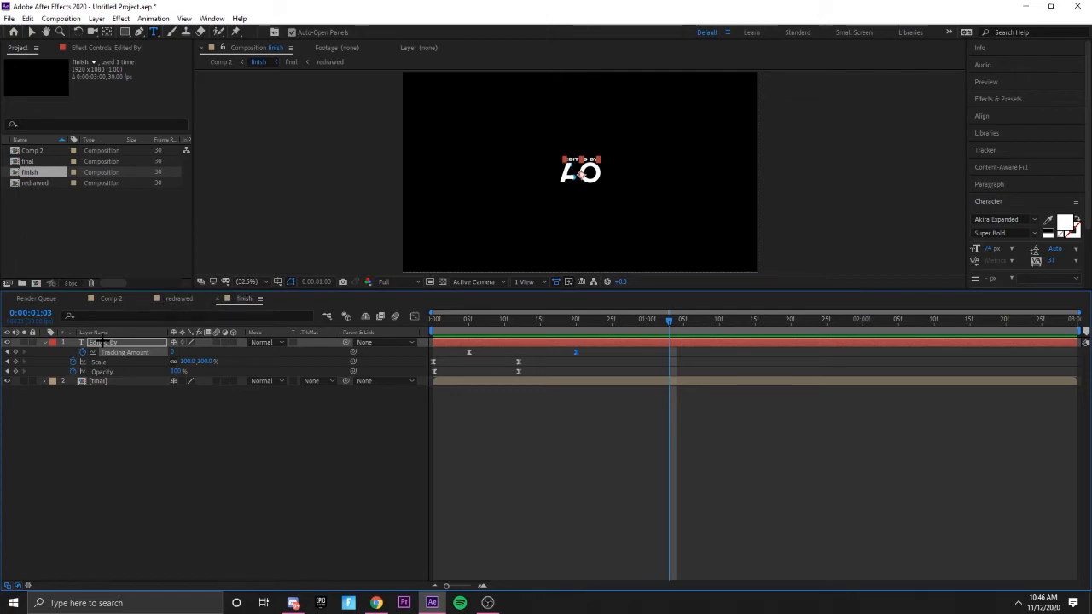
Step: Maximize the timeline and move the Edited By layer's last Tracking Amount keyframe to frame 22
key(grave)
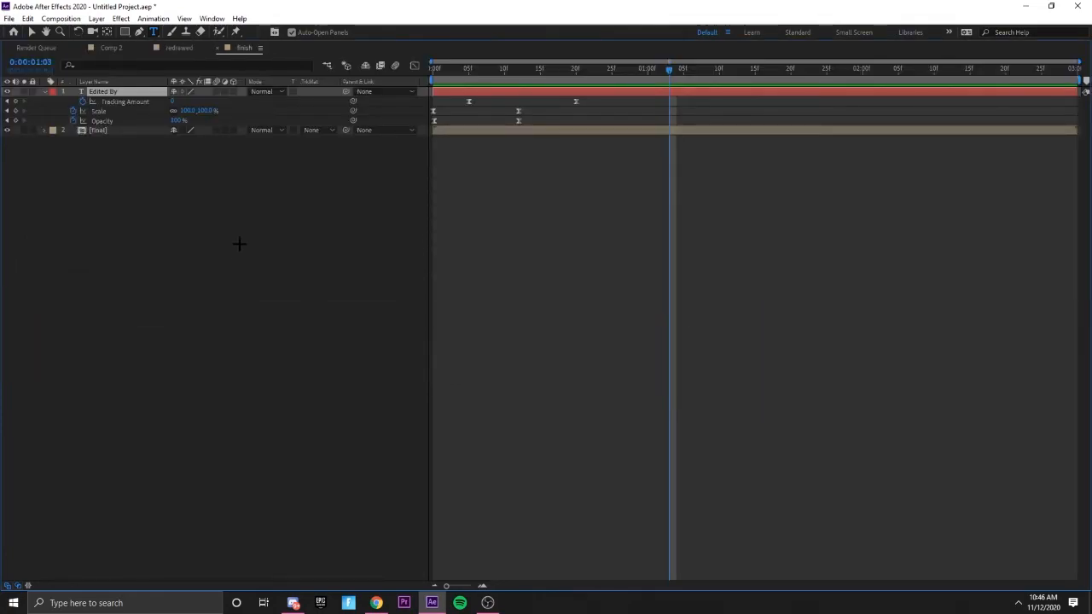
key(Page_Down)
mouse_move(575, 102)
mouse_down()
mouse_move(561, 101)
mouse_move(588, 94)
mouse_up()
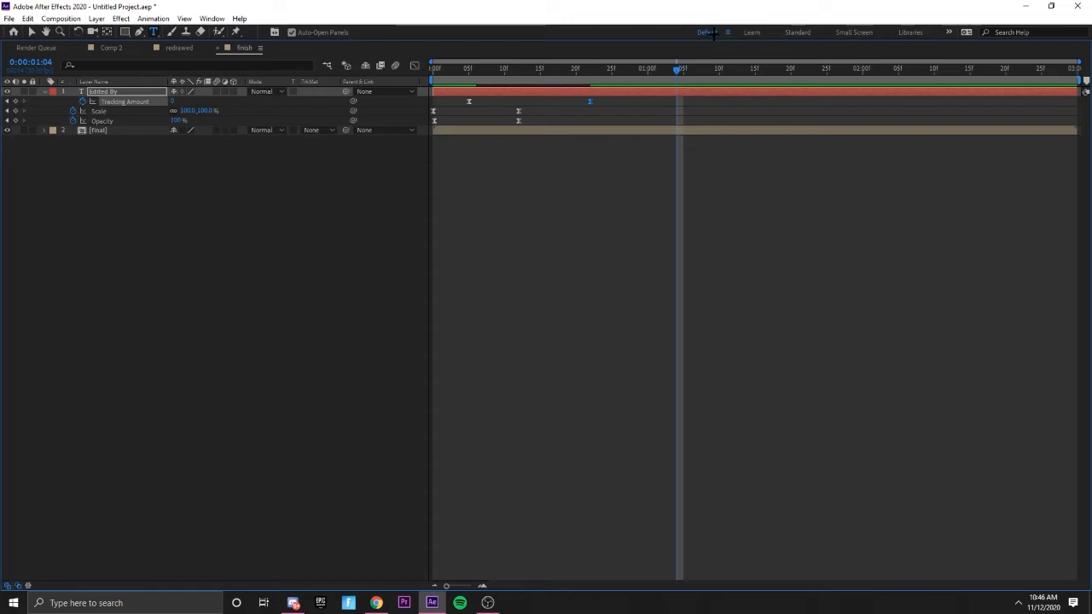
Step: Switch to the Effects workspace to bring back the composition viewer and the effects list
click(210, 18)
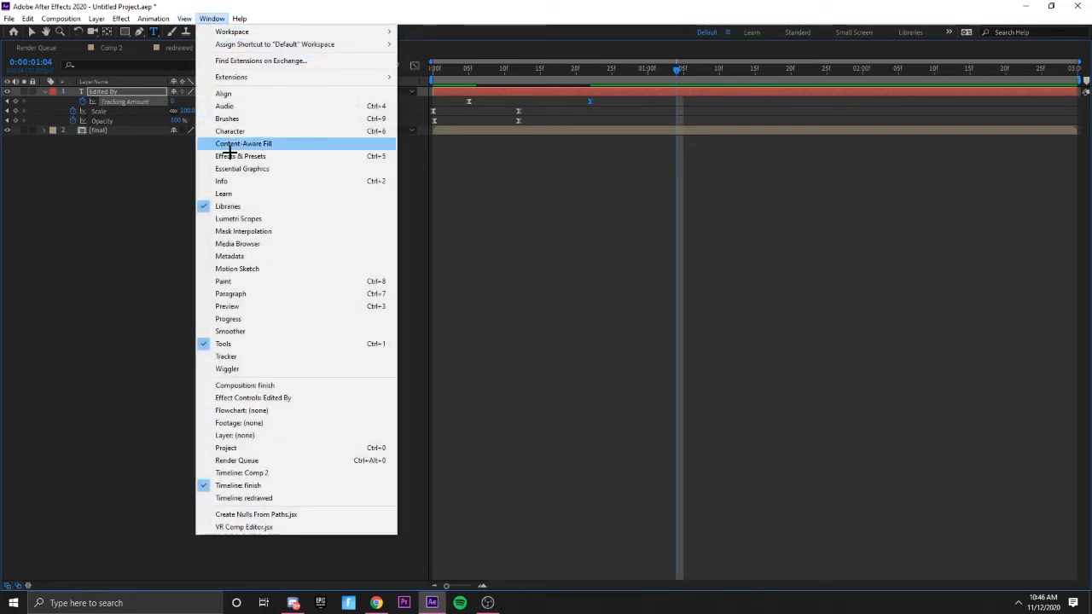
mouse_move(365, 31)
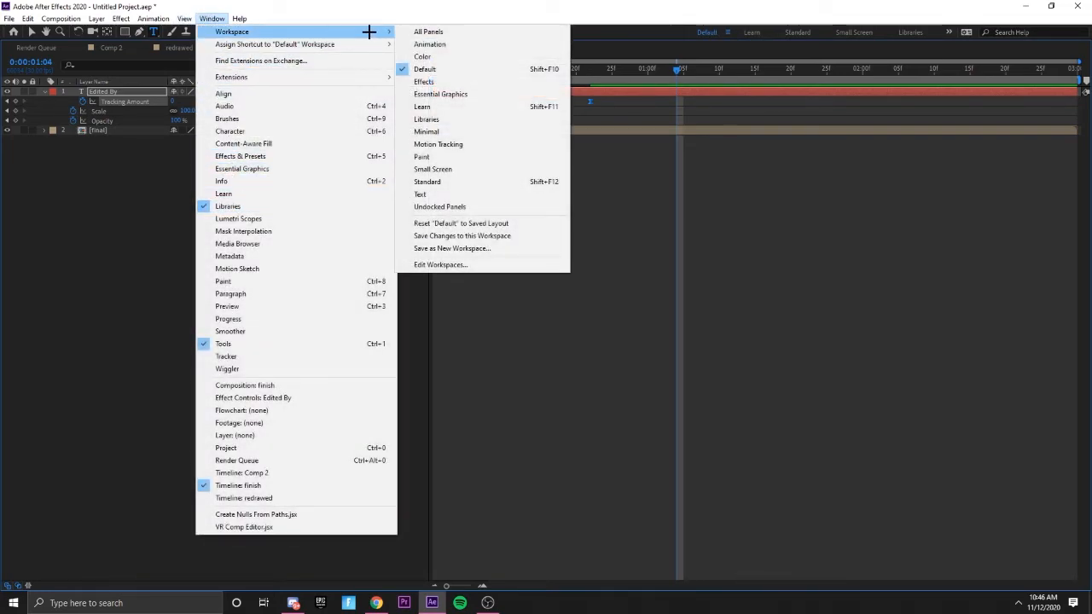
click(418, 81)
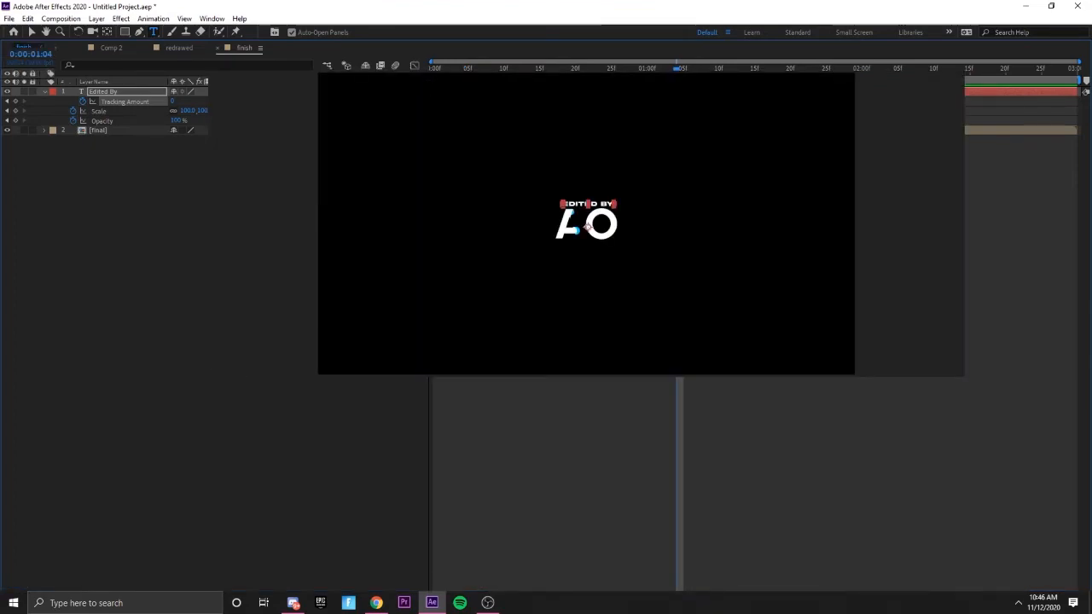
click(382, 116)
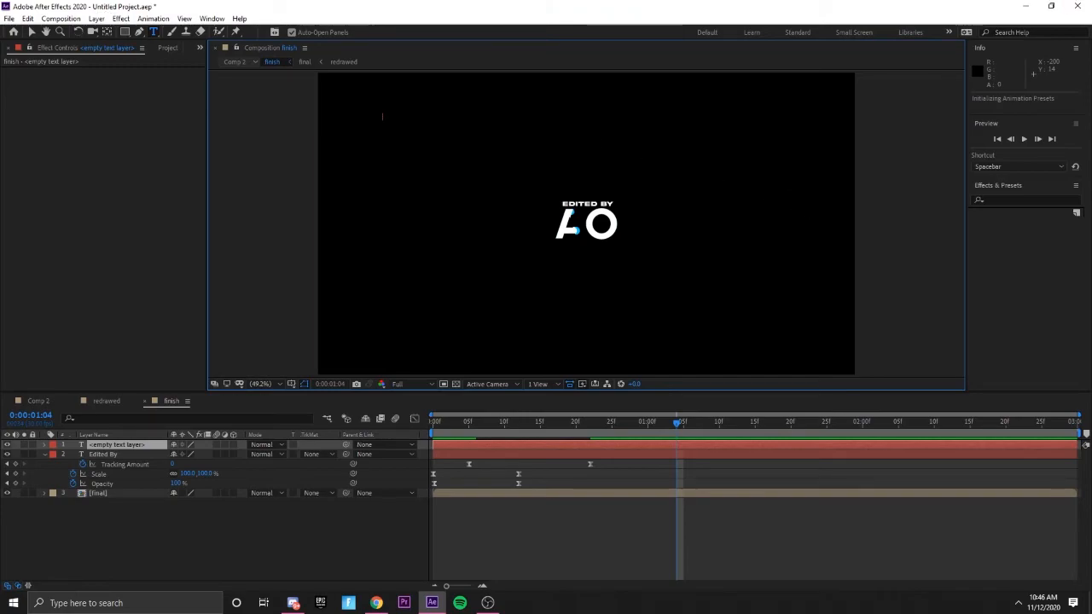
Step: Play back the finish composition from frame 5 and delete the empty text layer
click(812, 423)
drag(812, 422, 497, 410)
key(space)
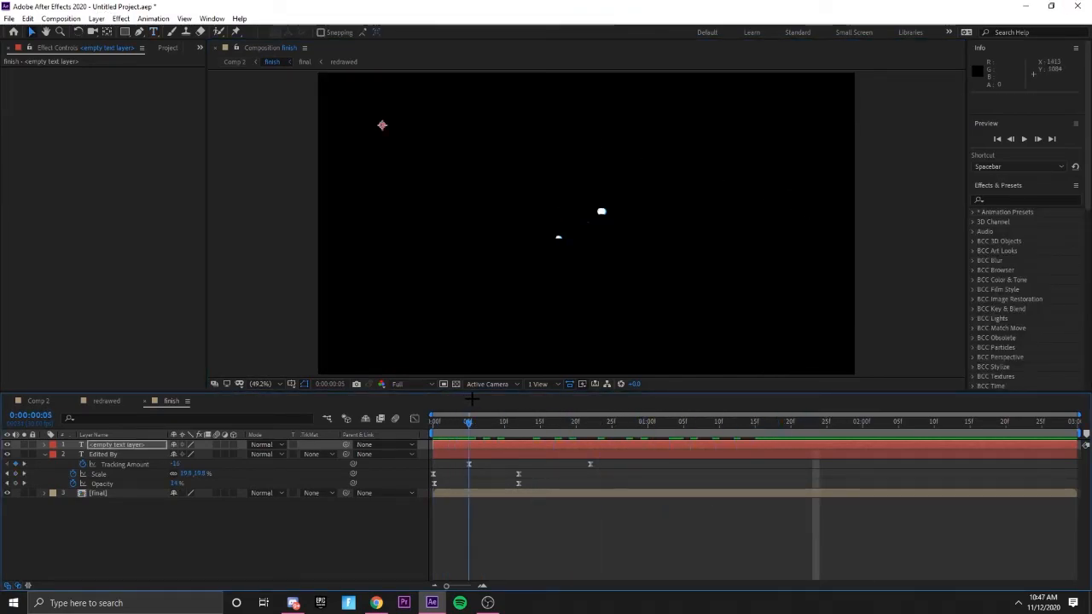
key(space)
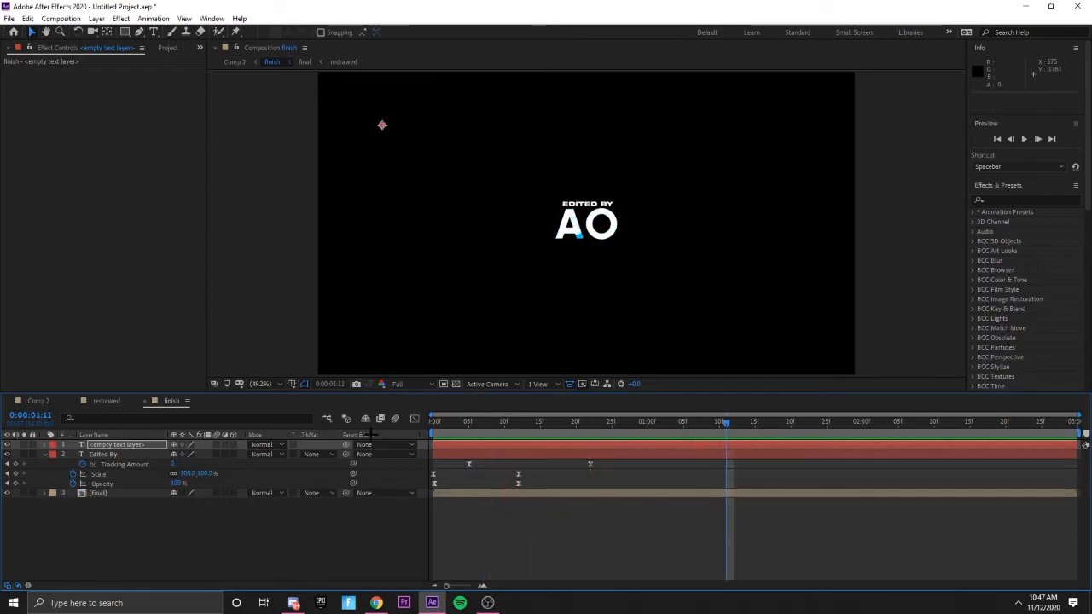
click(111, 505)
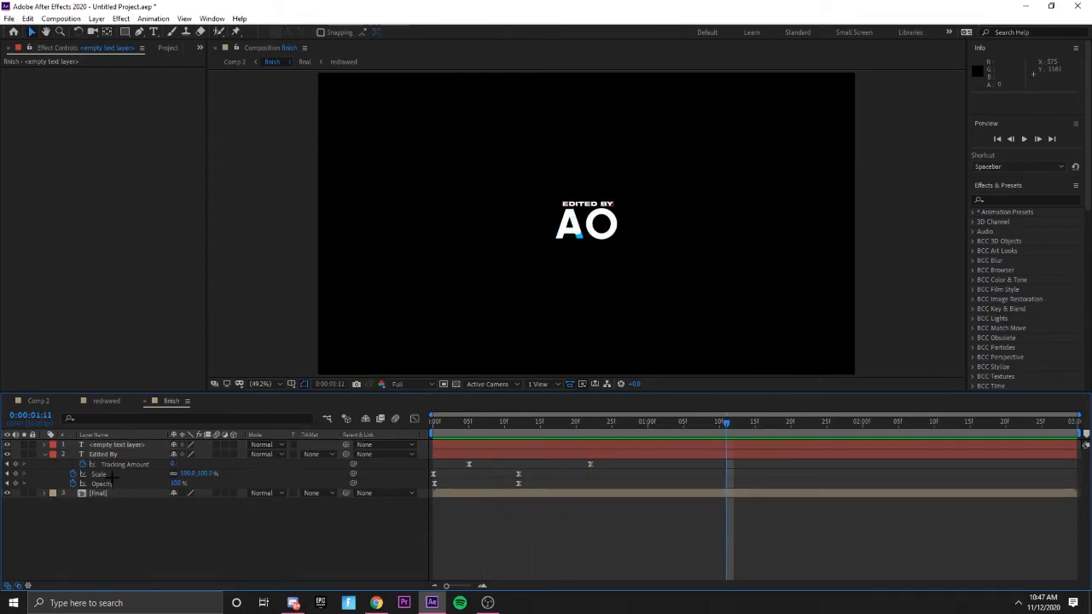
click(128, 444)
key(Delete)
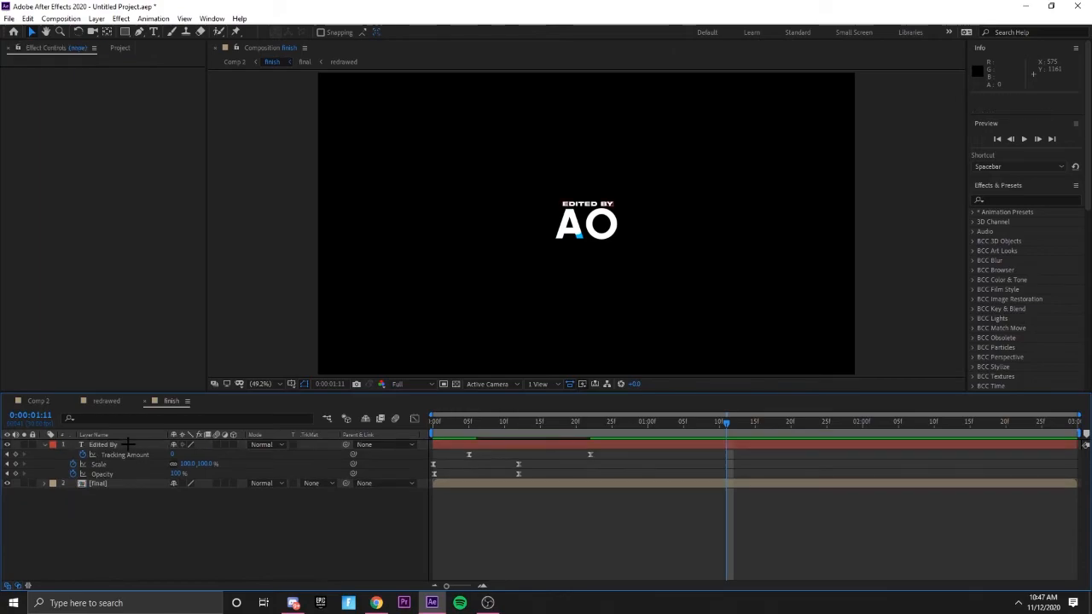
Step: Return to Comp 2 and move the finish layer's Scale and Opacity keyframes to frame 10
click(114, 401)
click(40, 401)
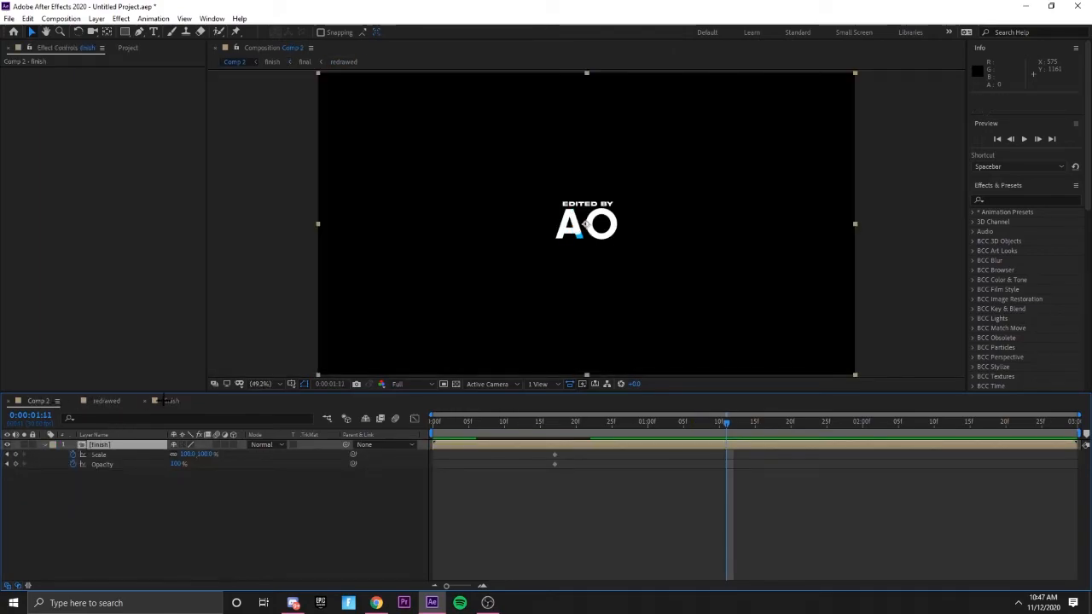
key(u)
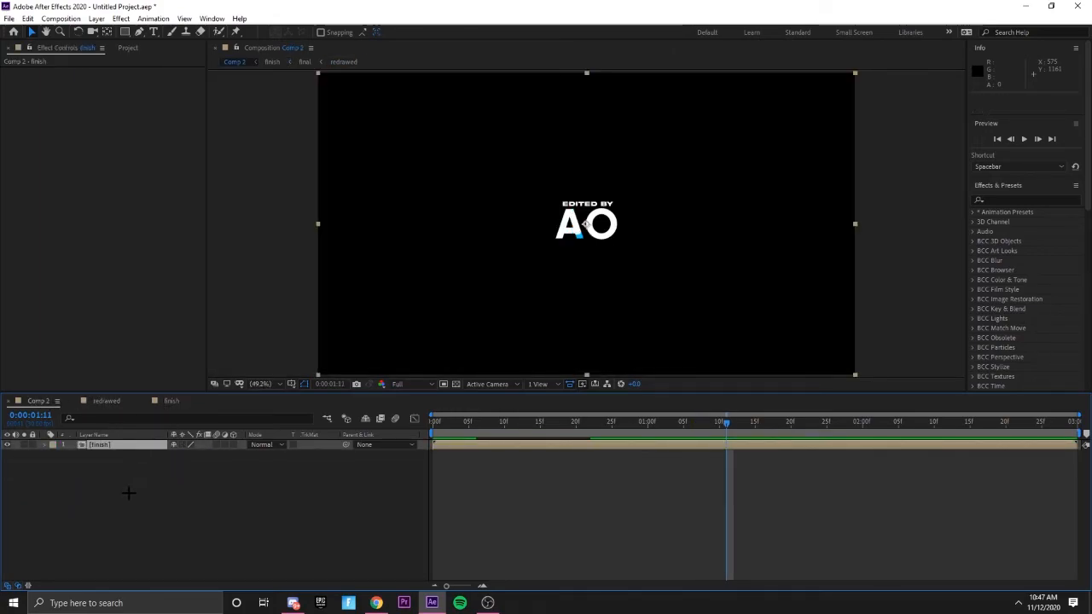
click(130, 489)
click(136, 446)
key(u)
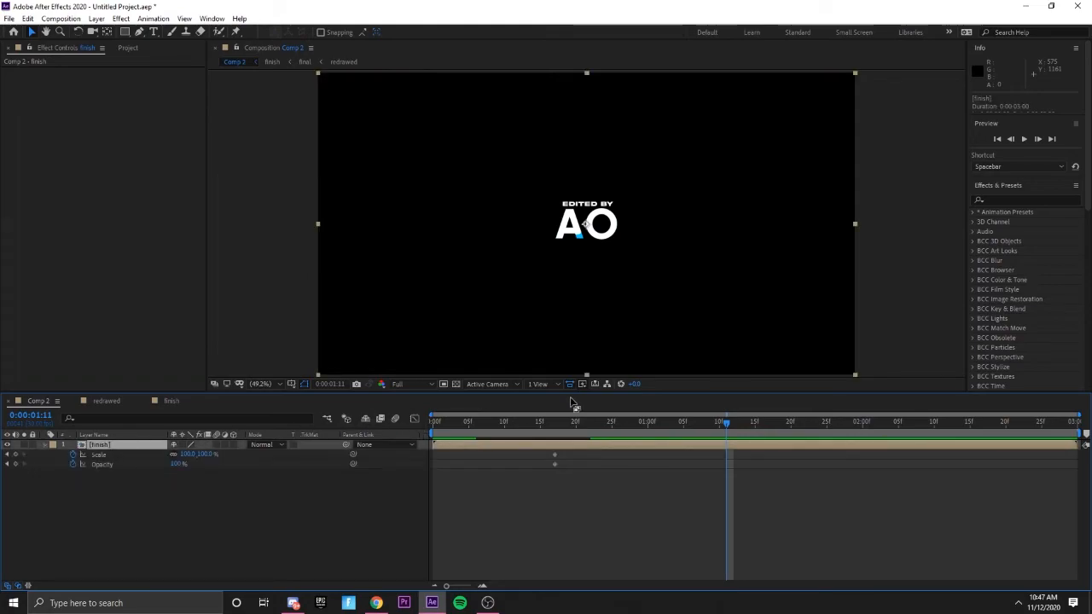
drag(727, 415, 504, 418)
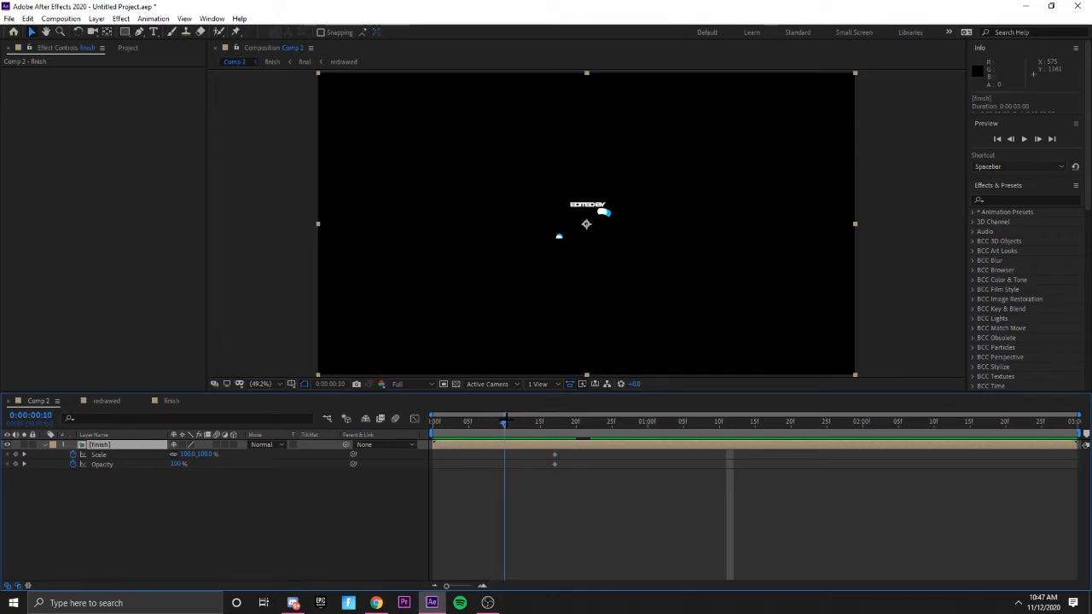
drag(554, 454, 434, 421)
click(506, 464)
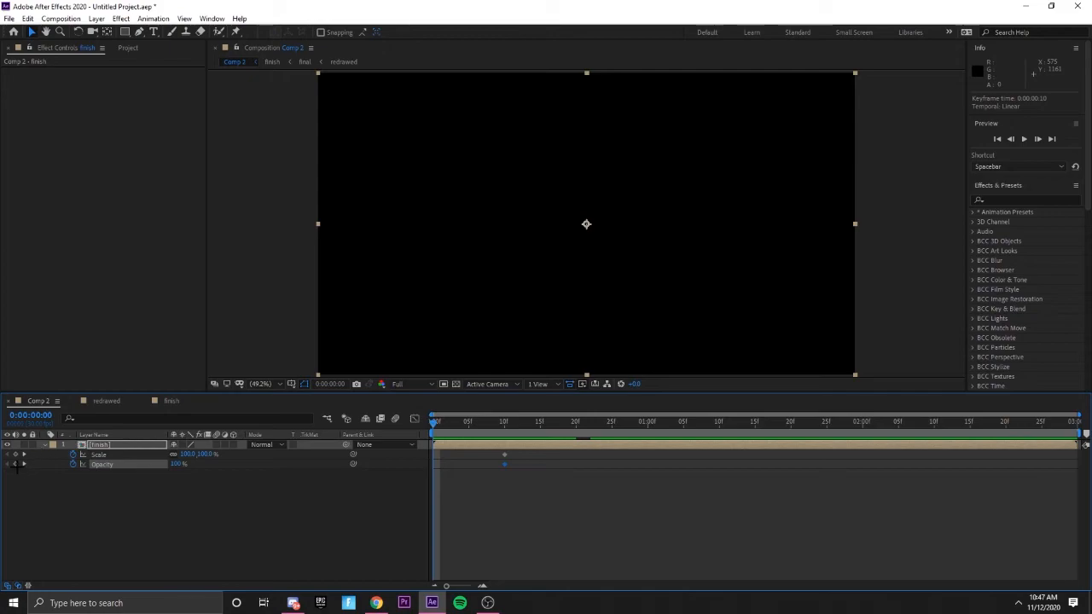
Step: Add Scale and Opacity keyframes at frame 0, set both properties to 25%, and play back
click(98, 454)
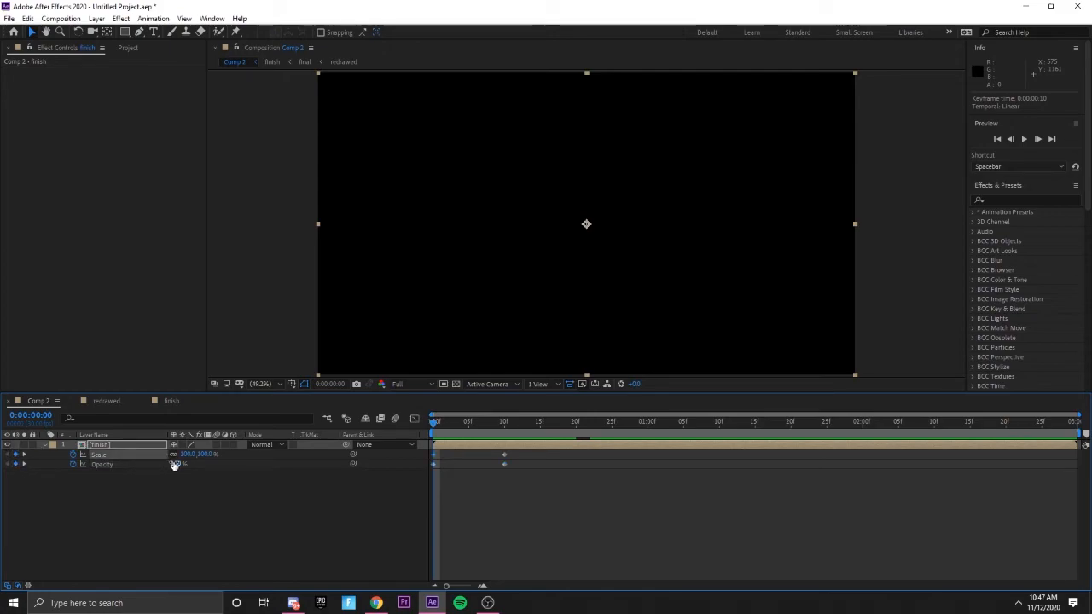
click(172, 466)
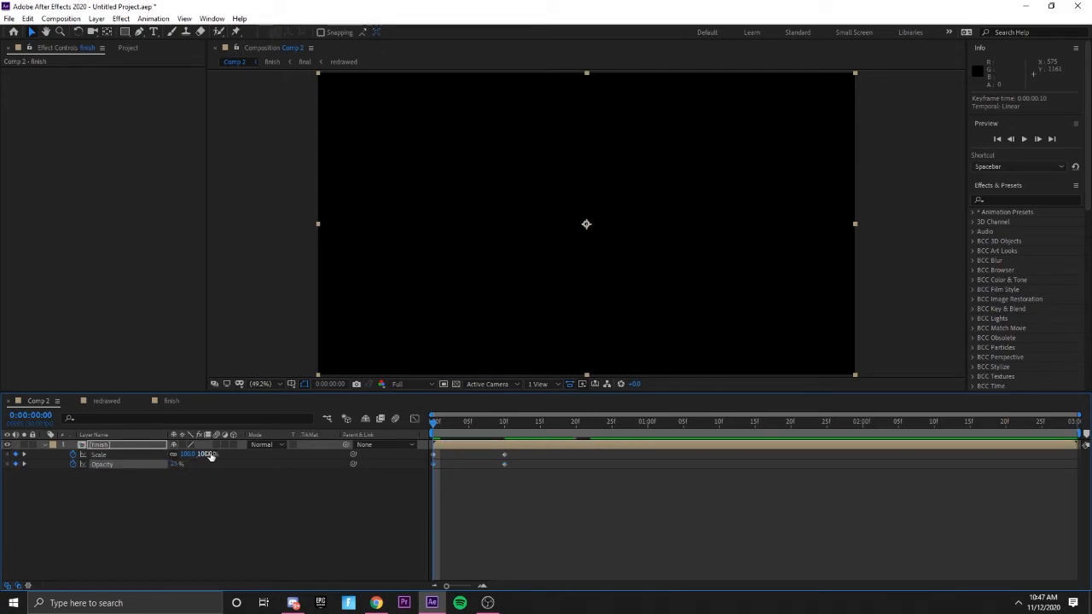
text(25)
key(Return)
key(space)
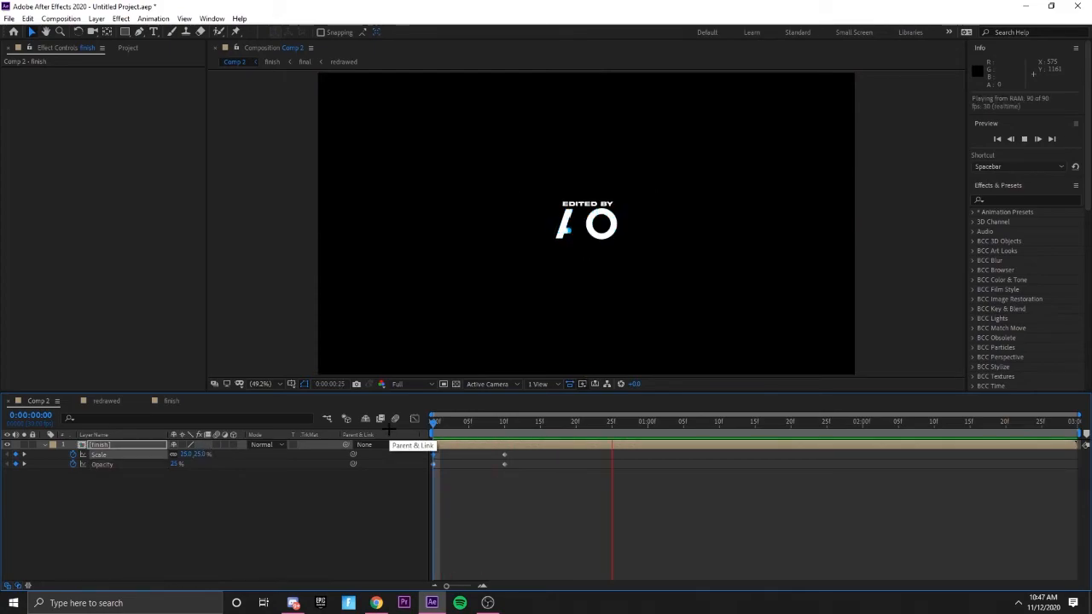
Step: Stop the preview and add a Position keyframe to the finish layer at the last frame, 0:00:02:29
click(763, 444)
click(461, 480)
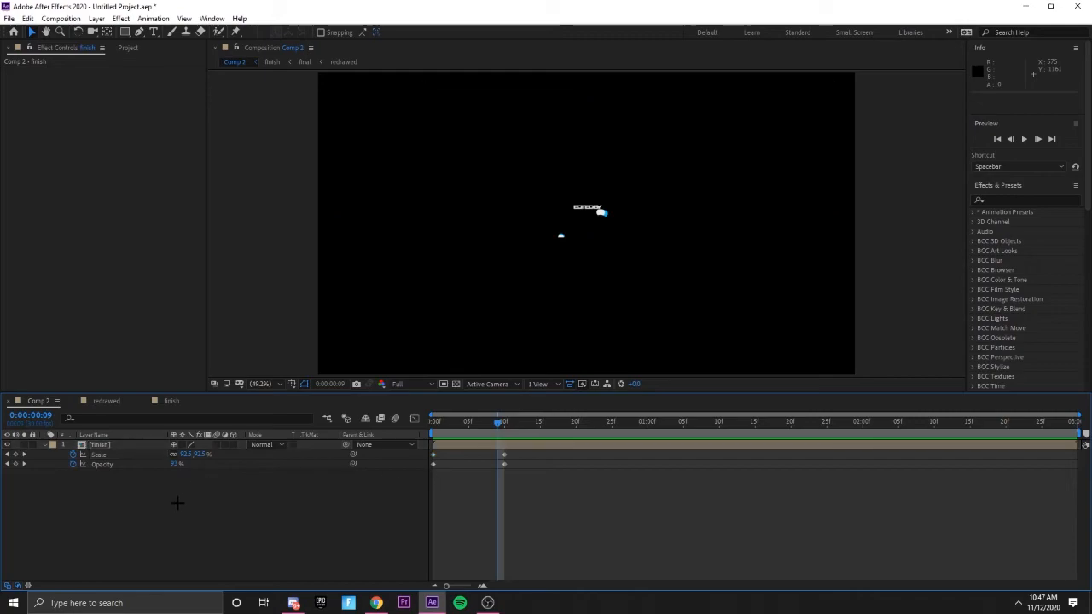
right_click(124, 482)
click(99, 467)
click(101, 444)
key(End)
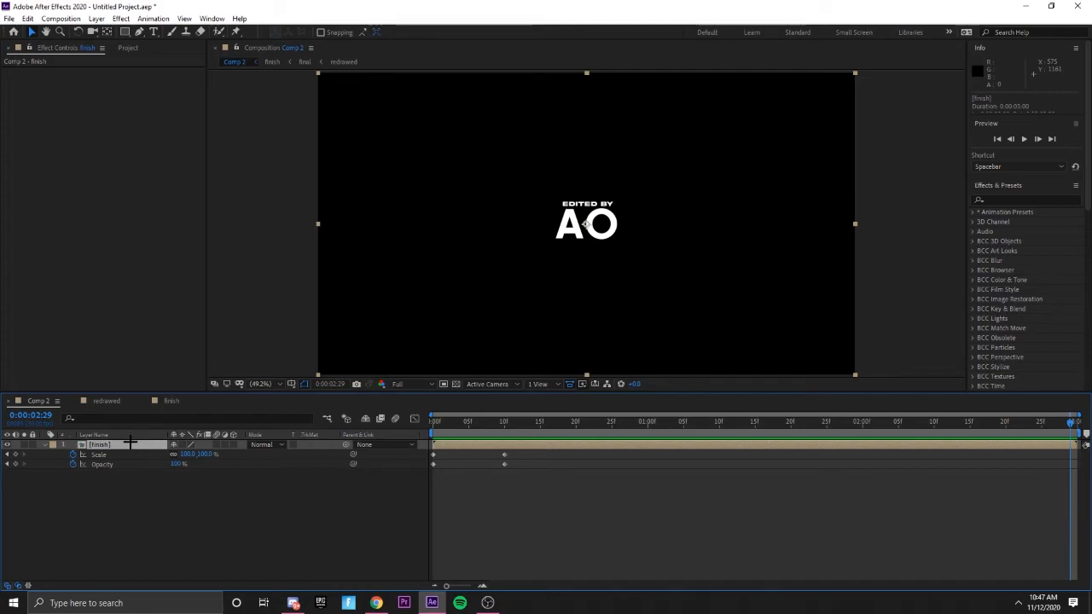
key(p)
key(Return)
key(Return)
key(u)
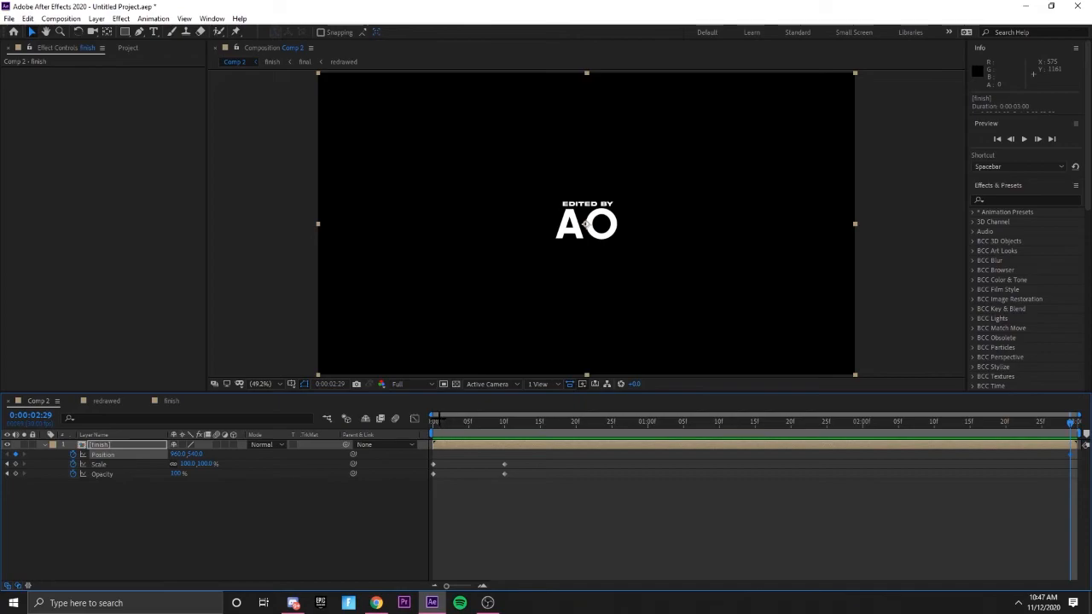
Step: Move the finish layer's Position keyframe to frame 6 and return to frame 0
key(space)
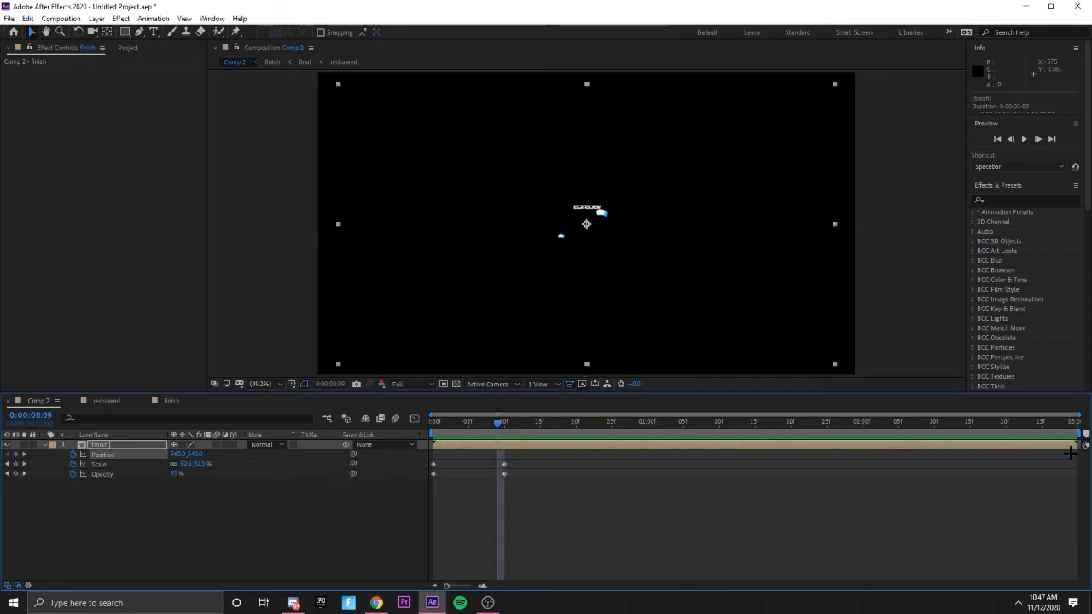
drag(1071, 452, 504, 451)
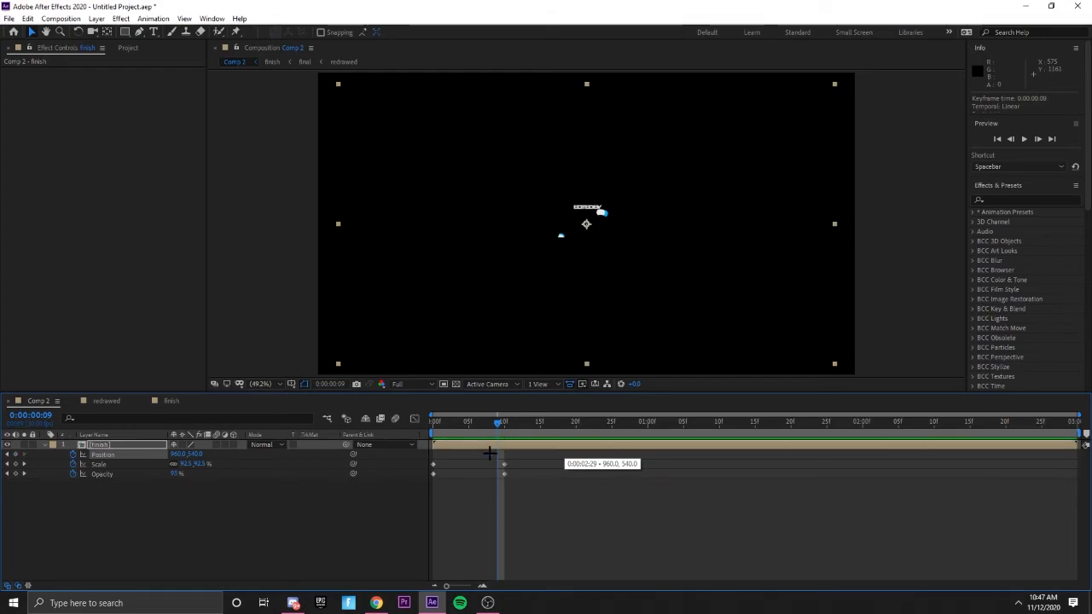
drag(487, 452, 434, 412)
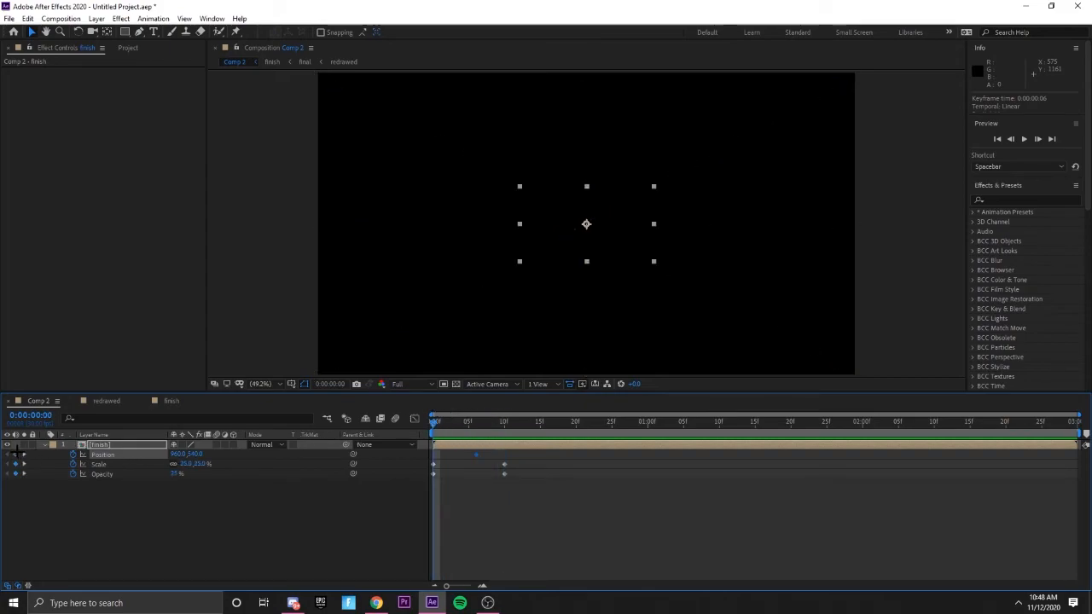
Step: Set the finish layer's Position at frame 0 to about 1820, 917, near the lower-right corner of the composition, and play back
drag(192, 454, 555, 481)
click(189, 455)
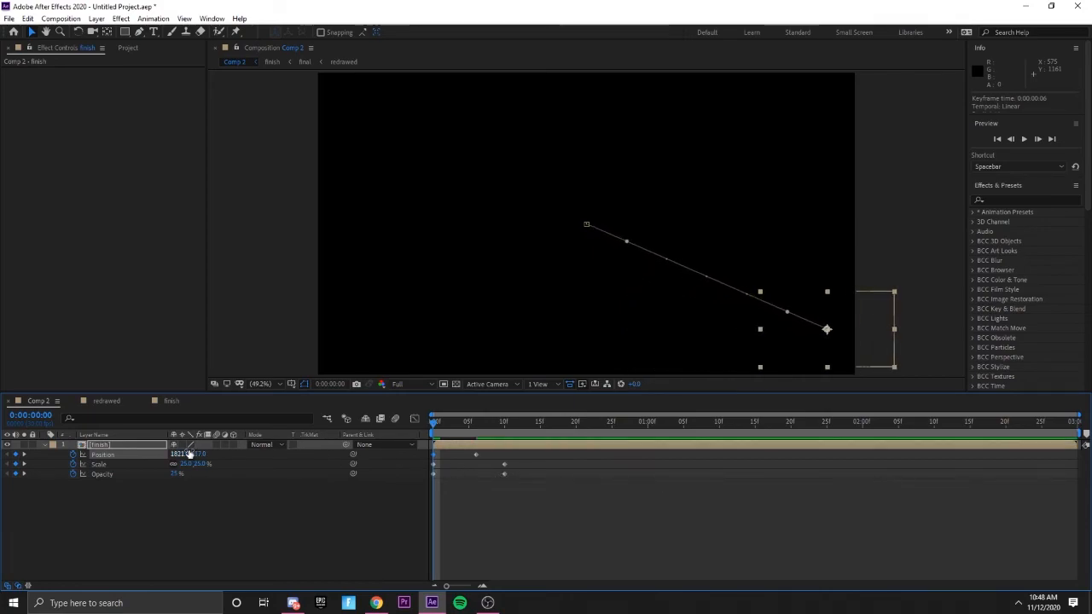
key(space)
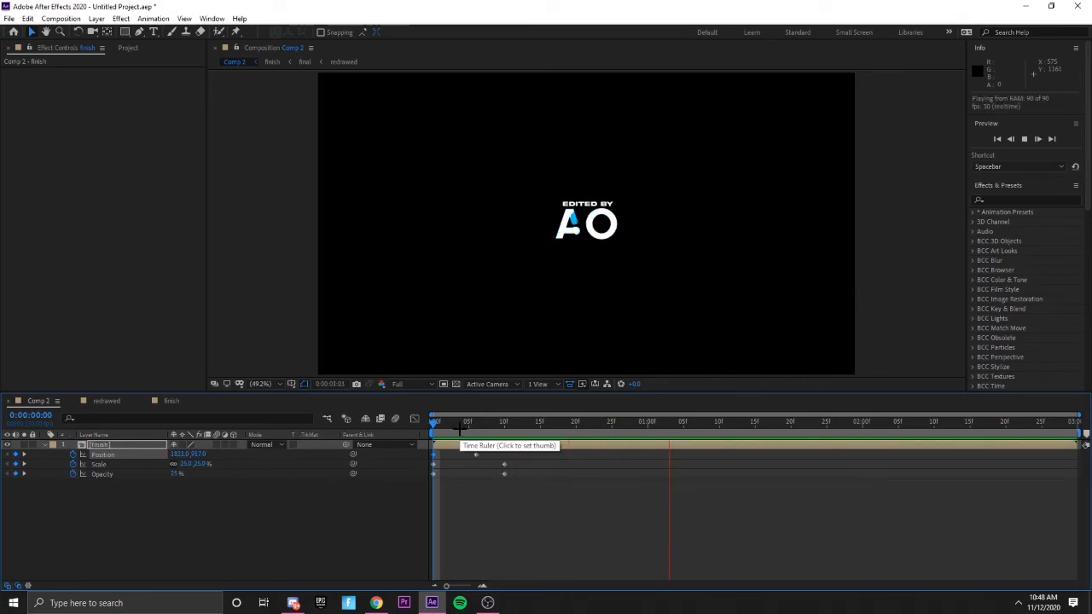
Step: Apply Easy Ease to both Position keyframes and pull their speed graph into a steep peak
drag(498, 453, 426, 459)
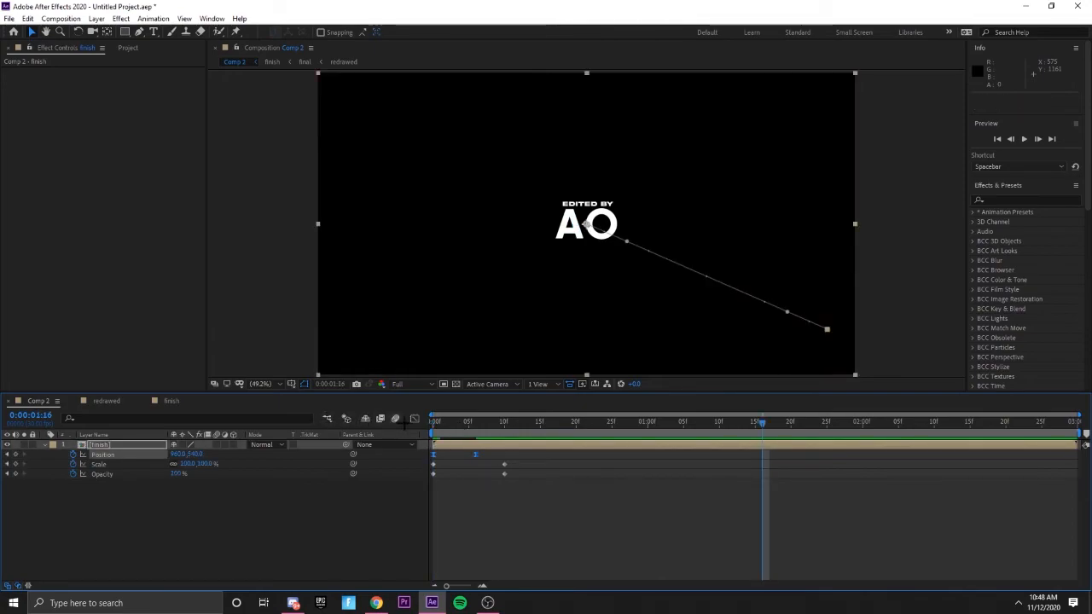
click(415, 419)
click(433, 554)
drag(448, 556, 460, 556)
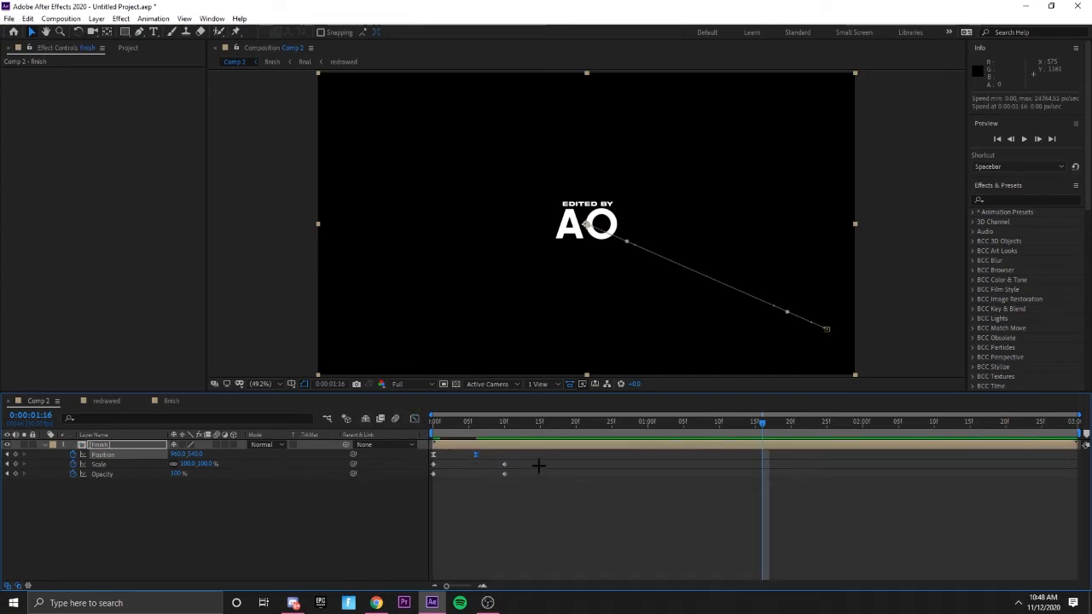
Step: Apply Easy Ease to both Scale keyframes and pull their influence handles inward for a sharp peak in the speed graph
drag(539, 465, 423, 465)
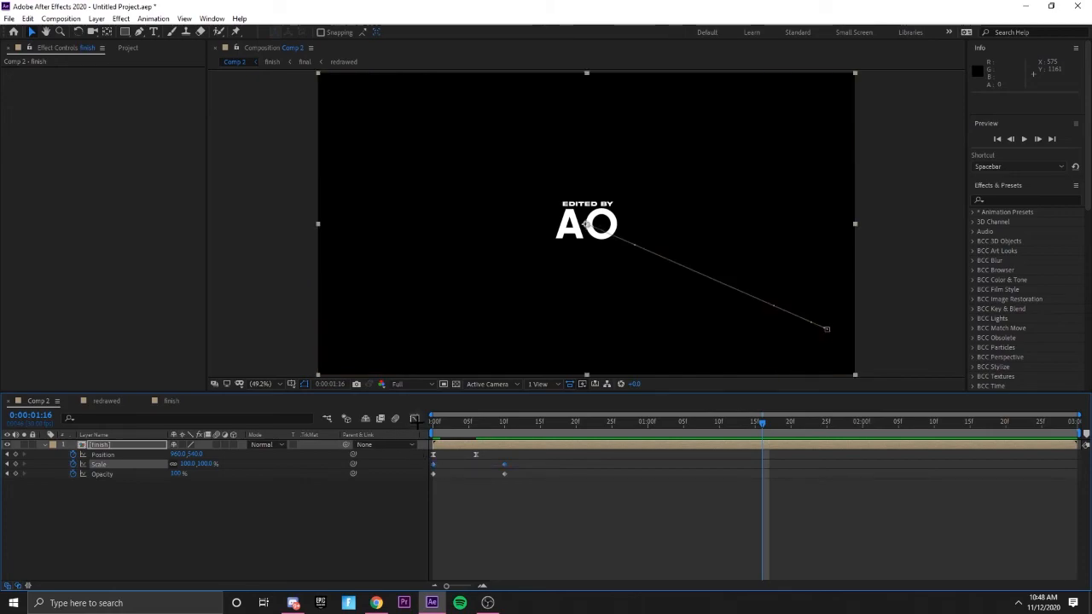
click(414, 418)
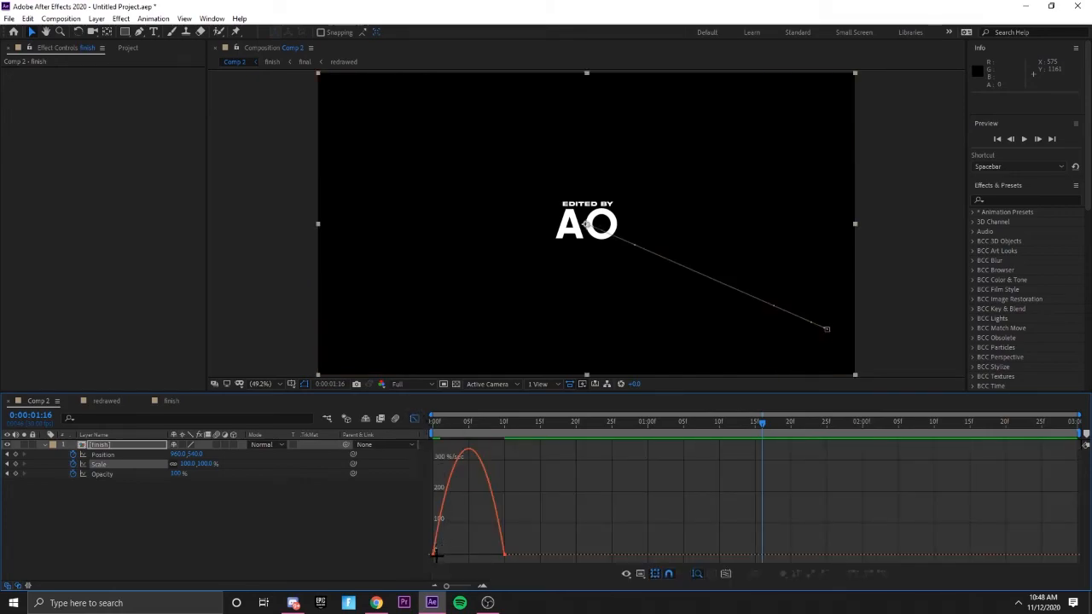
double_click(435, 555)
click(686, 373)
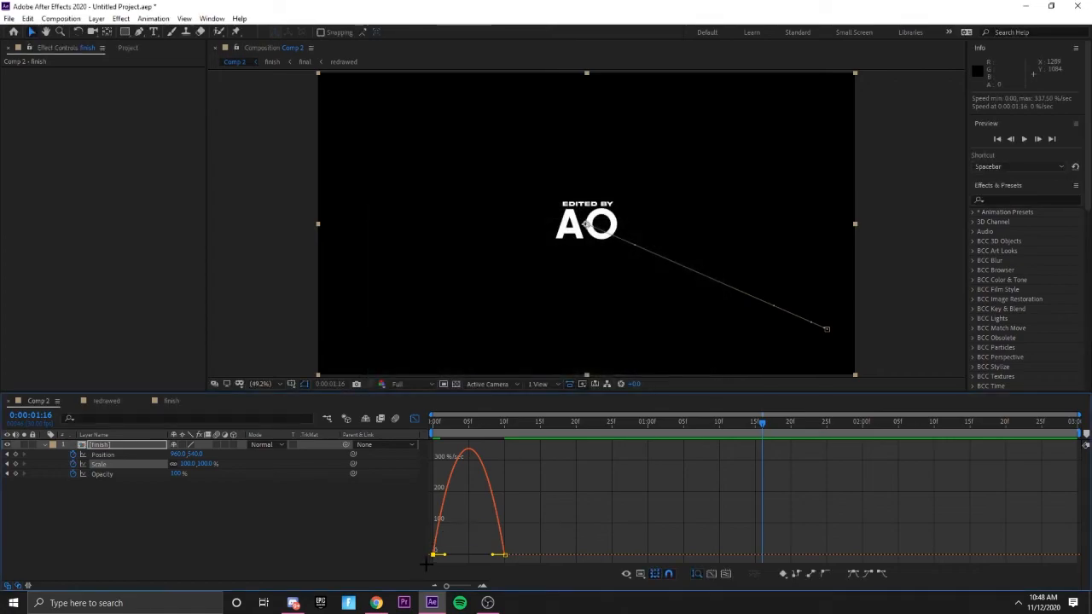
drag(445, 557, 469, 552)
click(414, 419)
Step: Apply Easy Ease to both Opacity keyframes and shape their speed graph into a sharp peak
drag(526, 485, 431, 452)
click(415, 419)
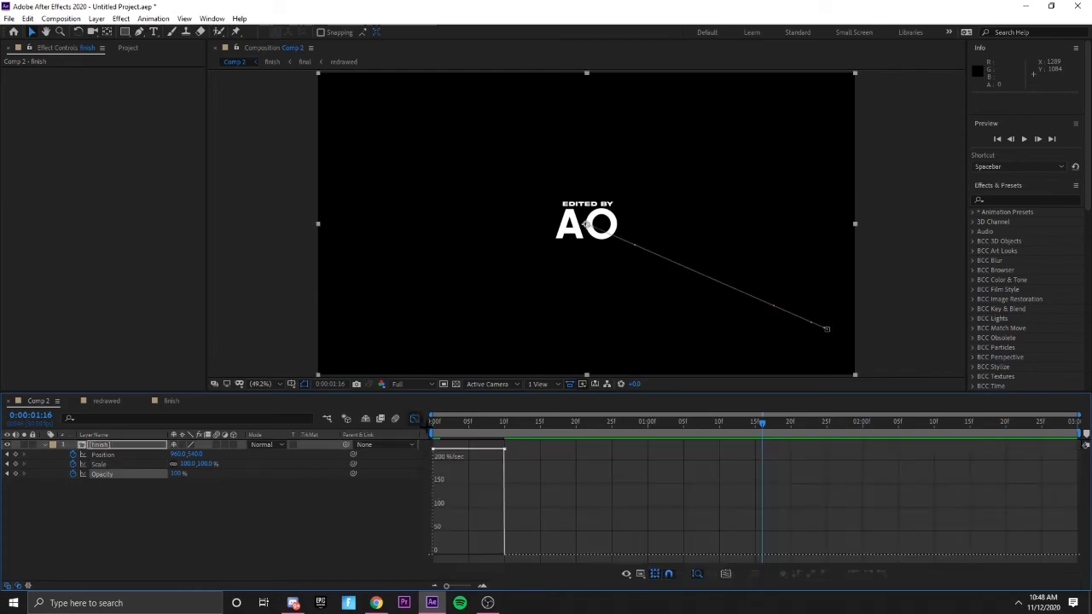
click(415, 418)
drag(517, 482, 409, 472)
key(F9)
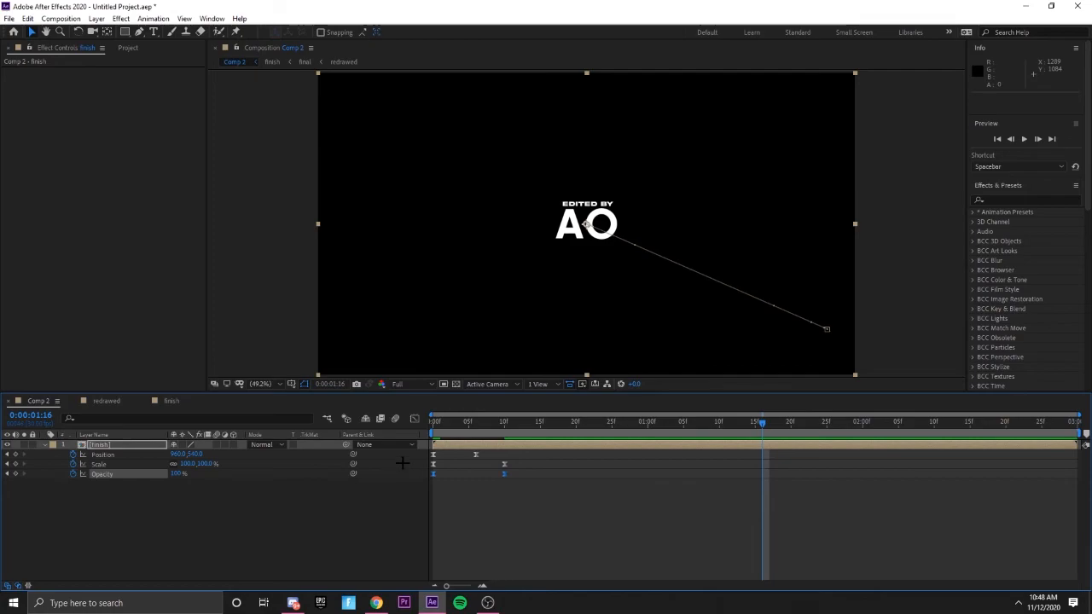
click(414, 419)
click(433, 554)
mouse_move(457, 555)
mouse_down()
mouse_move(490, 553)
mouse_move(474, 554)
mouse_up()
click(415, 419)
Step: Play back Comp 2 from frame 0 to check the eased entrance
key(space)
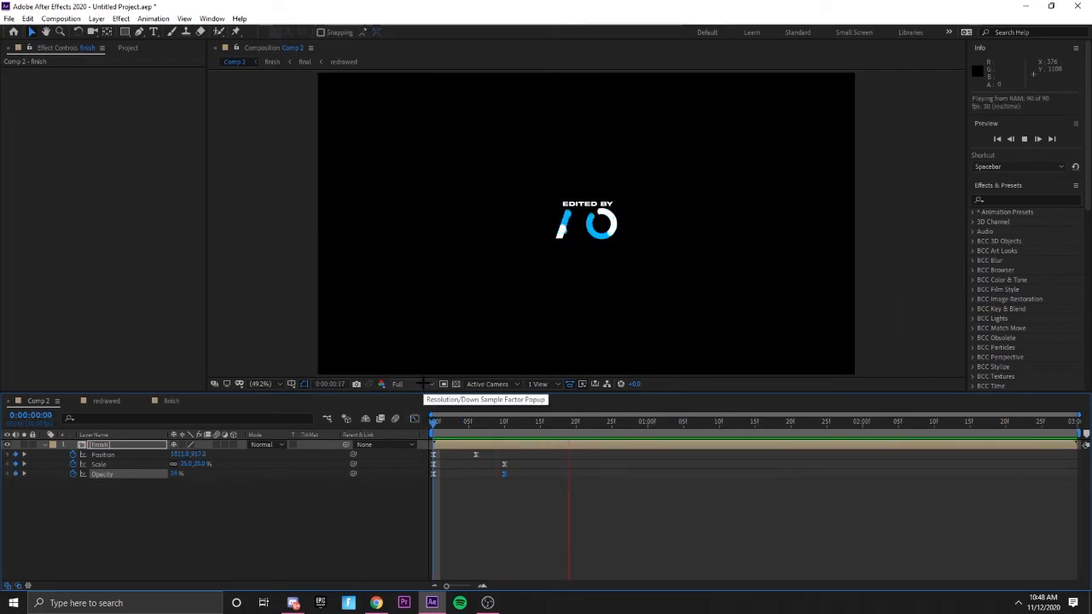
click(288, 511)
key(space)
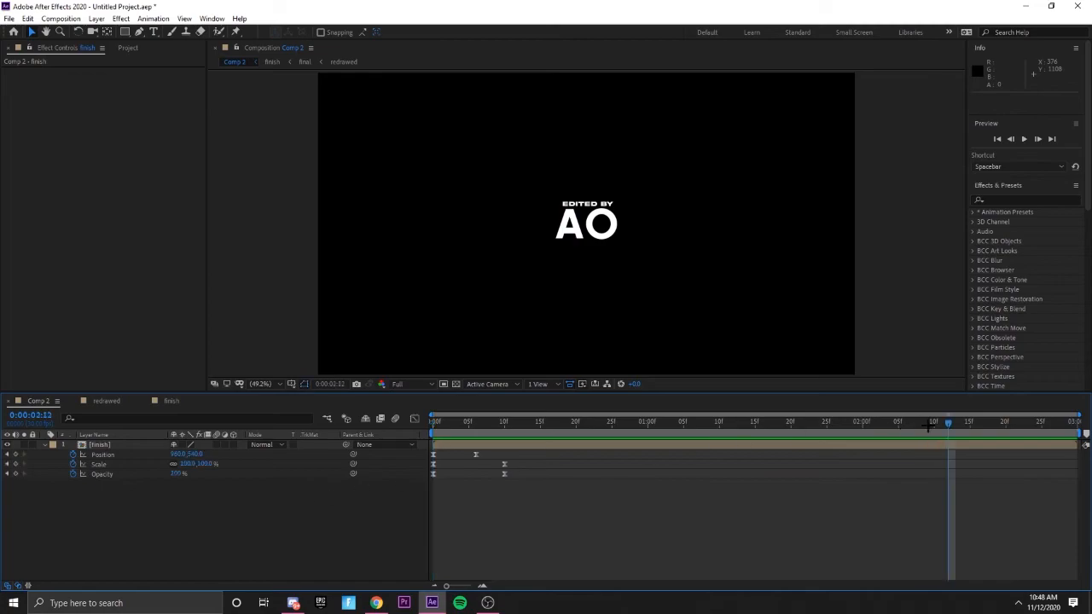
drag(957, 418, 433, 418)
key(space)
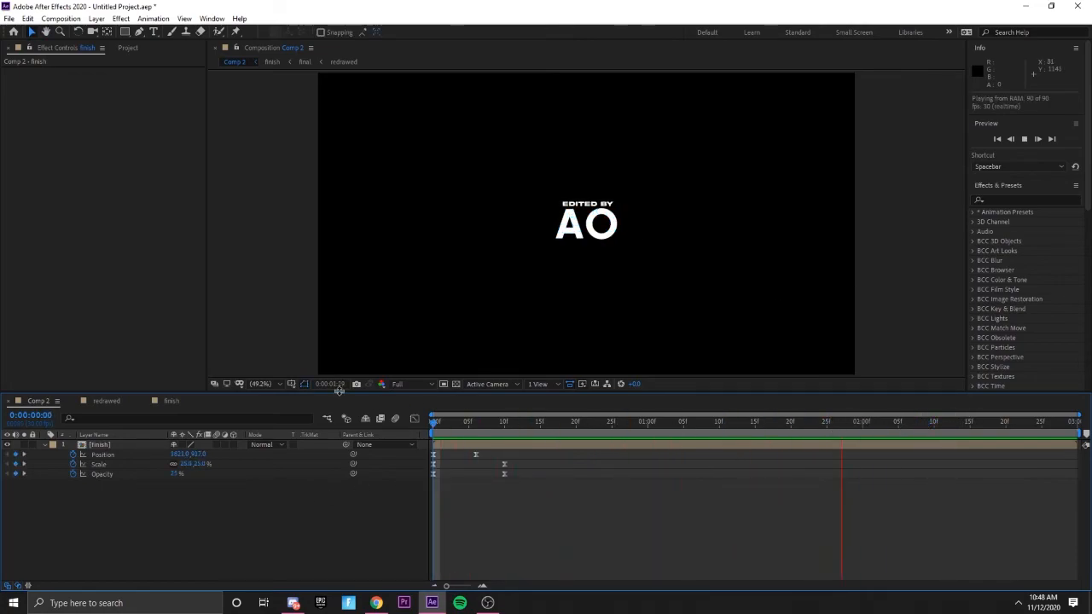
key(space)
Step: Add Scale and Opacity keyframes to the finish layer at 0:00:02:21 and 0:00:02:29
drag(863, 423, 1013, 424)
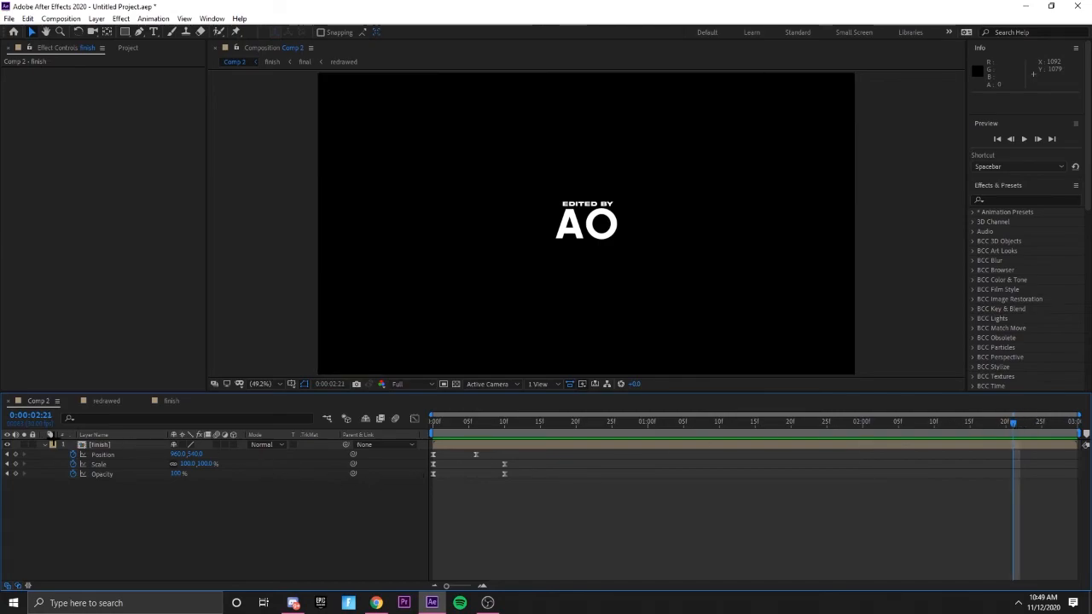
click(16, 464)
click(15, 473)
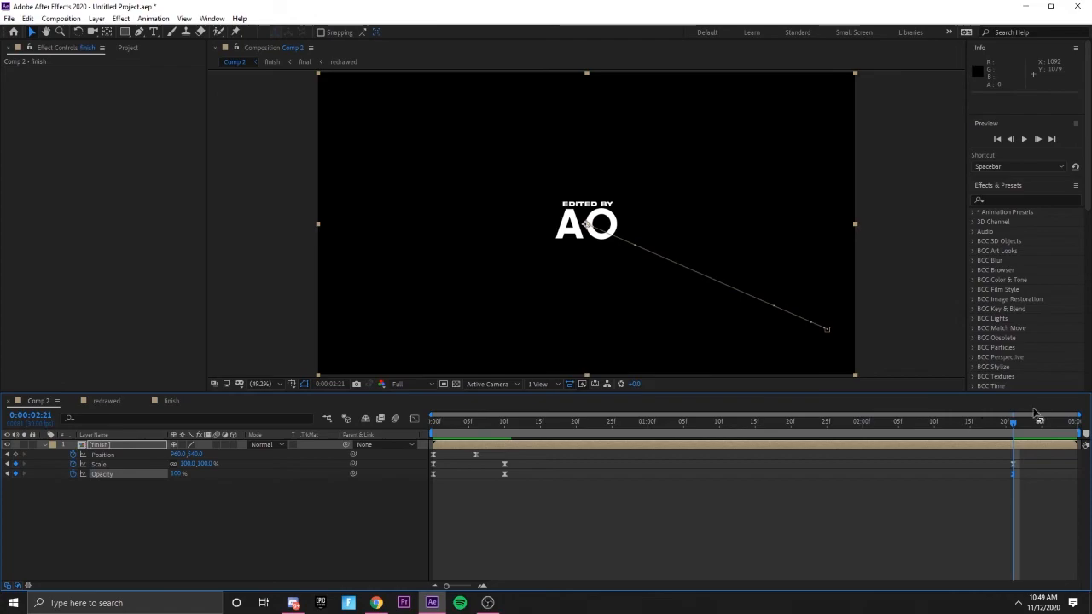
key(End)
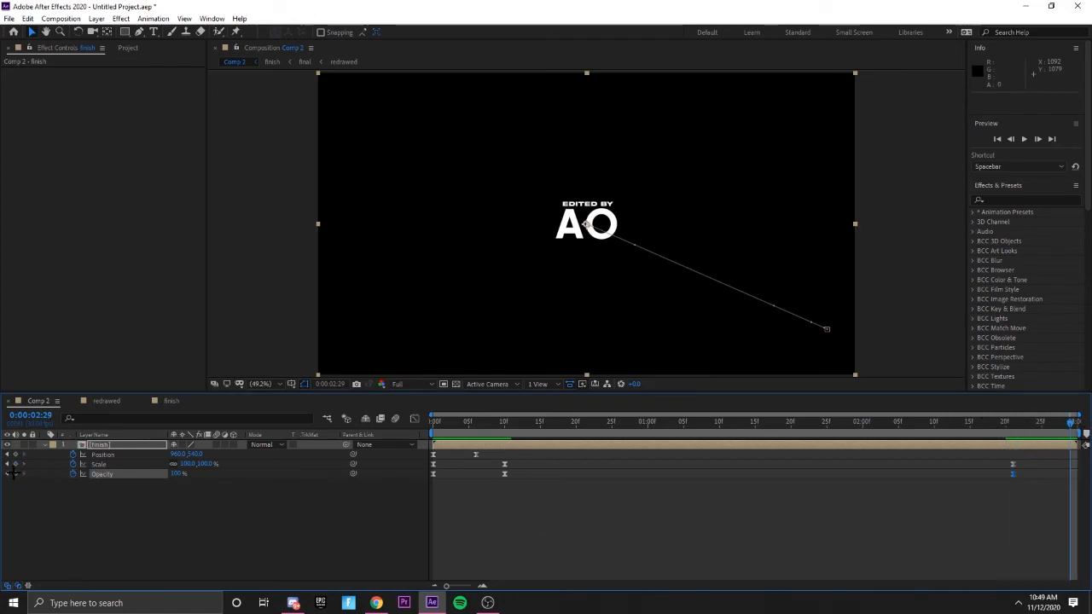
click(15, 473)
click(16, 464)
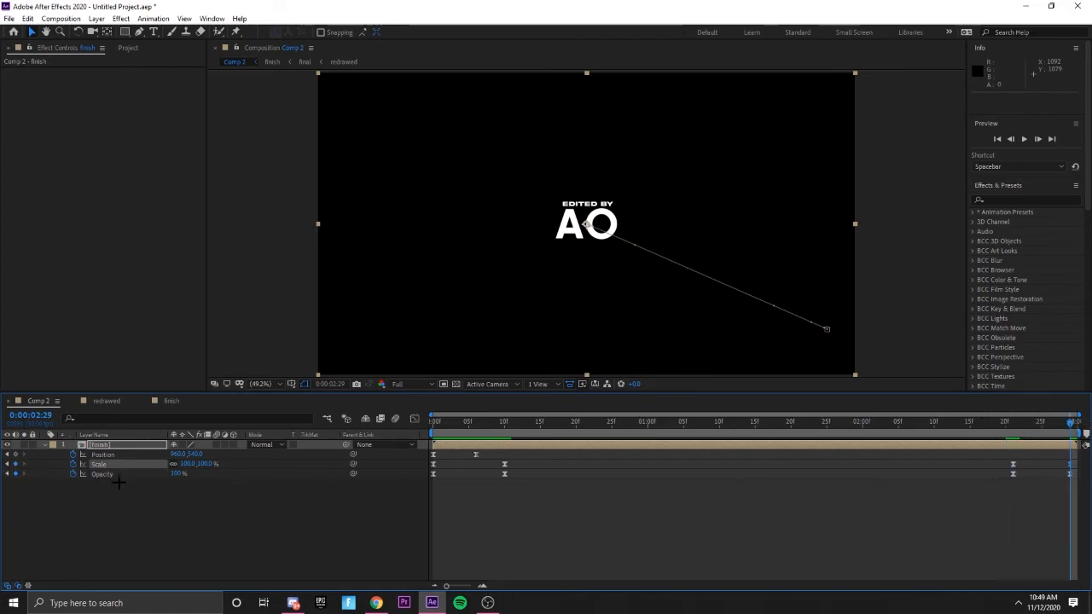
Step: Set the finish layer's Opacity and Scale to 0% at the final frame
click(178, 473)
text(0)
key(Return)
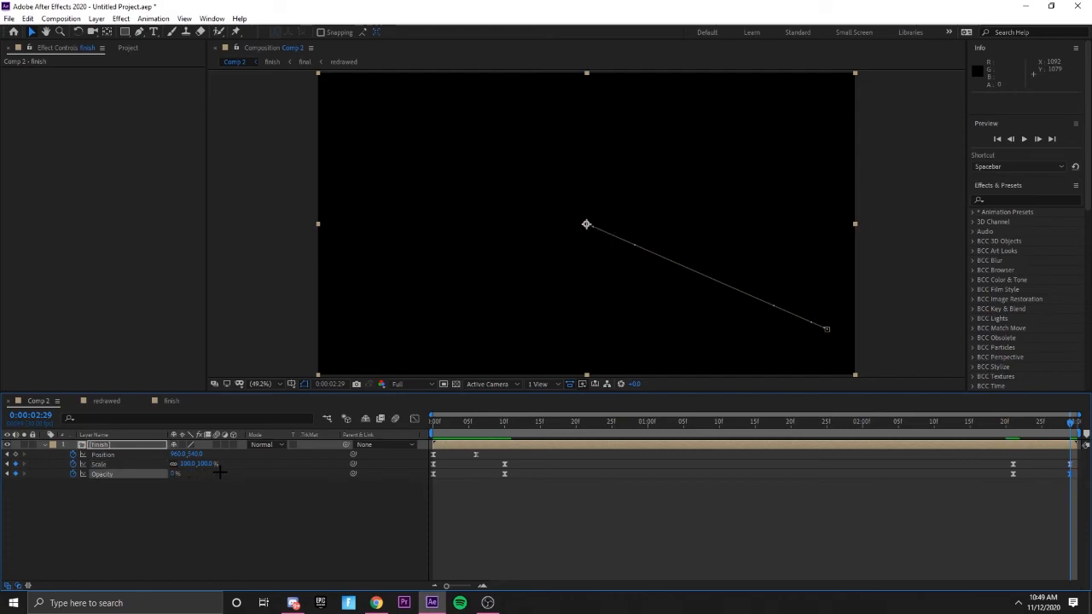
click(206, 464)
text(0)
key(Return)
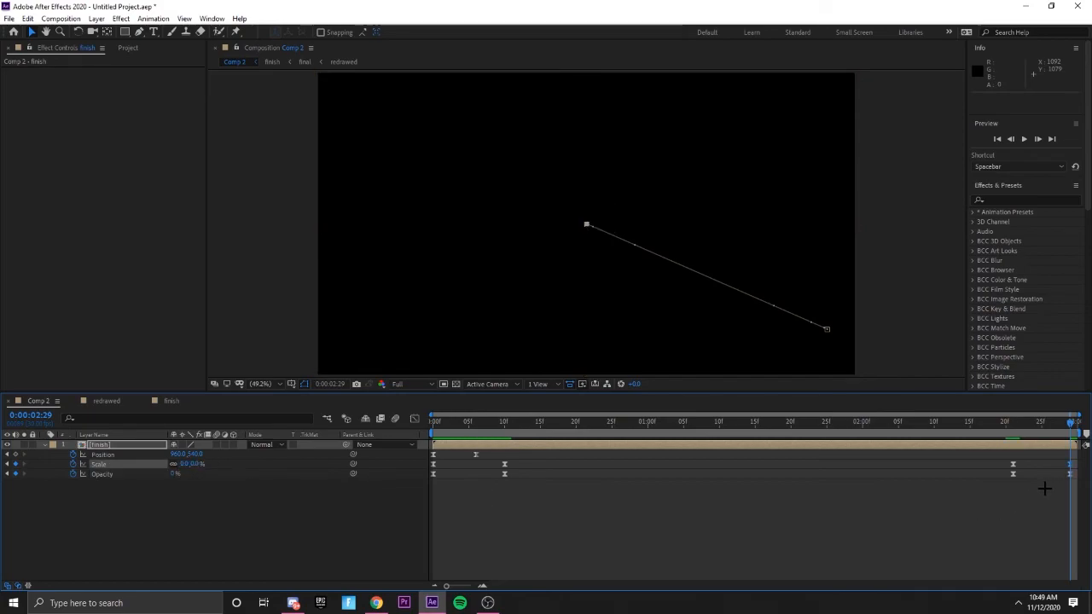
Step: Pull the influence handles of the last two Scale keyframes inward to form a sharp dip in the speed graph
drag(987, 464, 1076, 467)
click(414, 418)
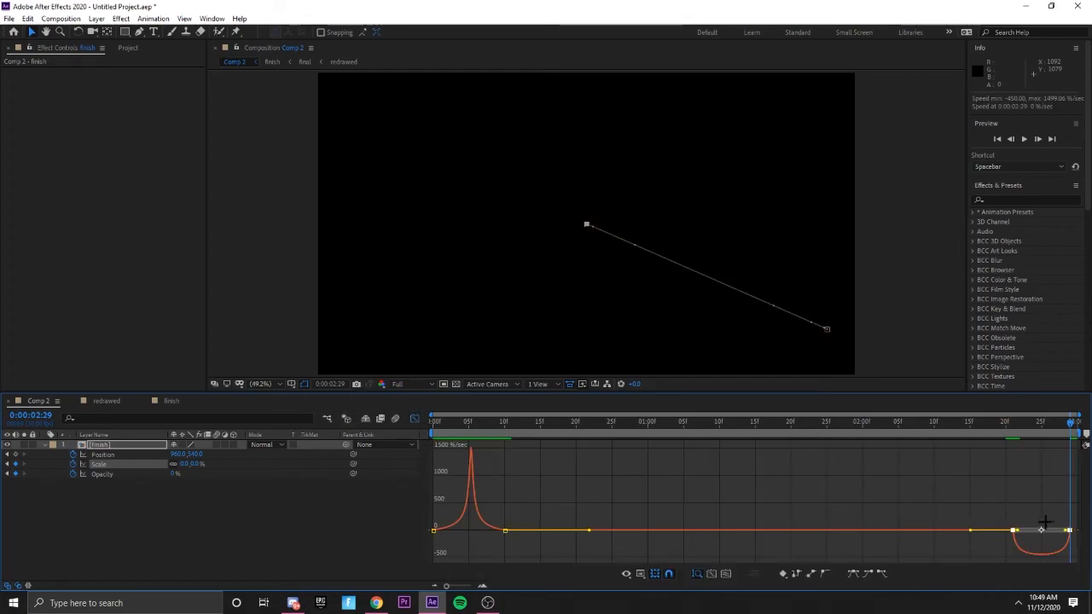
drag(1017, 532, 1046, 515)
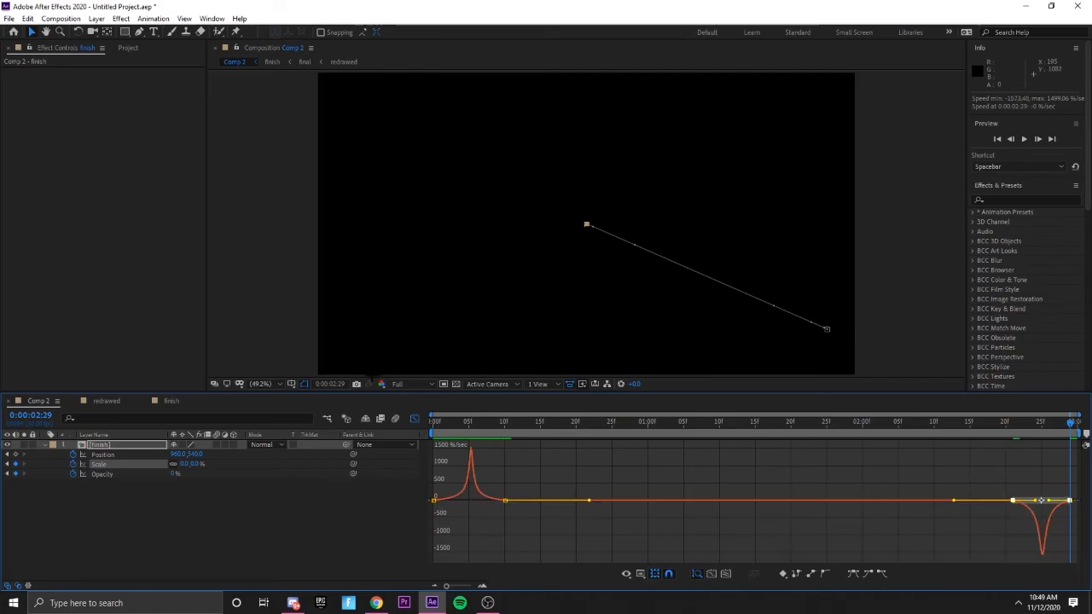
click(415, 418)
Step: Shape the speed graph of the last two Opacity keyframes into a sharp dip
click(1008, 470)
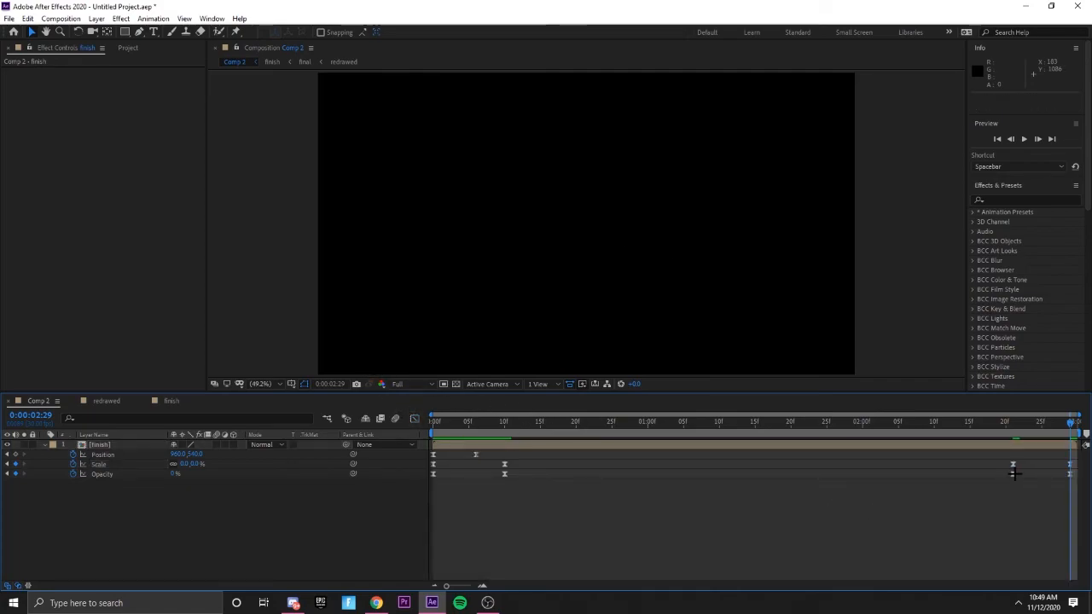
click(1012, 473)
click(412, 417)
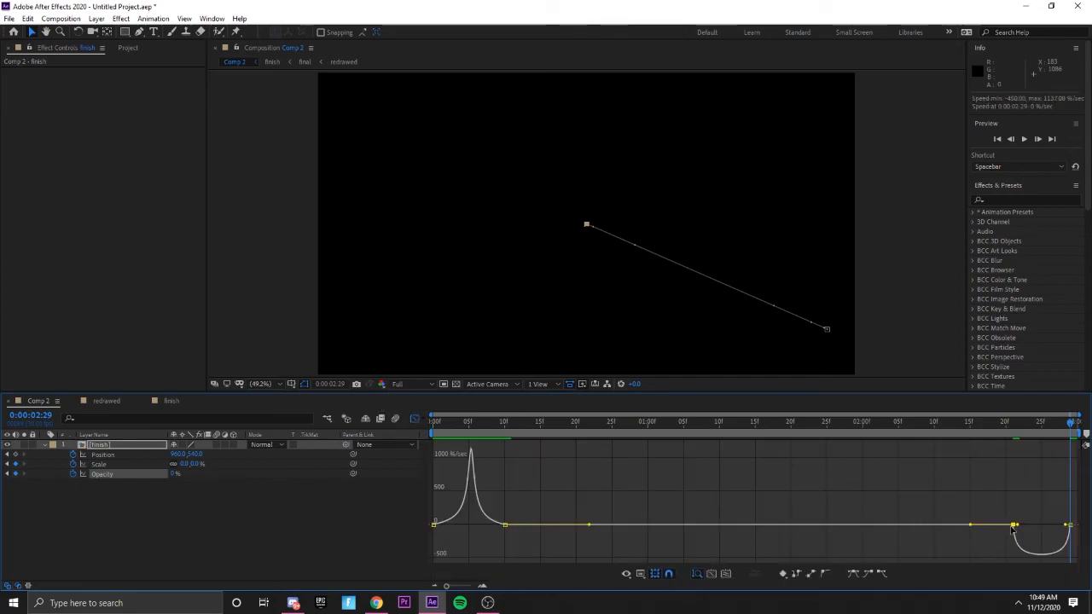
drag(1037, 522, 1049, 501)
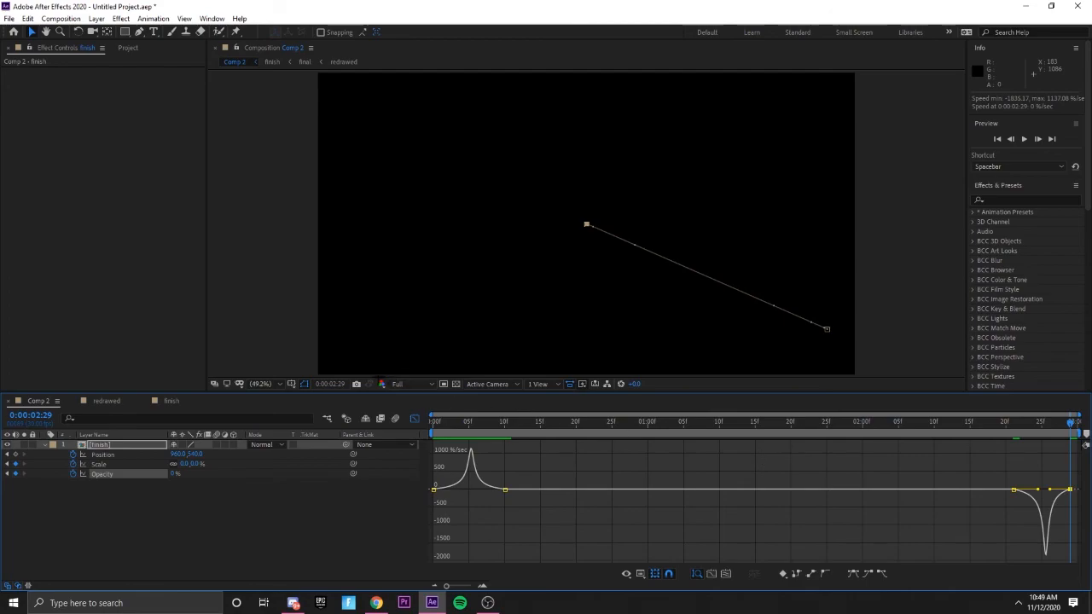
click(412, 418)
Step: Play back the whole animation, including once over the transparency grid, and restore the black background
key(space)
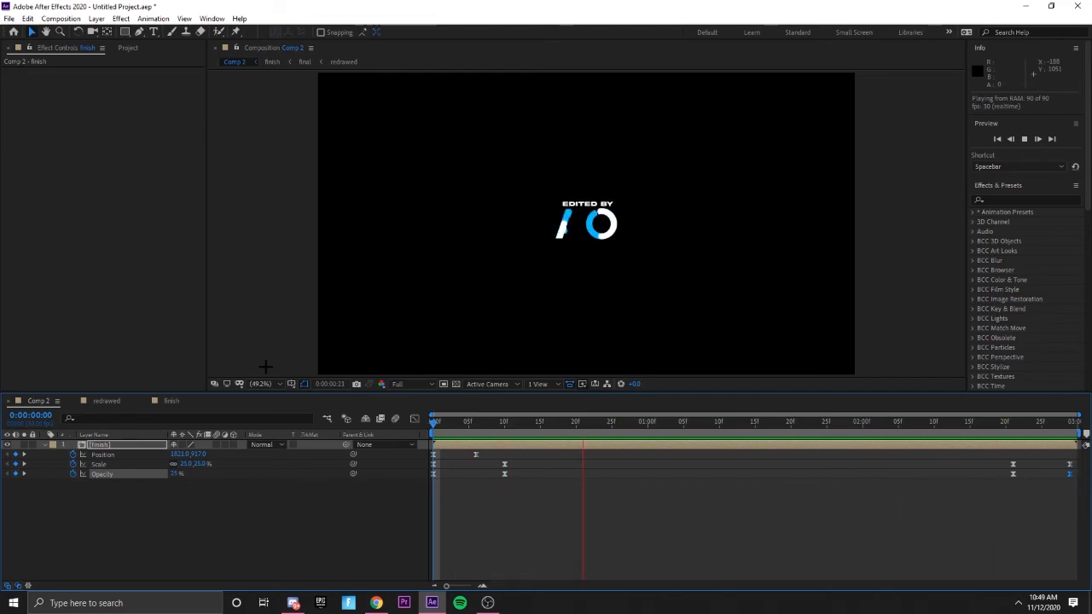
key(space)
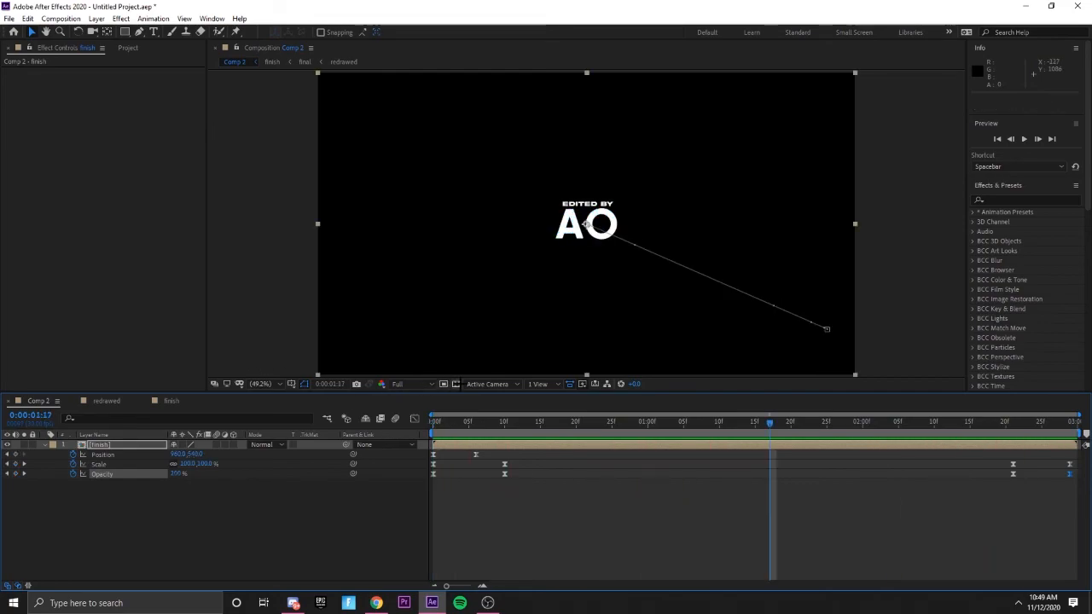
click(455, 383)
key(Home)
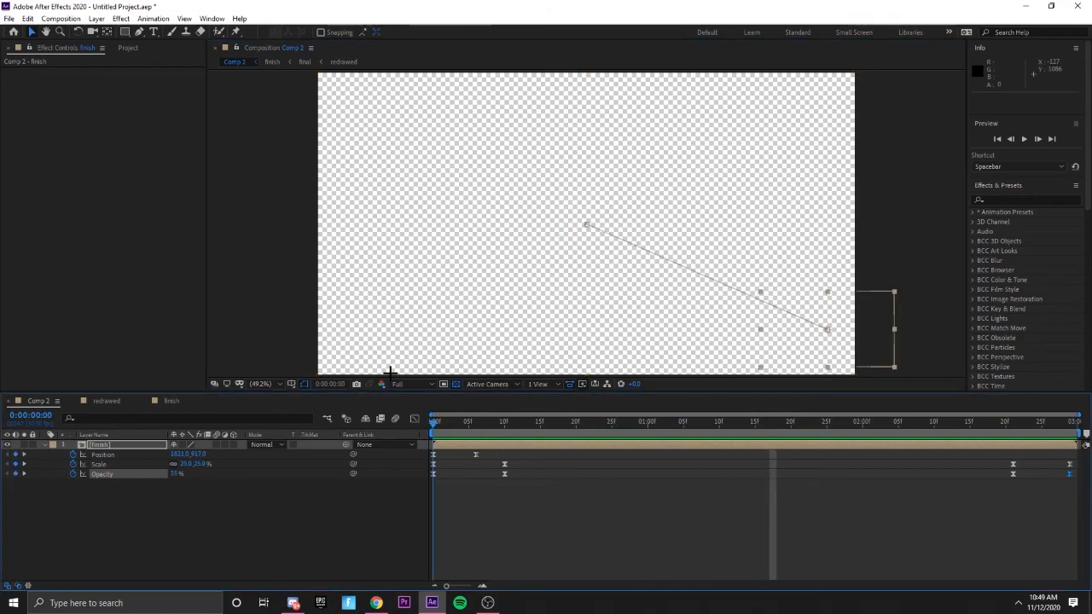
key(space)
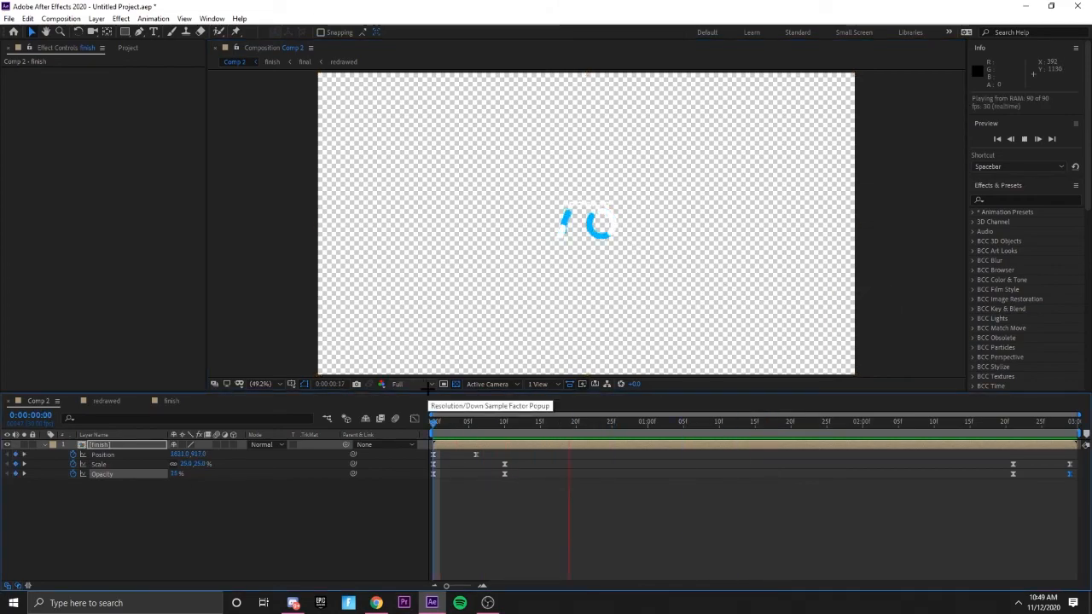
click(457, 385)
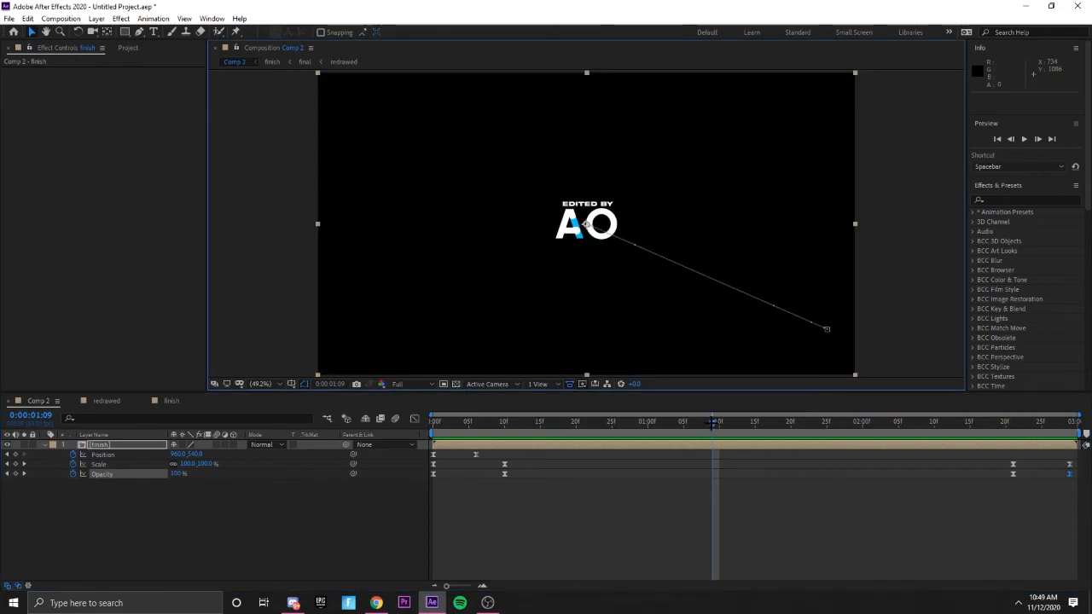
Step: Add Comp 2 to the render queue for export
click(9, 18)
mouse_move(27, 18)
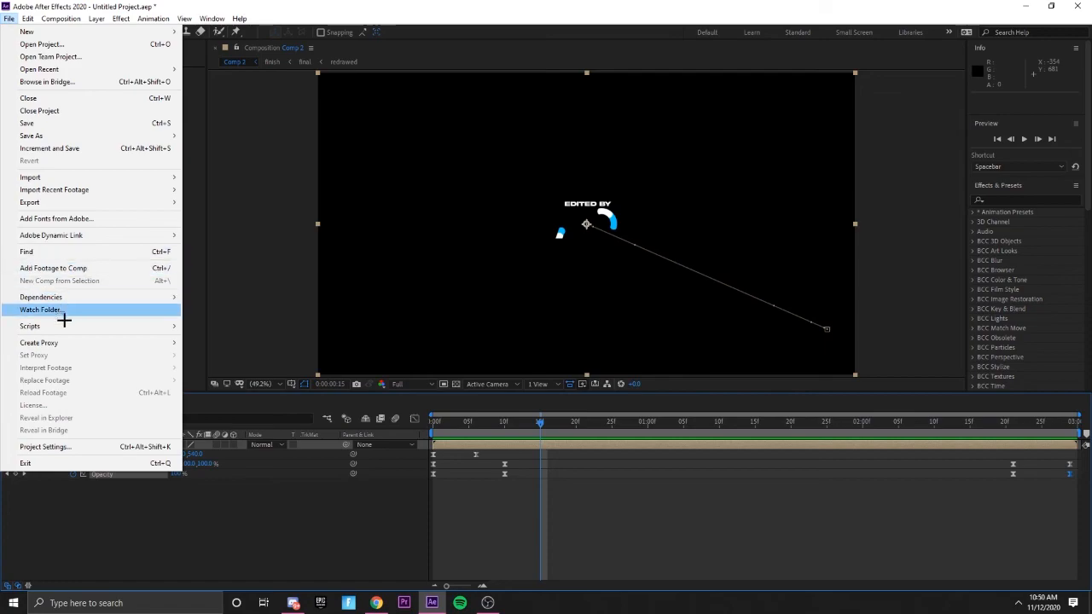
mouse_move(162, 203)
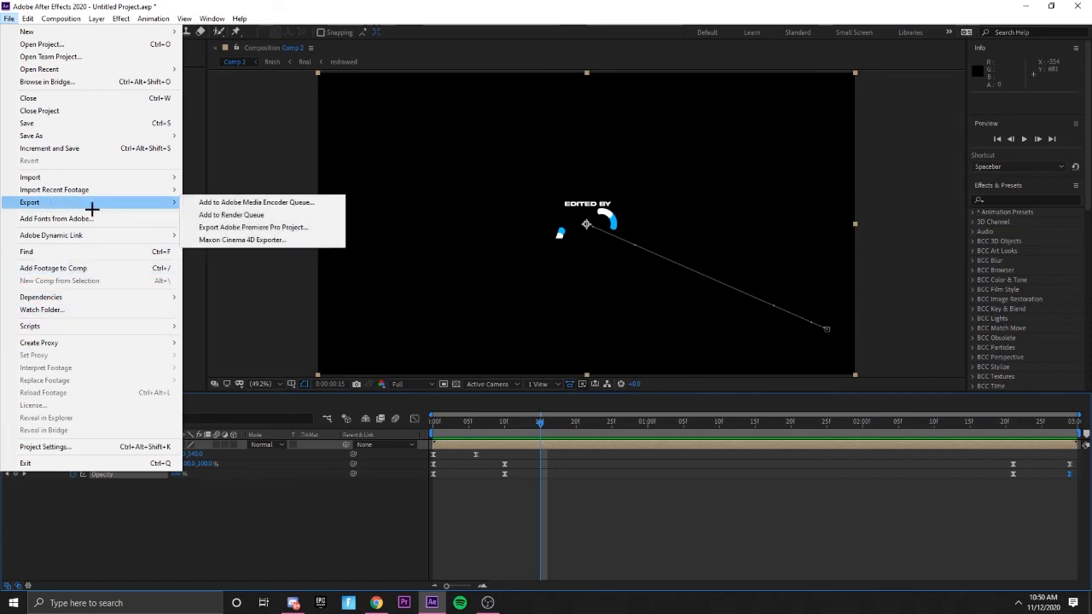
click(205, 215)
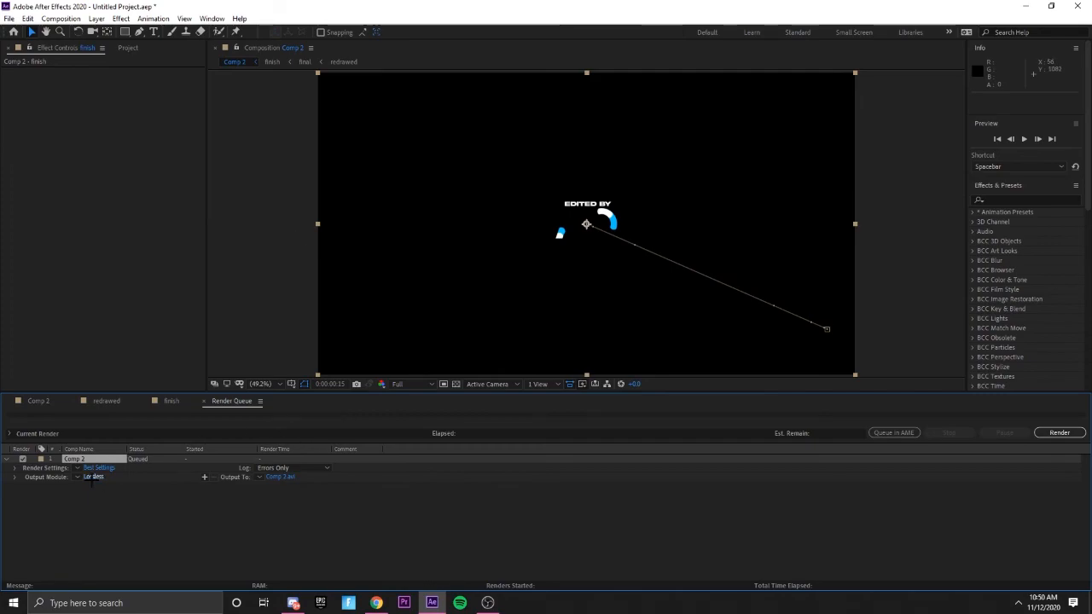
Step: Set the output module of Comp 2 to the QuickTime format with RGB + Alpha channels
click(92, 476)
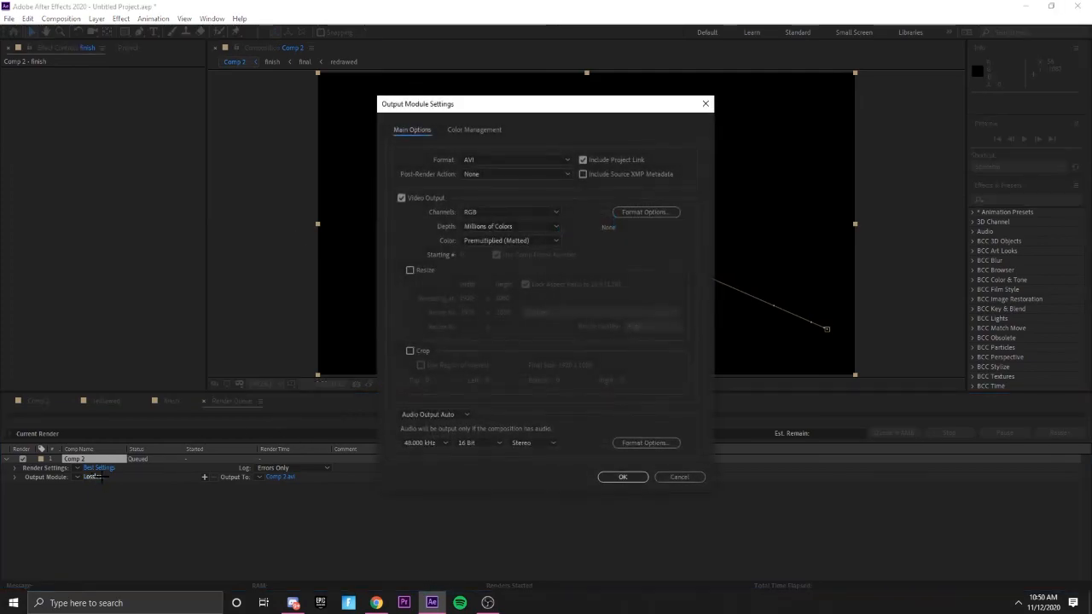
click(508, 160)
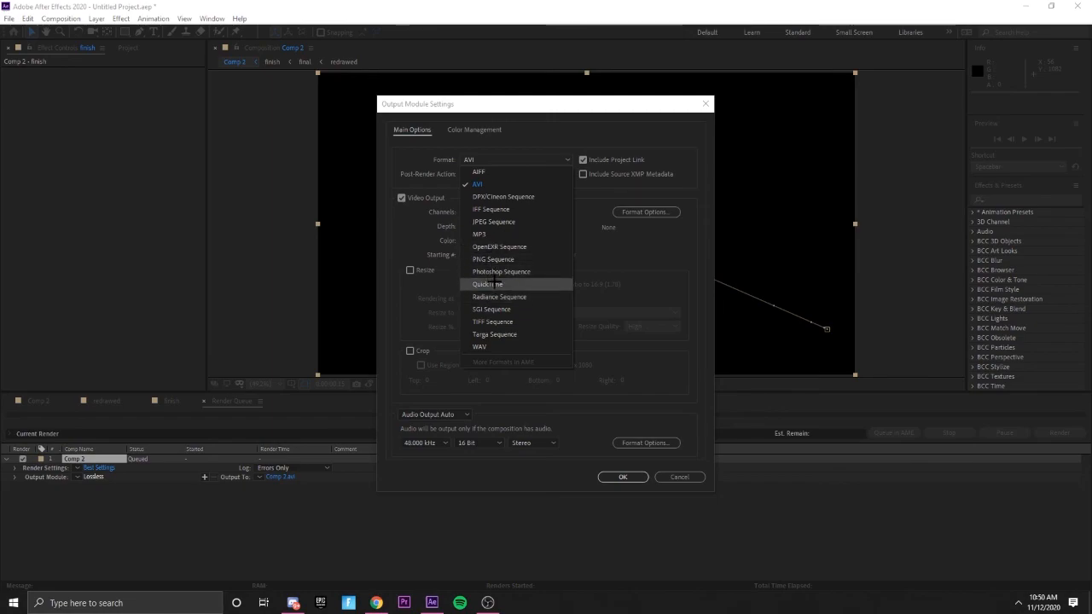
click(495, 283)
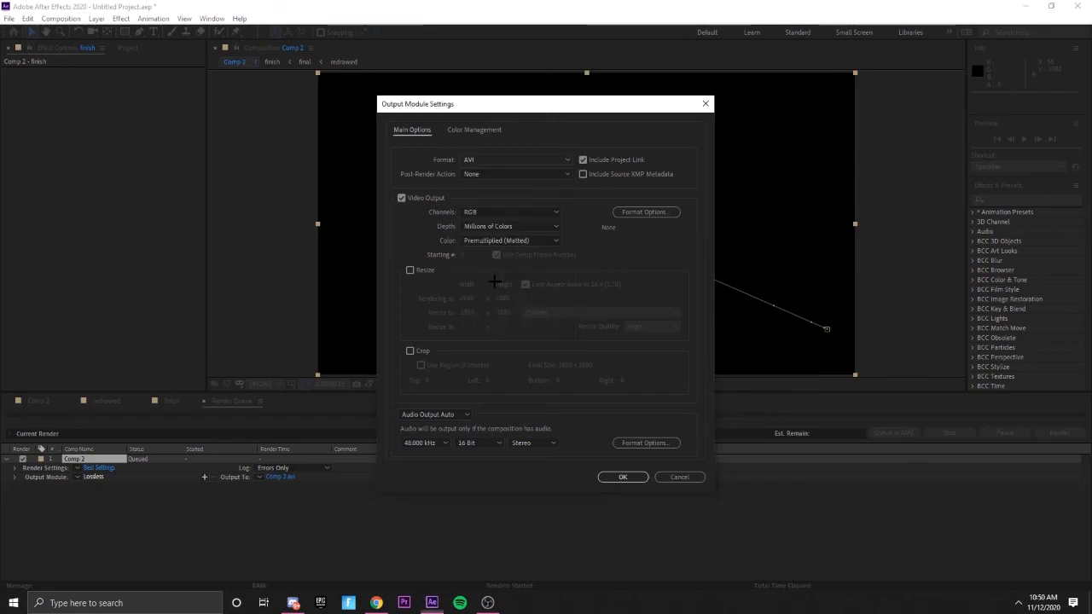
click(501, 212)
click(501, 248)
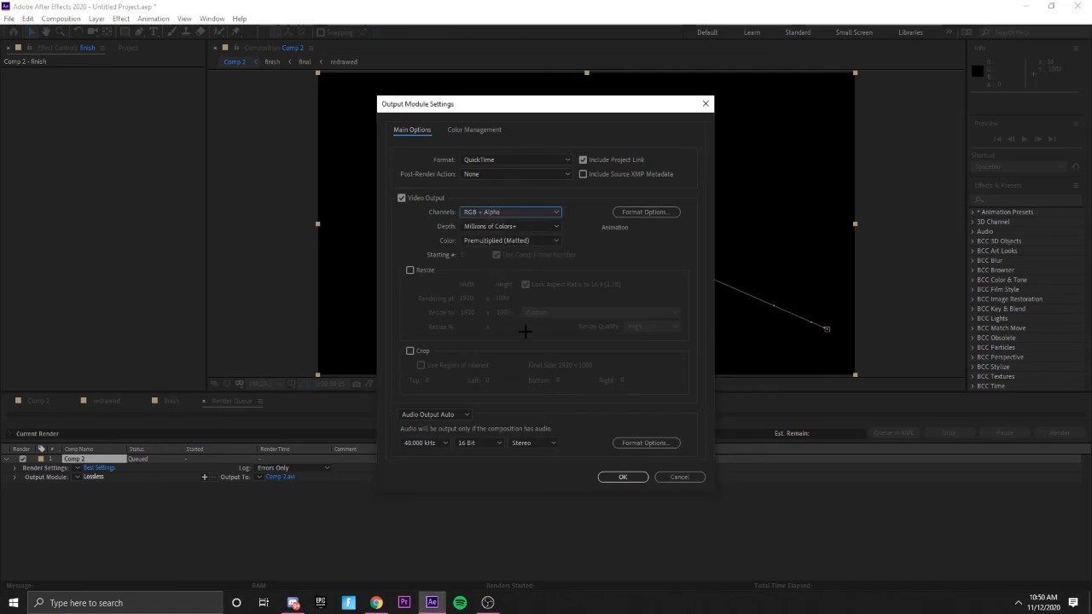
click(625, 476)
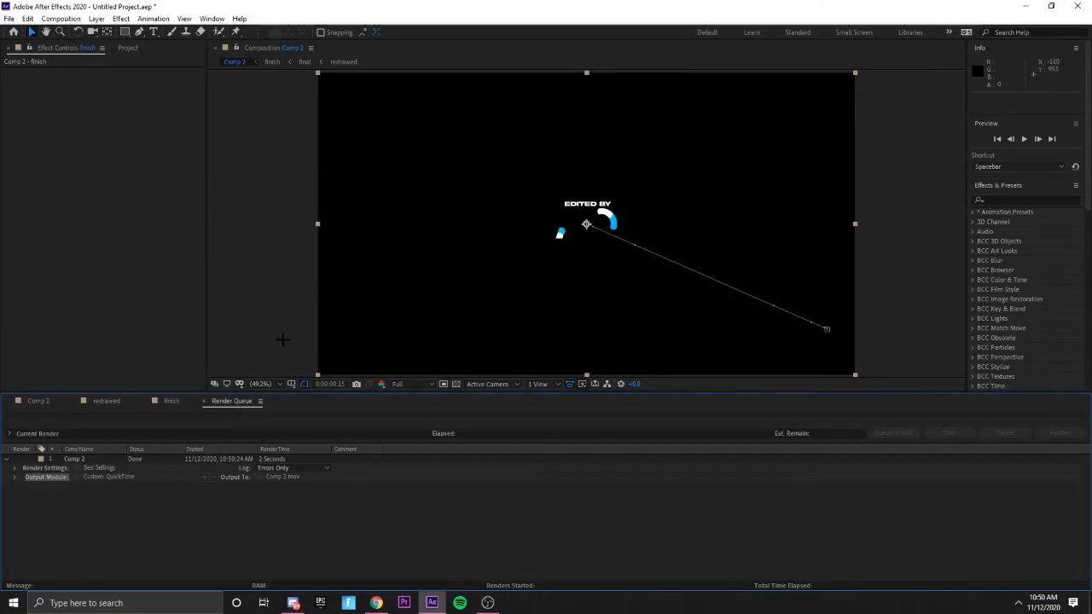
Step: Return to the Comp 2 timeline and play back the finished intro animation
click(41, 401)
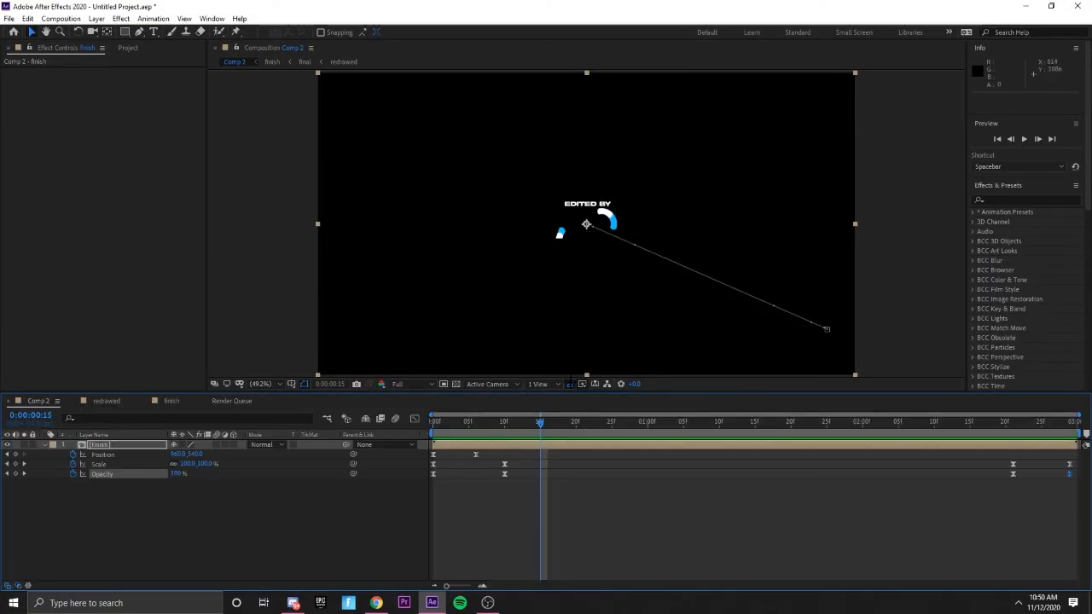
key(space)
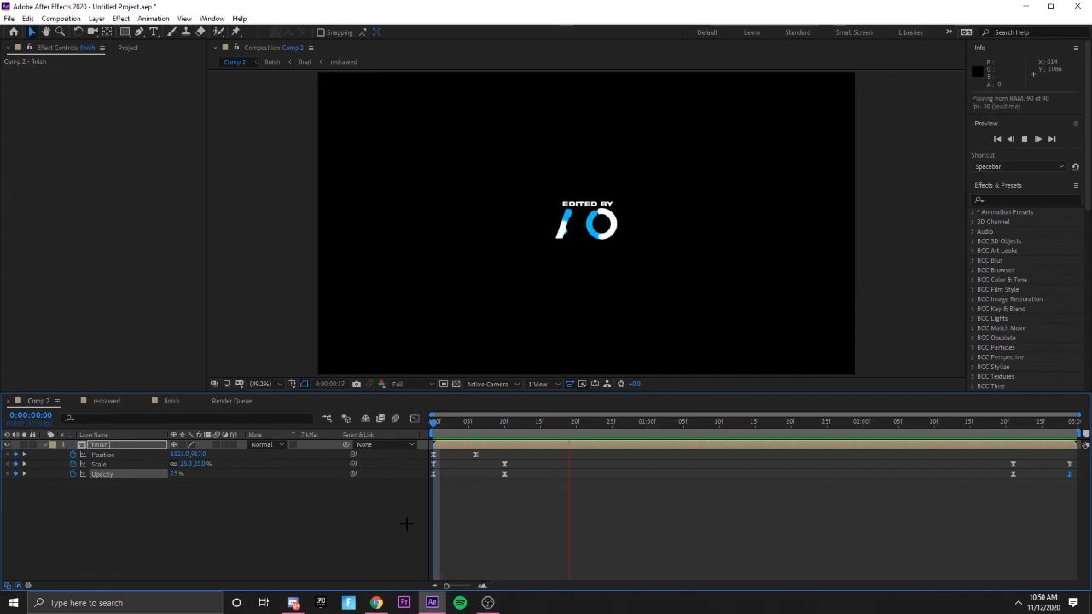